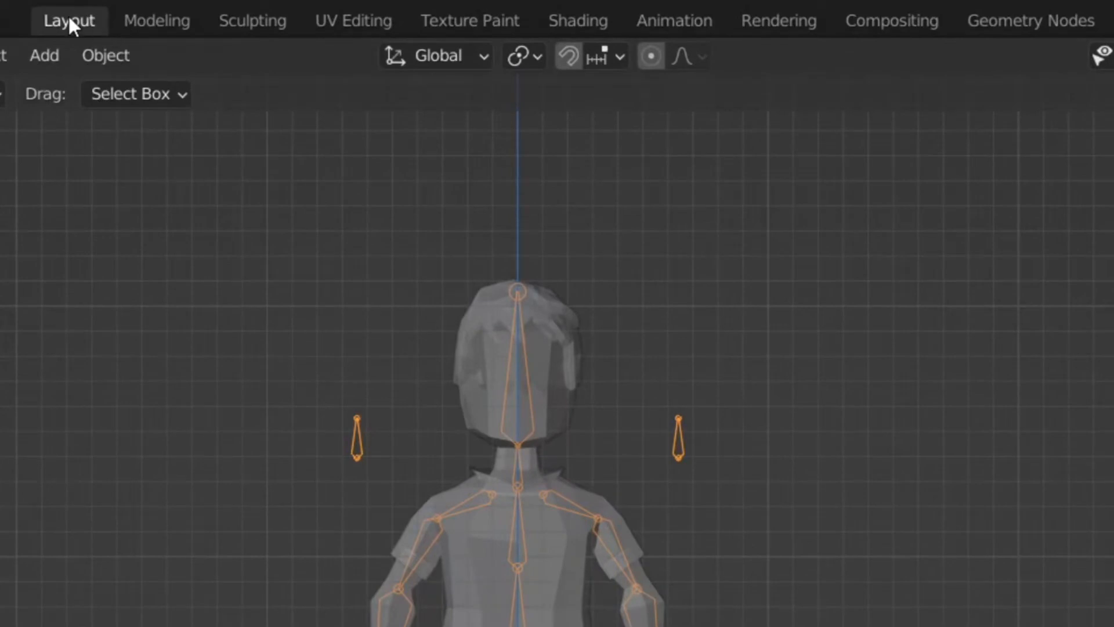
# Switch to the Animation workspace and reposition the camera with walk navigation to frame the whole character.
pyautogui.click(699, 23)
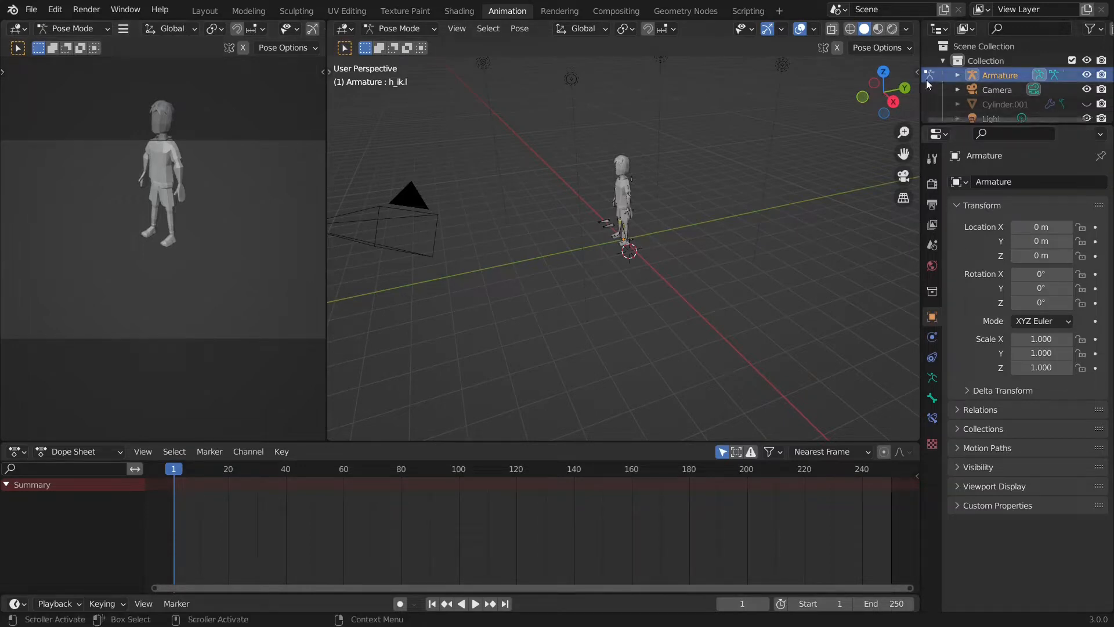
pyautogui.hotkey('shift', '`')
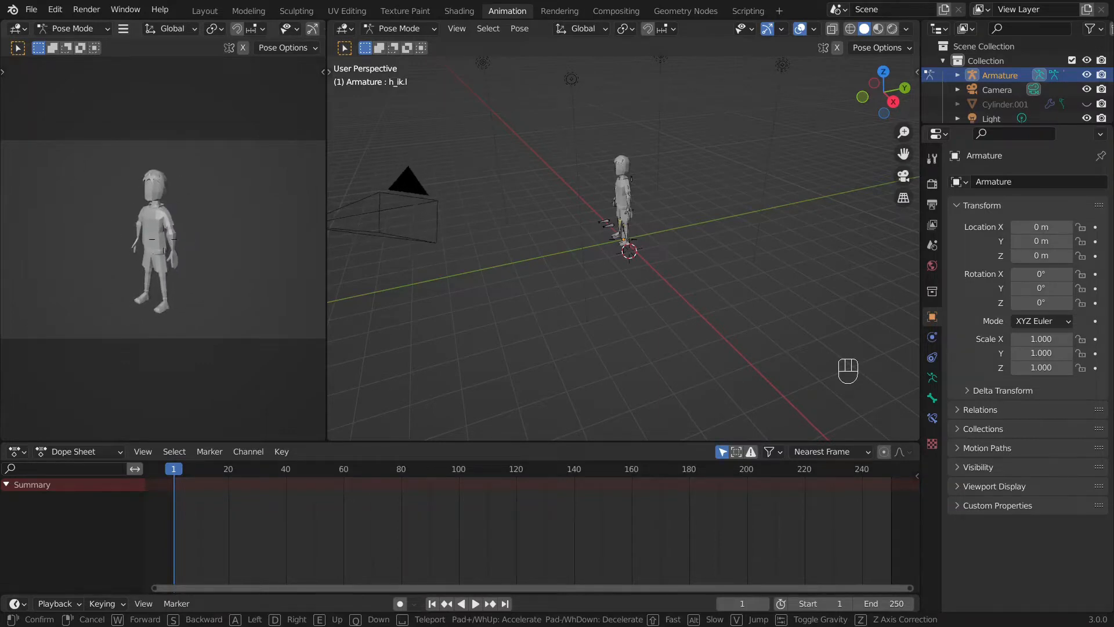
pyautogui.click(164, 244)
pyautogui.hotkey('shift', '`')
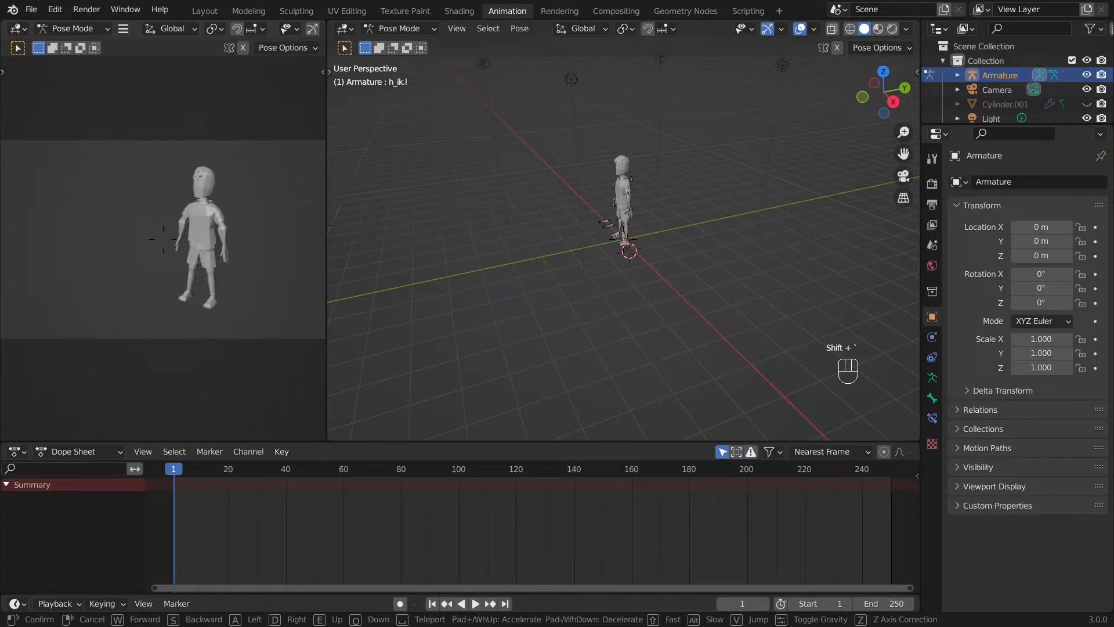
pyautogui.press('d')
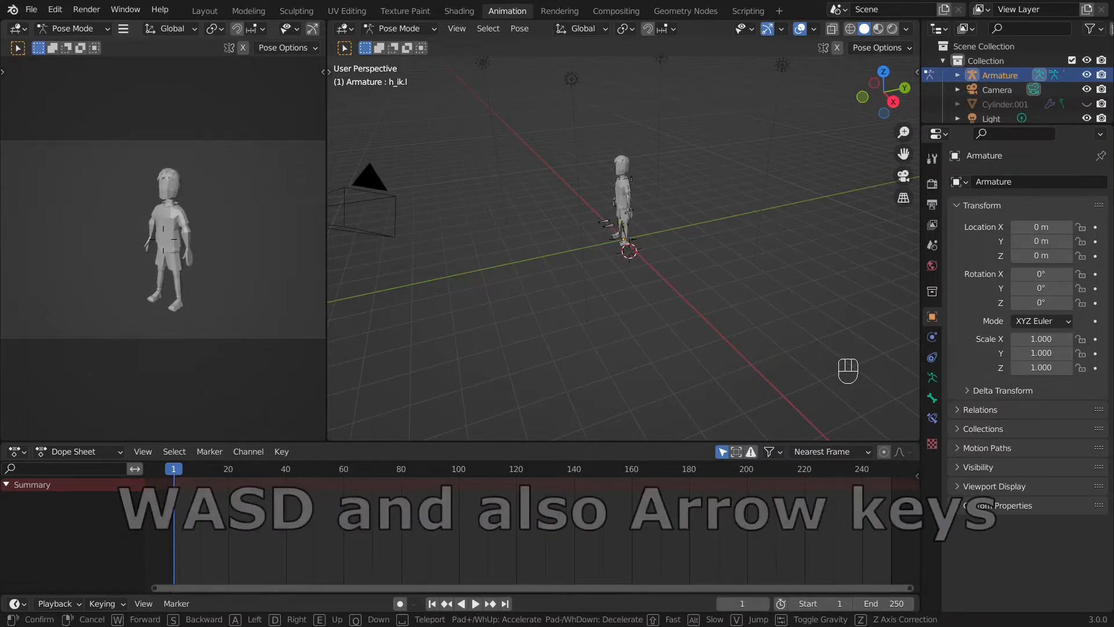
pyautogui.click(163, 239)
pyautogui.scroll(2, 186, 221)
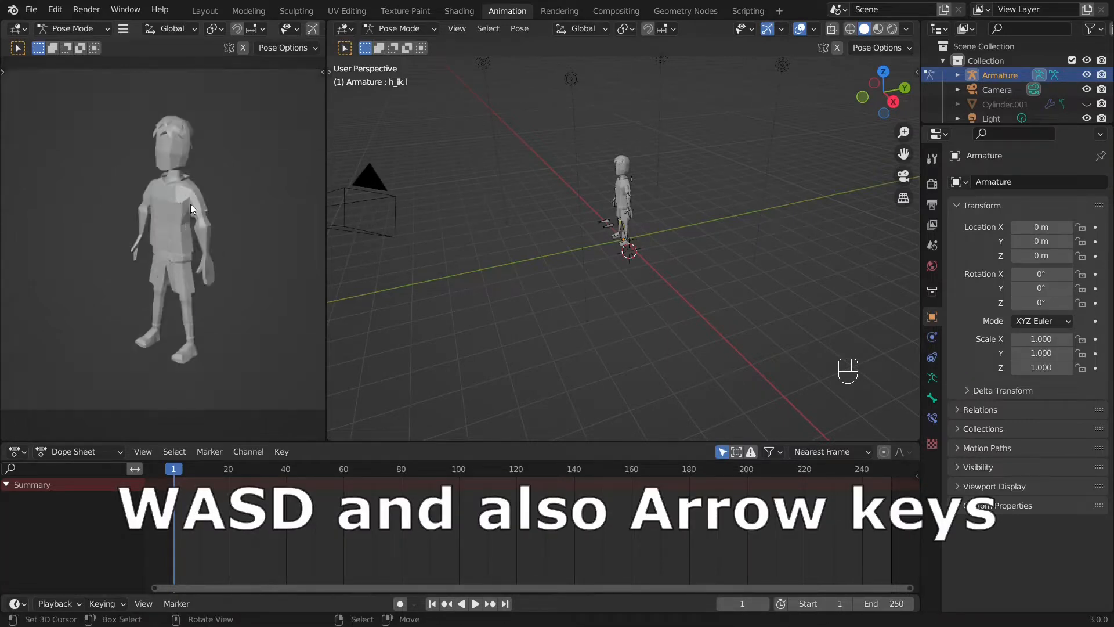
pyautogui.scroll(-3, 186, 174)
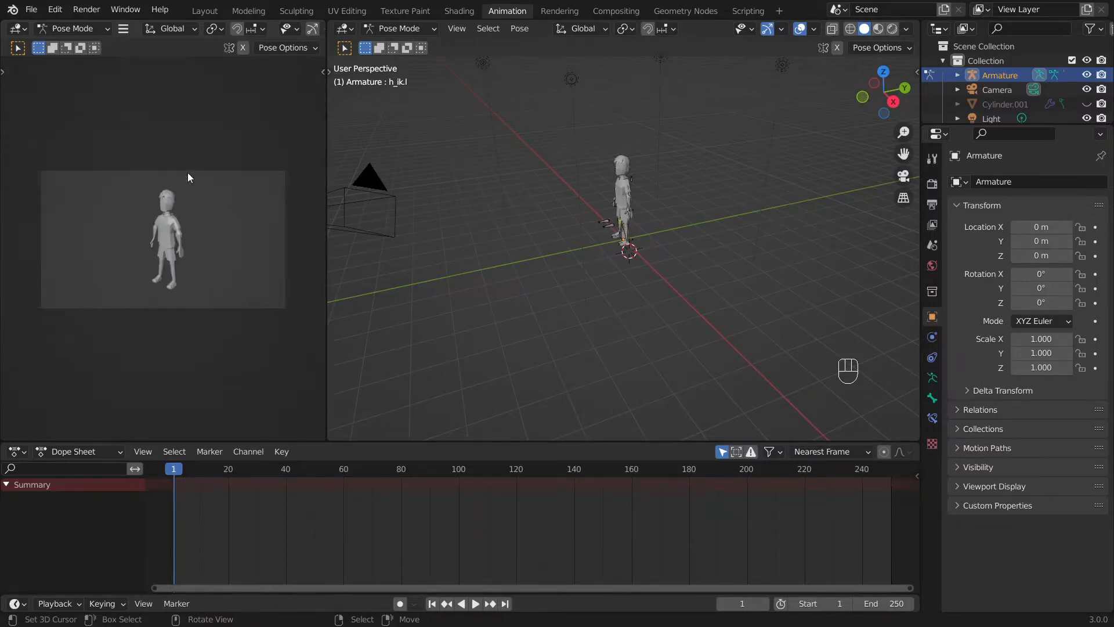
pyautogui.scroll(1, 187, 173)
# Keep the armature in Pose Mode and select the left leg's pole bone.
pyautogui.moveTo(543, 255); pyautogui.dragTo(629, 229, button='middle')
pyautogui.scroll(6, 636, 229)
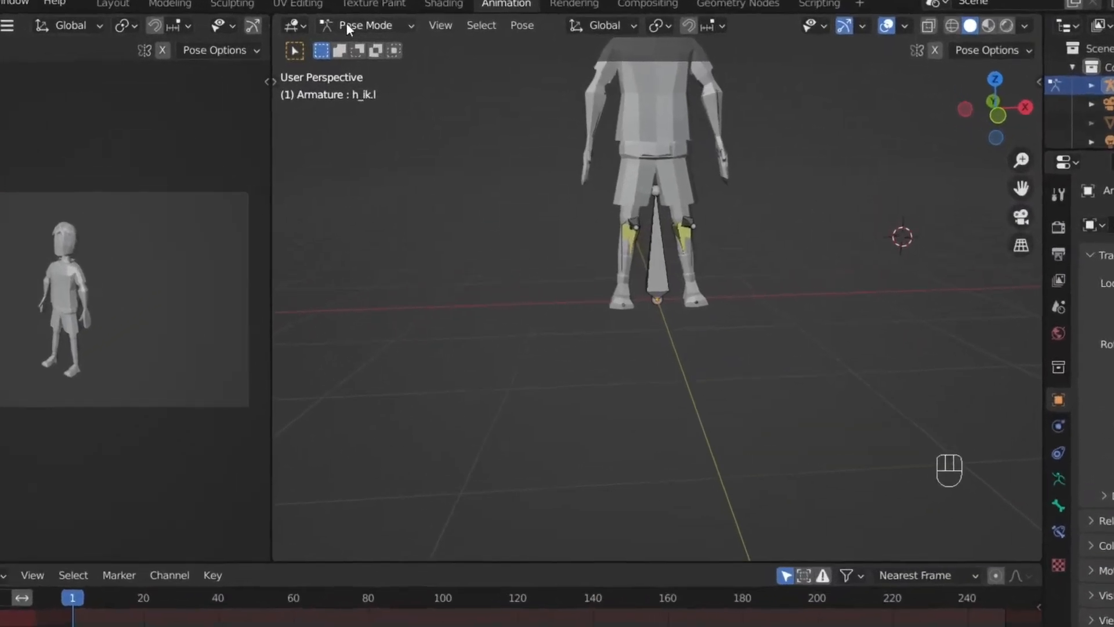
pyautogui.click(399, 29)
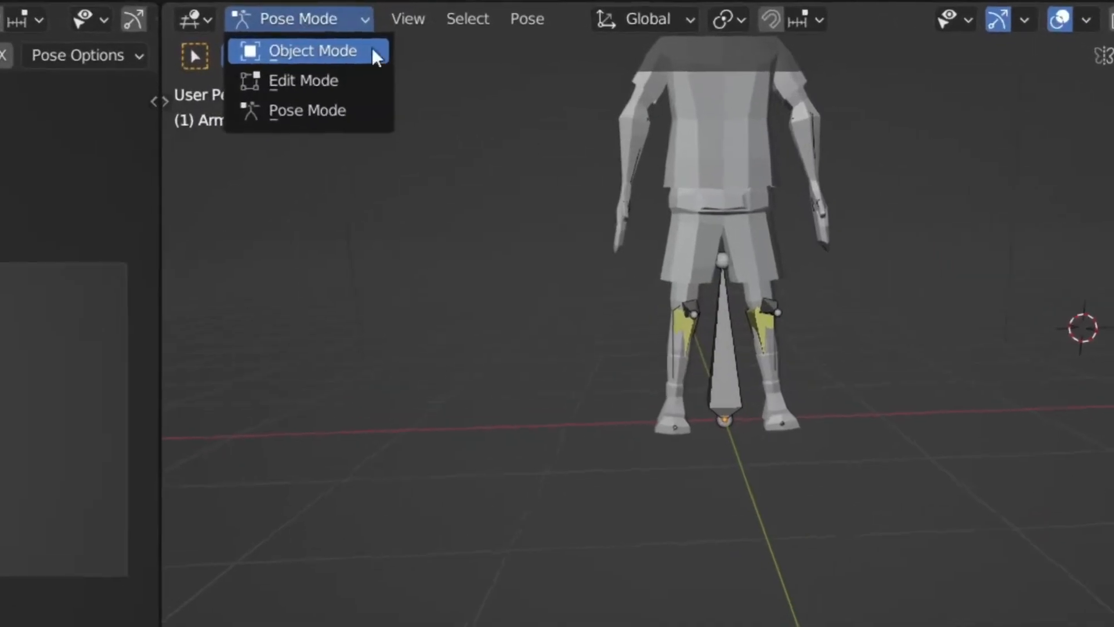
pyautogui.click(774, 315)
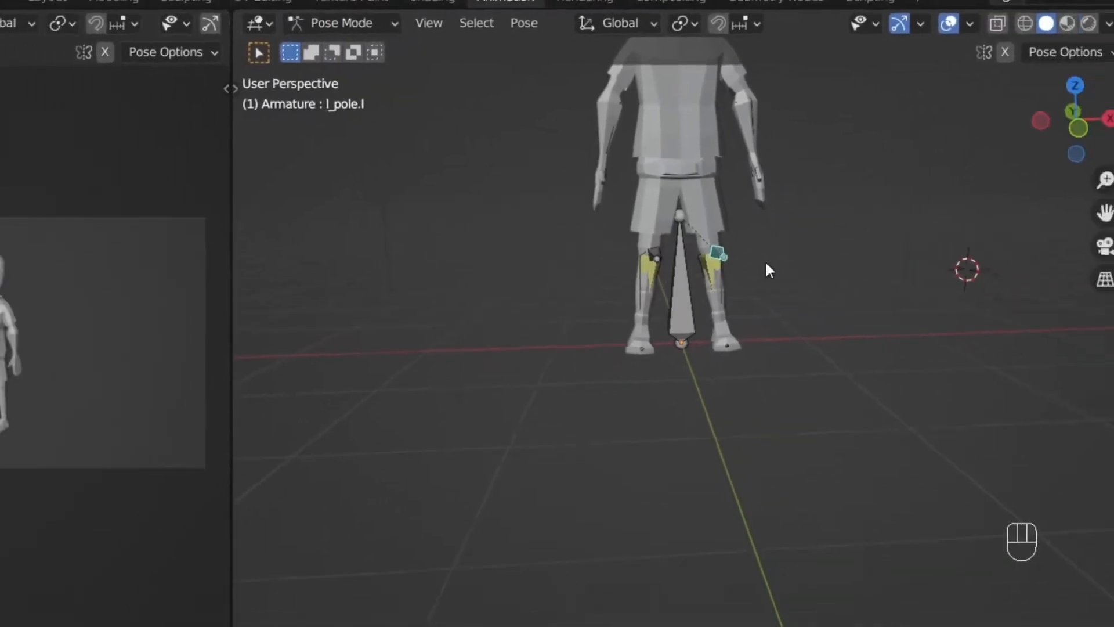
pyautogui.moveTo(851, 343); pyautogui.dragTo(891, 269, button='middle')
pyautogui.moveTo(698, 148); pyautogui.dragTo(672, 246, button='middle')
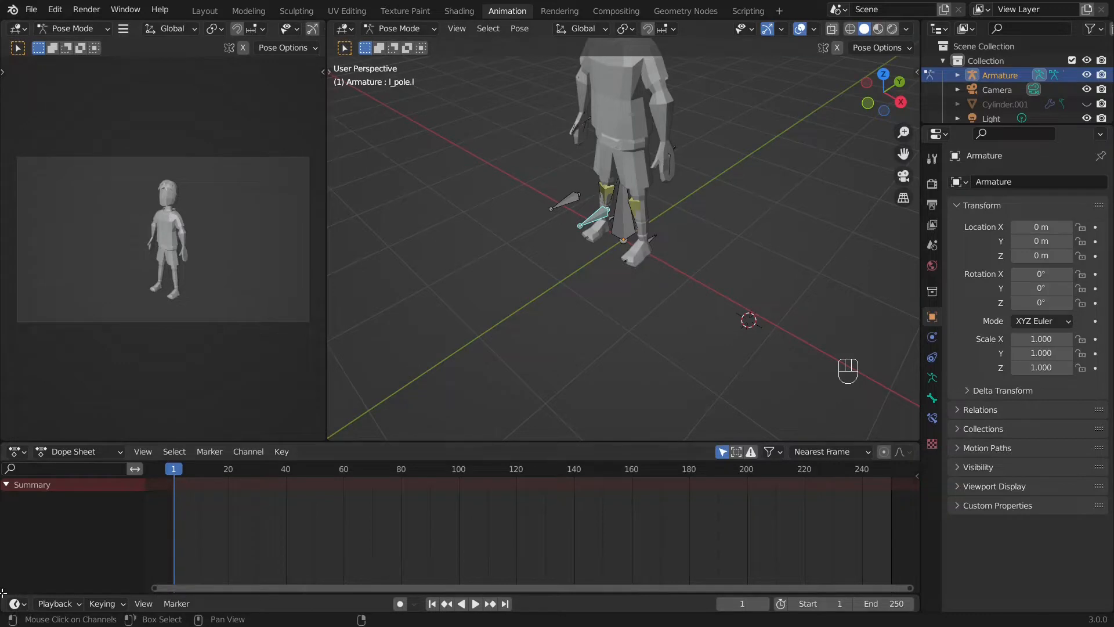
# Split the Dope Sheet area horizontally and change the lower part to a Graph Editor.
pyautogui.moveTo(2, 538); pyautogui.dragTo(174, 506)
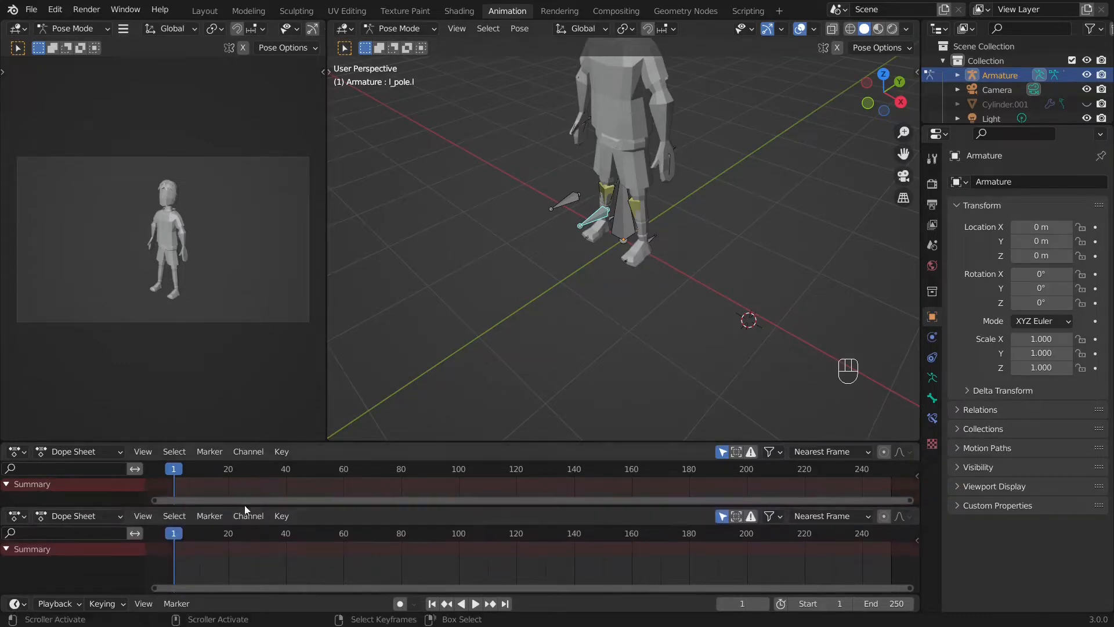
pyautogui.click(23, 514)
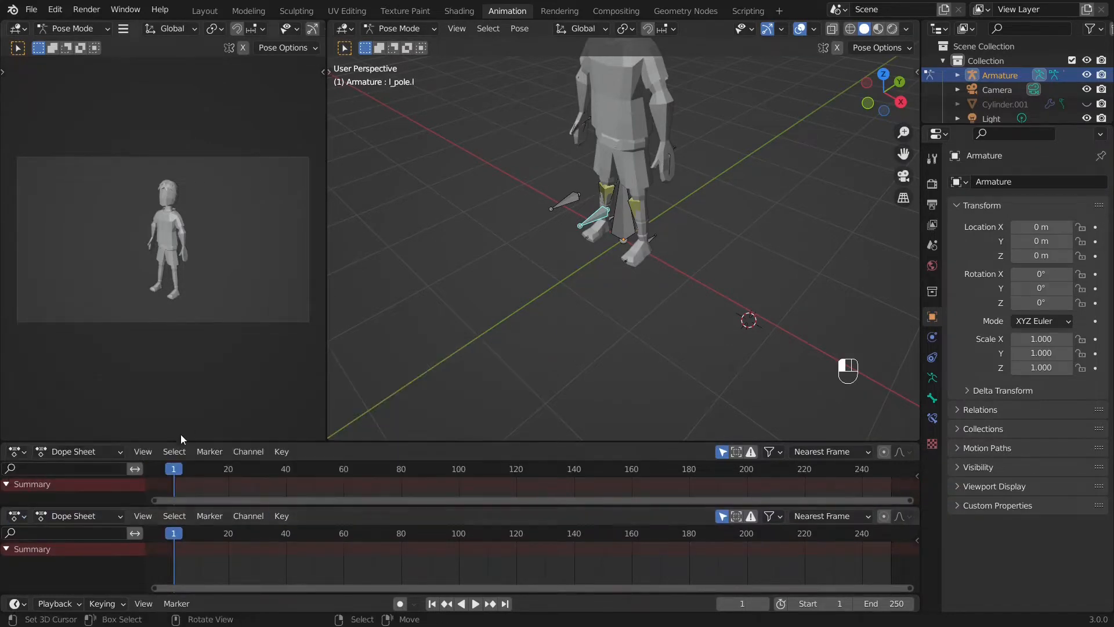
pyautogui.click(16, 515)
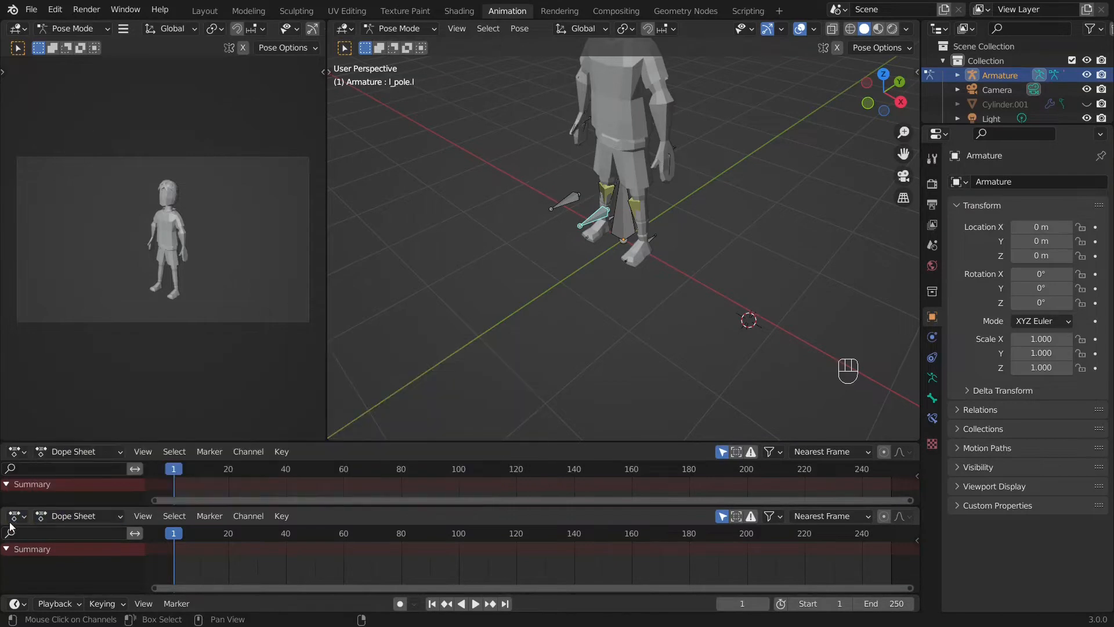
pyautogui.click(12, 518)
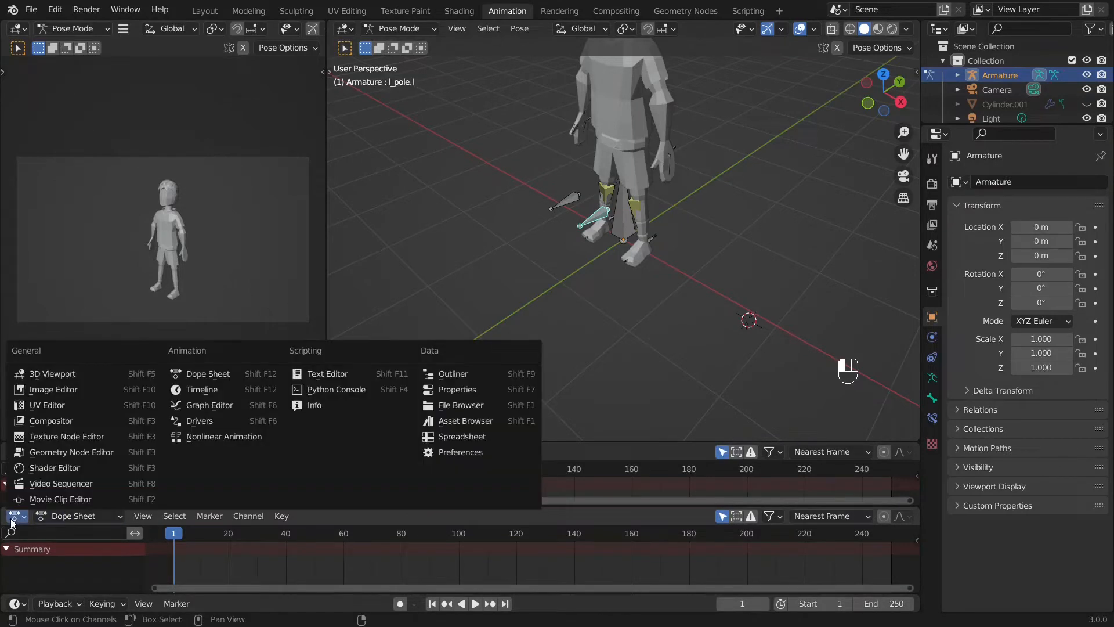
pyautogui.click(207, 405)
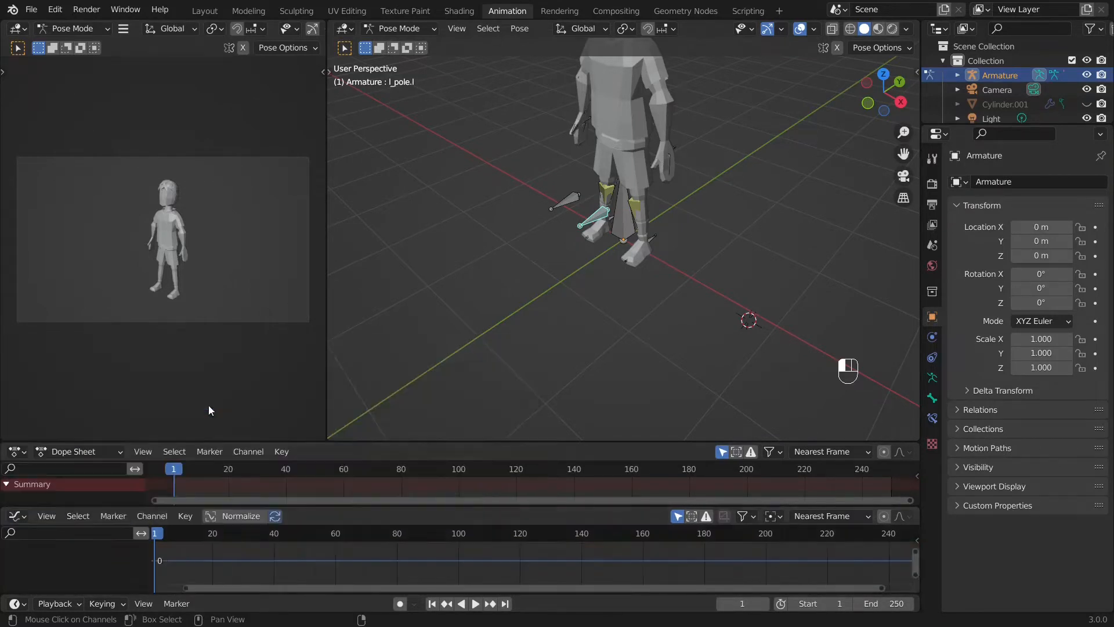
# Join the Dope Sheet and Graph Editor areas, keeping only the Dope Sheet.
pyautogui.rightClick(406, 505)
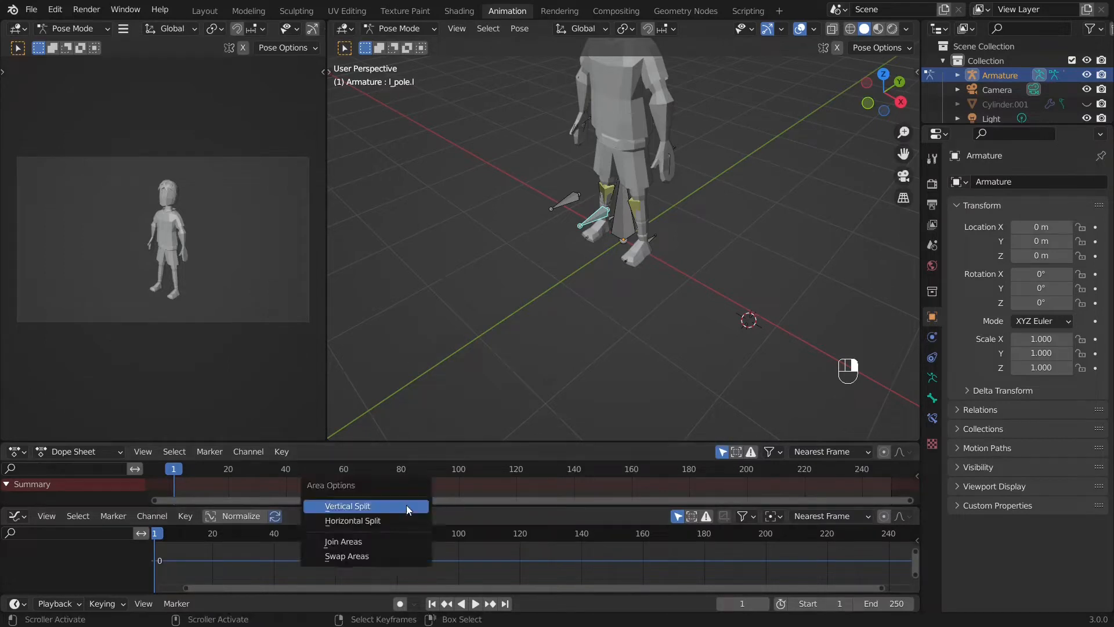
pyautogui.rightClick(495, 503)
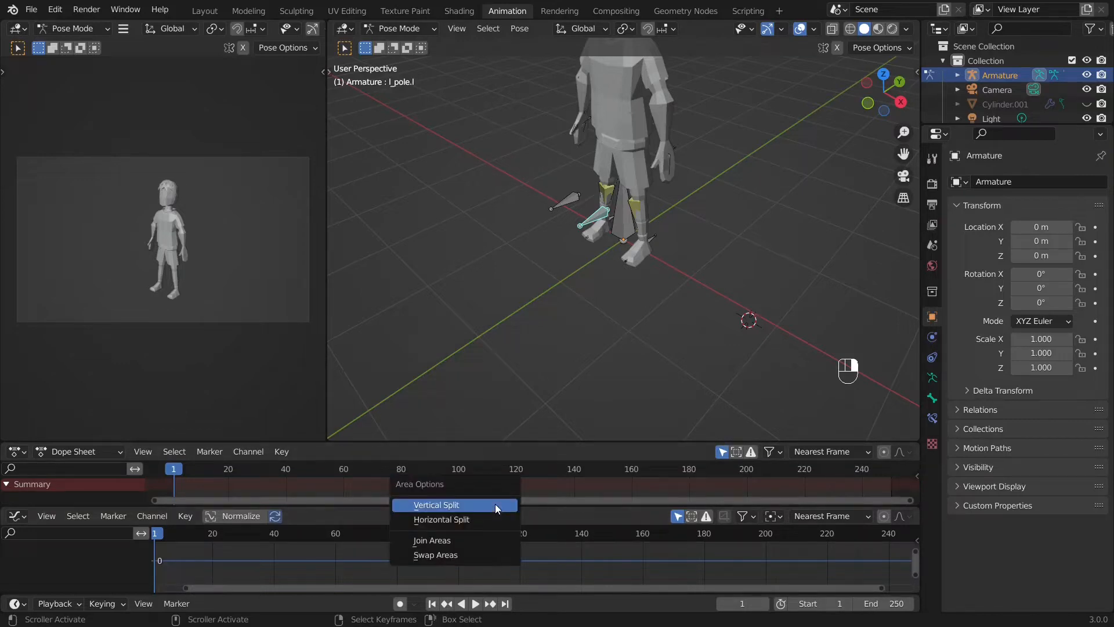
pyautogui.click(476, 542)
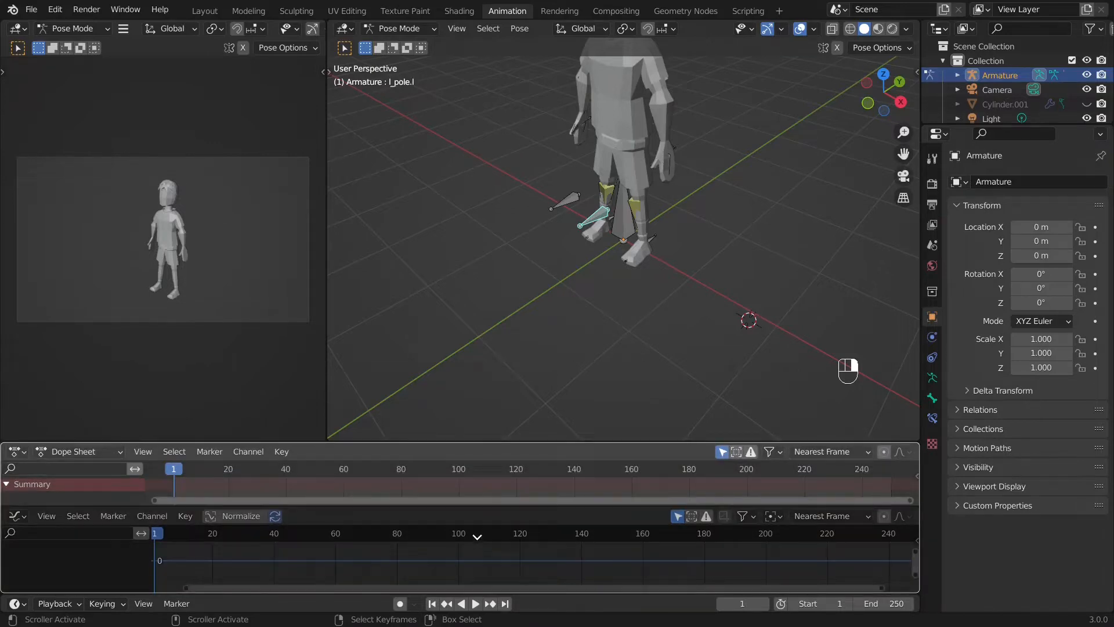
pyautogui.click(482, 547)
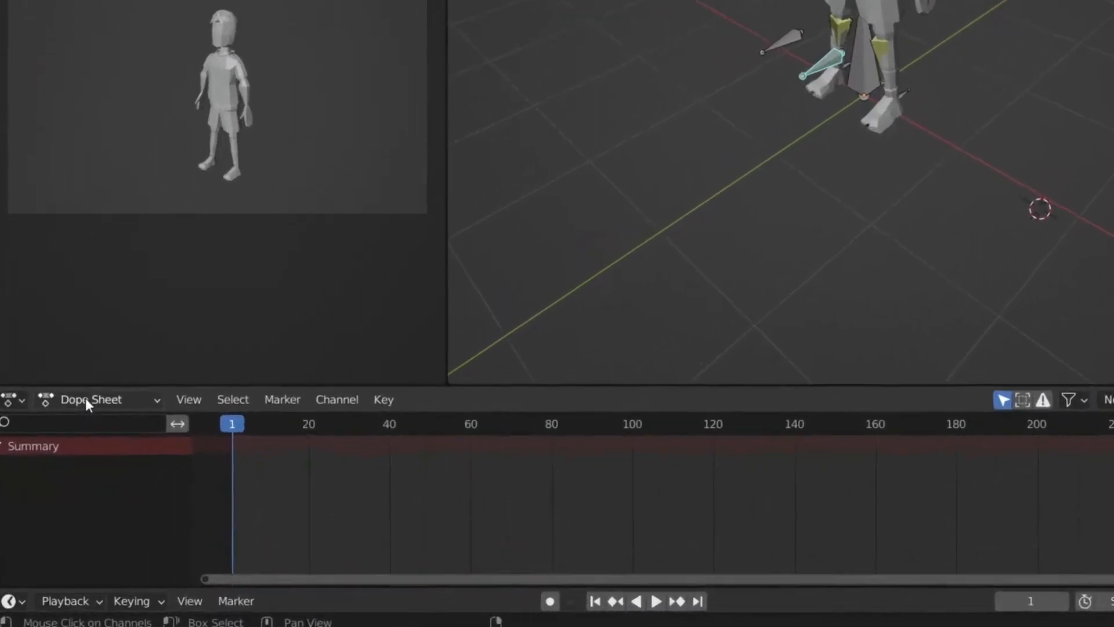
# Switch the Dope Sheet's mode to Action Editor.
pyautogui.click(69, 451)
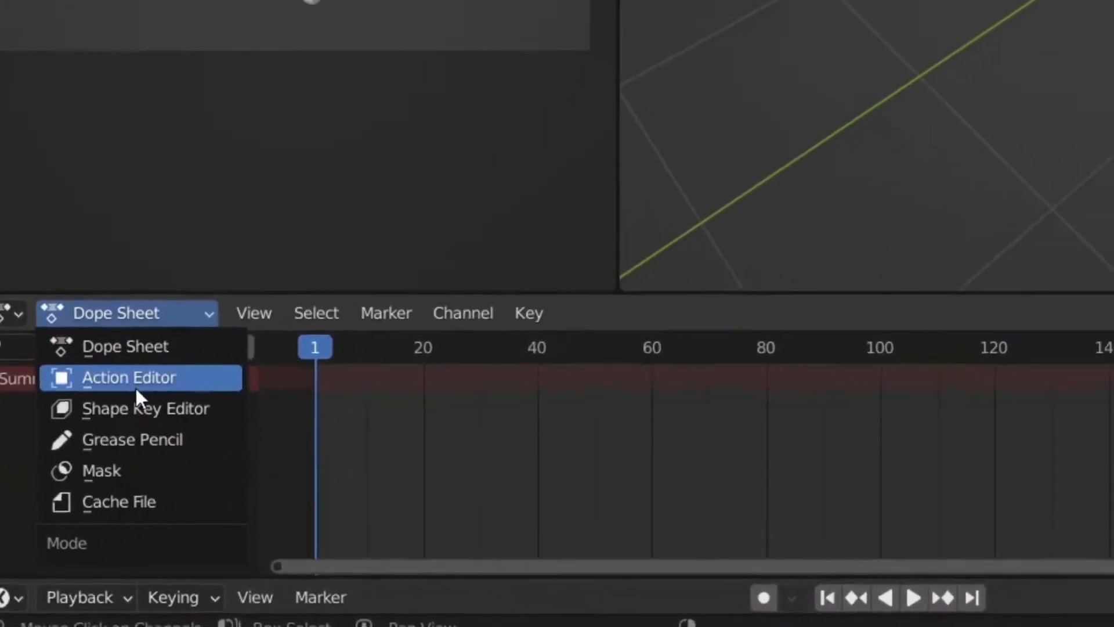
pyautogui.click(125, 400)
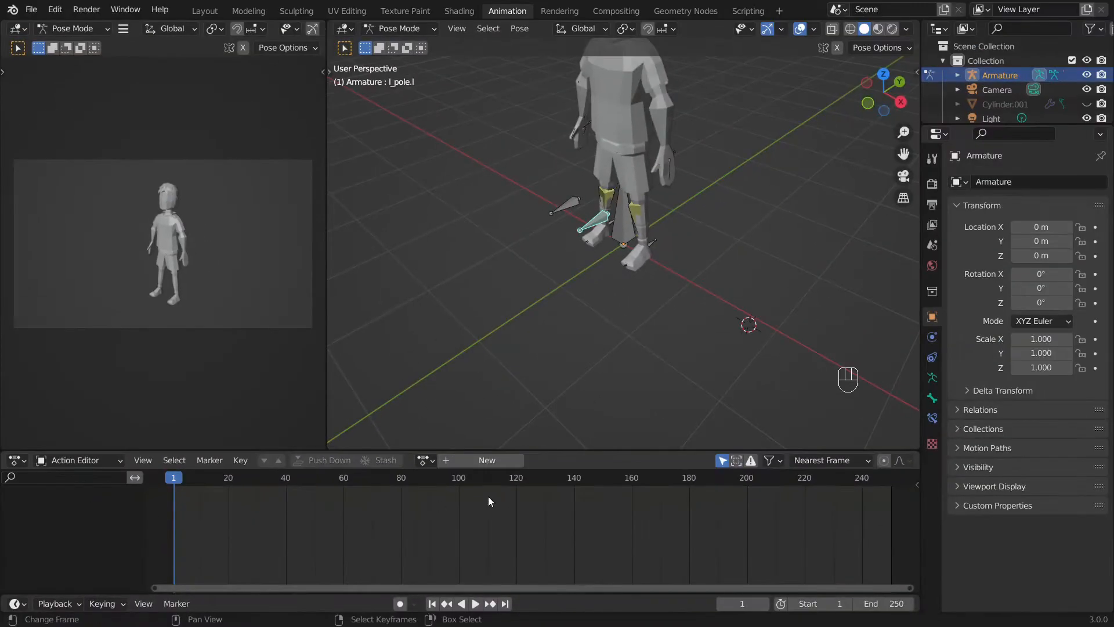
pyautogui.click(64, 459)
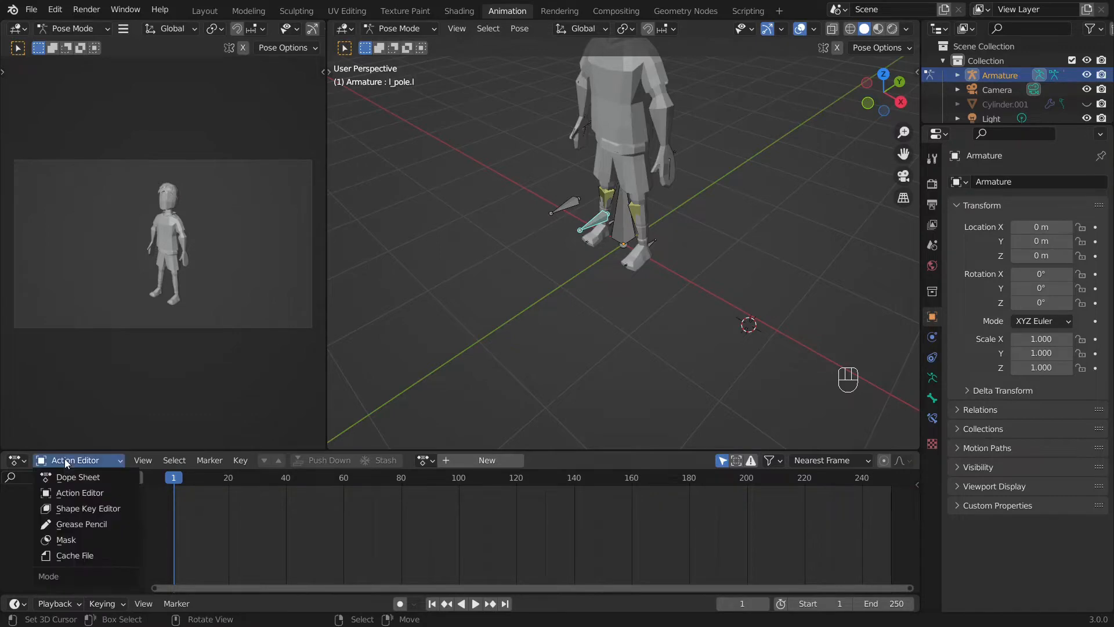
pyautogui.click(64, 459)
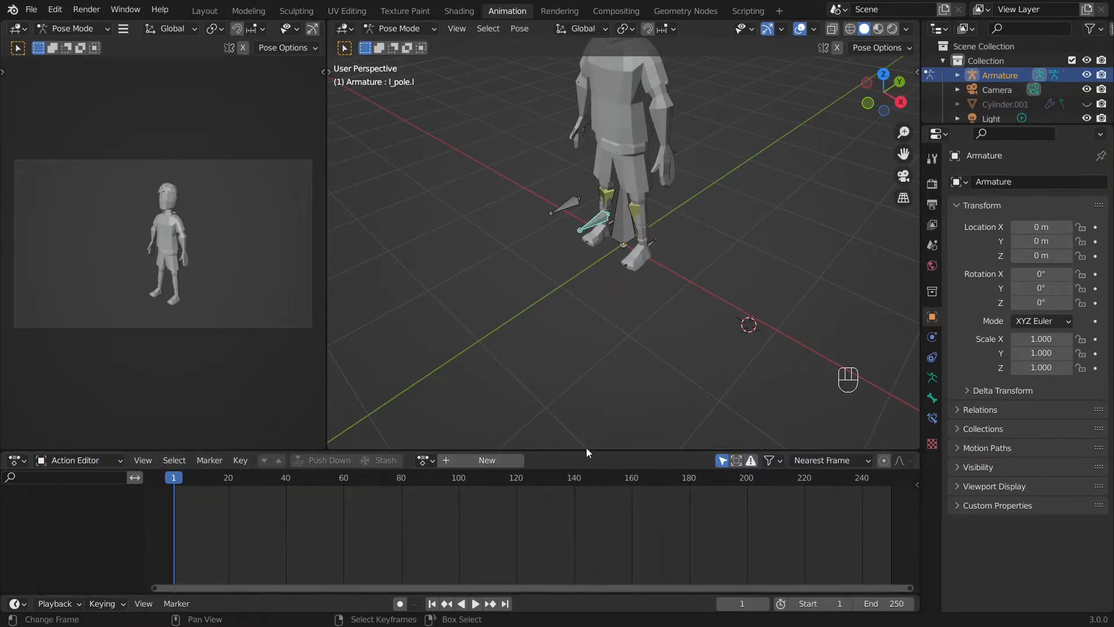
# Create a new action for the armature, name it "Idel" and enable its fake user.
pyautogui.press('KP_1')
pyautogui.click(474, 460)
pyautogui.doubleClick(548, 410)
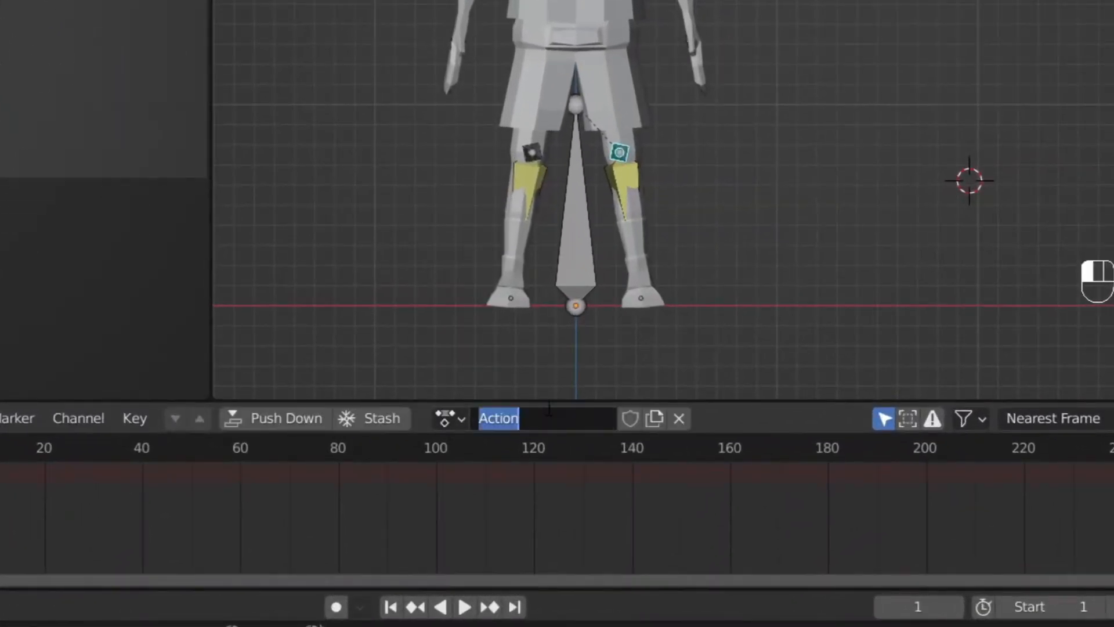
pyautogui.write('Idel')
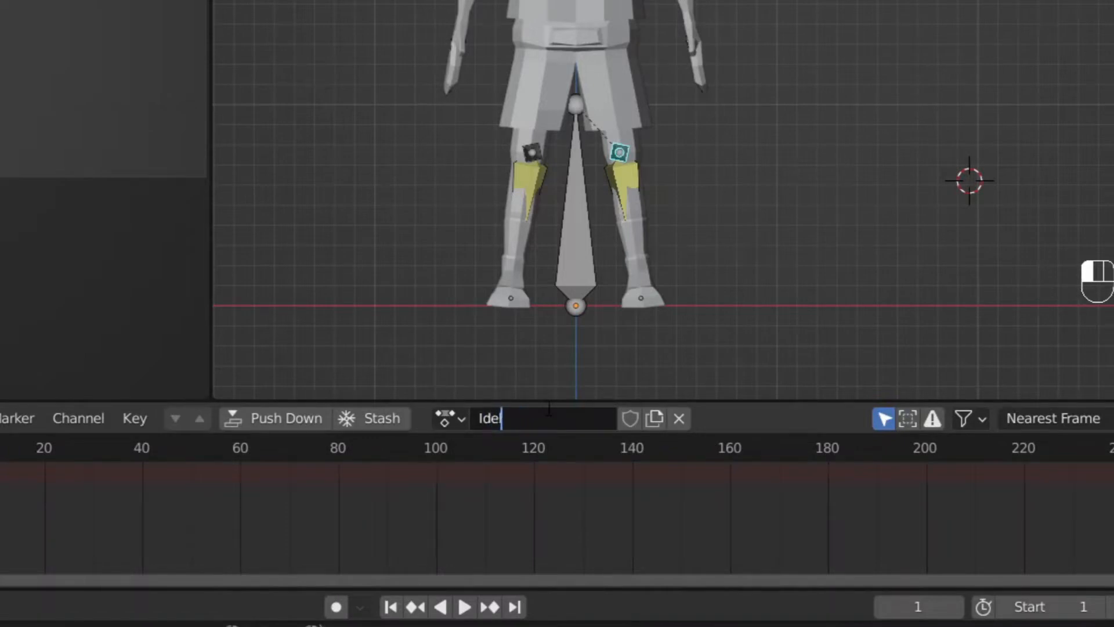
pyautogui.press('Return')
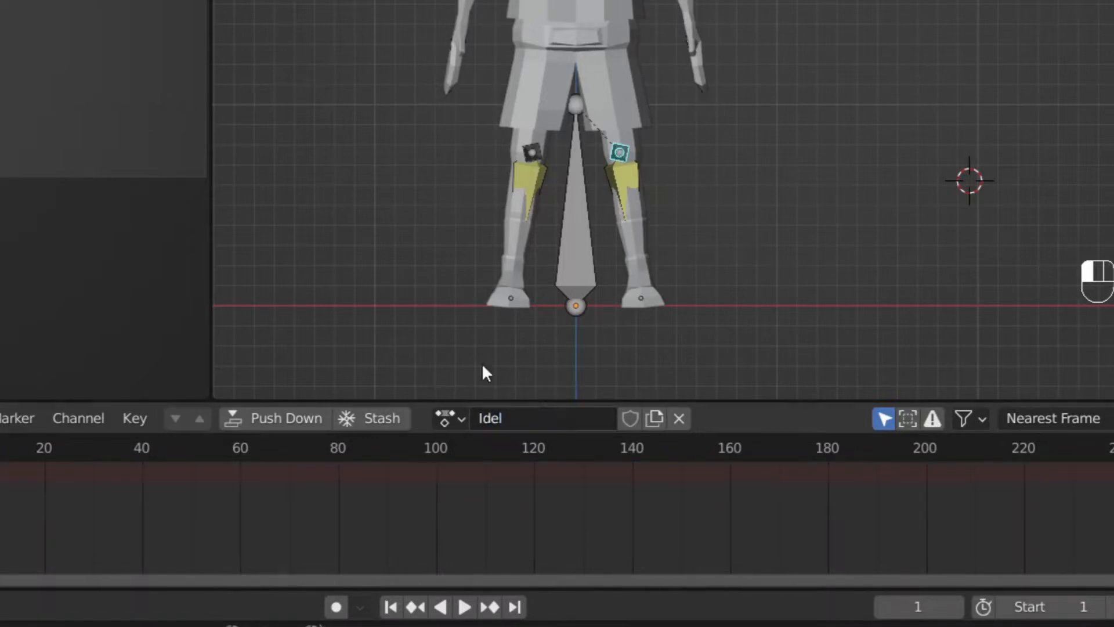
pyautogui.click(626, 417)
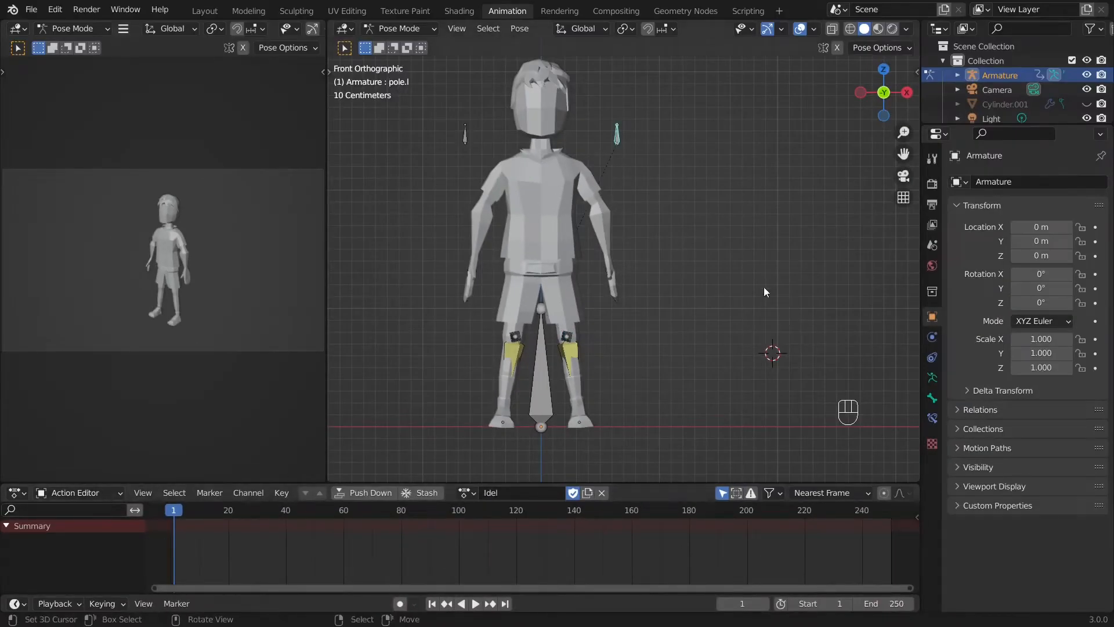
# Enable X-Ray display and hide the left forearm and upper arm bones.
pyautogui.moveTo(697, 252); pyautogui.dragTo(594, 296, button='middle')
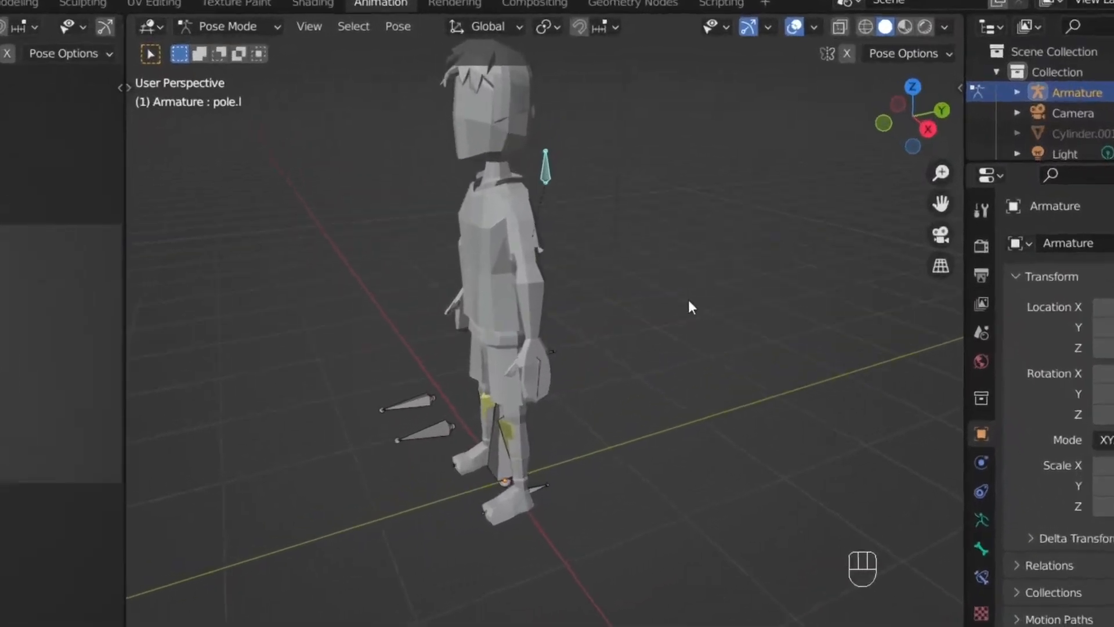
pyautogui.click(847, 27)
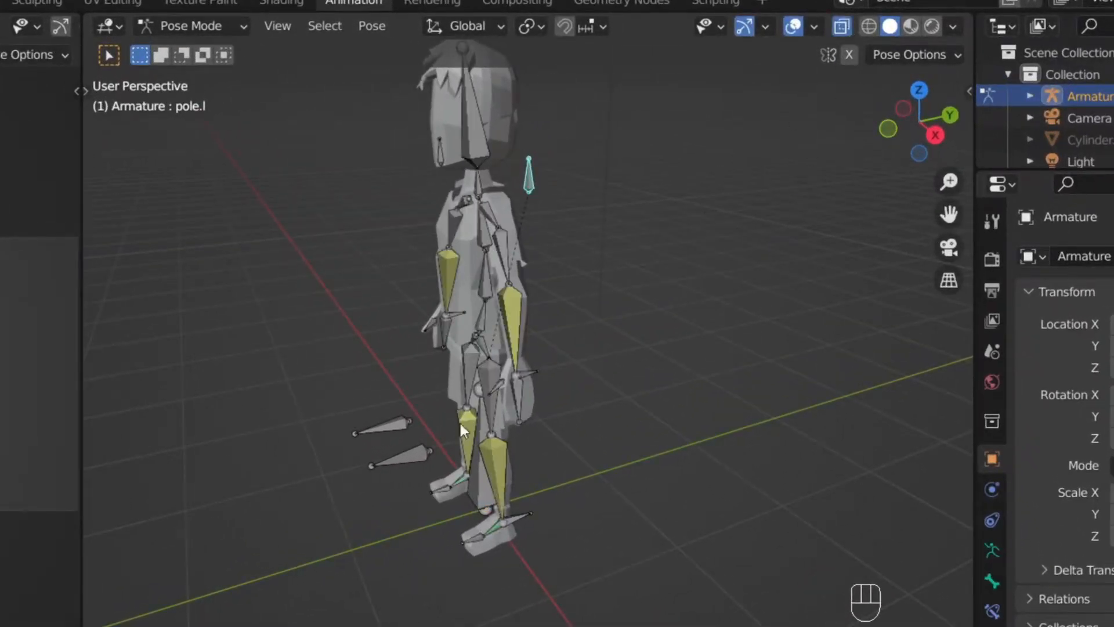
pyautogui.moveTo(461, 423); pyautogui.dragTo(567, 422, button='middle')
pyautogui.rightClick(501, 331)
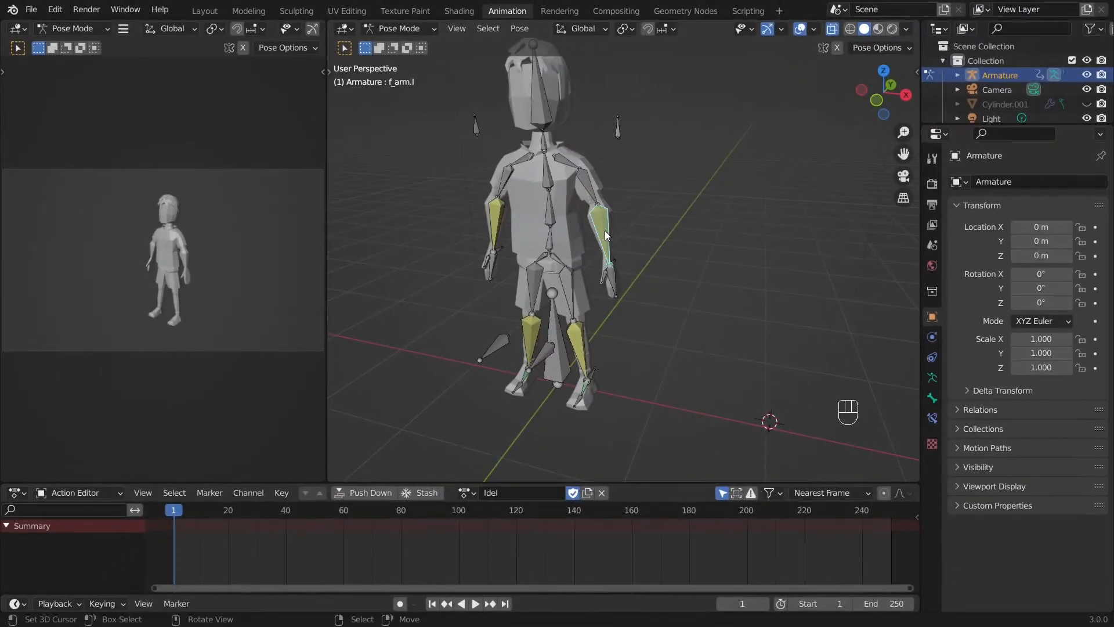
pyautogui.press('h')
pyautogui.rightClick(587, 187)
pyautogui.press('h')
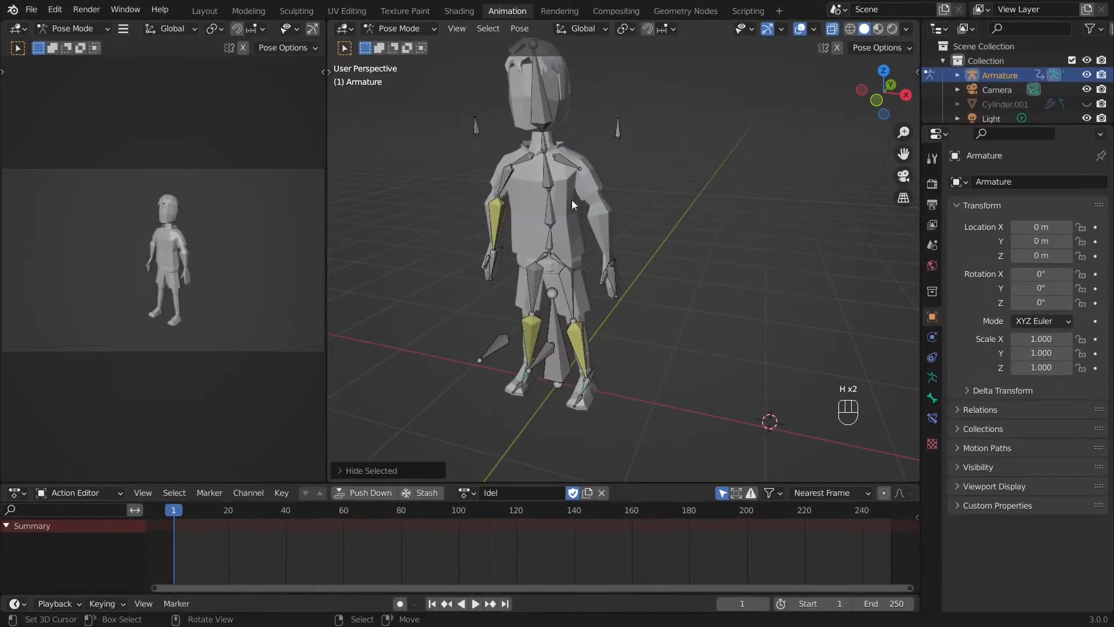
# Hide the right arm's upper and forearm bones and the upper and lower leg bones on both sides.
pyautogui.rightClick(504, 183)
pyautogui.press('h')
pyautogui.rightClick(496, 226)
pyautogui.press('h')
pyautogui.rightClick(580, 346)
pyautogui.press('h')
pyautogui.press('KP_1')
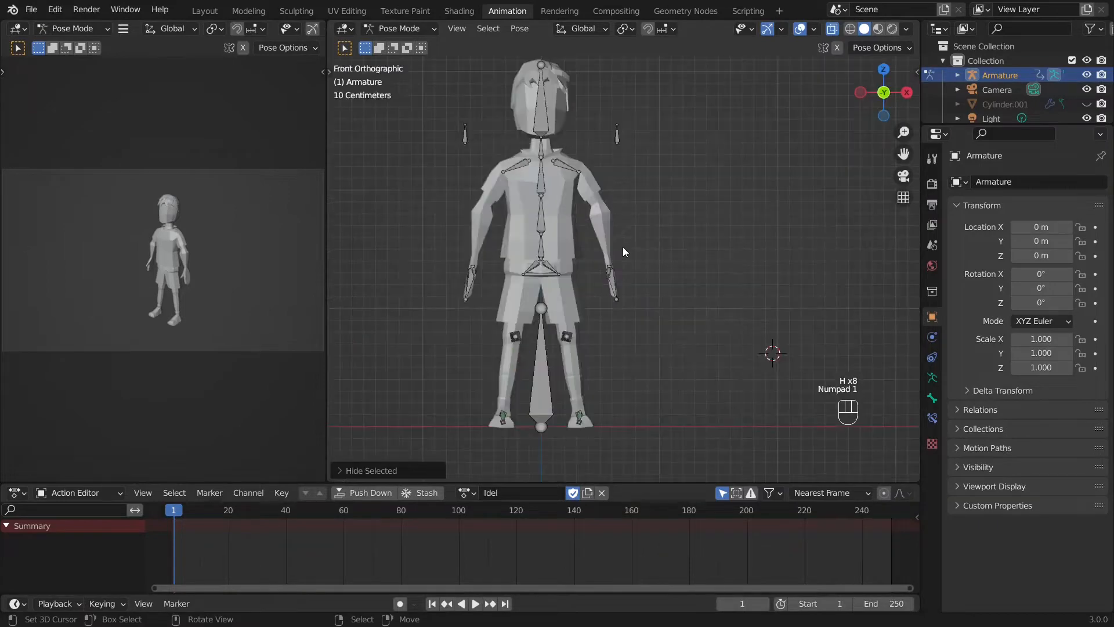
# Move the left hand IK bone about 0.16 m outward and 0.30 m up, and try to insert a keyframe for it.
pyautogui.scroll(3, 622, 246)
pyautogui.moveTo(673, 242); pyautogui.dragTo(439, 398, button='middle')
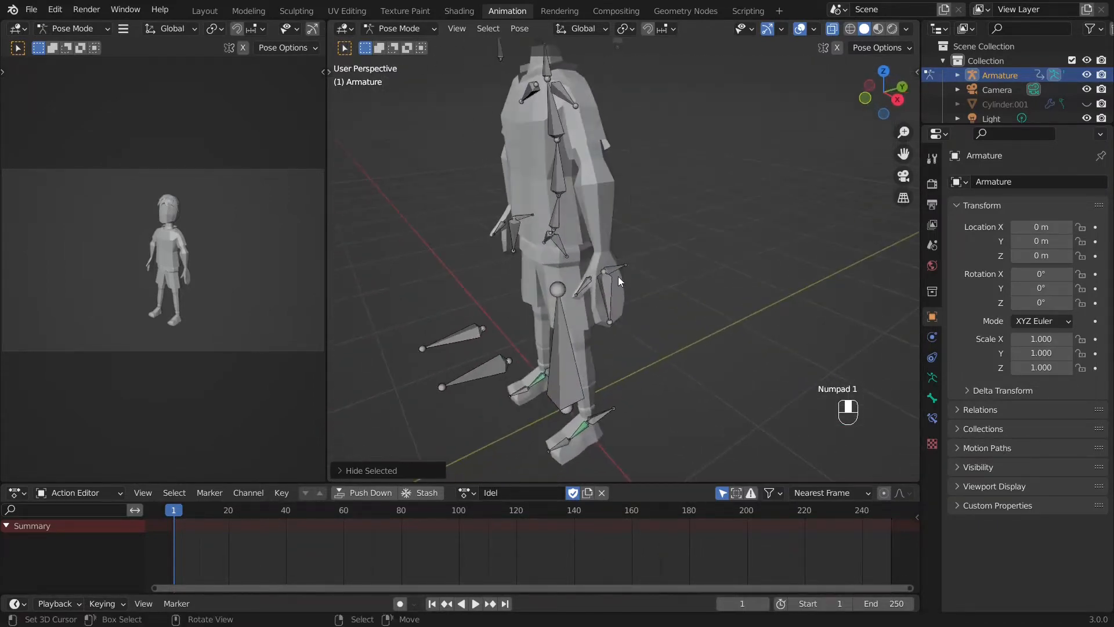
pyautogui.rightClick(438, 398)
pyautogui.press('KP_1')
pyautogui.scroll(-3, 614, 265)
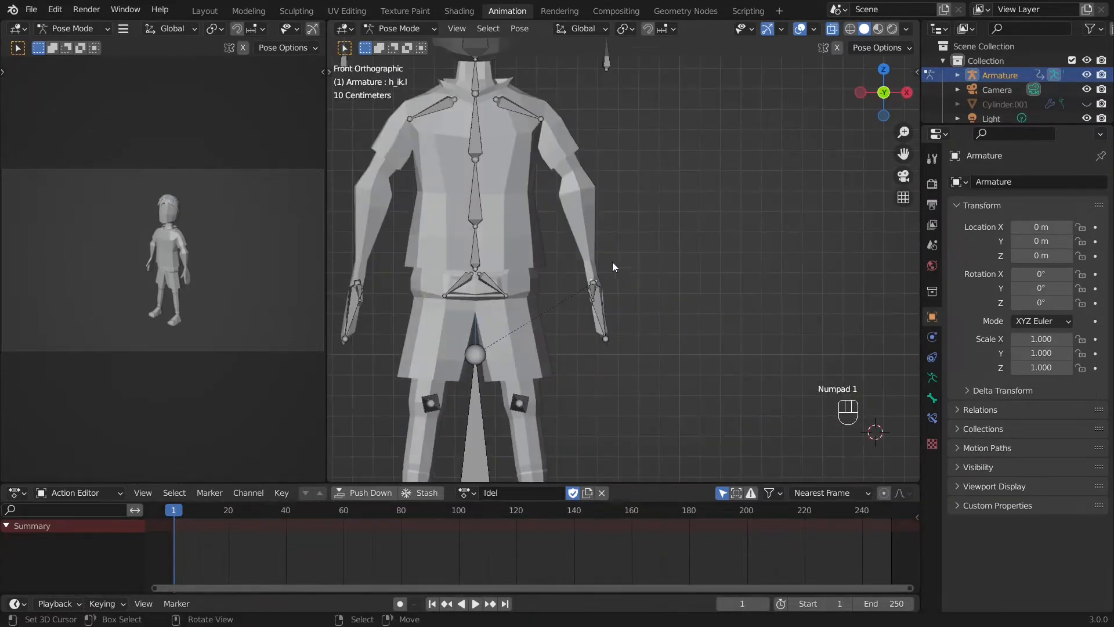
pyautogui.press('g')
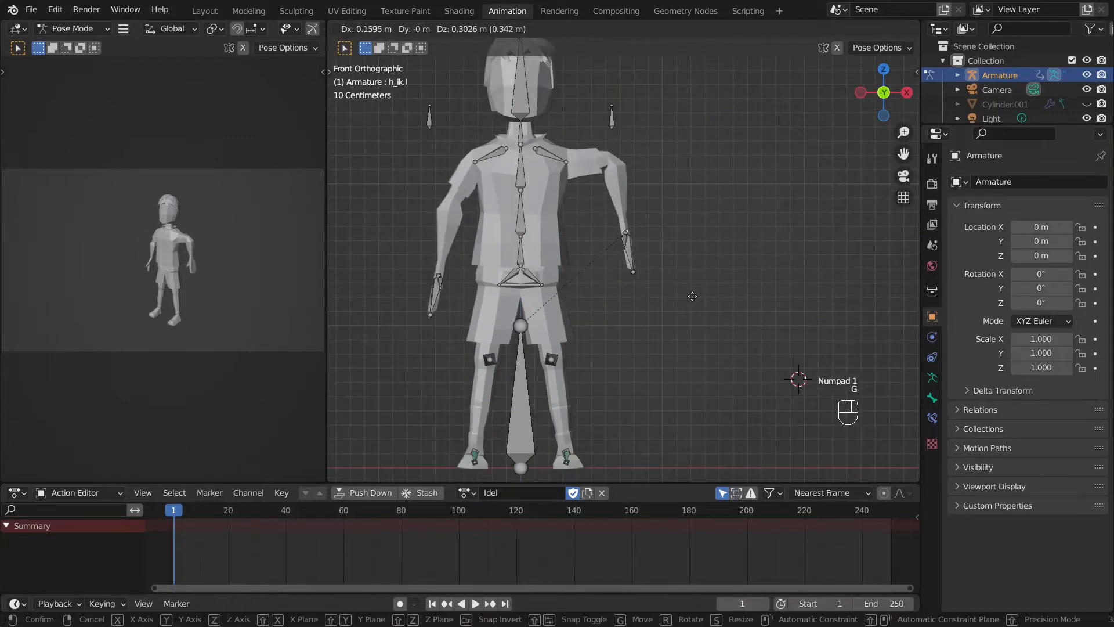
pyautogui.click(692, 298)
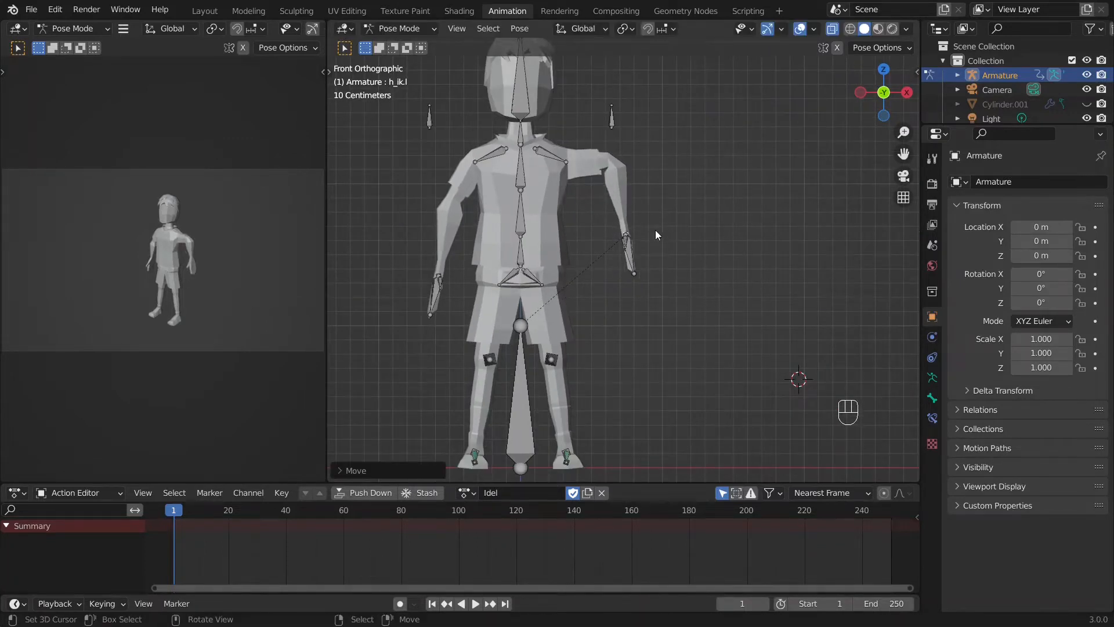
pyautogui.press('i')
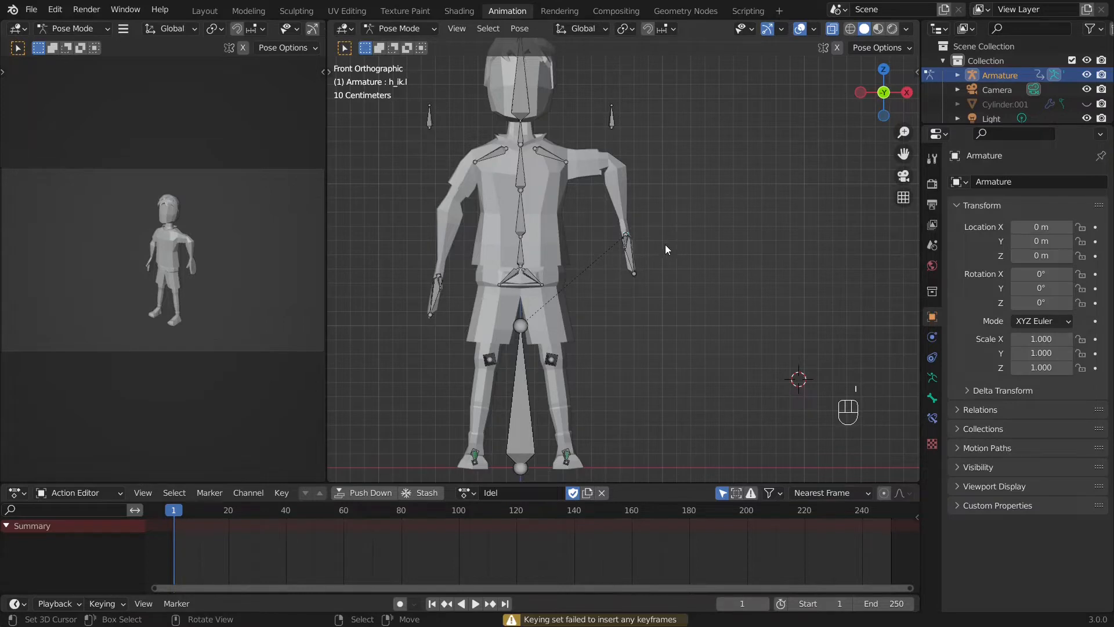
# Clear the Button Keying Set from the active keying set.
pyautogui.moveTo(665, 245); pyautogui.dragTo(642, 327, button='middle')
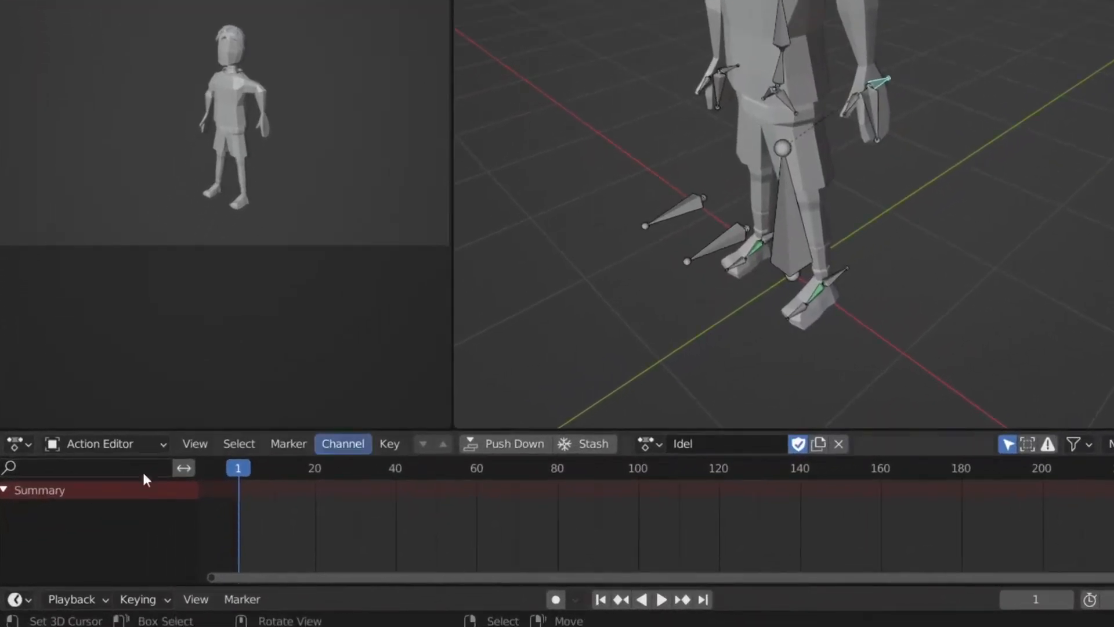
pyautogui.click(138, 599)
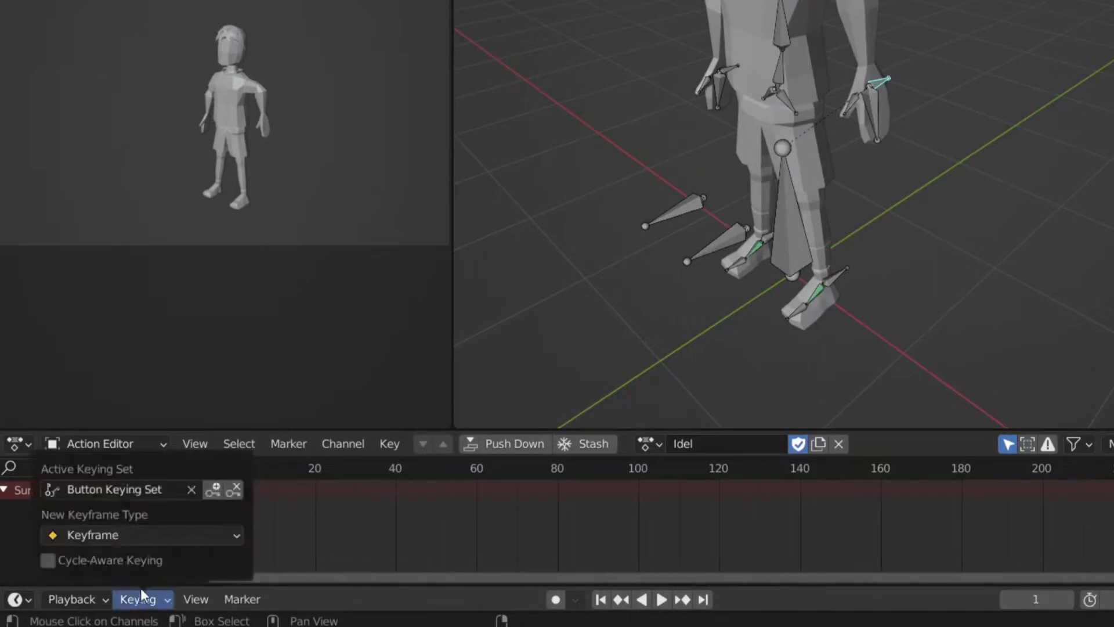
pyautogui.click(191, 490)
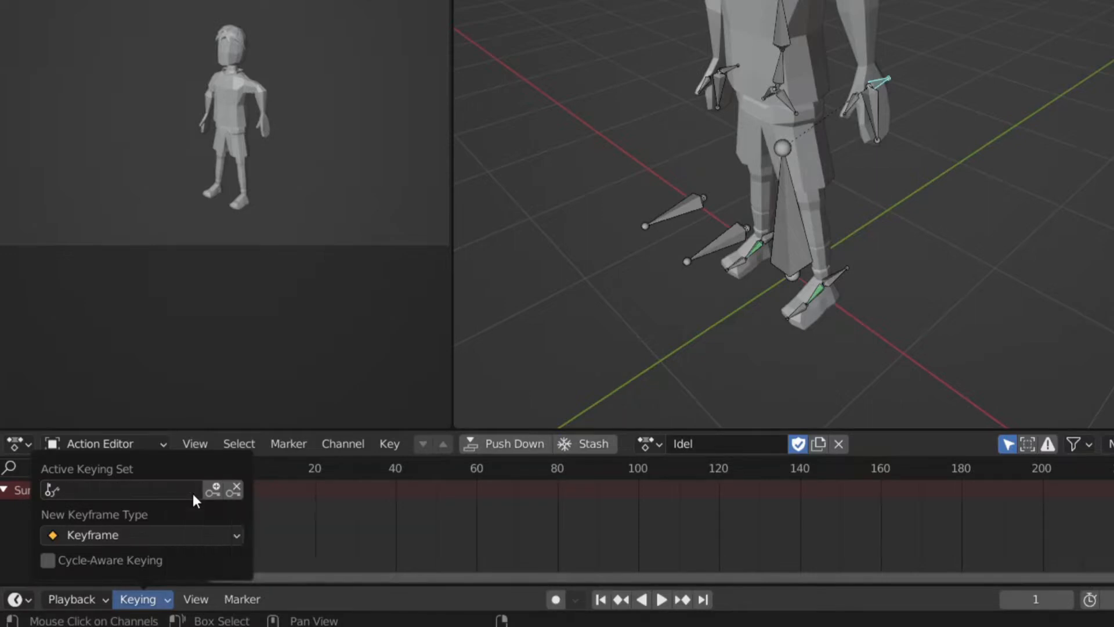
pyautogui.click(70, 489)
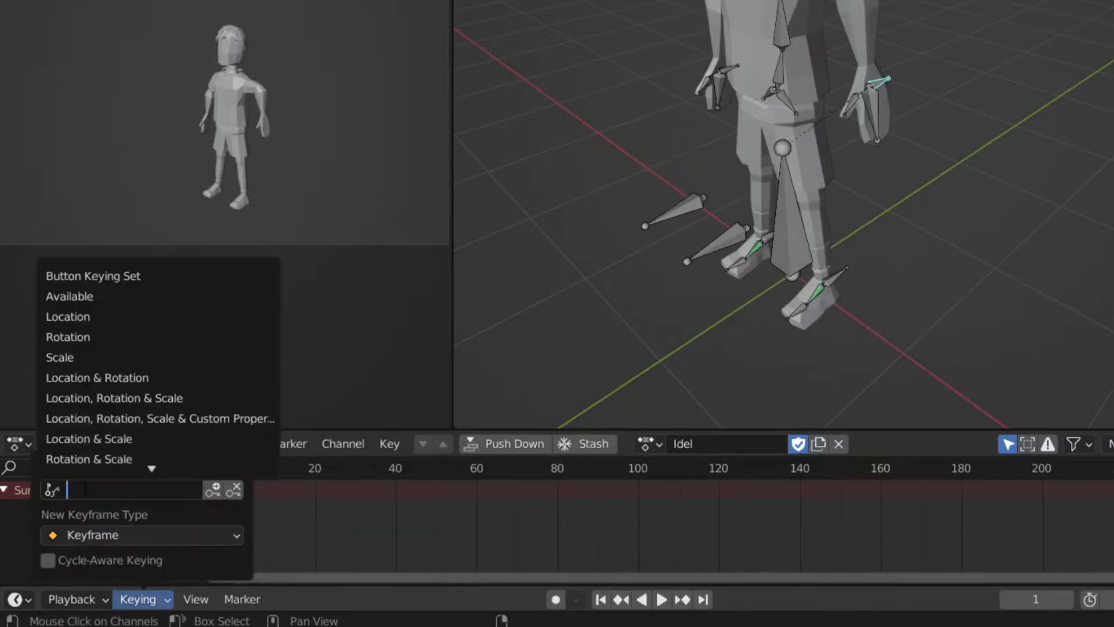
pyautogui.click(154, 506)
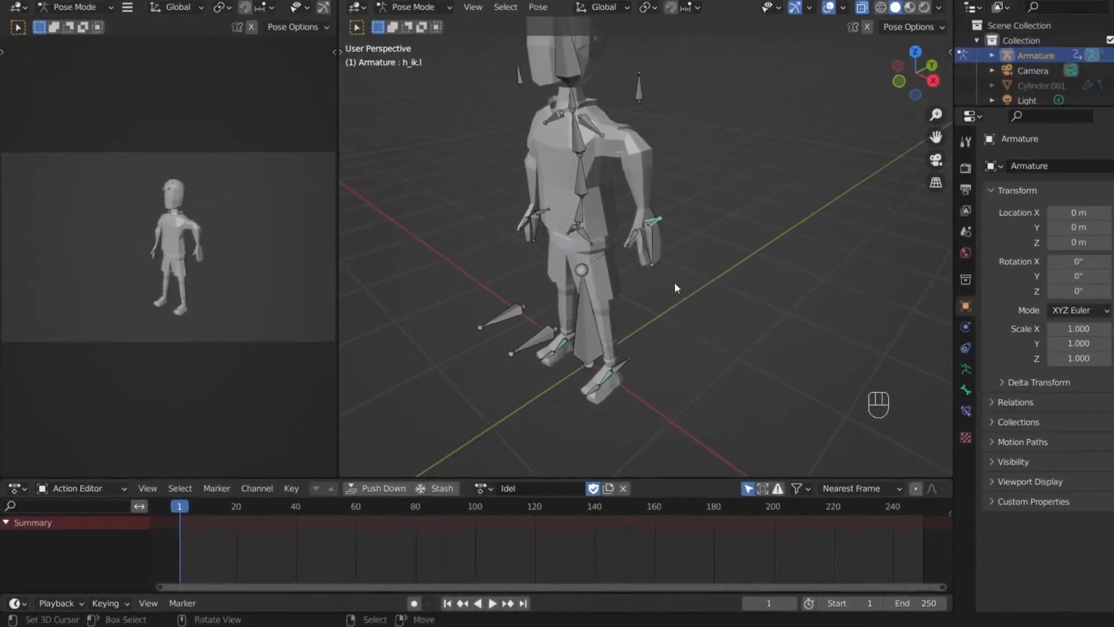
# Insert a Location & Rotation keyframe for the left hand IK bone at frame 1.
pyautogui.press('i')
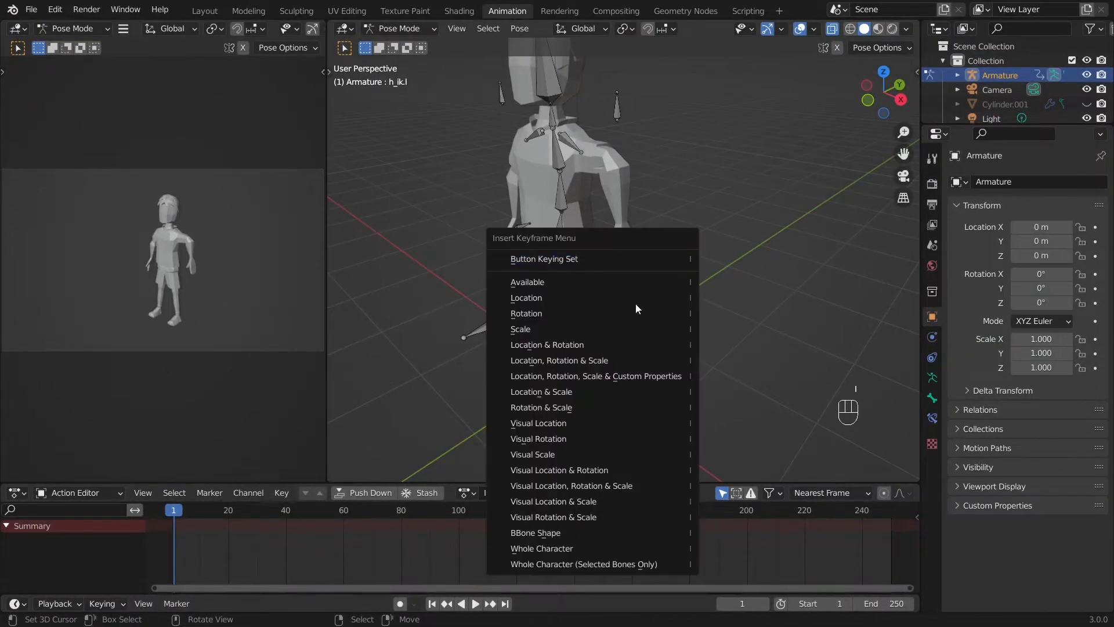
pyautogui.press('i')
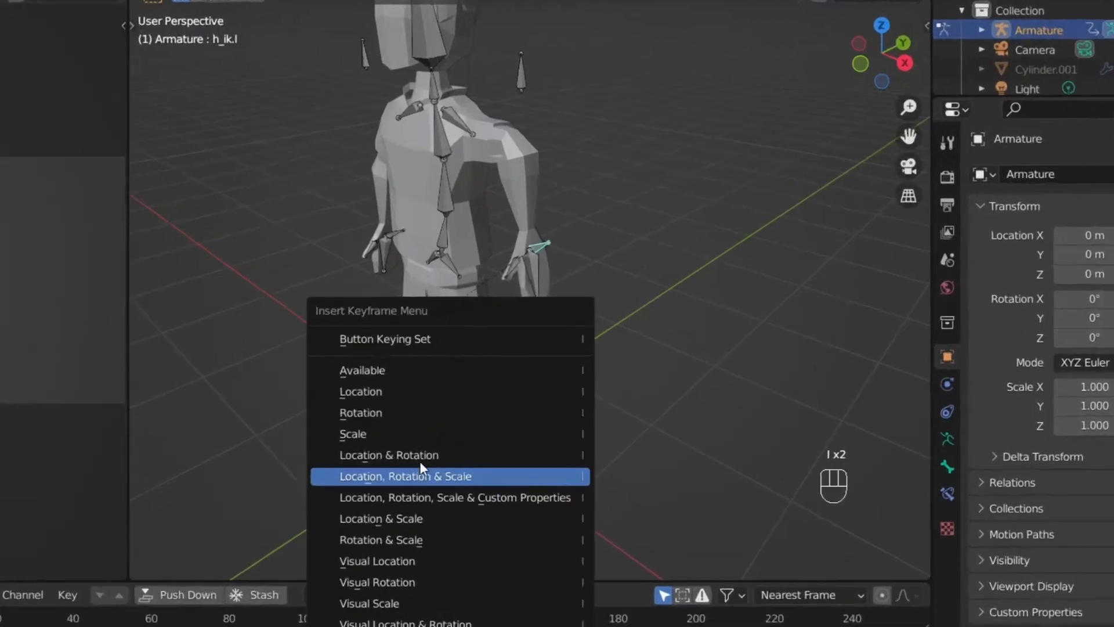
pyautogui.click(409, 456)
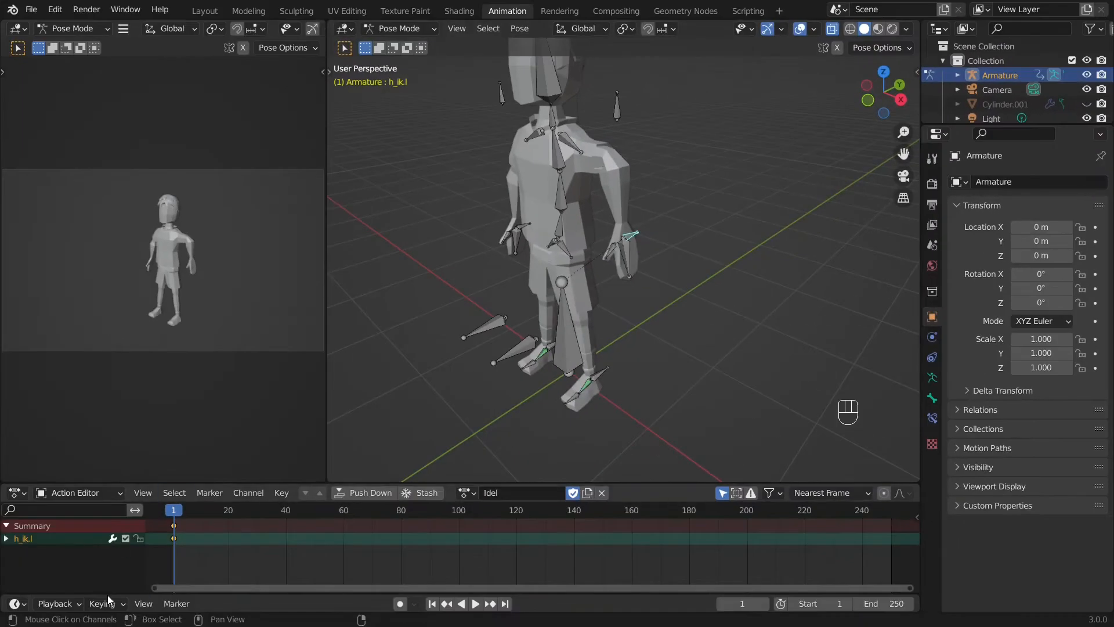
# Set the active keying set to Location & Rotation.
pyautogui.click(104, 604)
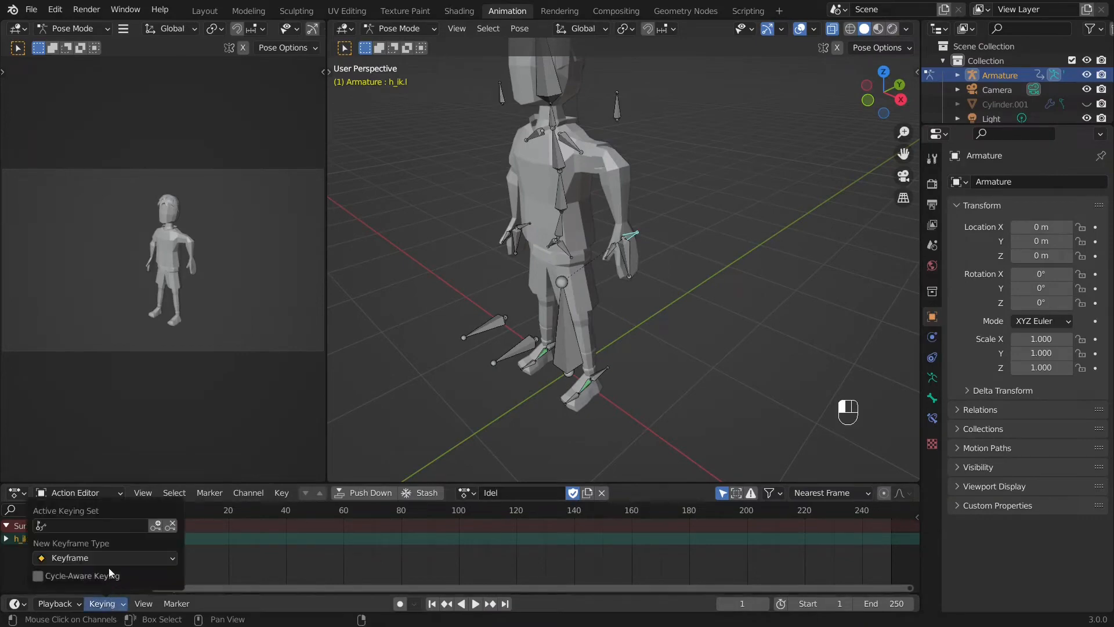
pyautogui.click(116, 522)
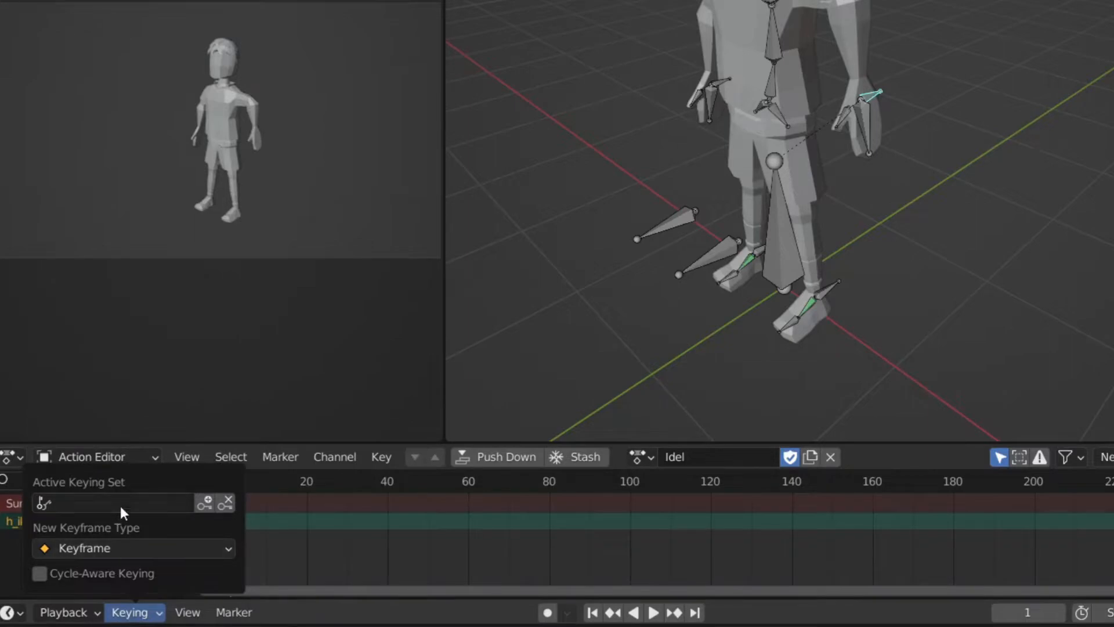
pyautogui.click(123, 503)
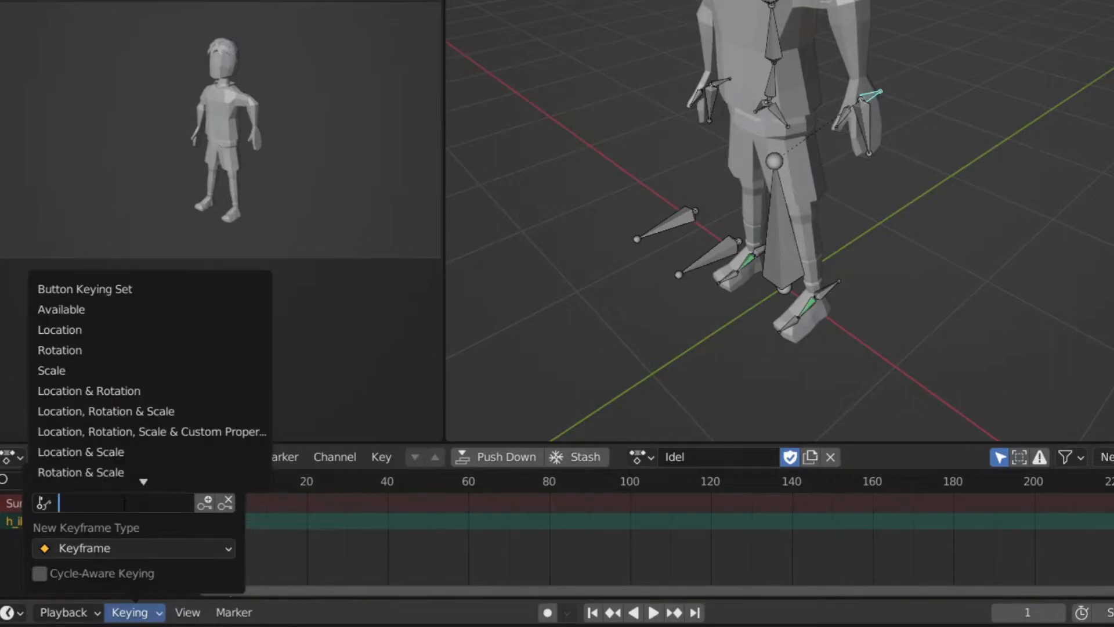
pyautogui.click(134, 391)
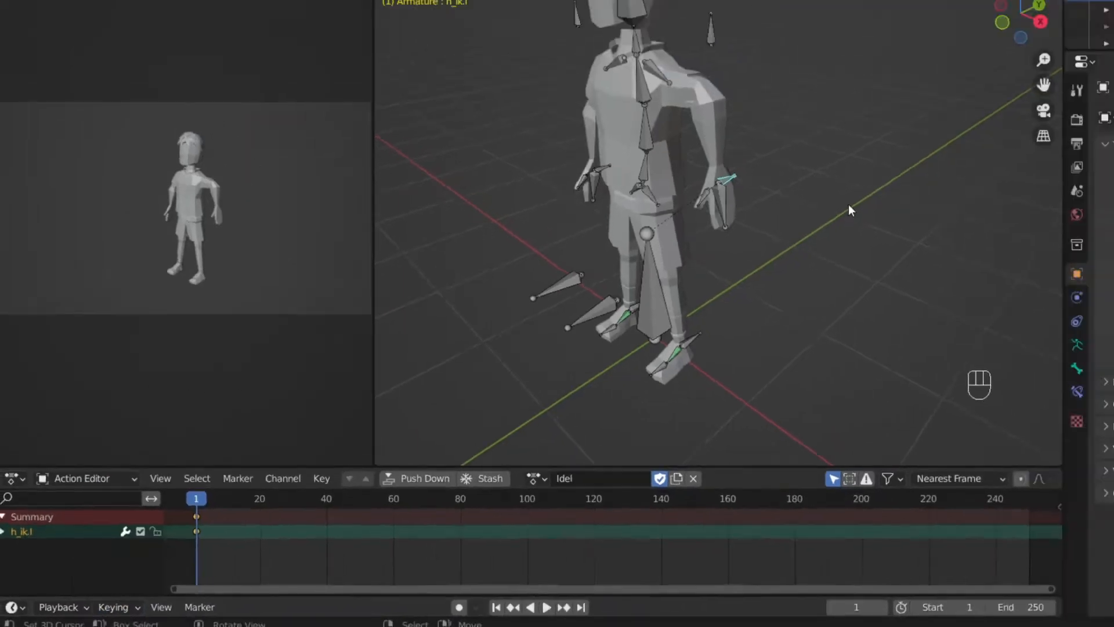
# Select all visible bones and clear all of their pose transforms.
pyautogui.press('a')
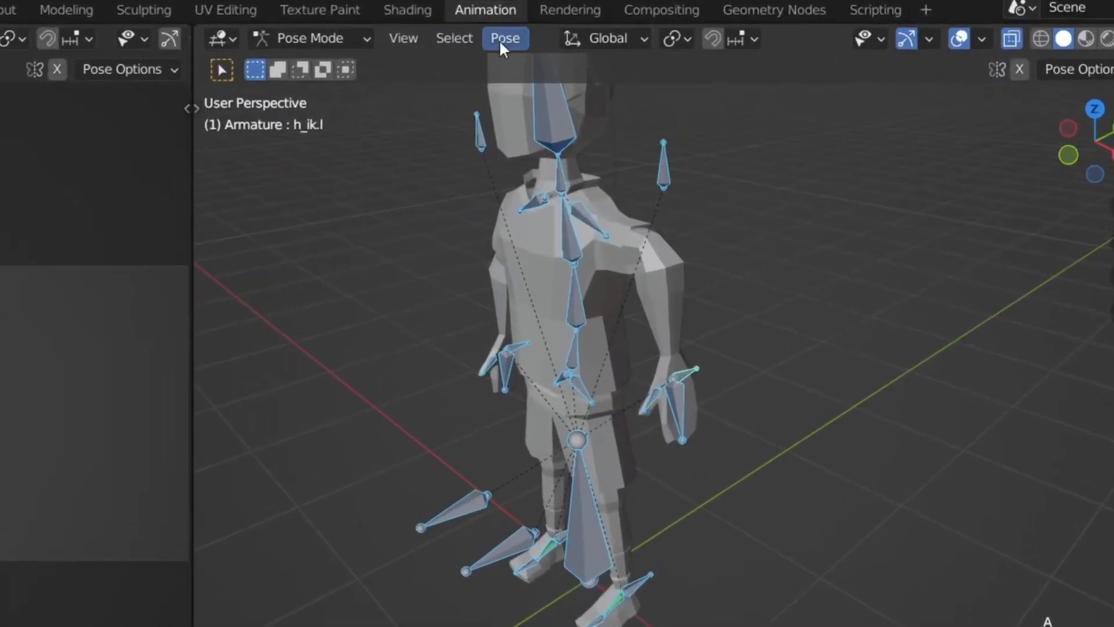
pyautogui.click(500, 39)
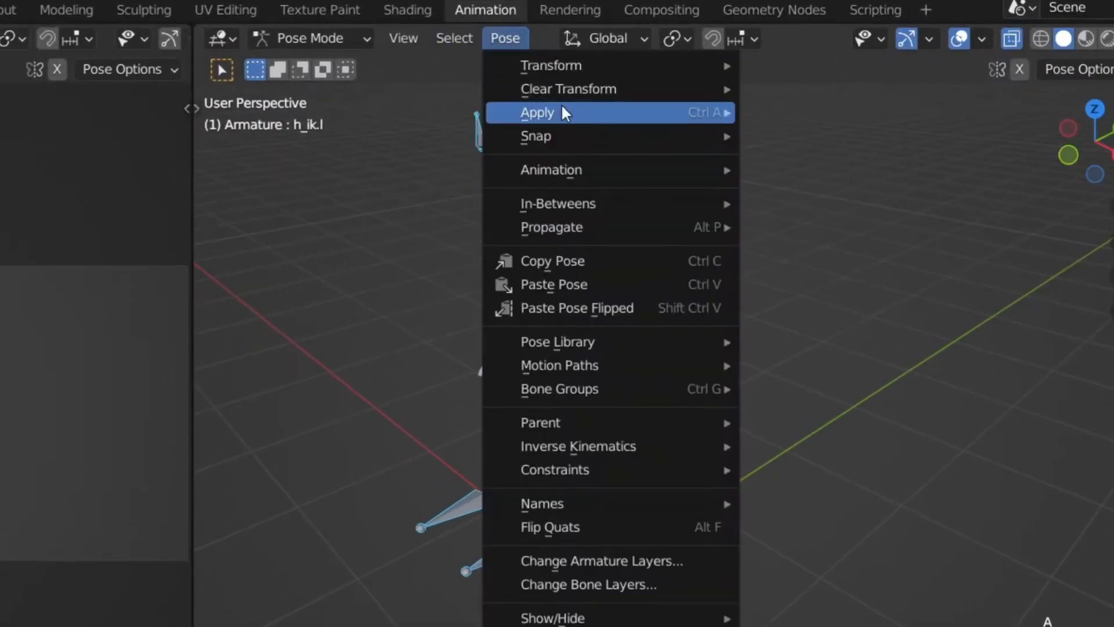
pyautogui.moveTo(654, 88)
pyautogui.click(792, 86)
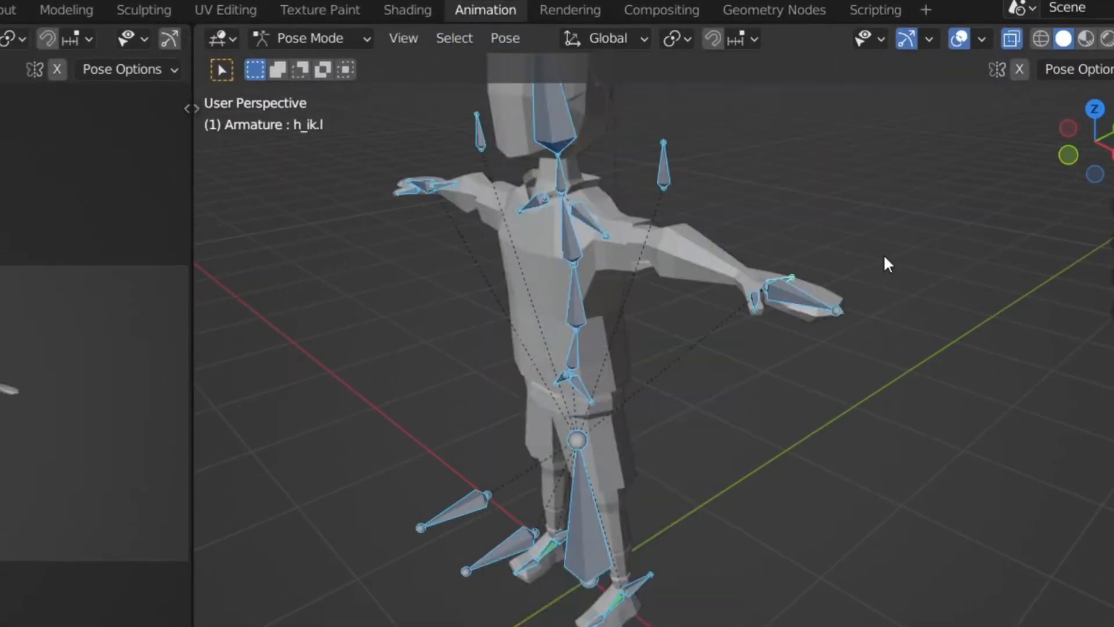
# Lower the left hand IK bone about 0.8 m and inward so the arm hangs beside the body, and keyframe it at frame 1.
pyautogui.press('KP_1')
pyautogui.moveTo(660, 357); pyautogui.dragTo(583, 585, button='middle')
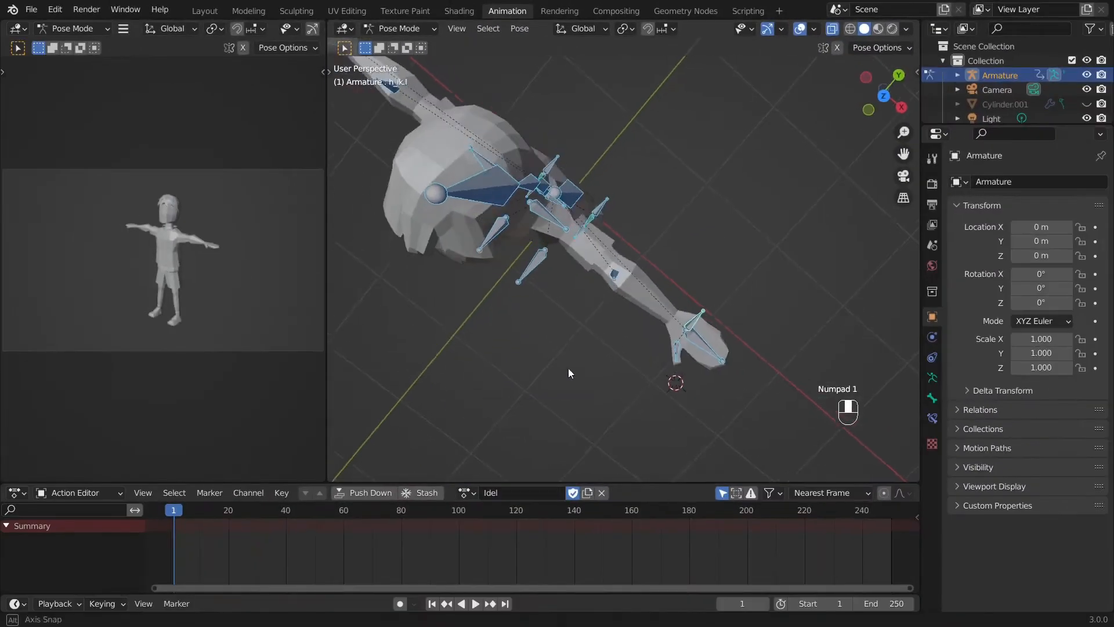
pyautogui.moveTo(569, 373); pyautogui.dragTo(708, 311, button='middle')
pyautogui.press('KP_1')
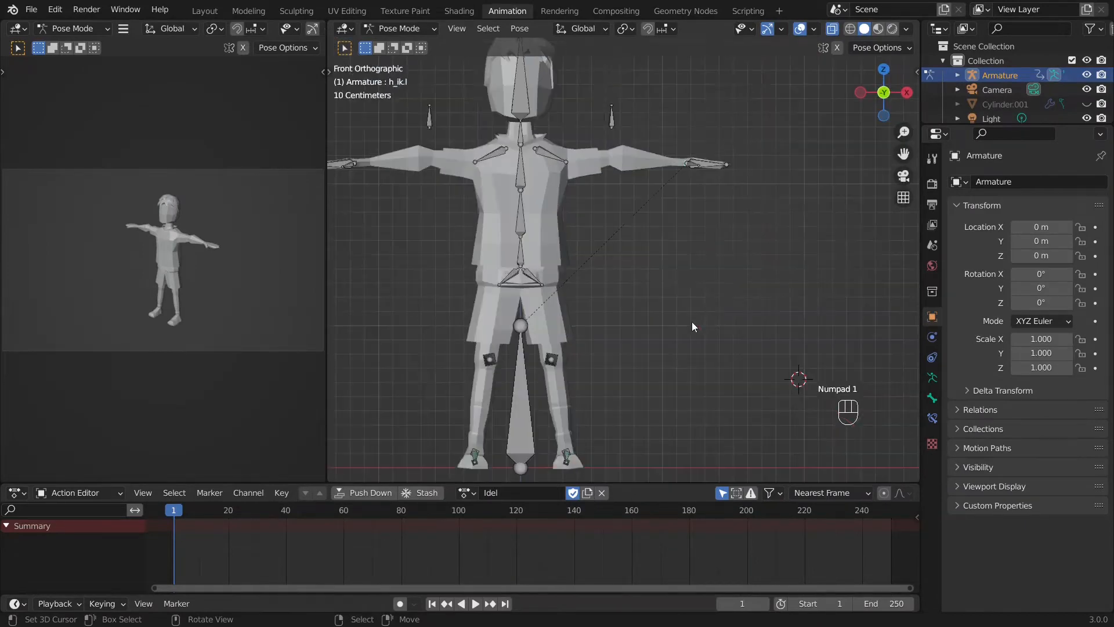
pyautogui.press('g')
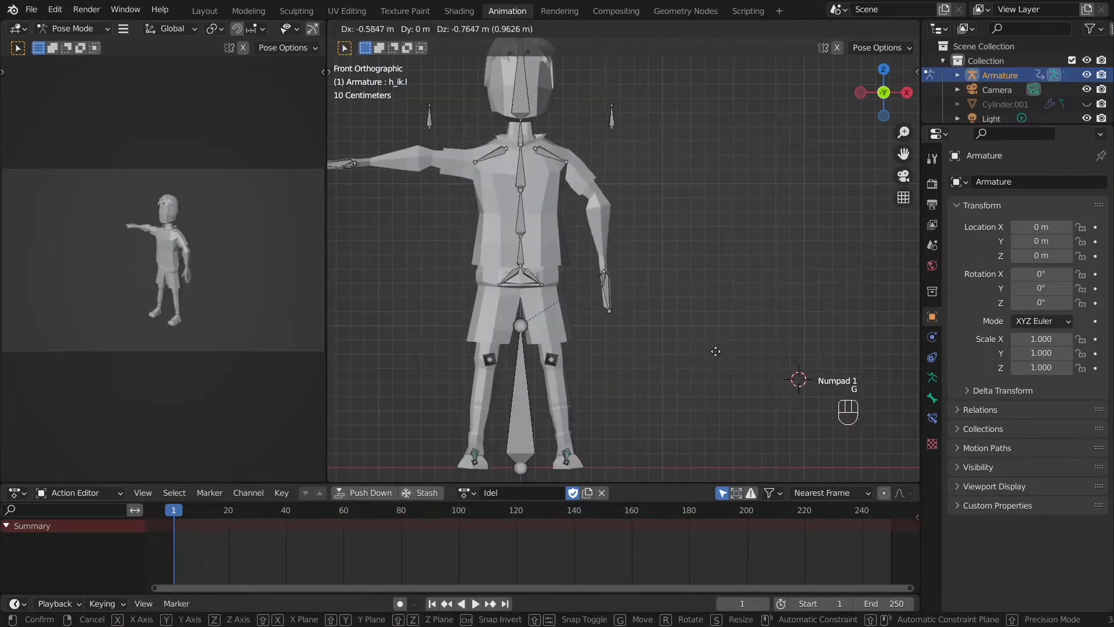
pyautogui.click(717, 354)
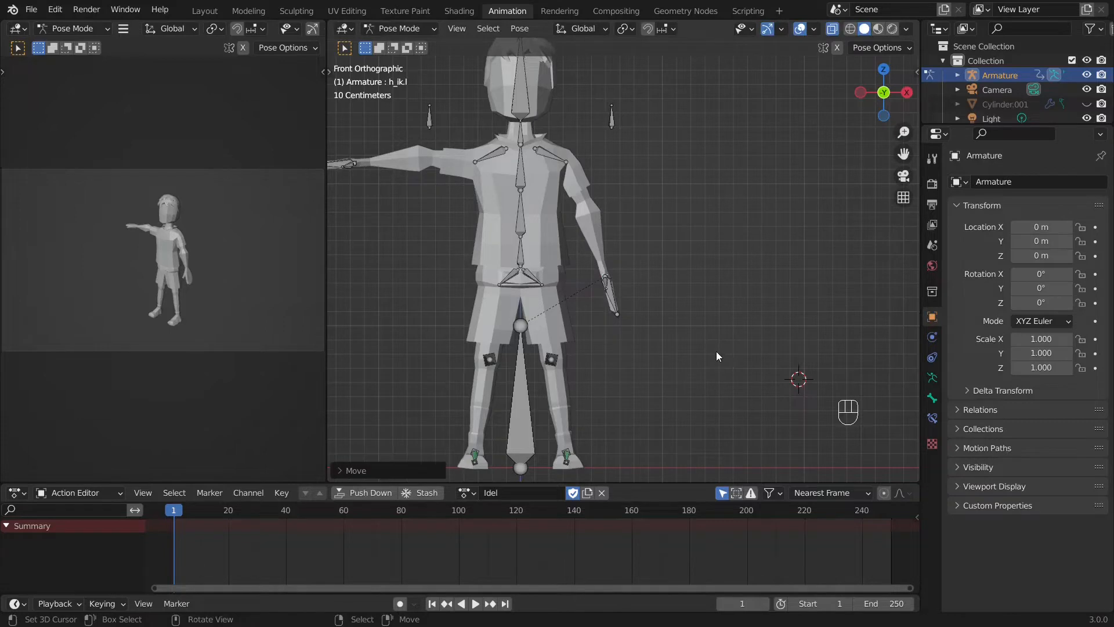
pyautogui.press('i')
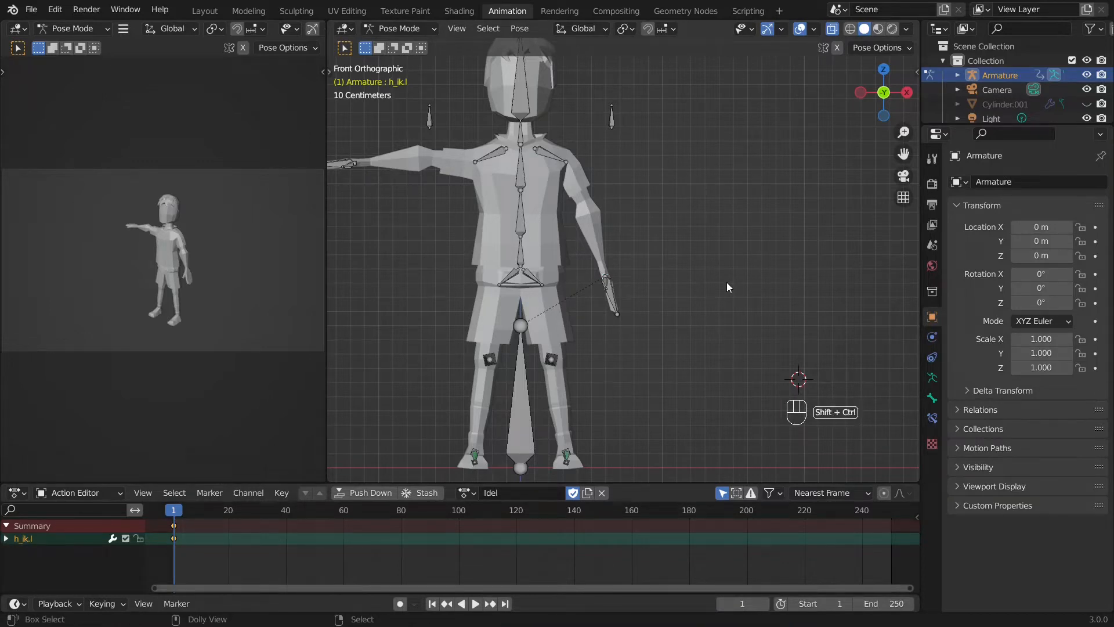
# Copy the left hand IK bone's pose and paste it flipped onto the right hand.
pyautogui.hotkey('ctrl', 'shift', 'v')
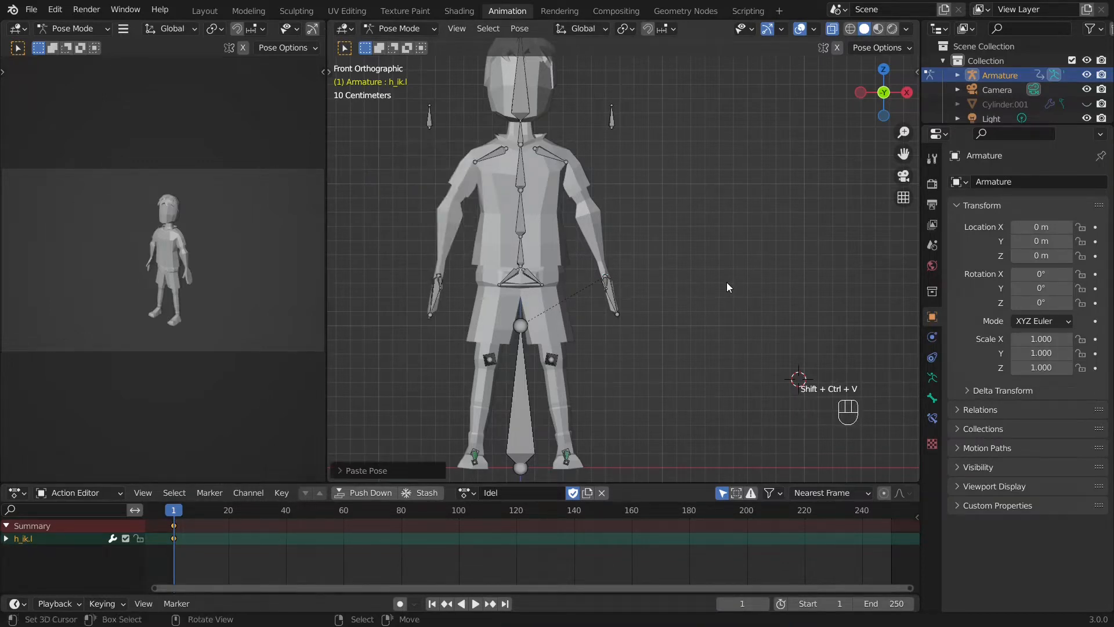
pyautogui.moveTo(726, 282); pyautogui.dragTo(622, 258, button='middle')
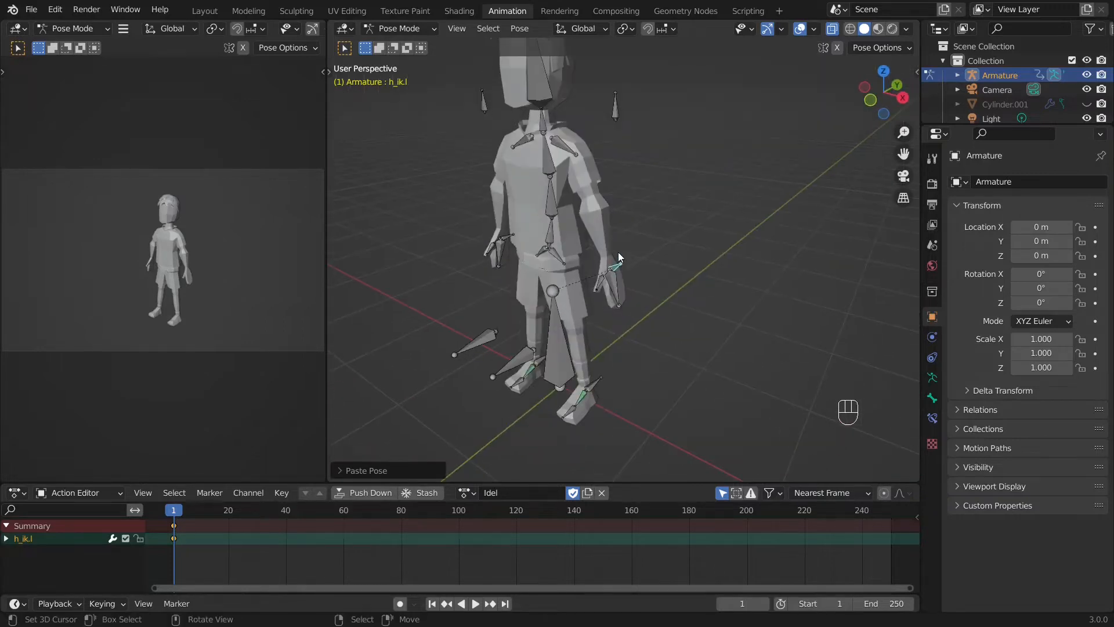
pyautogui.hotkey('ctrl', 'c')
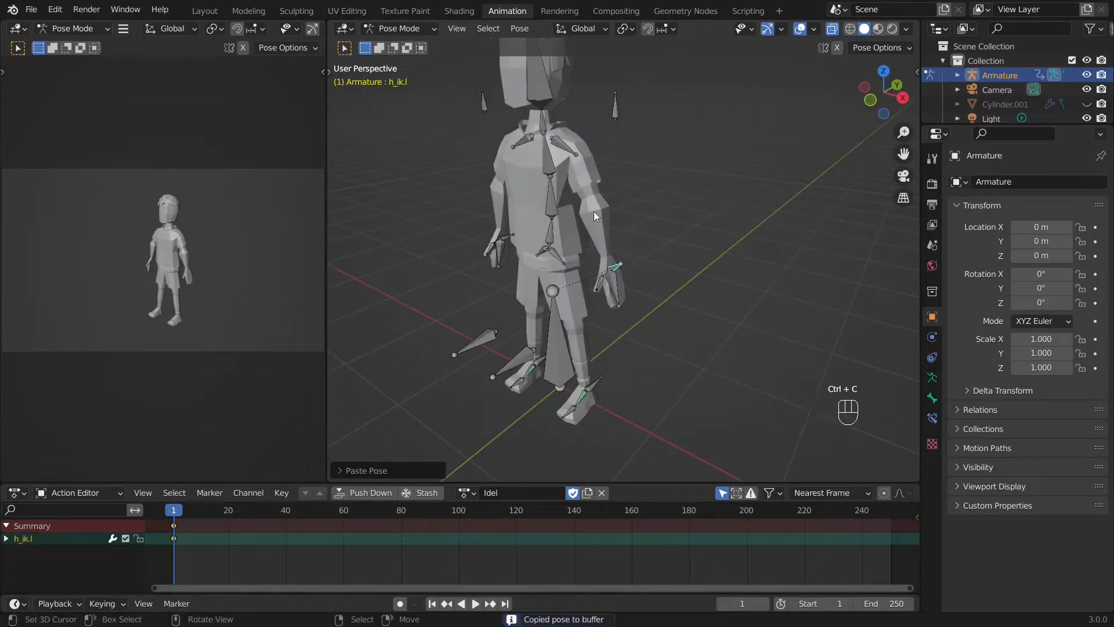
pyautogui.scroll(2, 663, 256)
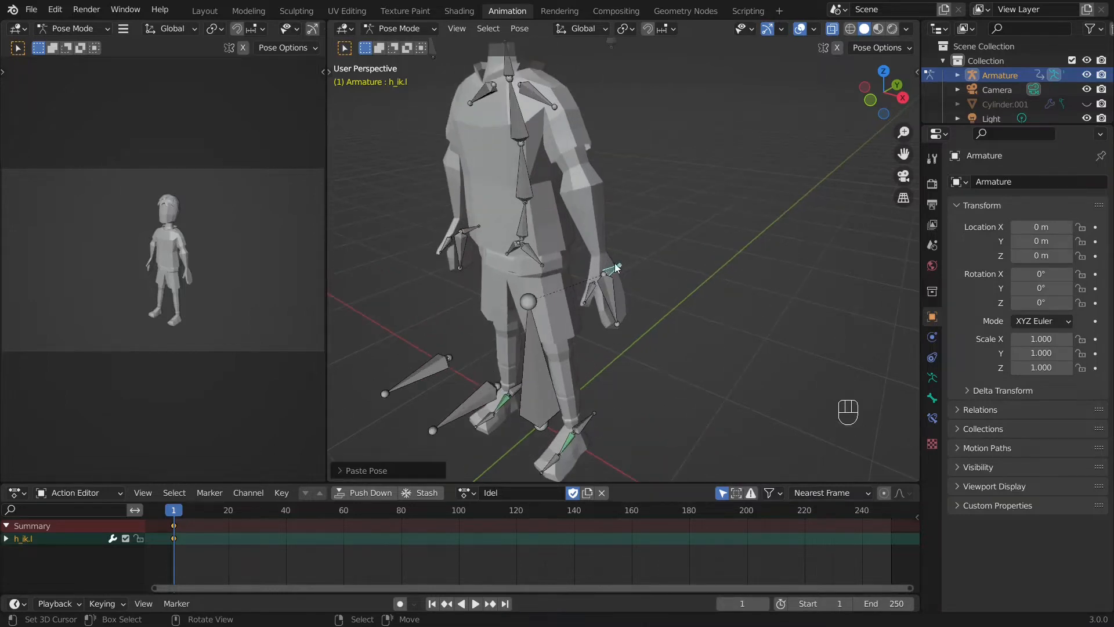
pyautogui.hotkey('ctrl', 'shift', 'v')
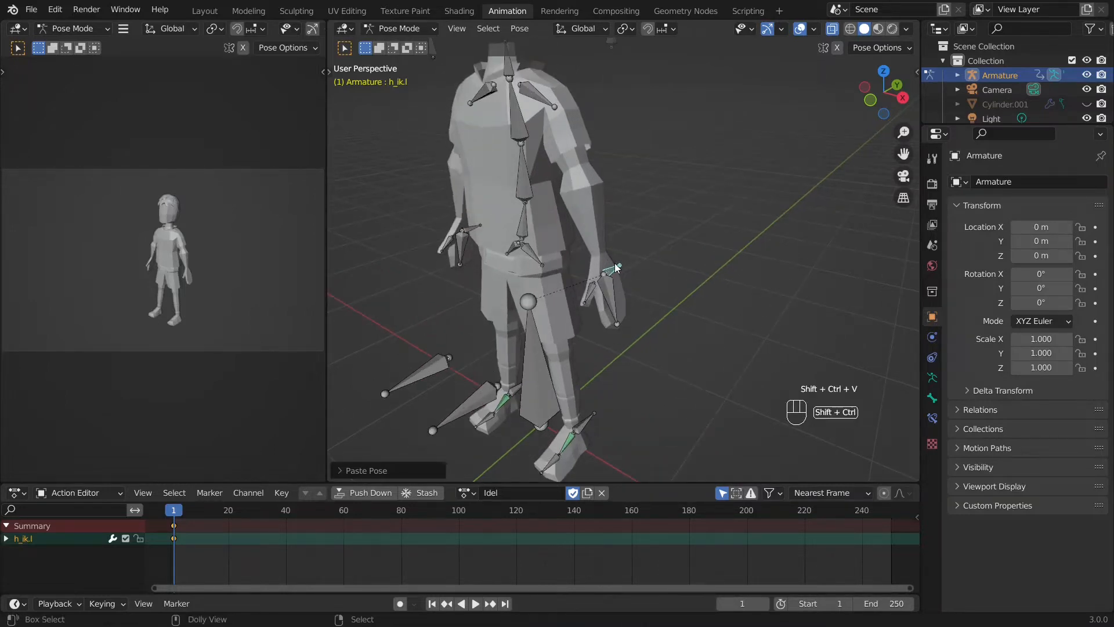
# Select all visible bones and keyframe their location and rotation at frame 1.
pyautogui.moveTo(472, 207); pyautogui.dragTo(493, 290, button='middle')
pyautogui.moveTo(548, 273); pyautogui.dragTo(565, 273, button='middle')
pyautogui.moveTo(567, 348); pyautogui.dragTo(669, 299, button='middle')
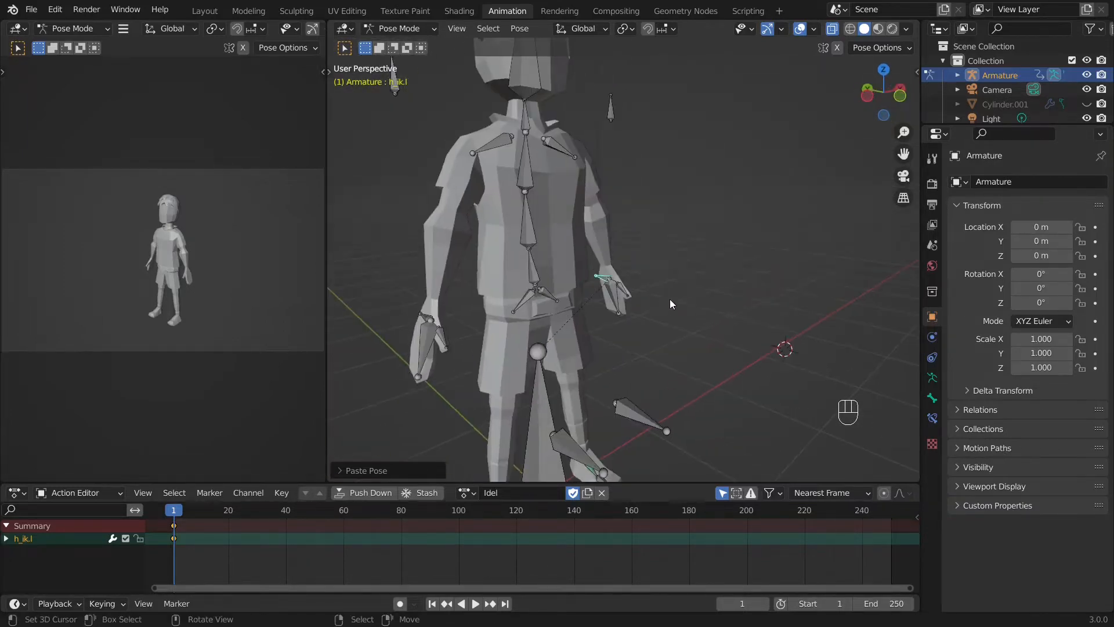
pyautogui.press('KP_1')
pyautogui.scroll(-2, 569, 360)
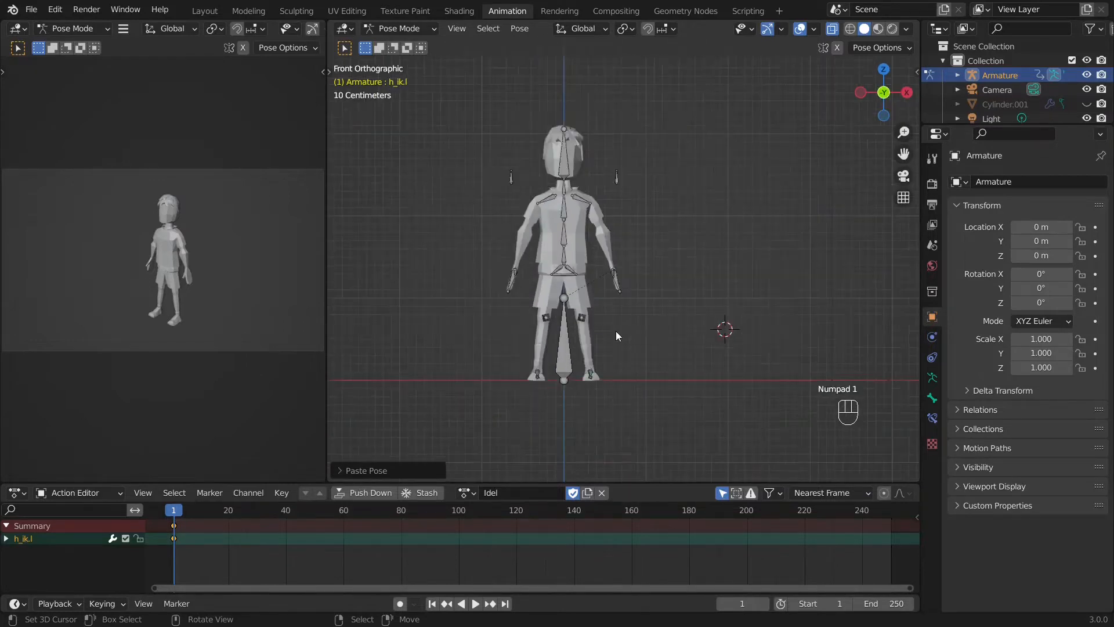
pyautogui.scroll(1, 615, 331)
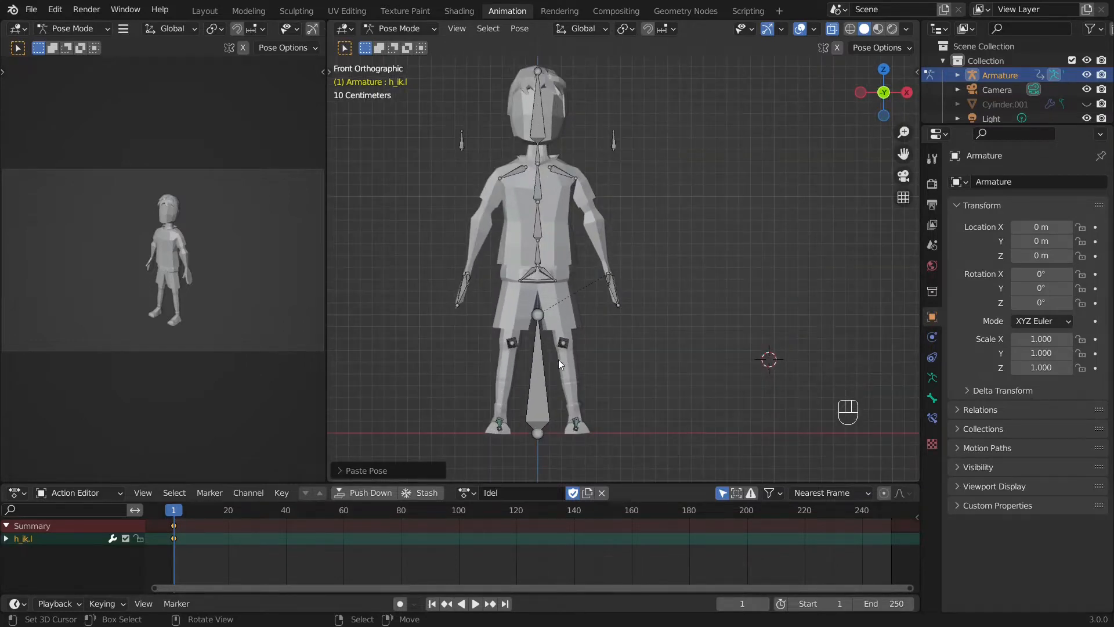
pyautogui.press('a')
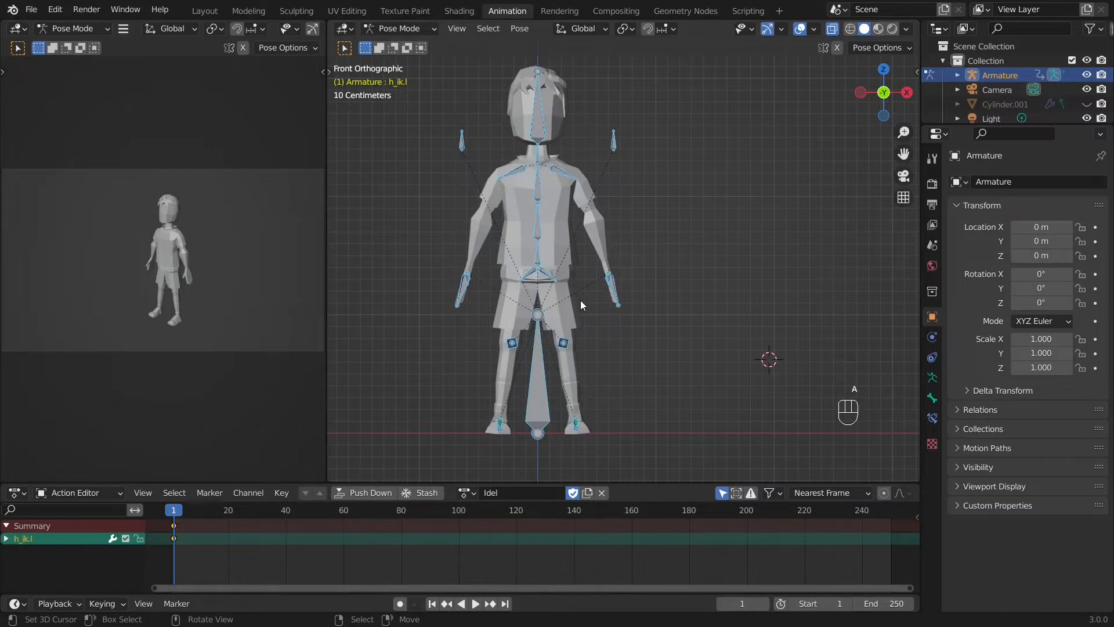
pyautogui.press('i')
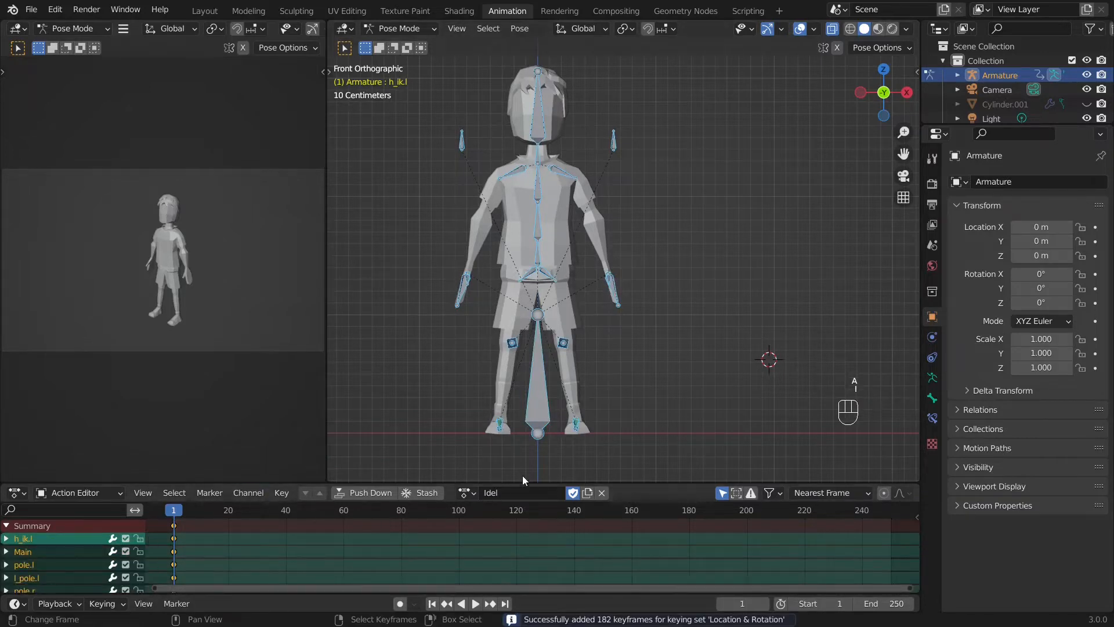
# Enlarge the Action Editor and widen the main 3D viewport.
pyautogui.moveTo(525, 483); pyautogui.dragTo(528, 413)
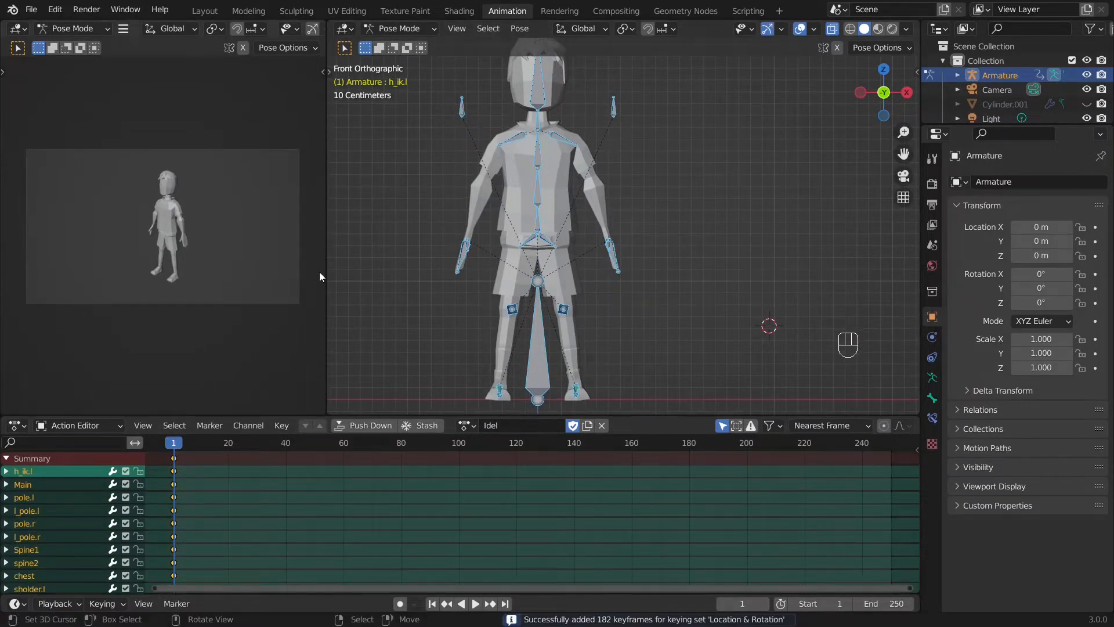
pyautogui.moveTo(324, 277); pyautogui.dragTo(40, 277)
pyautogui.moveTo(638, 232); pyautogui.dragTo(483, 217, button='middle')
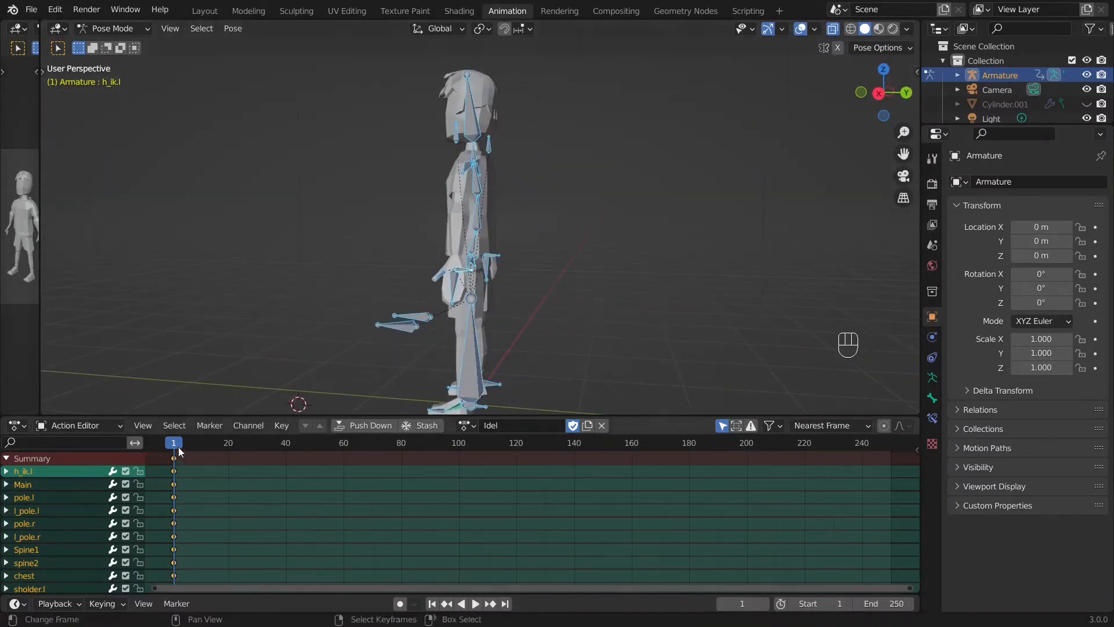
# At frame 11, raise the left hand IK bone about 0.13 m and shift it slightly forward in side view.
pyautogui.press('space')
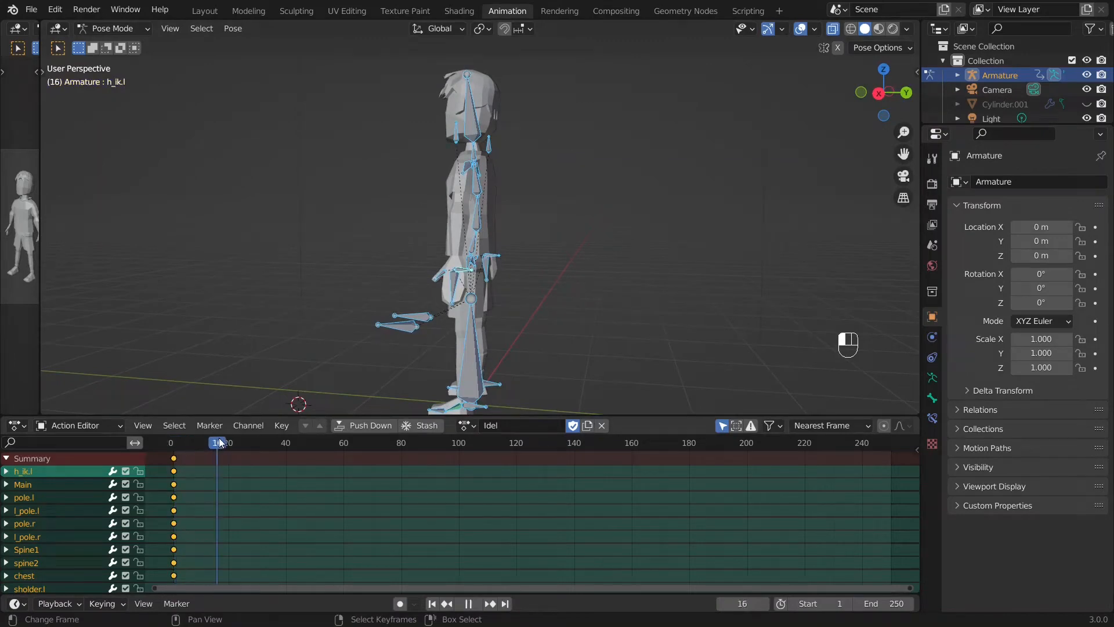
pyautogui.moveTo(220, 449); pyautogui.dragTo(203, 454)
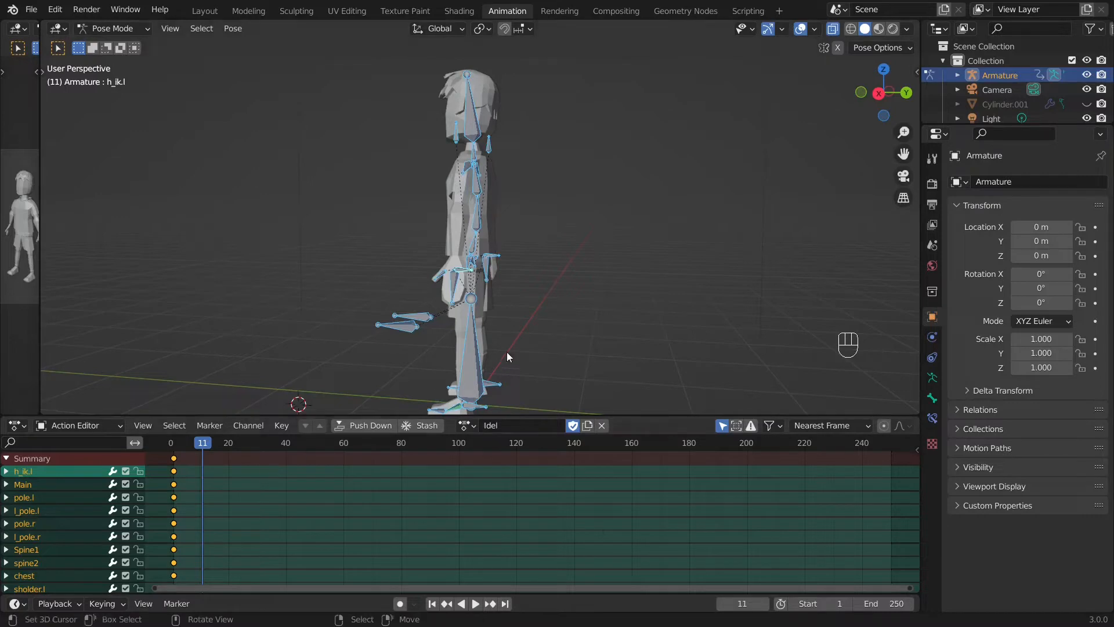
pyautogui.press('KP_3')
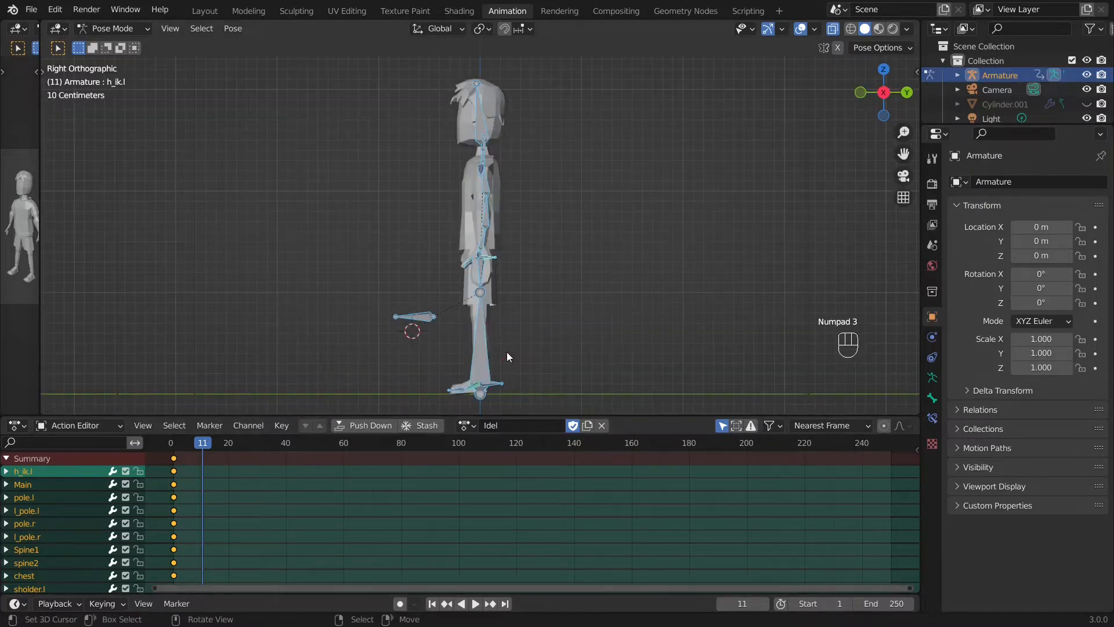
pyautogui.click(478, 386)
pyautogui.moveTo(478, 387); pyautogui.dragTo(534, 289, button='middle')
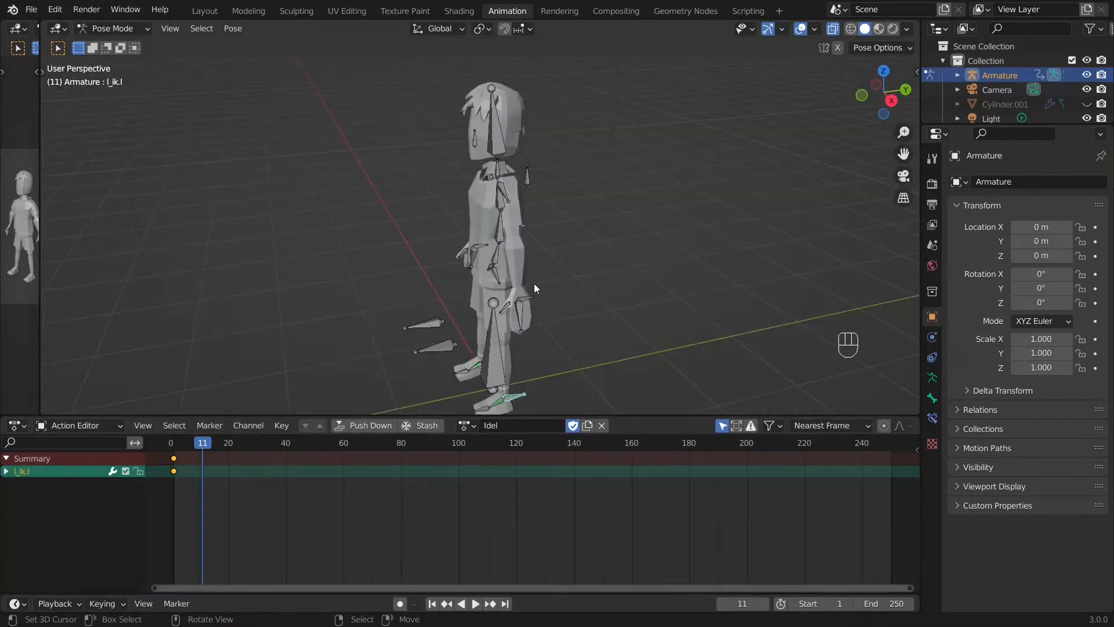
pyautogui.click(530, 297)
pyautogui.press('KP_3')
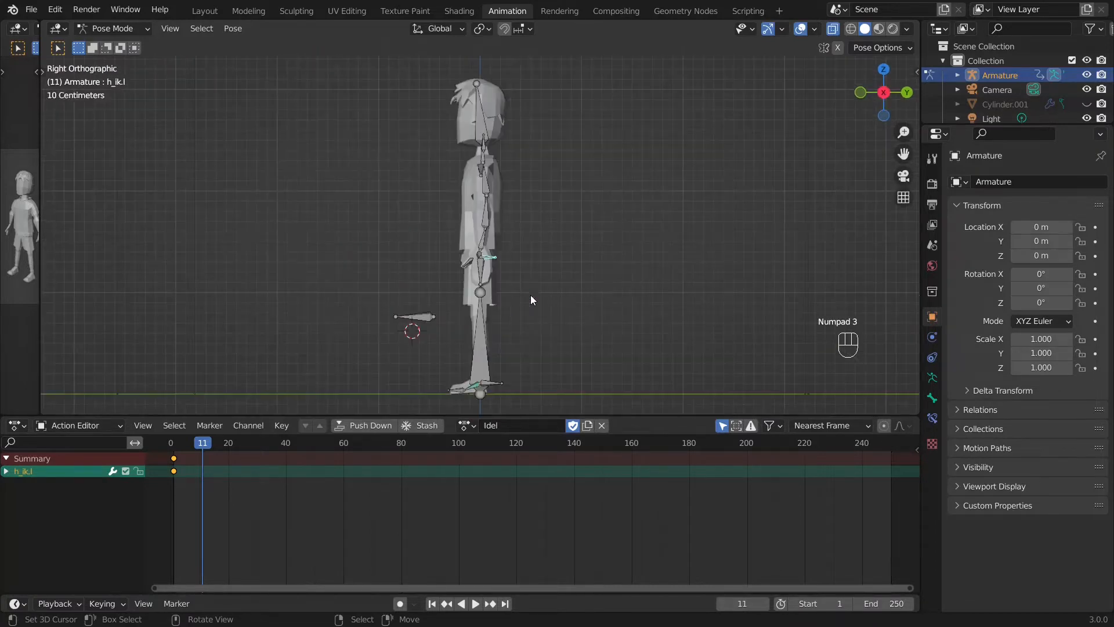
pyautogui.press('g')
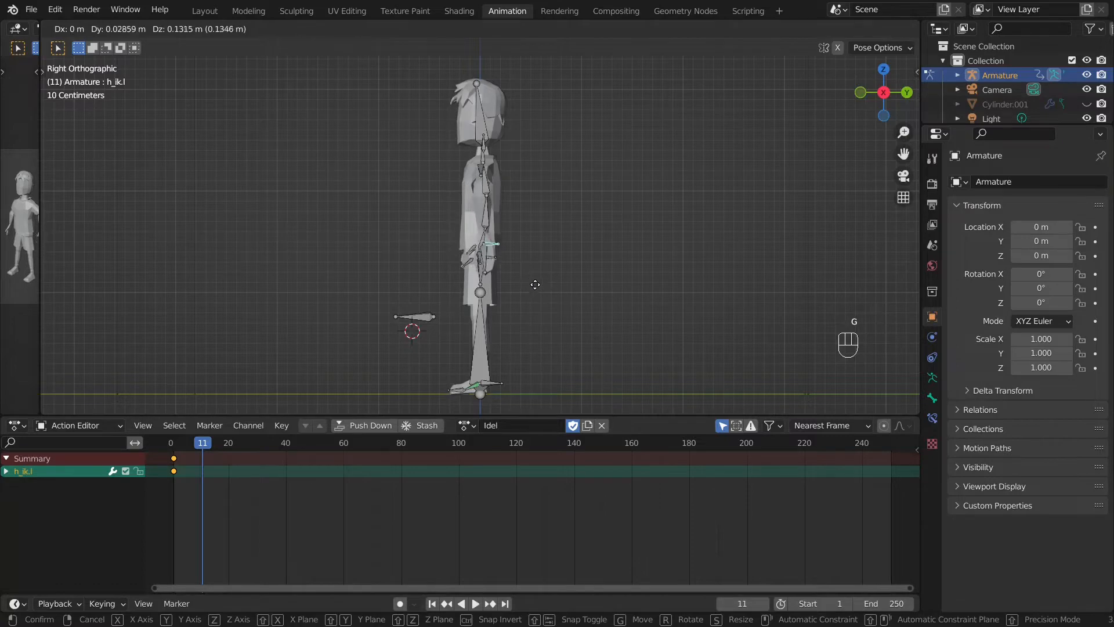
pyautogui.click(526, 278)
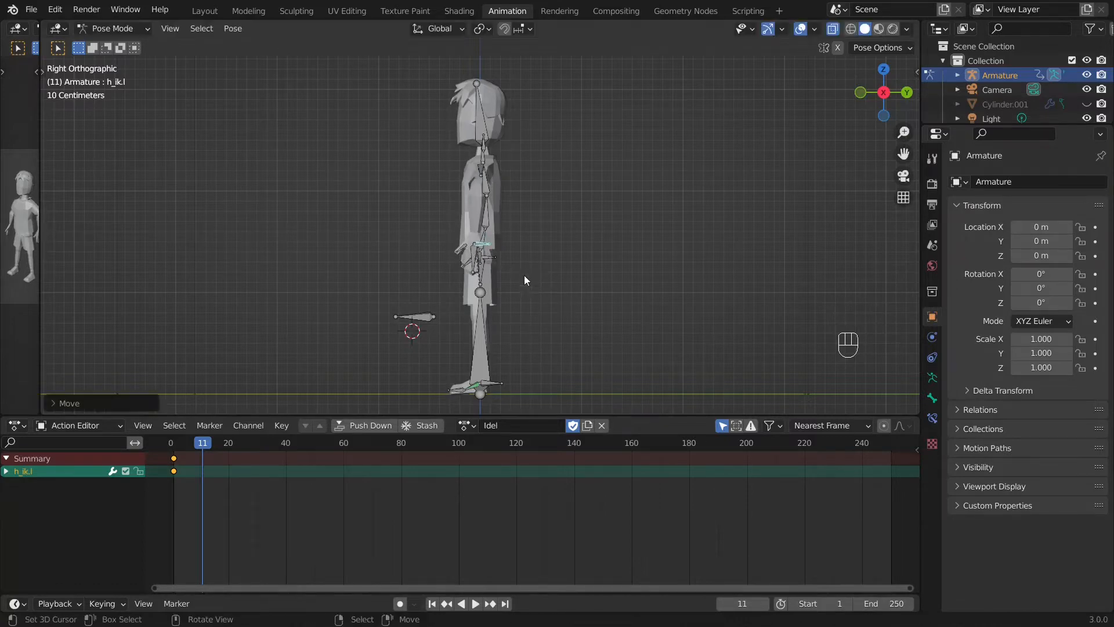
# Move the left elbow pole bone outward from the body and nudge the left hand IK bone slightly outward.
pyautogui.moveTo(524, 275); pyautogui.dragTo(552, 231, button='middle')
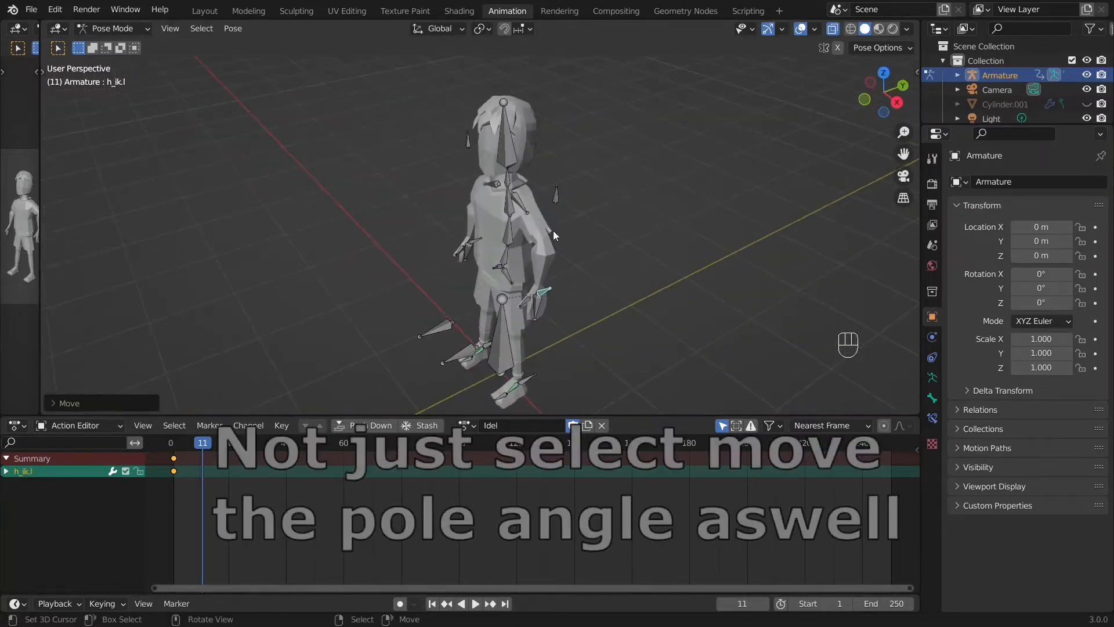
pyautogui.click(556, 197)
pyautogui.press('g')
pyautogui.click(625, 191)
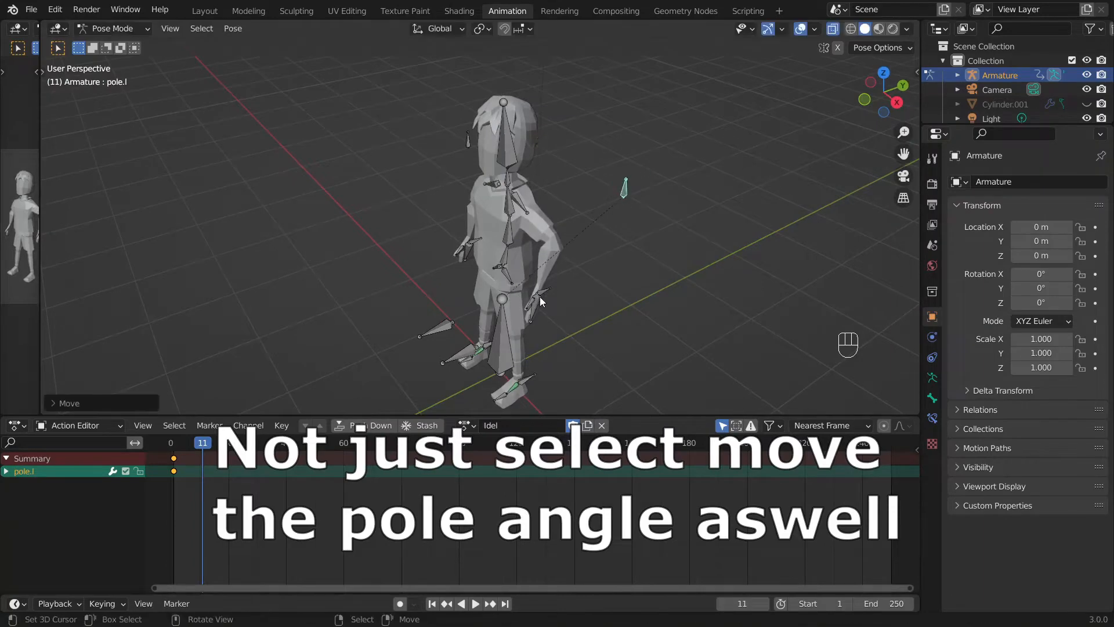
pyautogui.click(539, 297)
pyautogui.press('g')
pyautogui.click(547, 298)
# Refine the positions of the left elbow pole and left hand IK bones, and keyframe both at frame 11.
pyautogui.rightClick(507, 206)
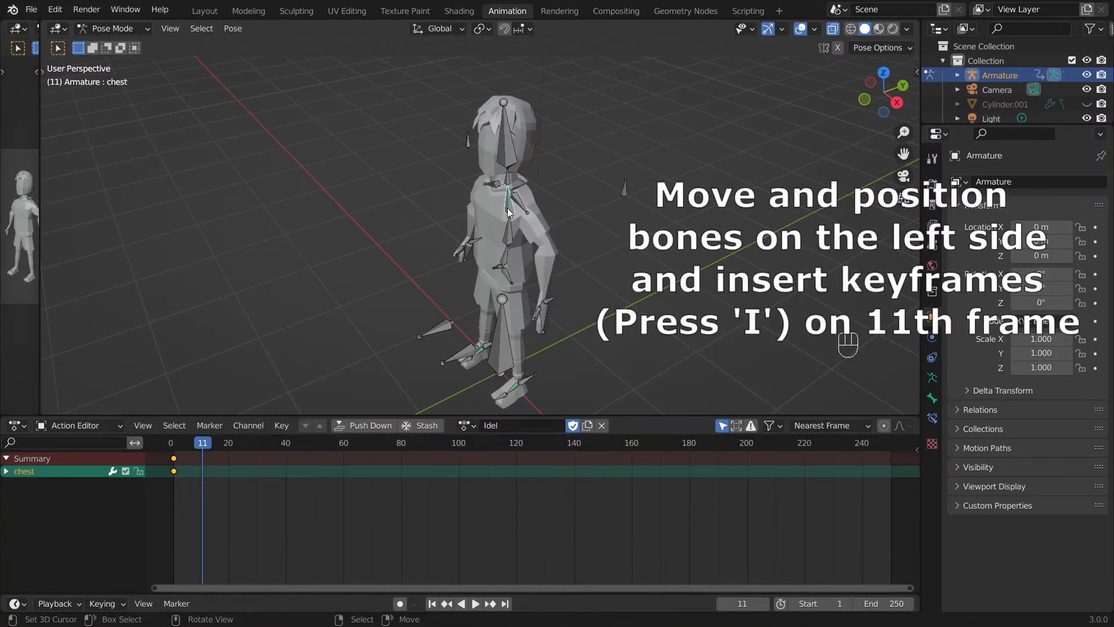
pyautogui.press('KP_1')
pyautogui.moveTo(679, 206); pyautogui.dragTo(655, 223, button='middle')
pyautogui.moveTo(627, 133); pyautogui.dragTo(696, 157, button='right')
pyautogui.moveTo(695, 158); pyautogui.dragTo(580, 165, button='middle')
pyautogui.moveTo(537, 290); pyautogui.dragTo(527, 290, button='right')
pyautogui.moveTo(526, 290); pyautogui.dragTo(621, 269, button='middle')
pyautogui.keyDown('shift'); pyautogui.rightClick(725, 175); pyautogui.keyUp('shift')
pyautogui.press('i')
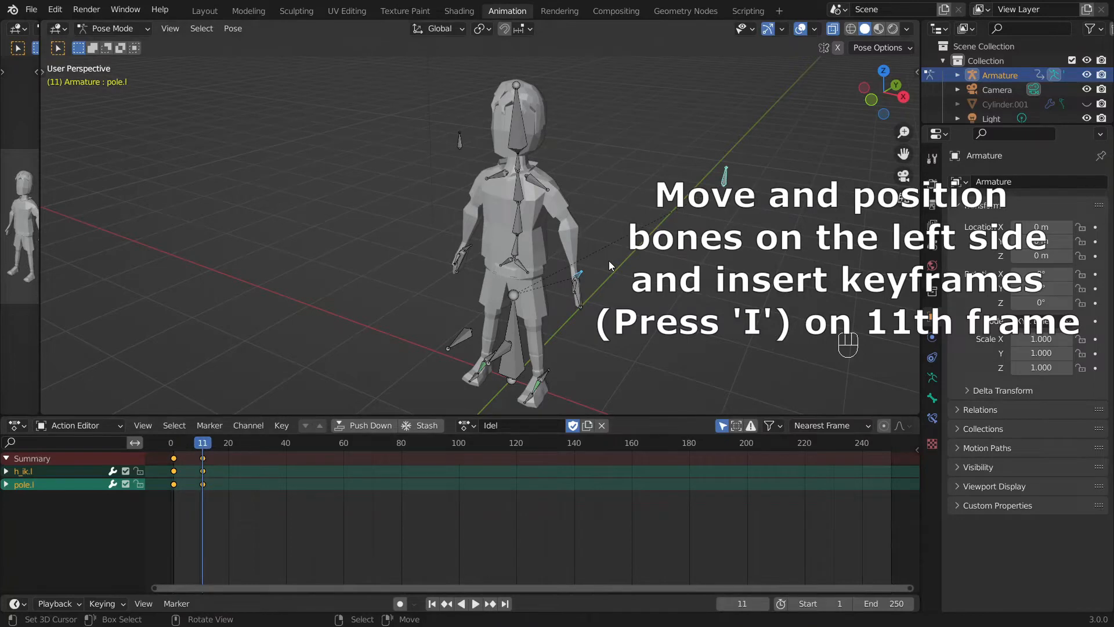
# Copy the frame 1 pose of the left hand IK and left elbow pole bones.
pyautogui.scroll(1, 546, 280)
pyautogui.moveTo(199, 445); pyautogui.dragTo(173, 452)
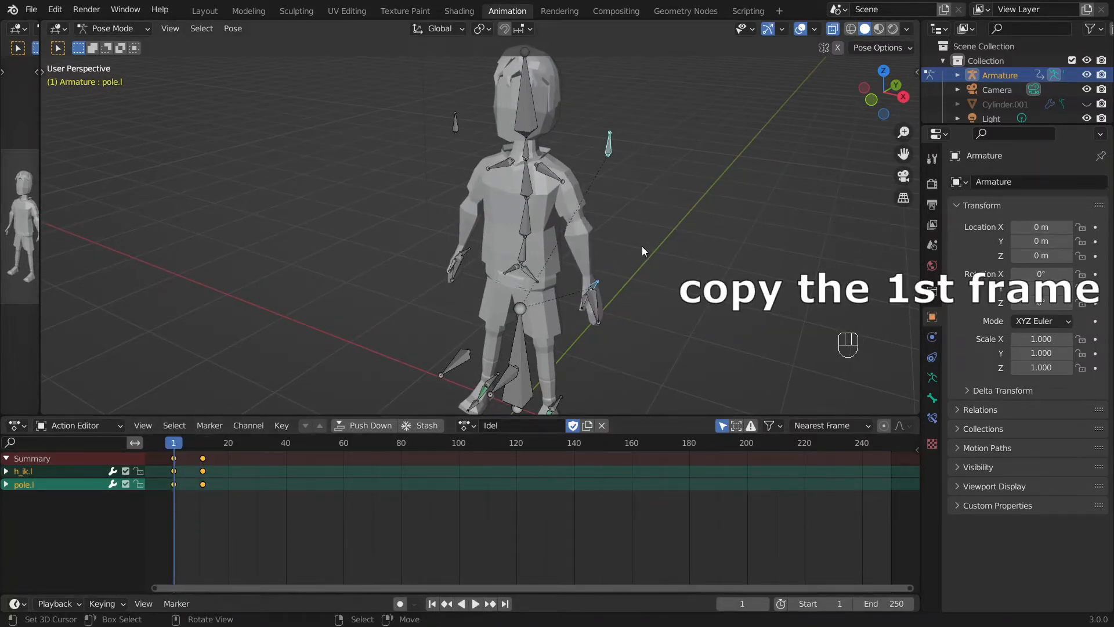
pyautogui.hotkey('ctrl', 'c')
# At frame 21, copy the raised left hand IK and elbow pole pose and paste it flipped onto the right arm.
pyautogui.click(229, 452)
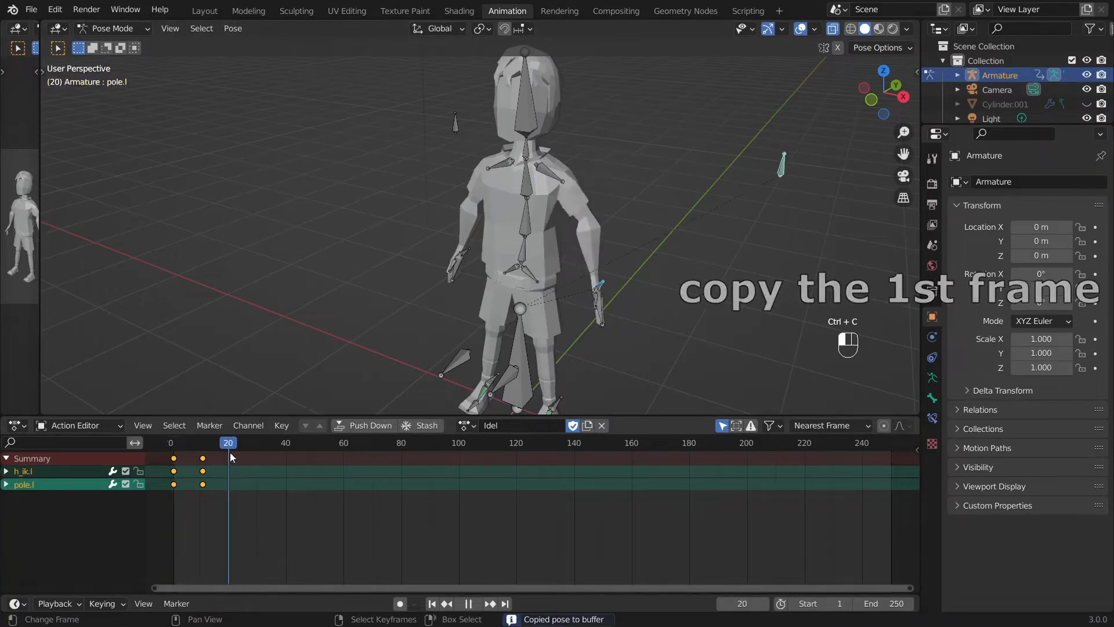
pyautogui.moveTo(229, 451)
pyautogui.mouseDown()
pyautogui.moveTo(203, 454)
pyautogui.moveTo(231, 453)
pyautogui.mouseUp()
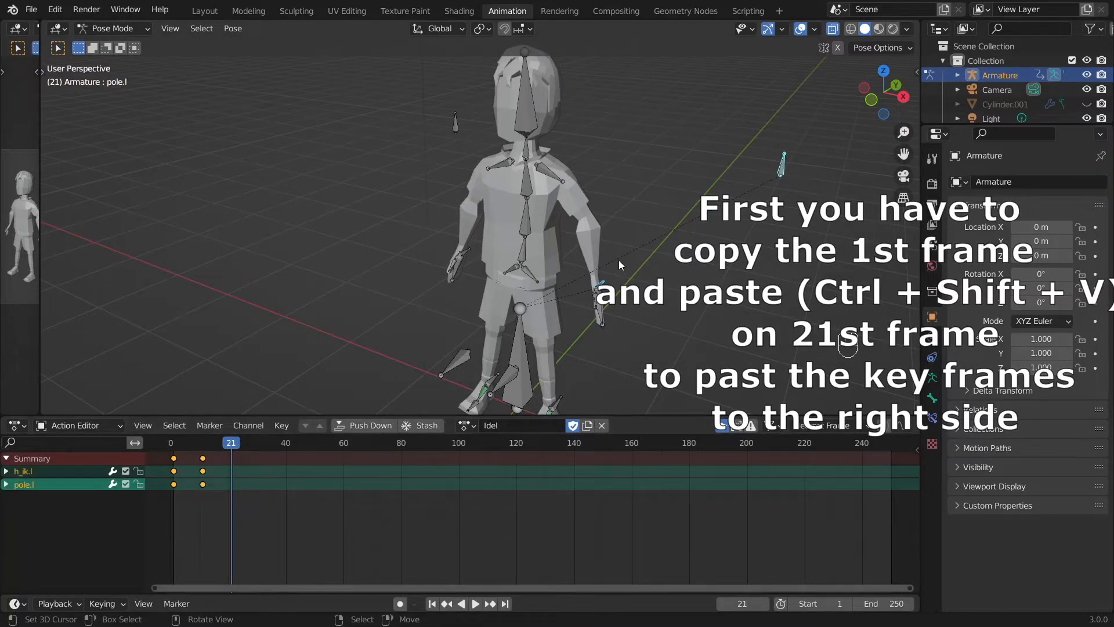
pyautogui.press('i')
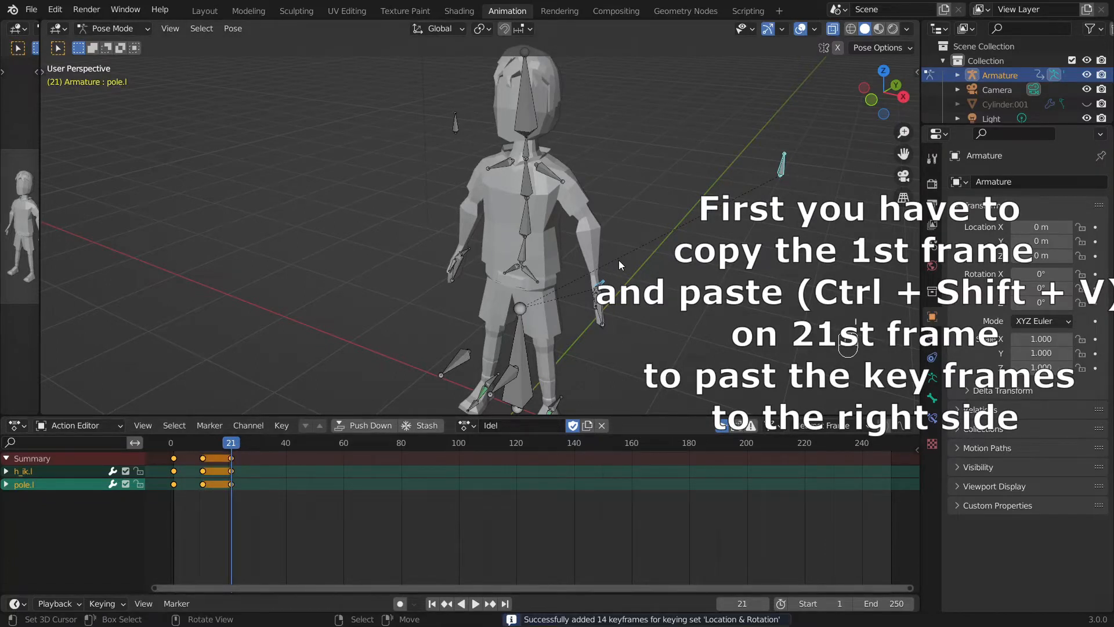
pyautogui.hotkey('ctrl', 'z')
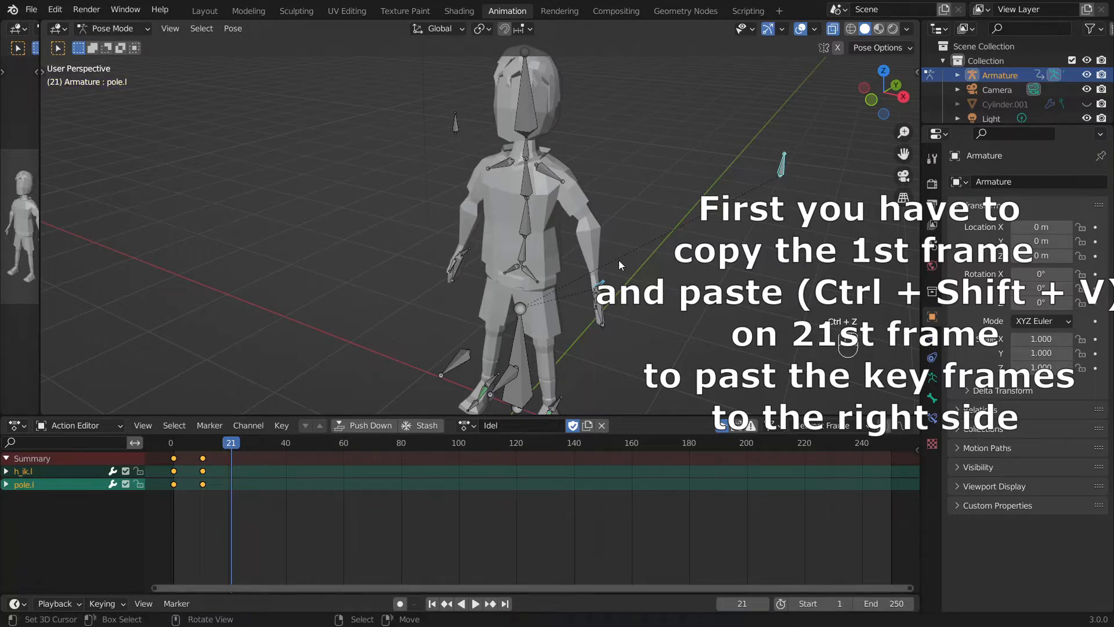
pyautogui.hotkey('ctrl', 'c')
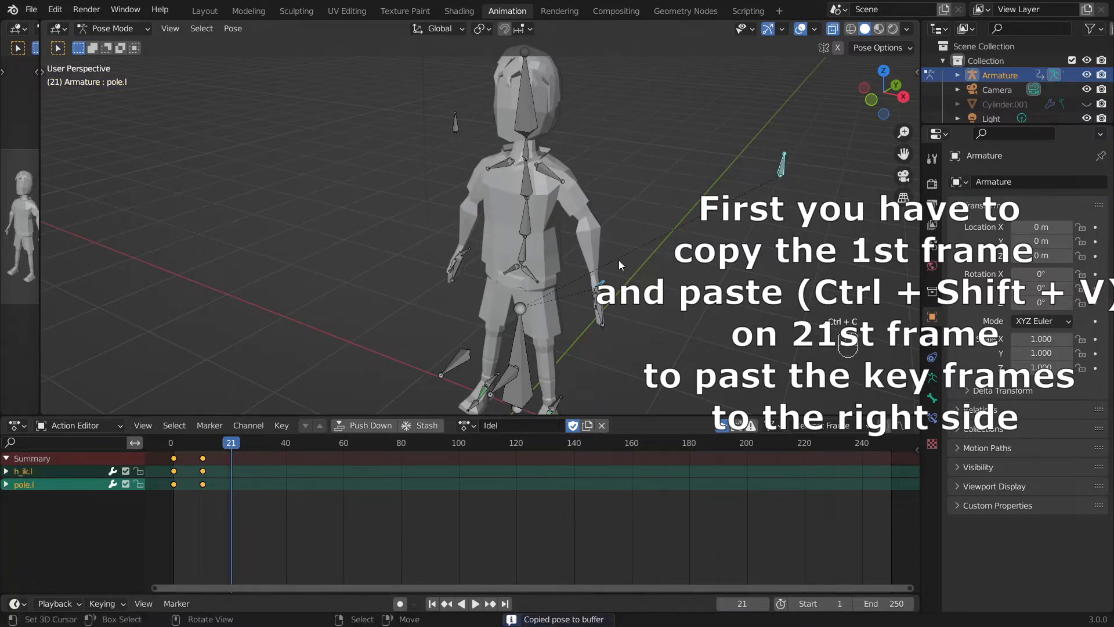
pyautogui.hotkey('ctrl', 'shift', 'v')
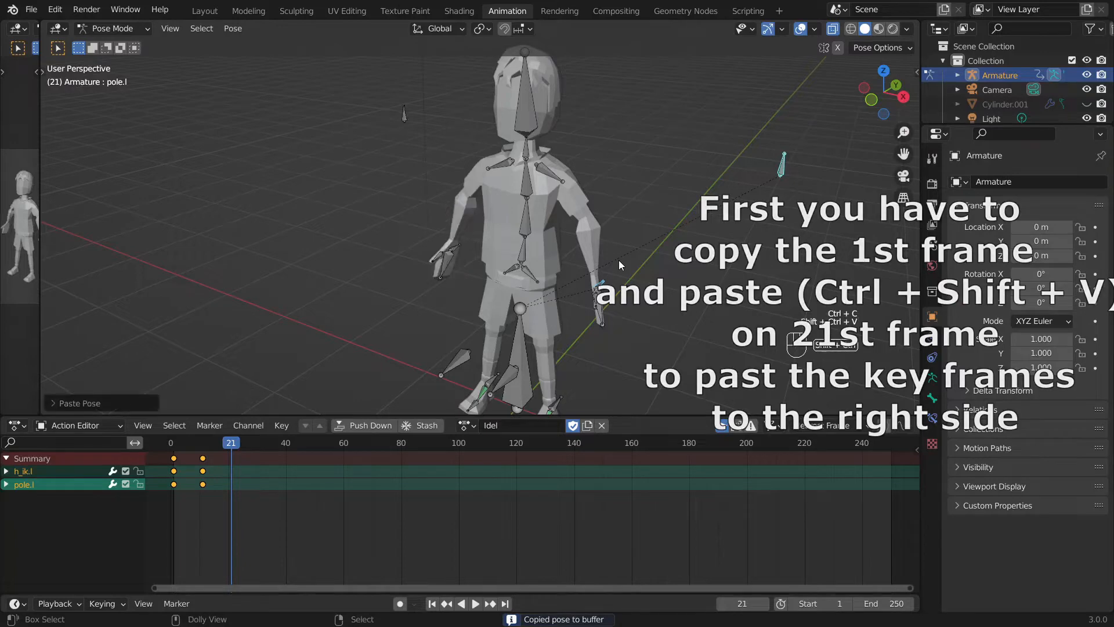
# Select all visible bones and keyframe their location and rotation at frame 21.
pyautogui.press('i')
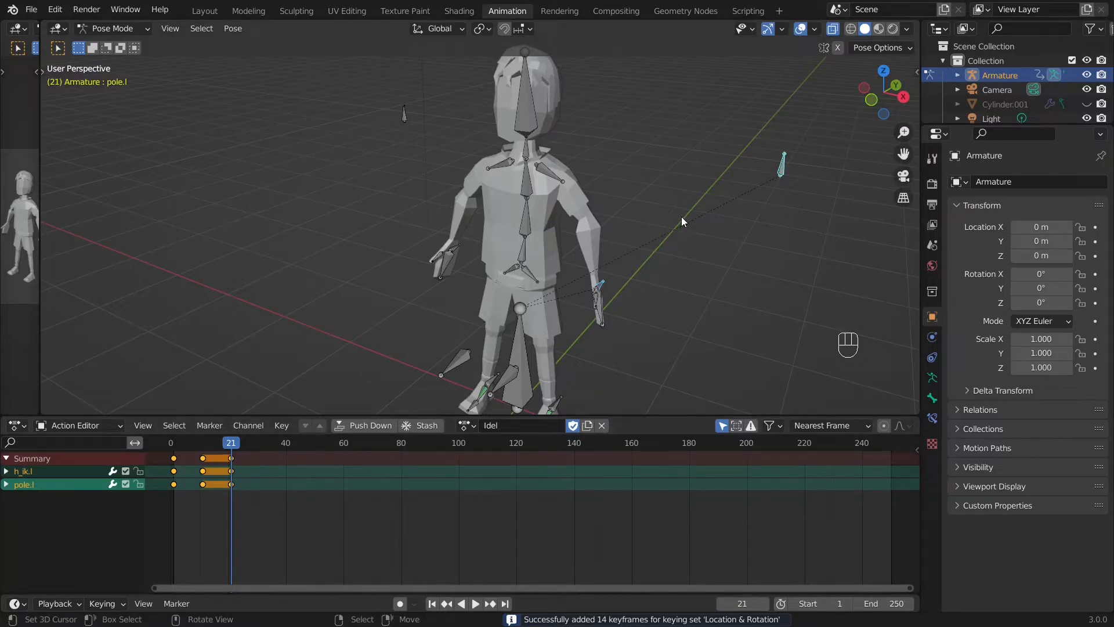
pyautogui.hotkey('ctrl', 'z')
pyautogui.press('a')
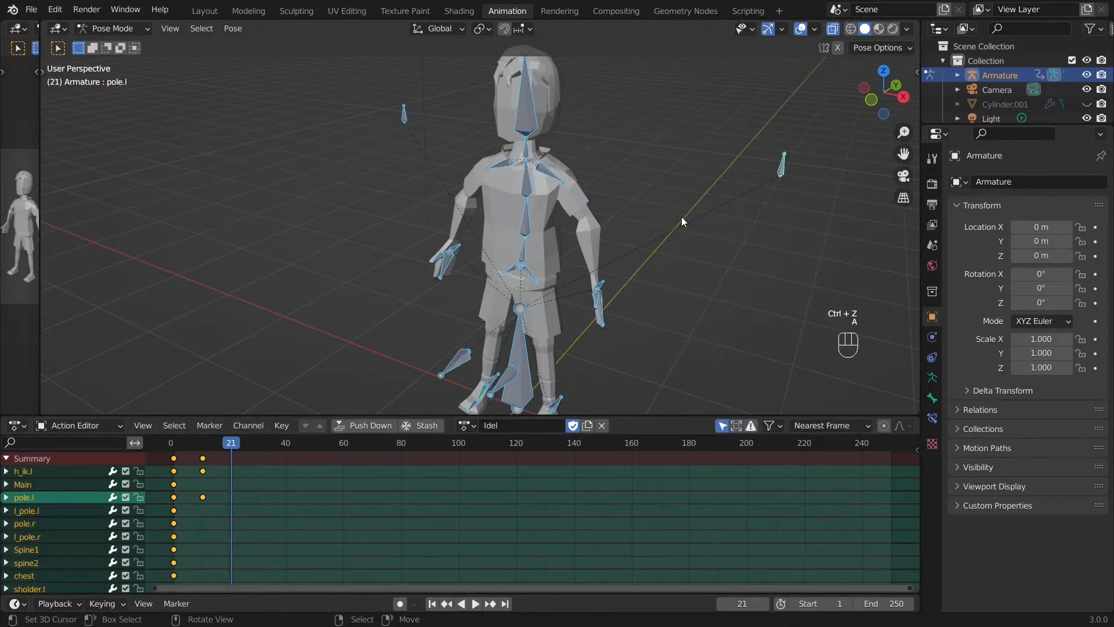
pyautogui.press('i')
# Copy the left hand IK and elbow pole pose from frame 1, paste it at frame 21, and keyframe both bones there.
pyautogui.moveTo(228, 444); pyautogui.dragTo(175, 468)
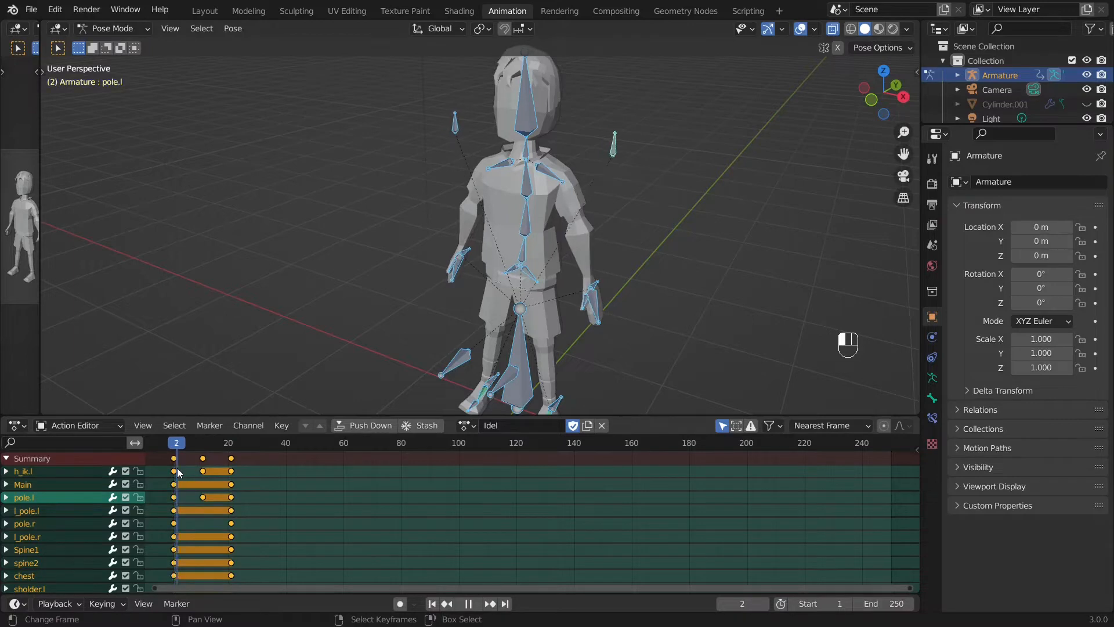
pyautogui.scroll(3, 621, 296)
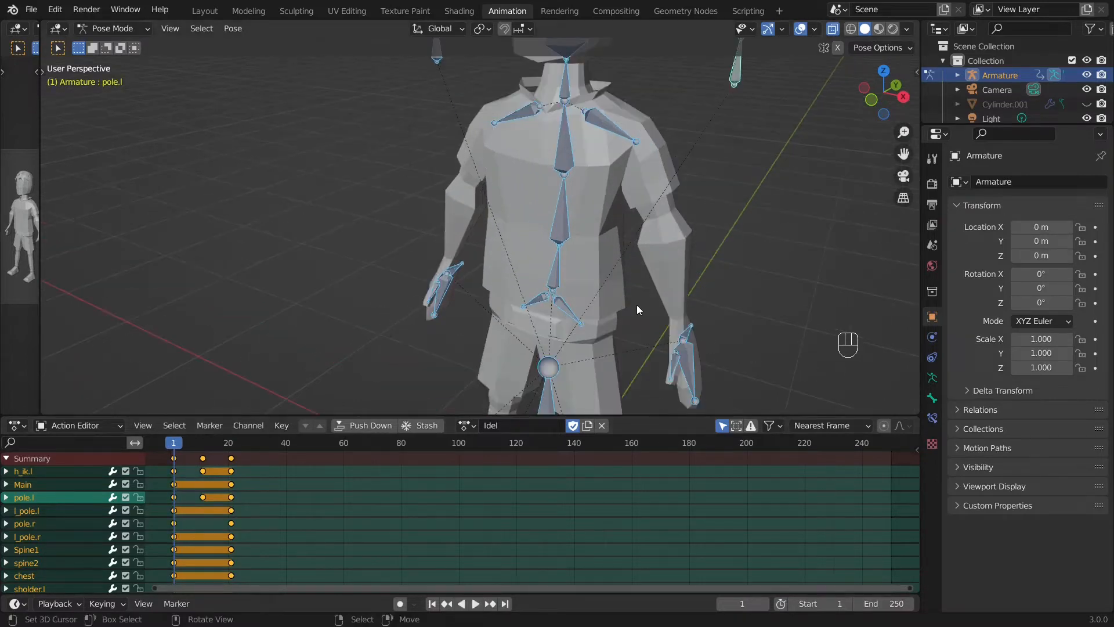
pyautogui.scroll(-2, 644, 313)
pyautogui.click(625, 302)
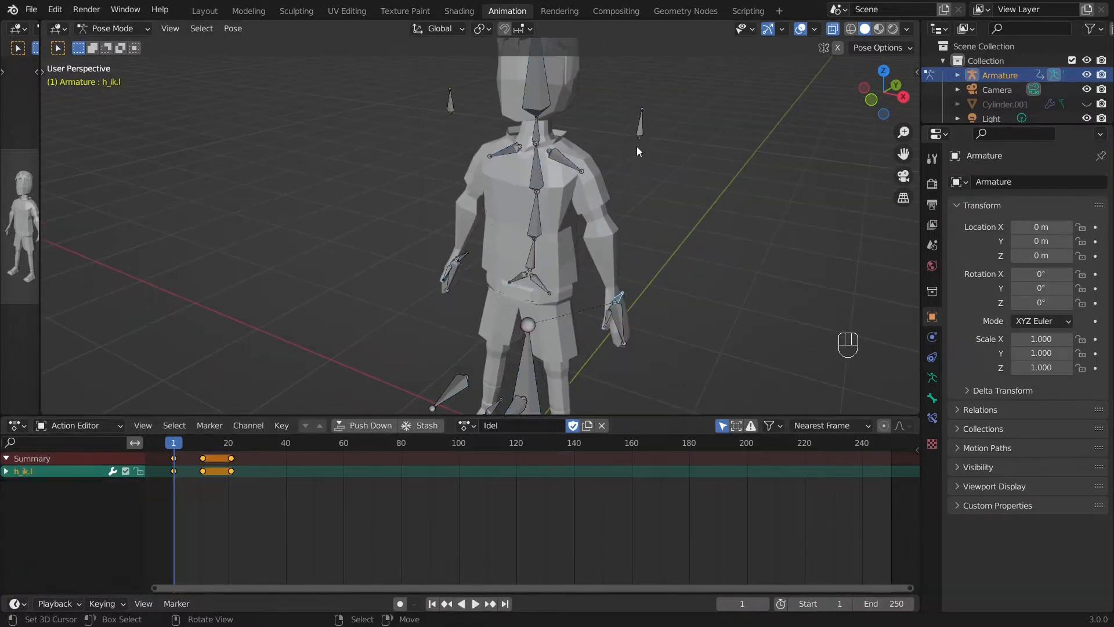
pyautogui.keyDown('shift'); pyautogui.click(640, 124); pyautogui.keyUp('shift')
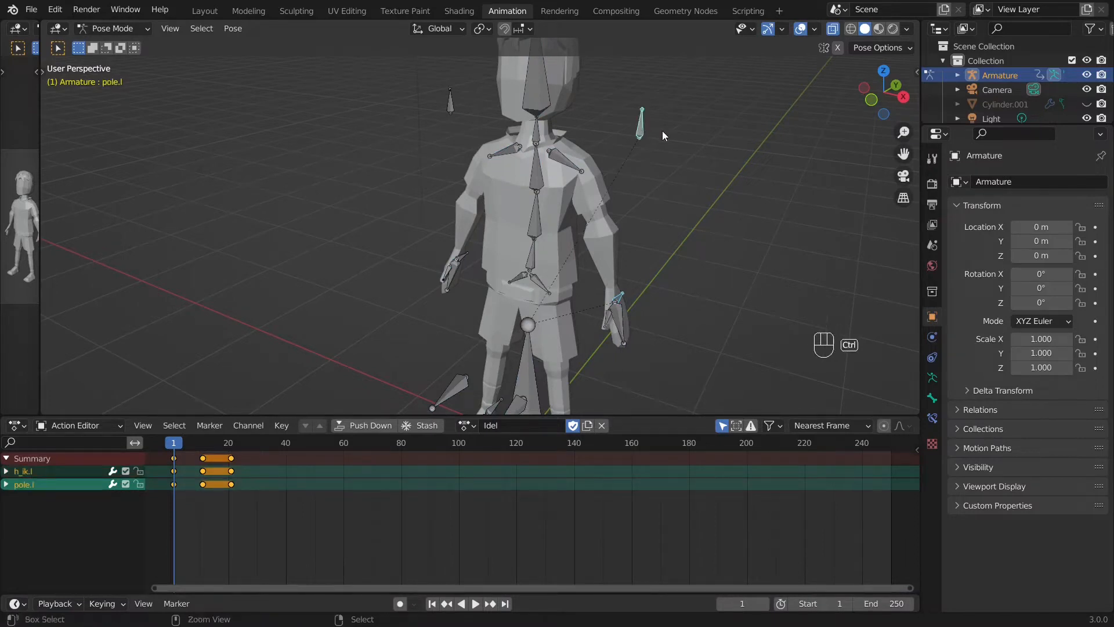
pyautogui.hotkey('ctrl', 'c')
pyautogui.moveTo(177, 444); pyautogui.dragTo(232, 451)
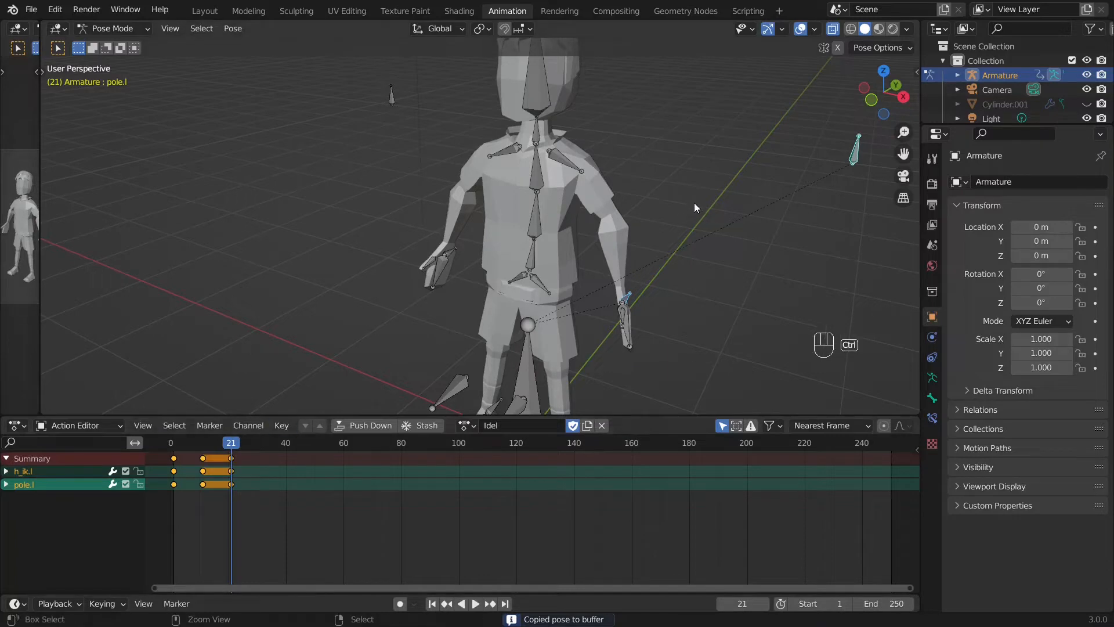
pyautogui.hotkey('ctrl', 'v')
pyautogui.press('i')
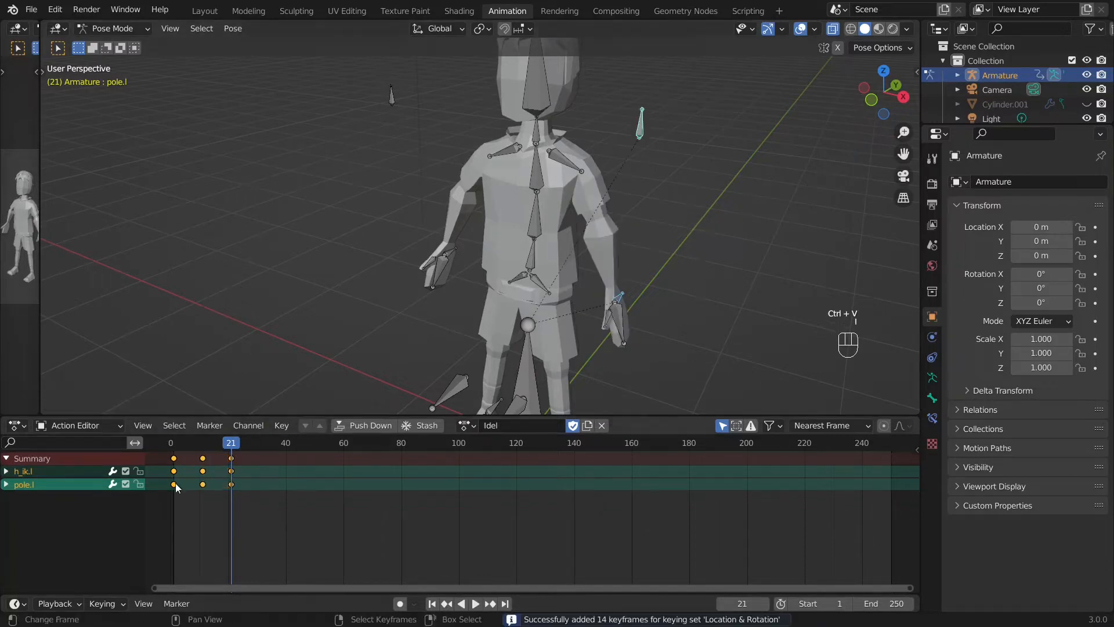
# At frame 31, paste the copied arm pose flipped onto the right side and keyframe all visible bones.
pyautogui.moveTo(237, 448); pyautogui.dragTo(259, 451)
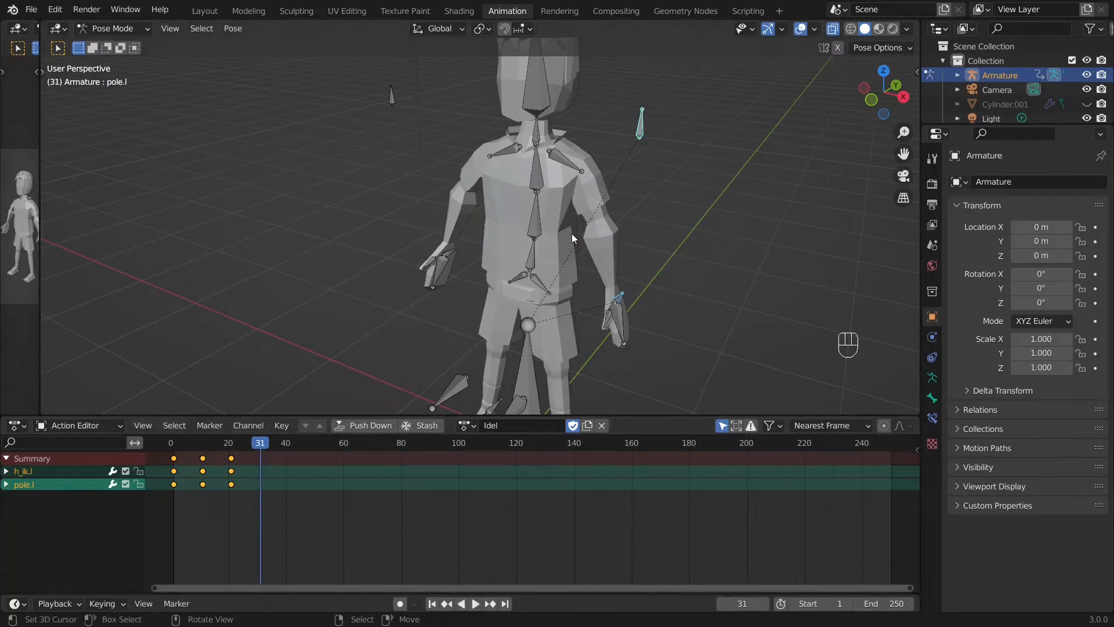
pyautogui.hotkey('ctrl', 'shift', 'v')
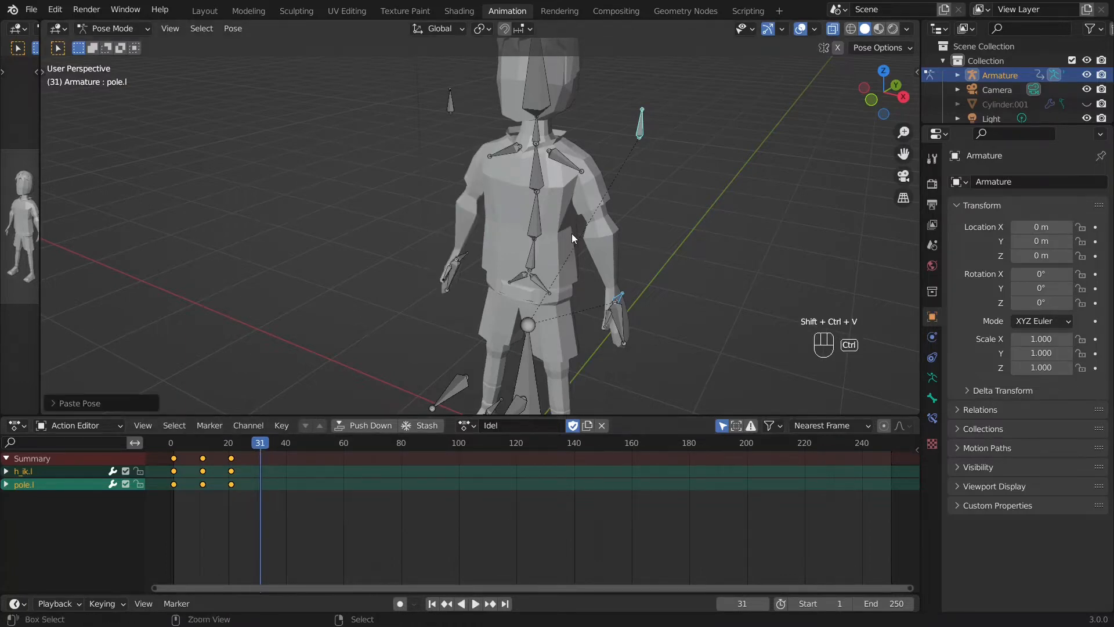
pyautogui.press('a')
pyautogui.press('i')
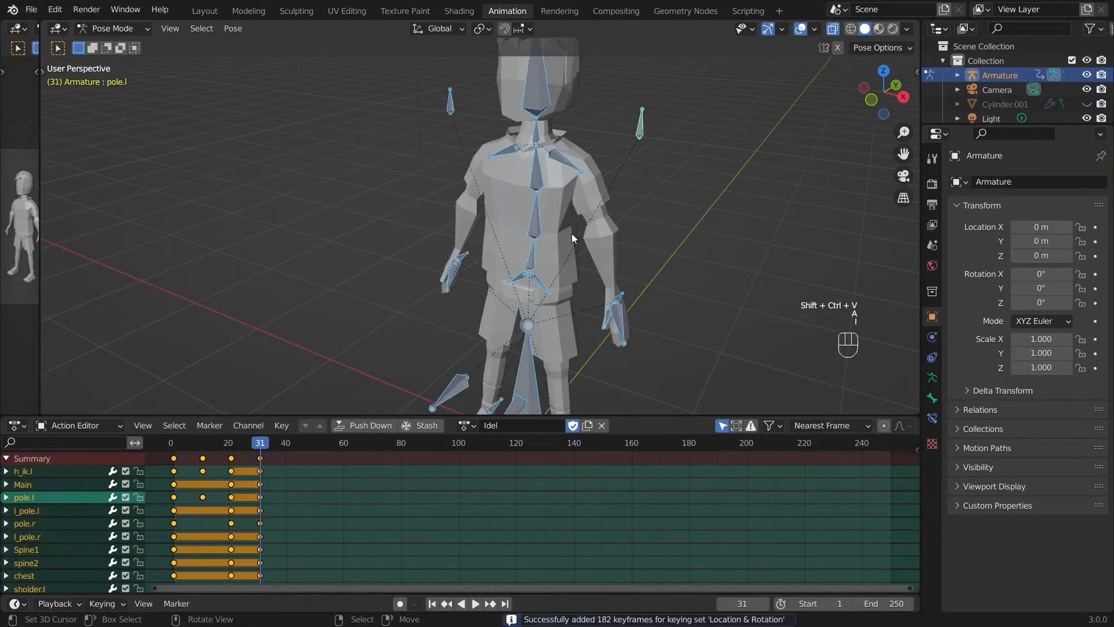
# At frame 11, lower both shoulder bones slightly and keyframe the location and rotation of all visible bones.
pyautogui.moveTo(262, 447)
pyautogui.mouseDown()
pyautogui.moveTo(166, 452)
pyautogui.moveTo(256, 456)
pyautogui.moveTo(202, 465)
pyautogui.moveTo(258, 454)
pyautogui.mouseUp()
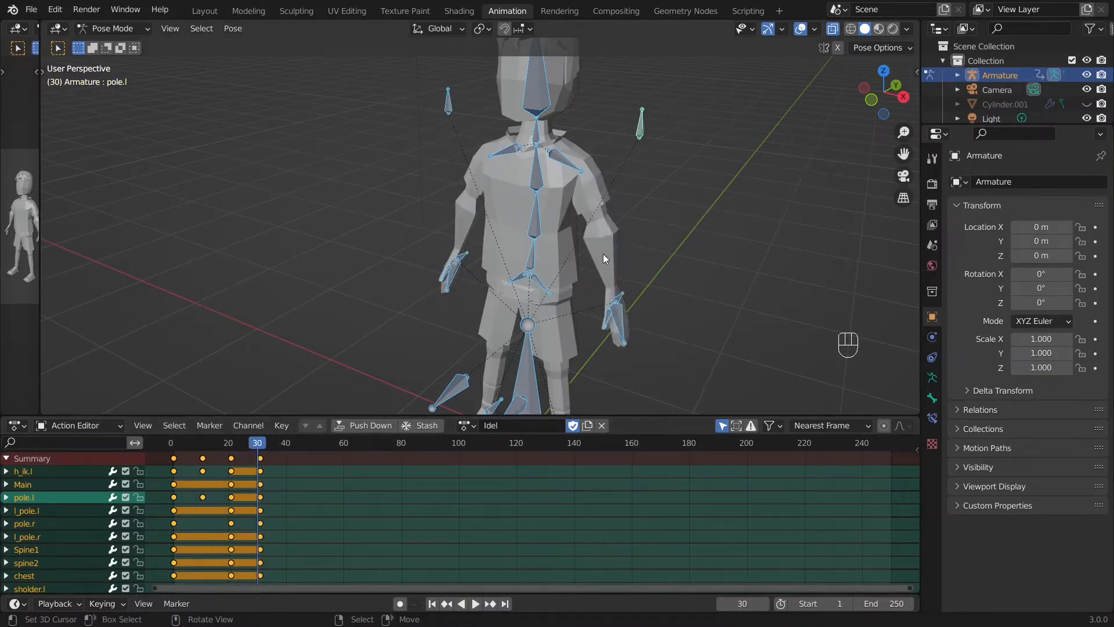
pyautogui.click(559, 152)
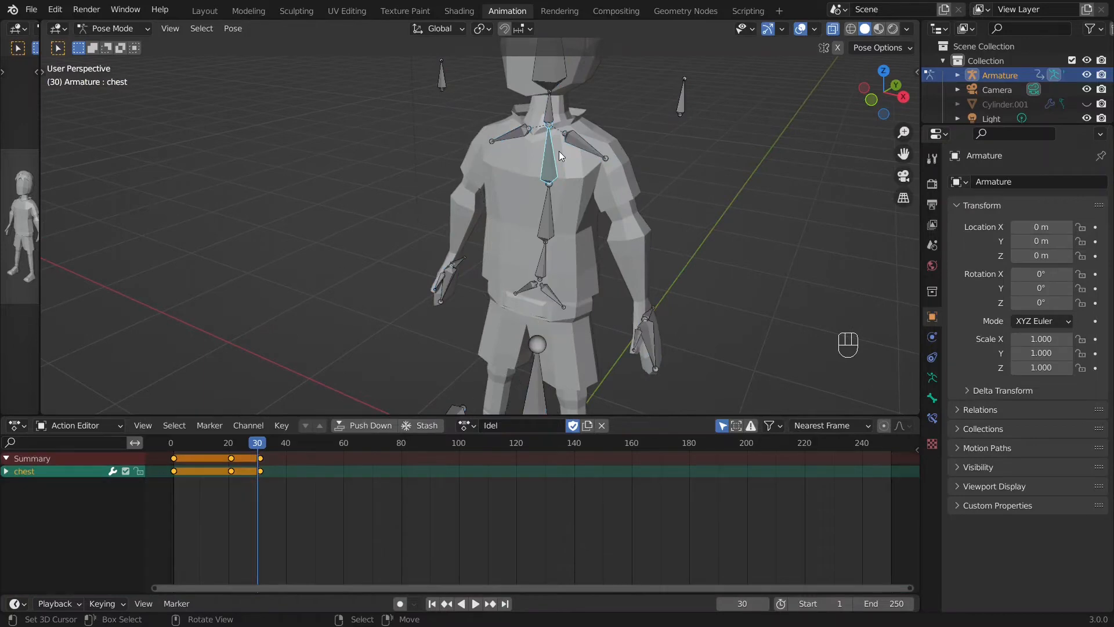
pyautogui.press('KP_1')
pyautogui.scroll(-2, 531, 104)
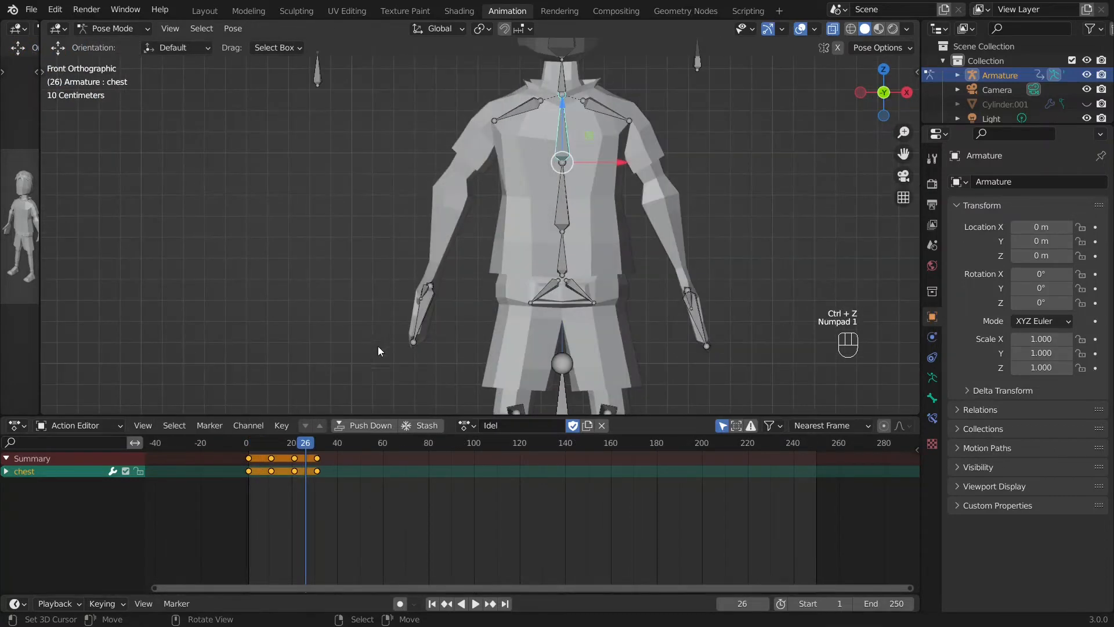
pyautogui.moveTo(311, 444); pyautogui.dragTo(272, 447)
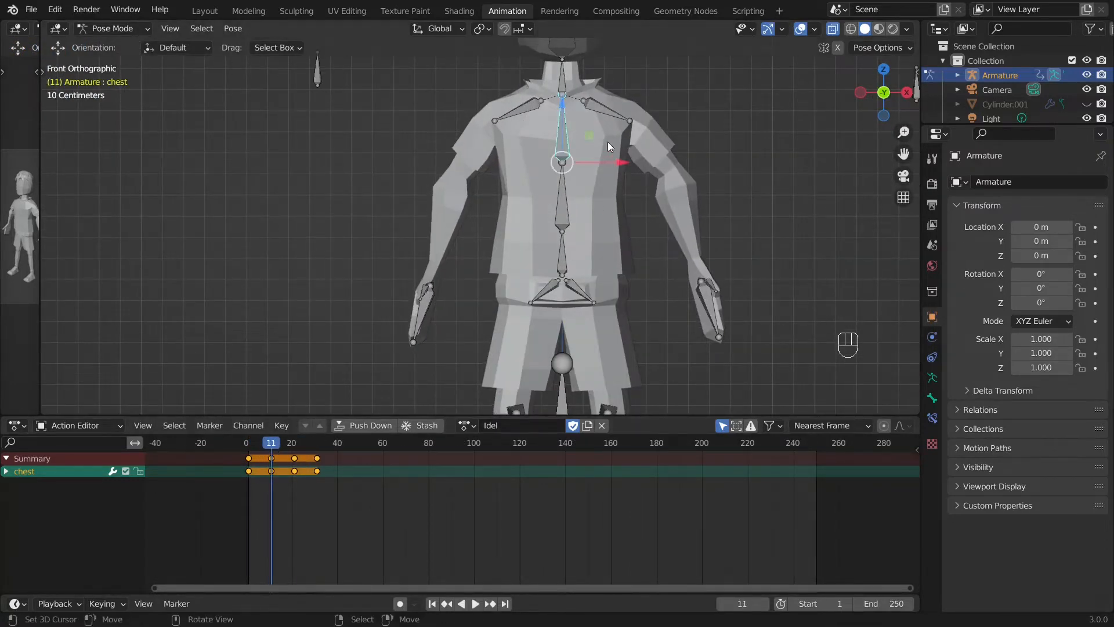
pyautogui.click(509, 112)
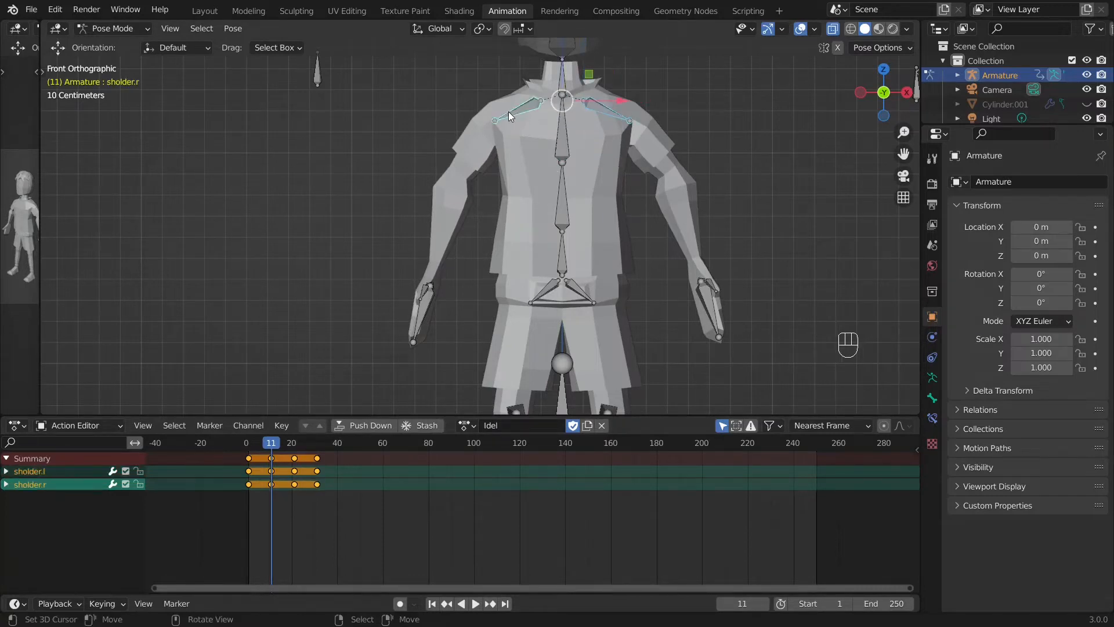
pyautogui.moveTo(561, 80); pyautogui.dragTo(557, 68)
pyautogui.press('a')
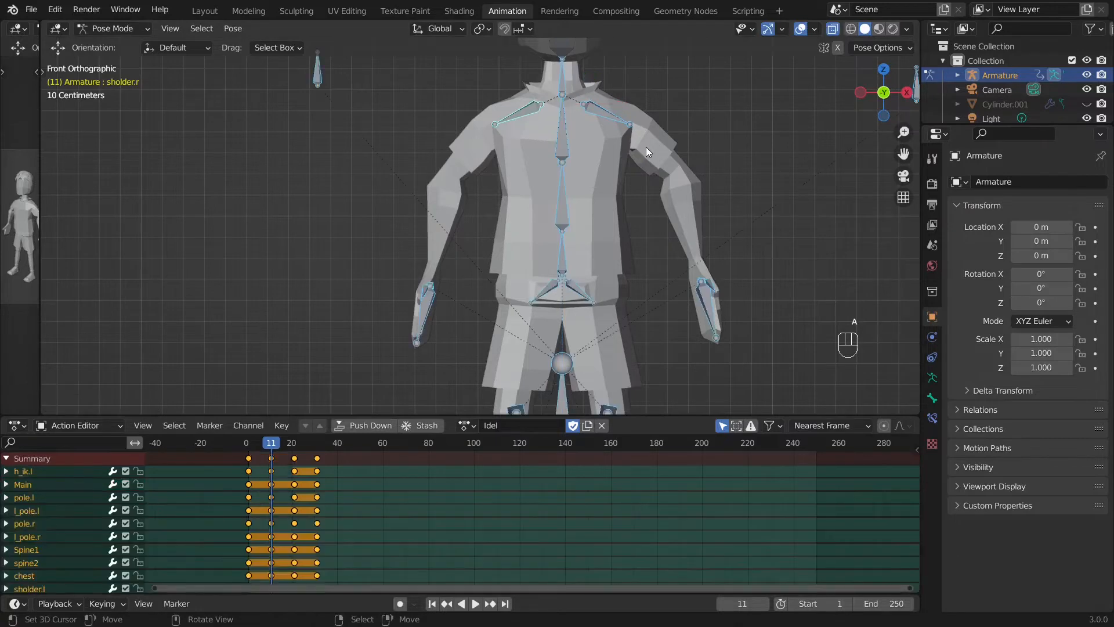
pyautogui.press('i')
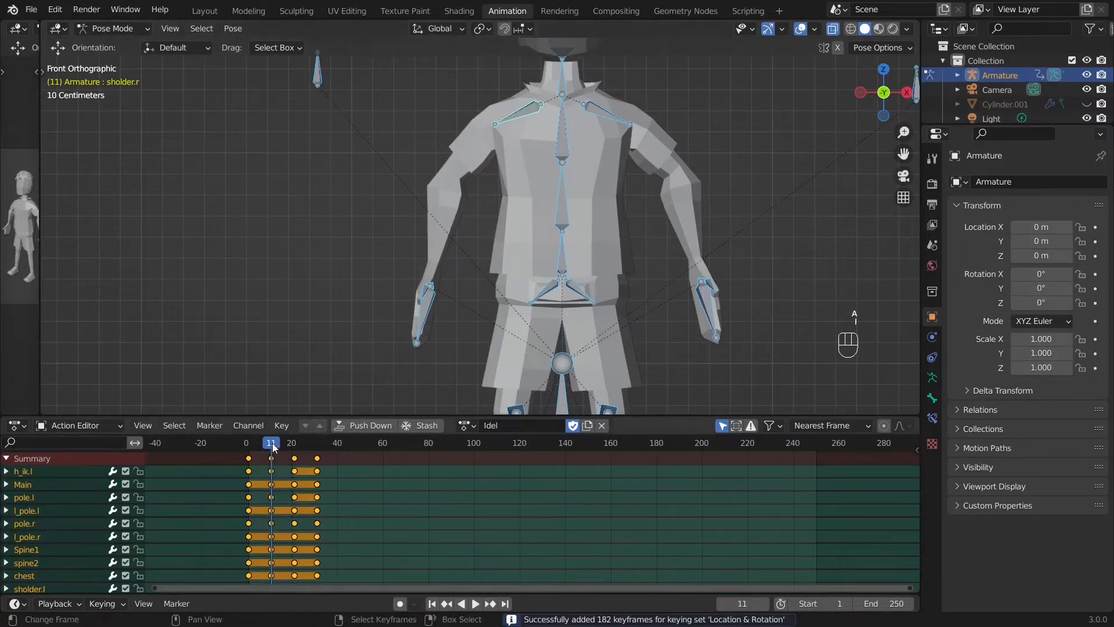
# Copy the pose of both shoulder bones at frame 1 and paste it at frame 31.
pyautogui.moveTo(273, 445); pyautogui.dragTo(249, 449)
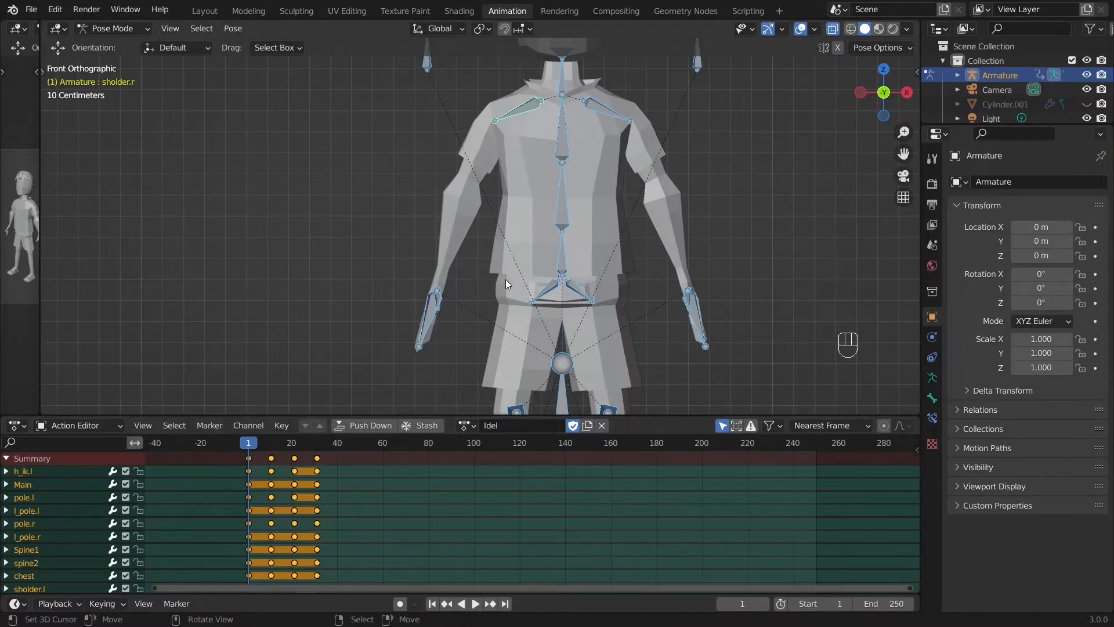
pyautogui.click(612, 108)
pyautogui.keyDown('shift'); pyautogui.click(519, 114); pyautogui.keyUp('shift')
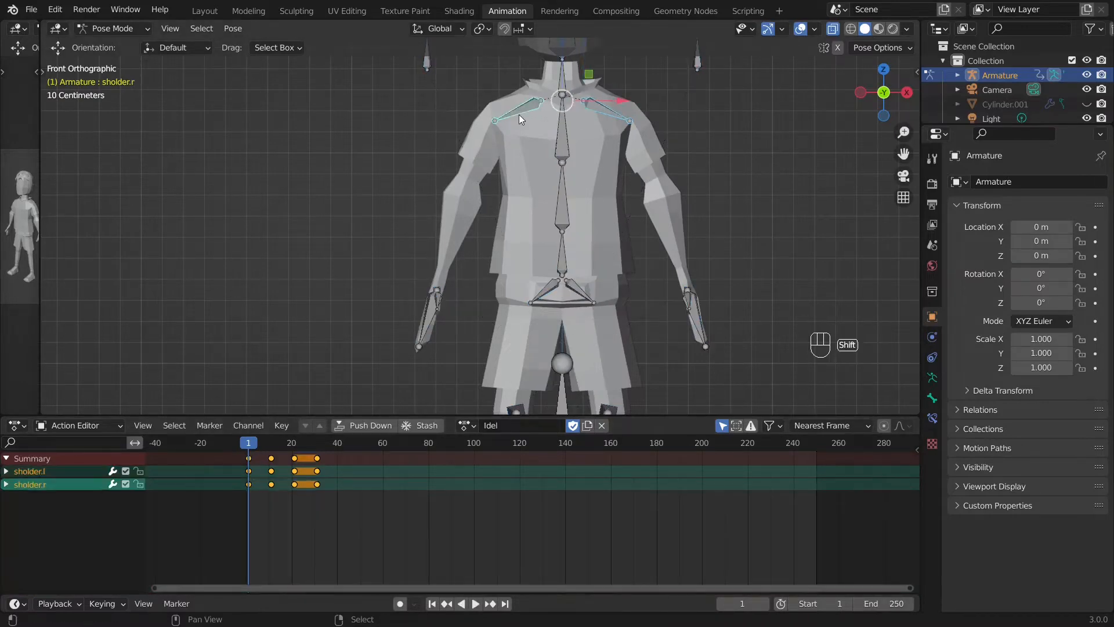
pyautogui.hotkey('ctrl', 'c')
pyautogui.press('space')
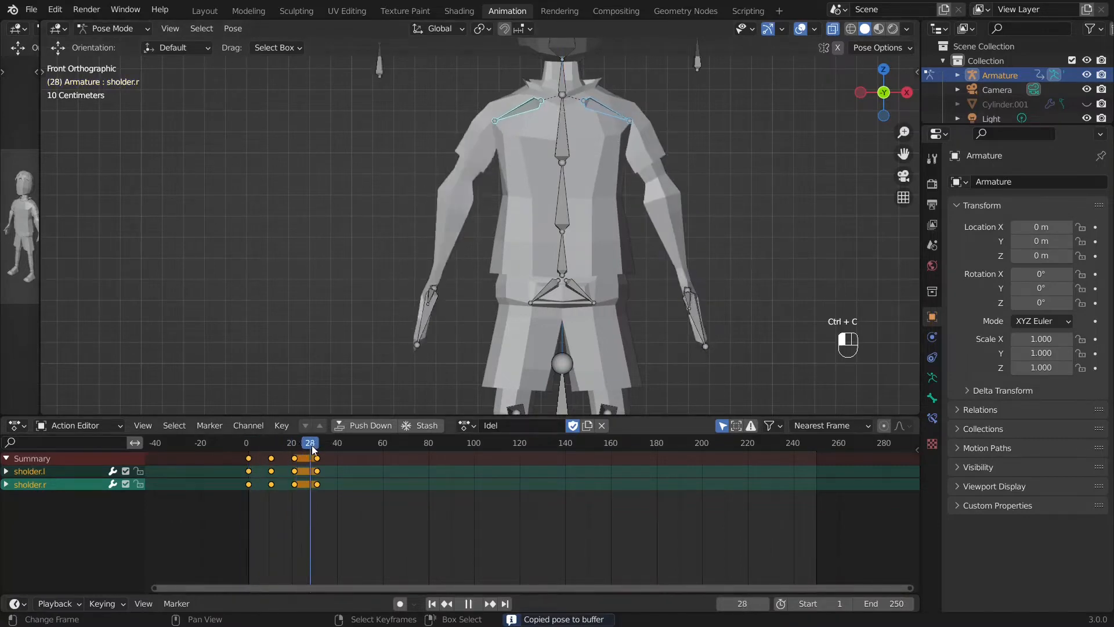
pyautogui.press('space')
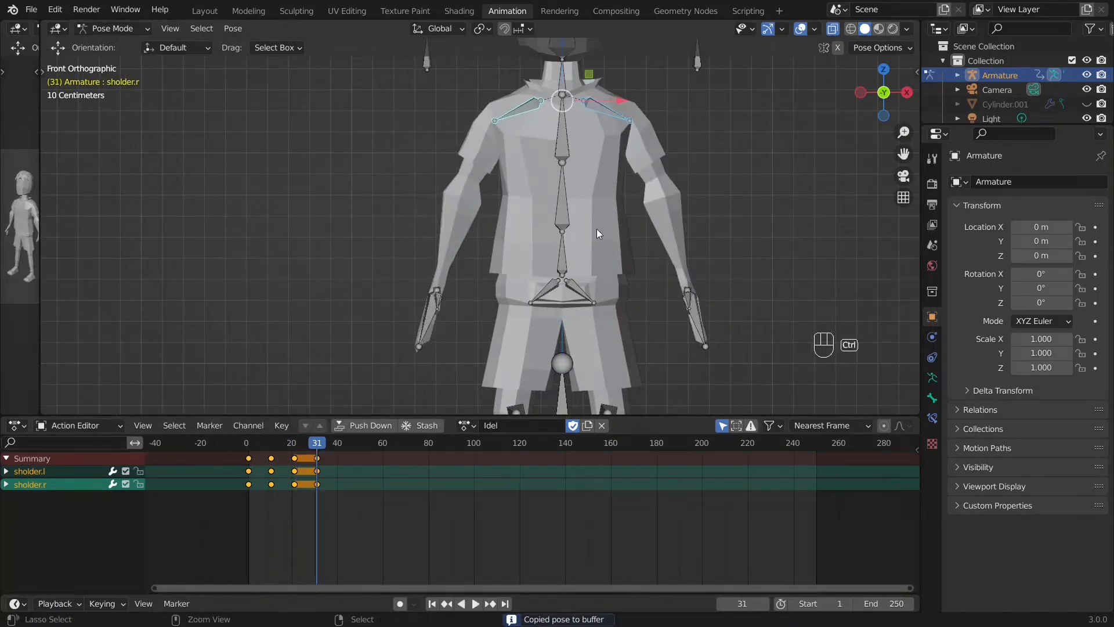
pyautogui.hotkey('ctrl', 'v')
pyautogui.press('space')
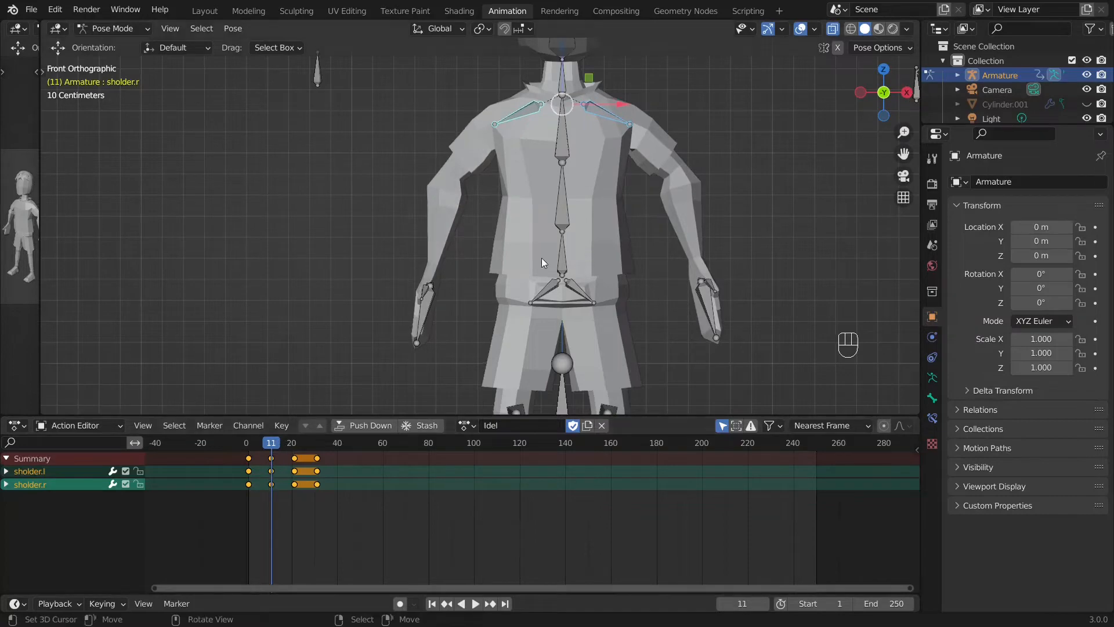
# At frame 11, rotate the neck bone so the head tilts toward the character's left, and keyframe all visible bones.
pyautogui.scroll(-3, 549, 246)
pyautogui.keyDown('shift'); pyautogui.moveTo(565, 218); pyautogui.dragTo(555, 315, button='middle'); pyautogui.keyUp('shift')
pyautogui.scroll(2, 553, 304)
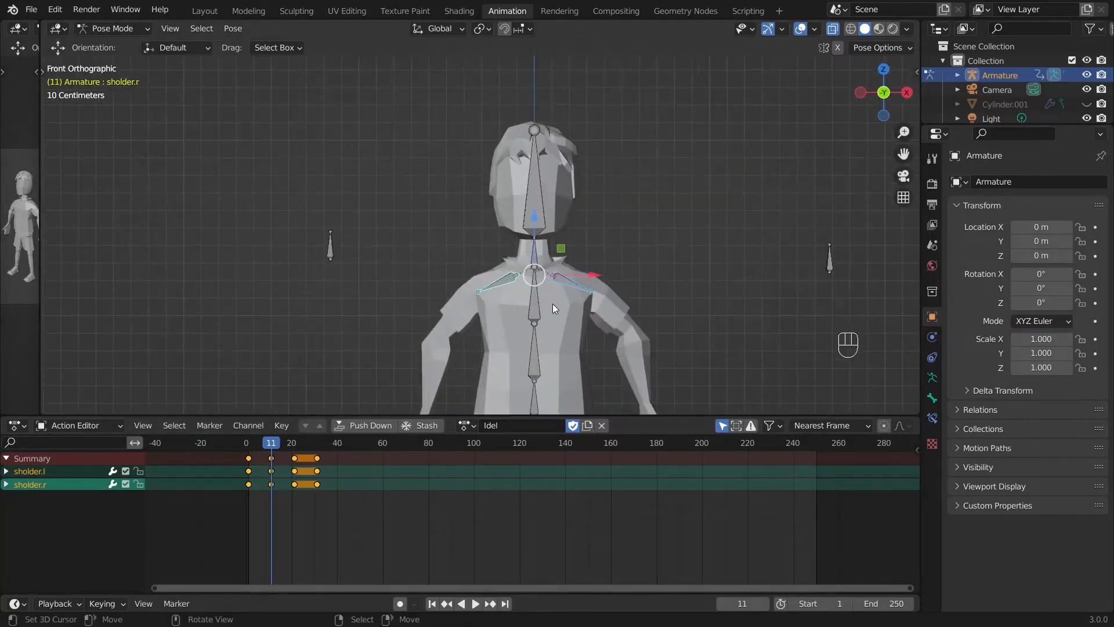
pyautogui.click(537, 259)
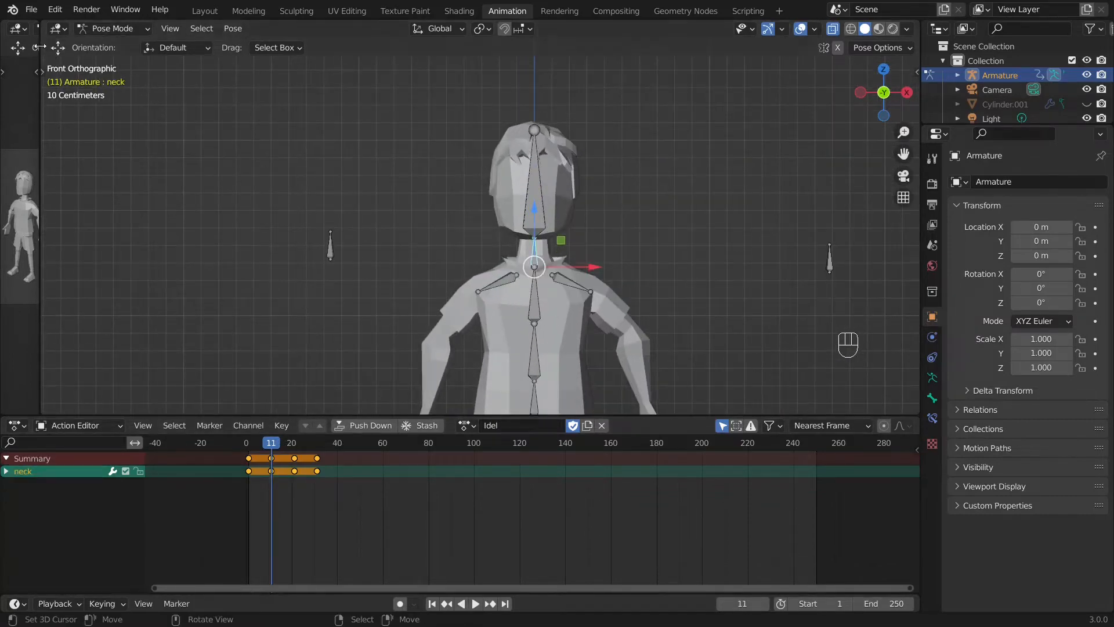
pyautogui.moveTo(39, 74)
pyautogui.mouseDown()
pyautogui.moveTo(73, 77)
pyautogui.moveTo(53, 77)
pyautogui.mouseUp()
pyautogui.click(61, 153)
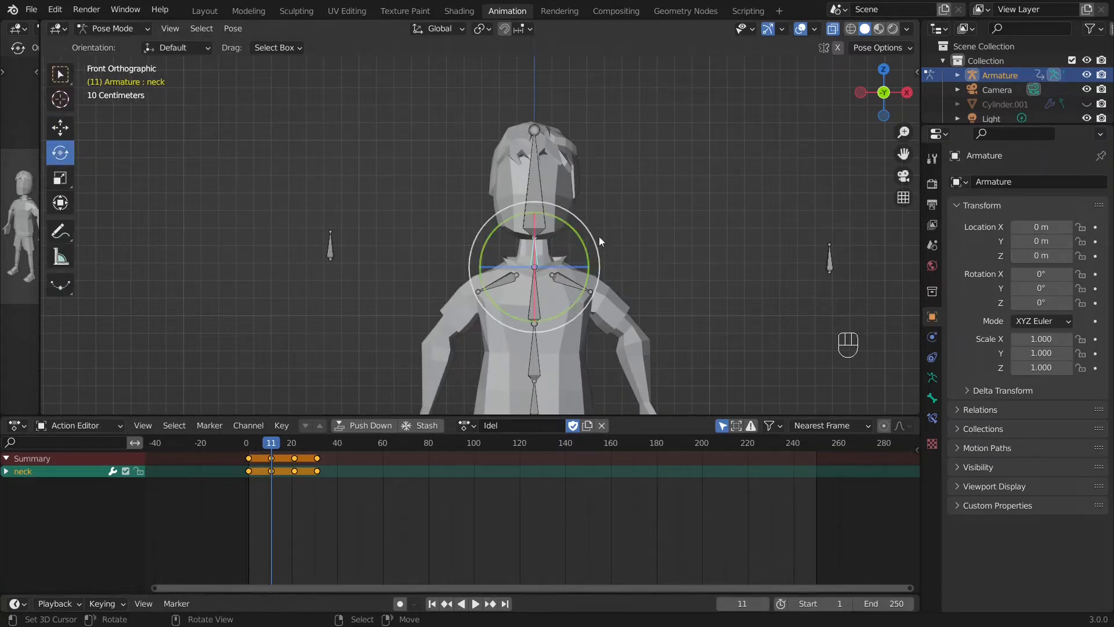
pyautogui.moveTo(598, 236); pyautogui.dragTo(614, 263, button='middle')
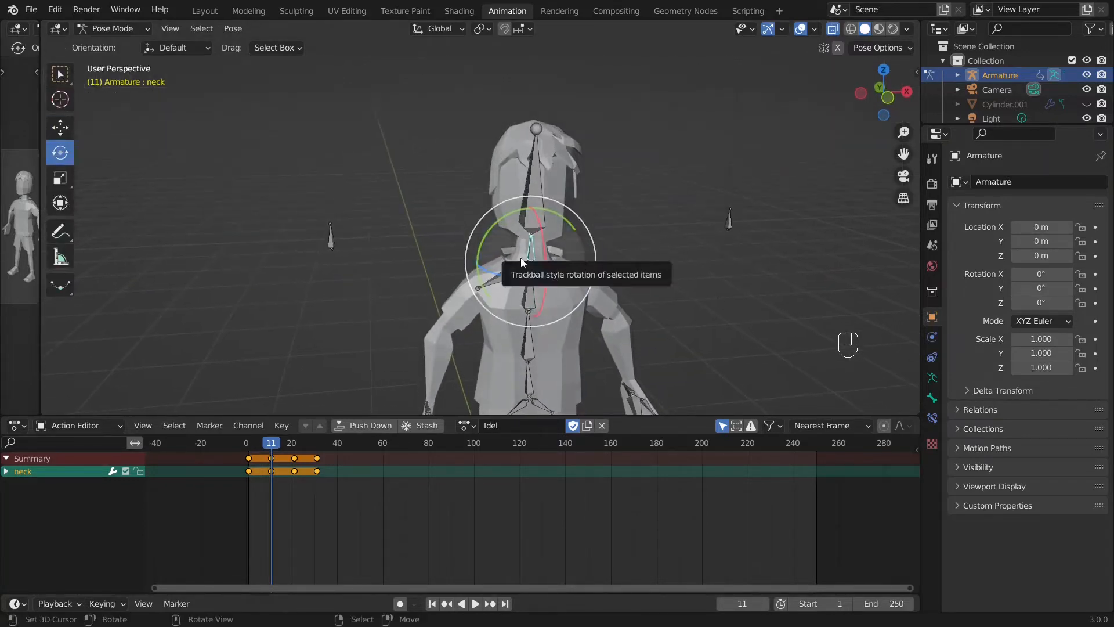
pyautogui.moveTo(519, 261); pyautogui.dragTo(541, 261)
pyautogui.press('a')
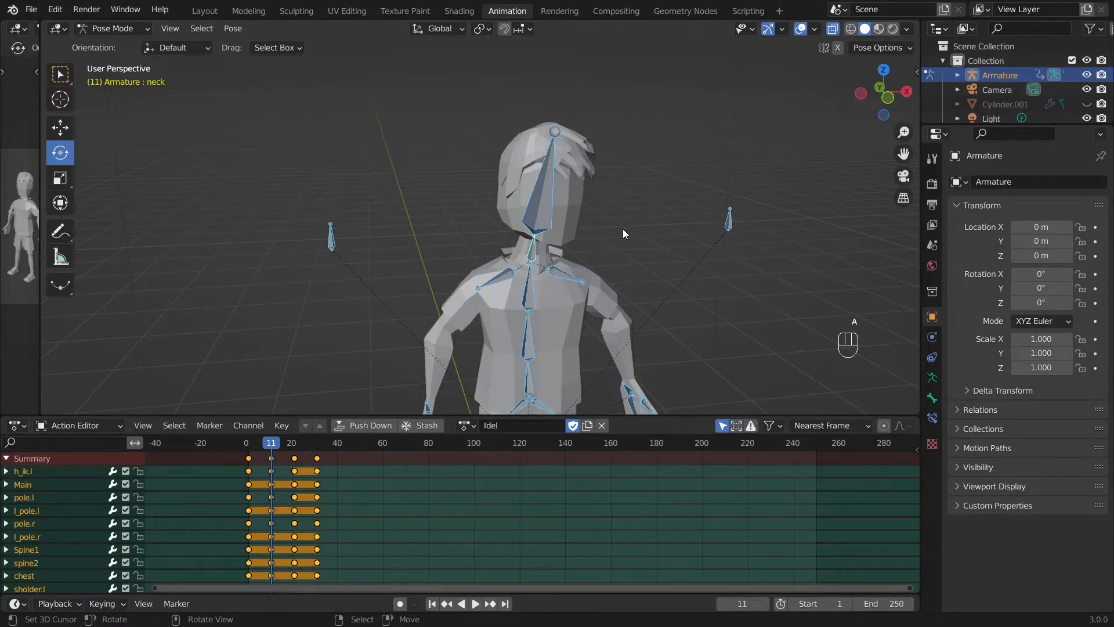
pyautogui.press('i')
pyautogui.moveTo(274, 444)
pyautogui.mouseDown()
pyautogui.moveTo(299, 444)
pyautogui.moveTo(249, 447)
pyautogui.moveTo(293, 448)
pyautogui.moveTo(275, 447)
pyautogui.mouseUp()
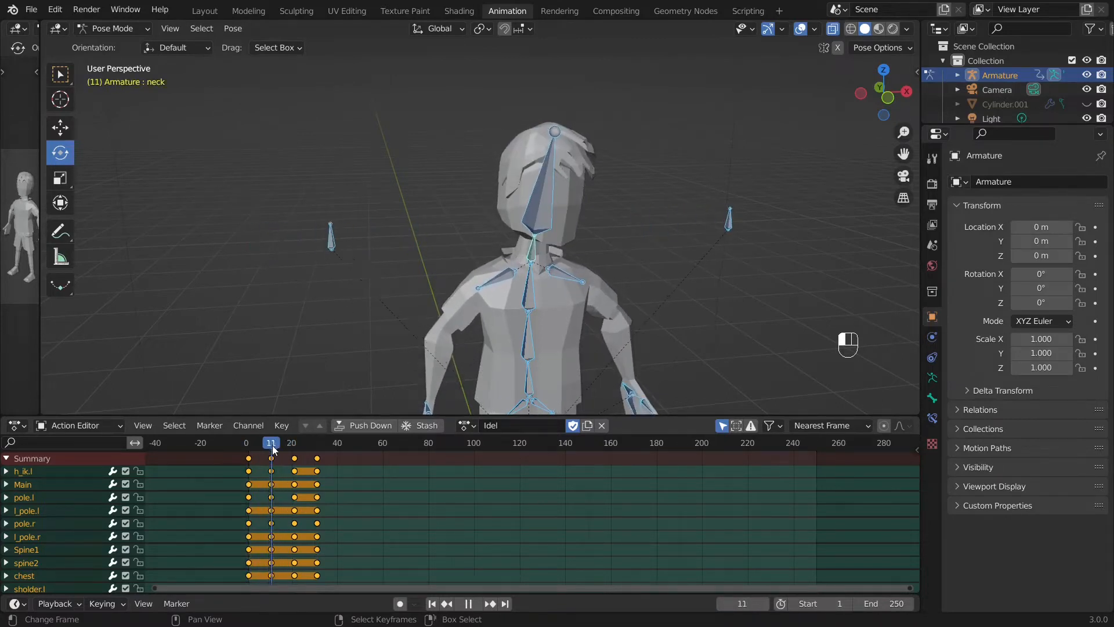
# Copy the neck bone's pose from frame 11, paste it flipped at frame 31, and keyframe the neck there.
pyautogui.click(532, 256)
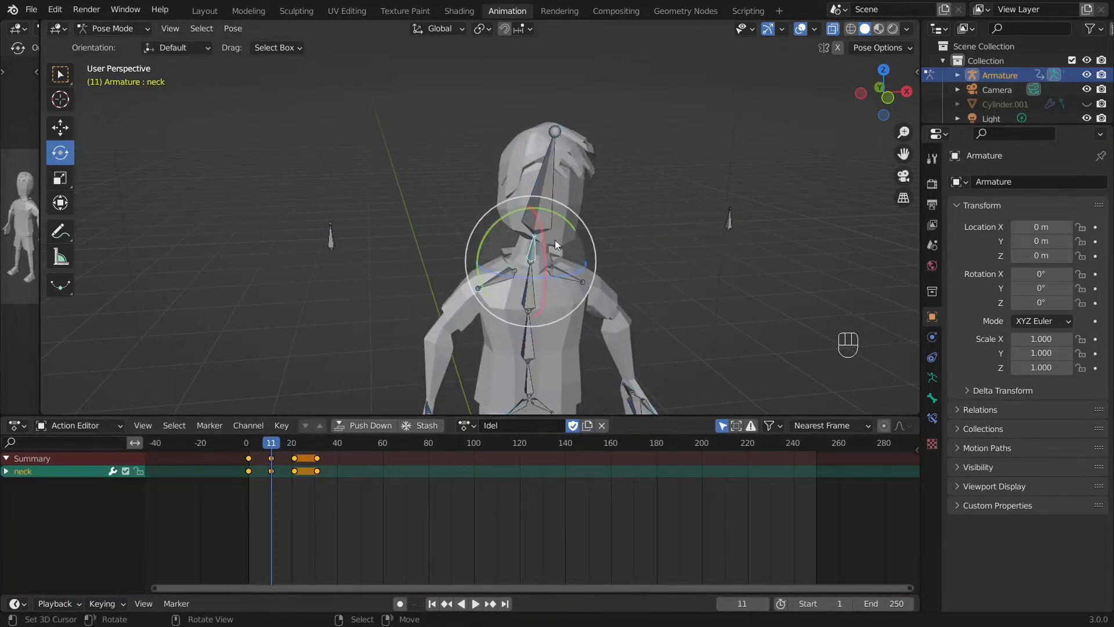
pyautogui.click(546, 210)
pyautogui.click(531, 255)
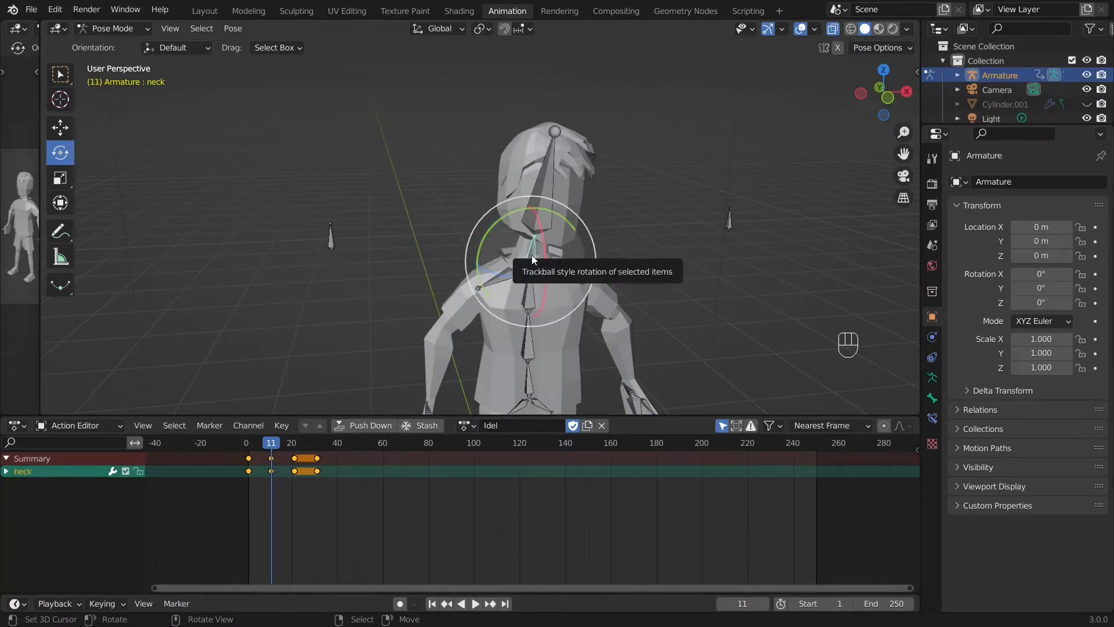
pyautogui.hotkey('ctrl', 'c')
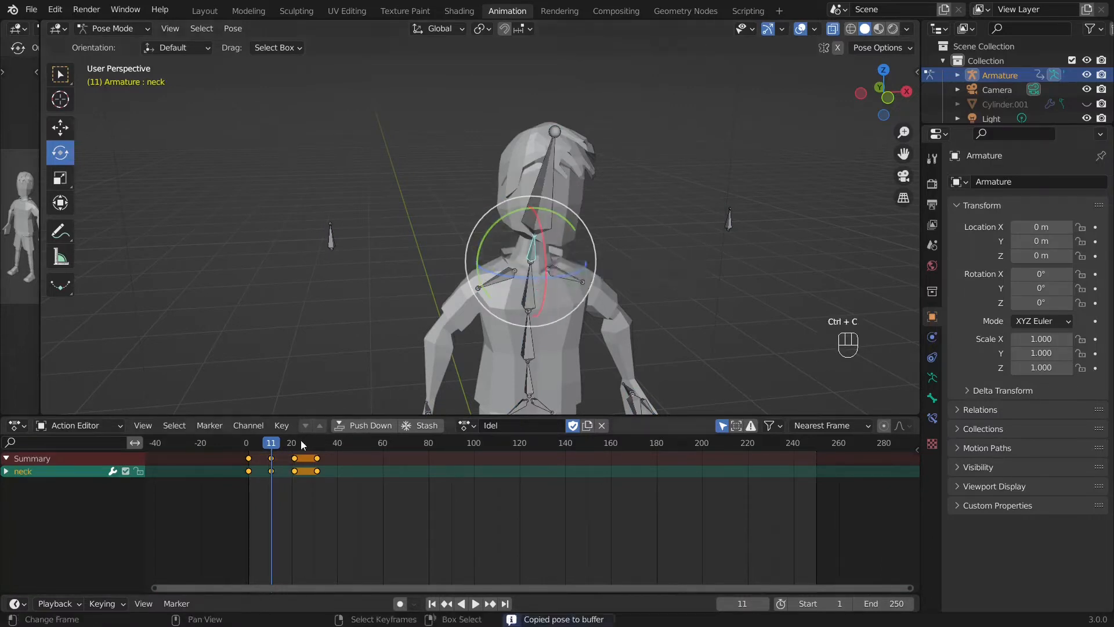
pyautogui.moveTo(300, 440); pyautogui.dragTo(318, 447)
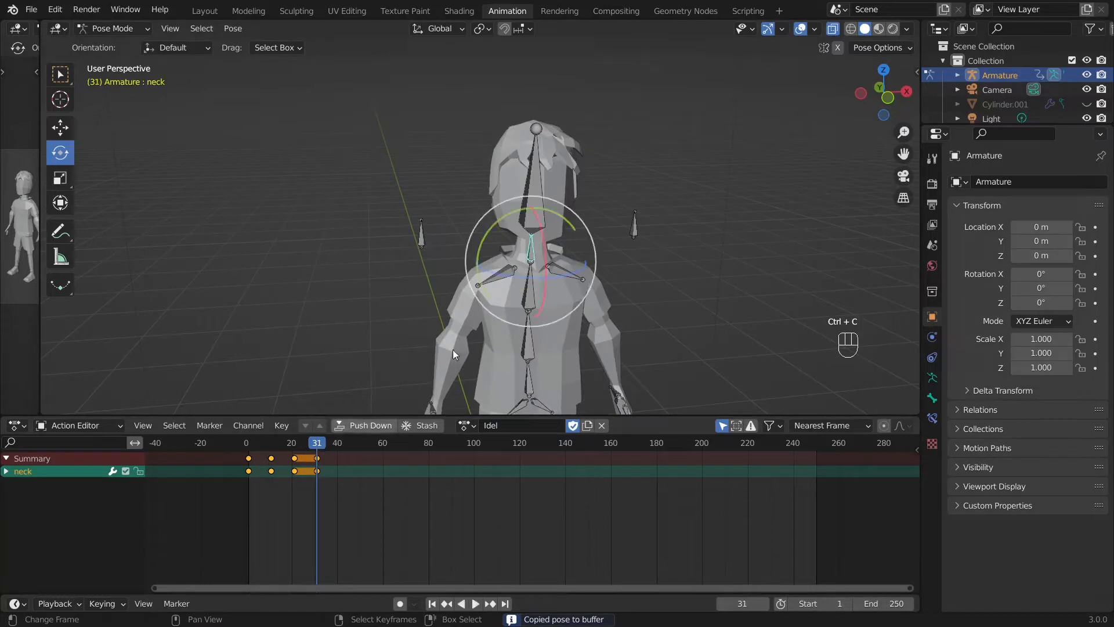
pyautogui.hotkey('ctrl', 'shift', 'v')
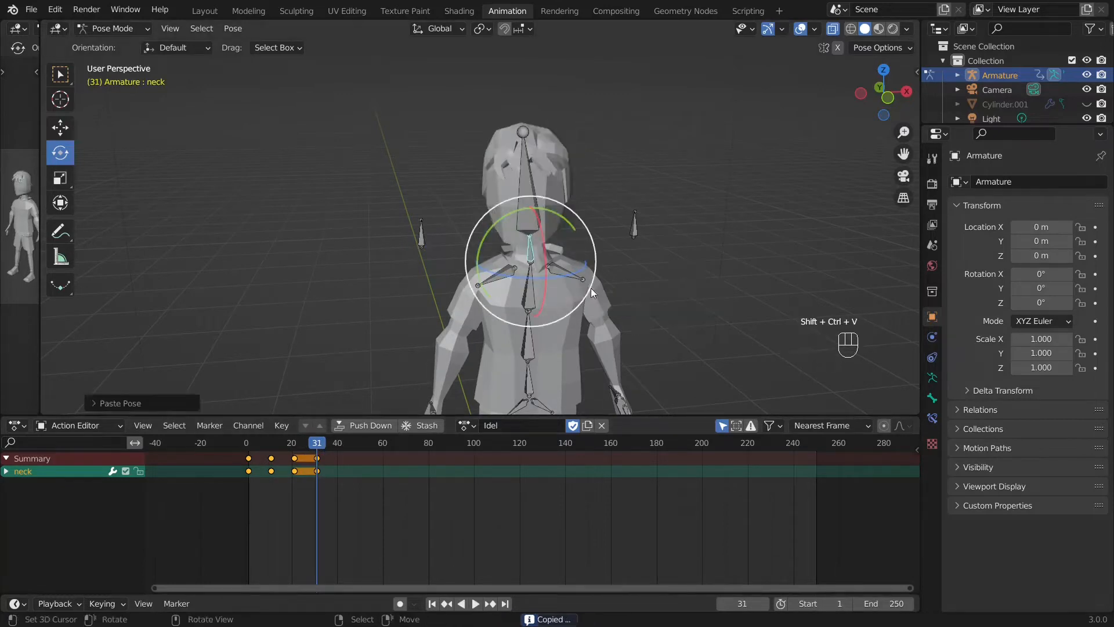
pyautogui.press('a')
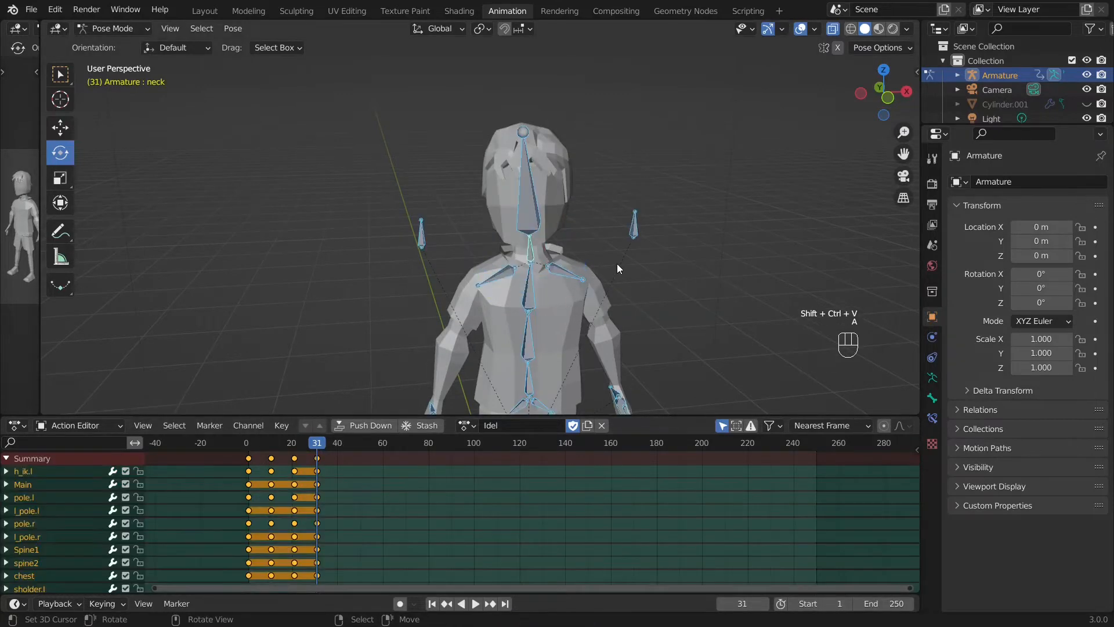
pyautogui.click(530, 250)
pyautogui.press('i')
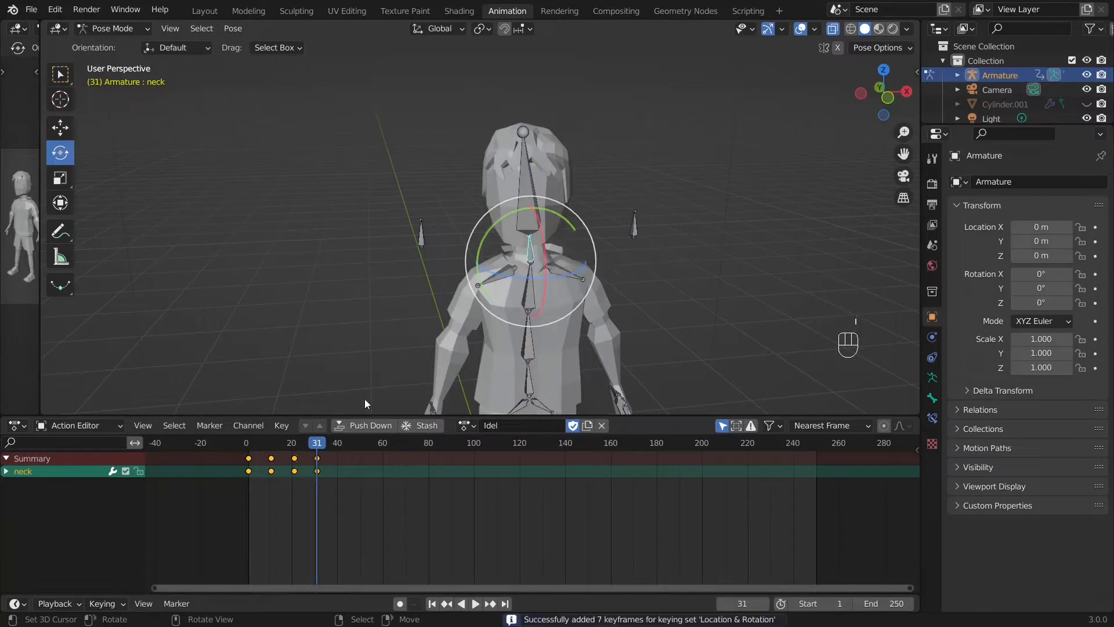
pyautogui.moveTo(317, 444)
pyautogui.mouseDown()
pyautogui.moveTo(248, 450)
pyautogui.moveTo(318, 453)
pyautogui.mouseUp()
# At frame 10, rotate the chest bone slightly as seen from the side and keyframe all visible bones.
pyautogui.moveTo(568, 325); pyautogui.dragTo(554, 301, button='middle')
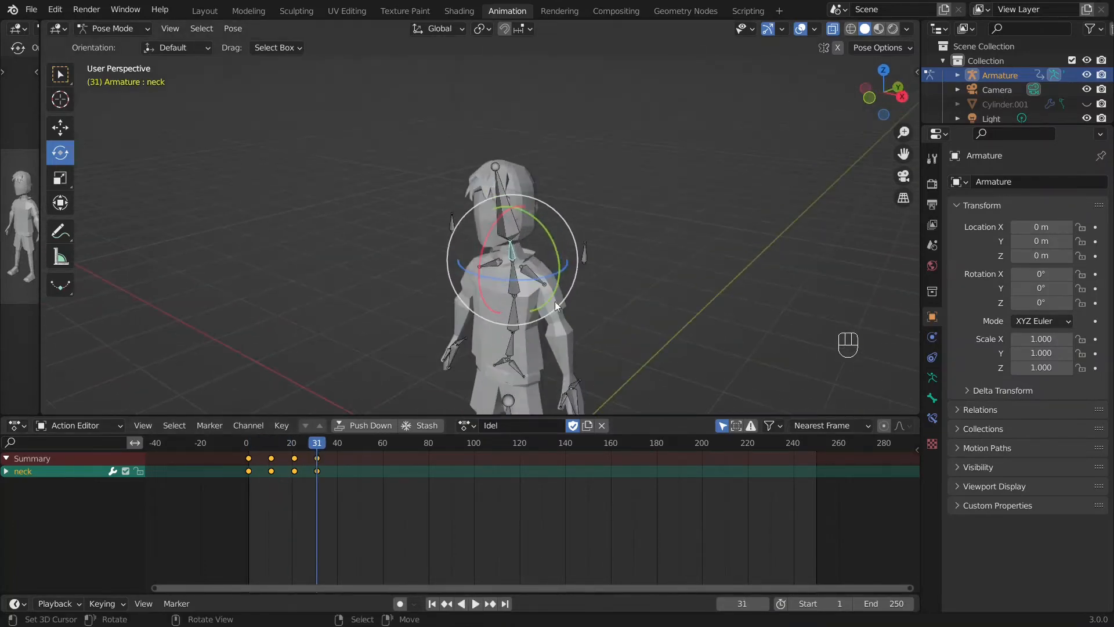
pyautogui.click(510, 285)
pyautogui.press('KP_3')
pyautogui.moveTo(294, 459); pyautogui.dragTo(269, 452)
pyautogui.moveTo(551, 290); pyautogui.dragTo(556, 278)
pyautogui.press('a')
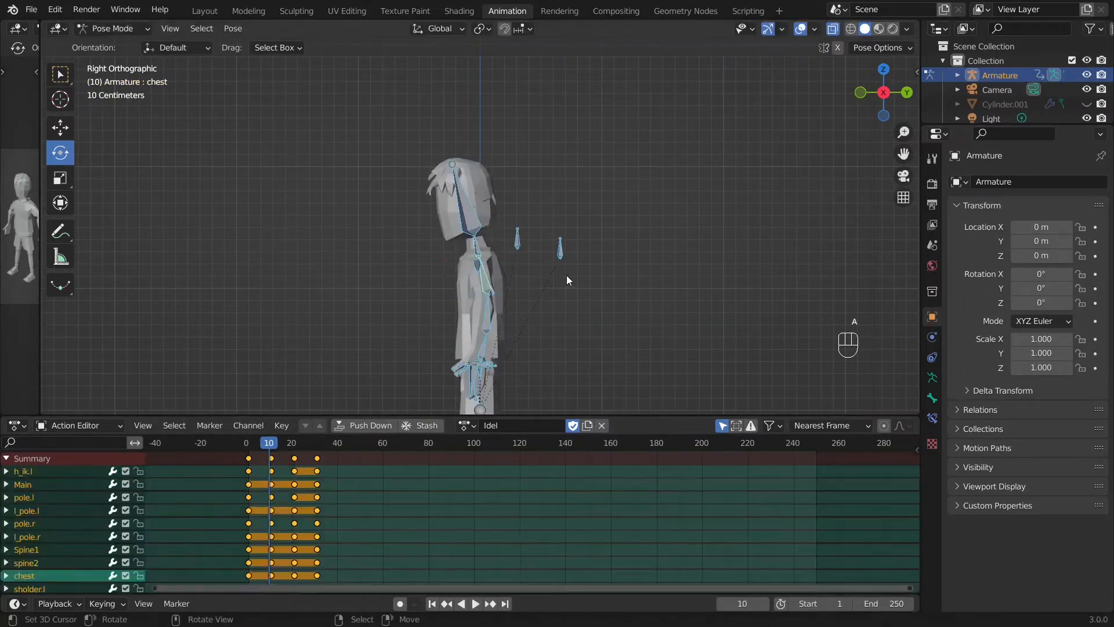
pyautogui.press('i')
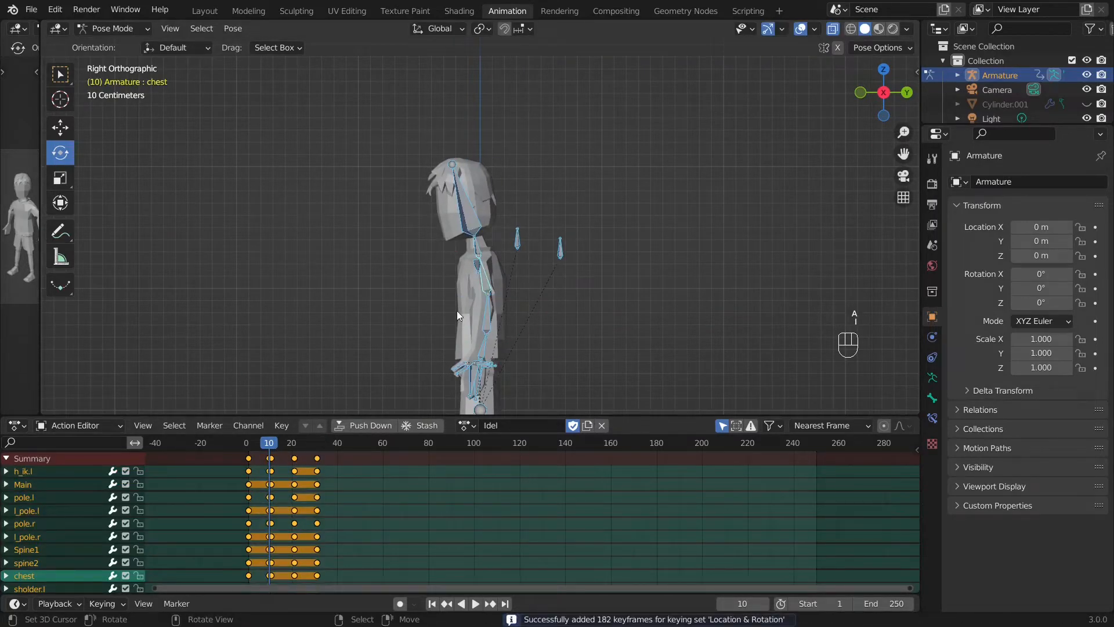
# Copy the chest bone's pose at frame 10.
pyautogui.click(482, 285)
pyautogui.moveTo(483, 285); pyautogui.dragTo(507, 293, button='middle')
pyautogui.hotkey('ctrl', 'c')
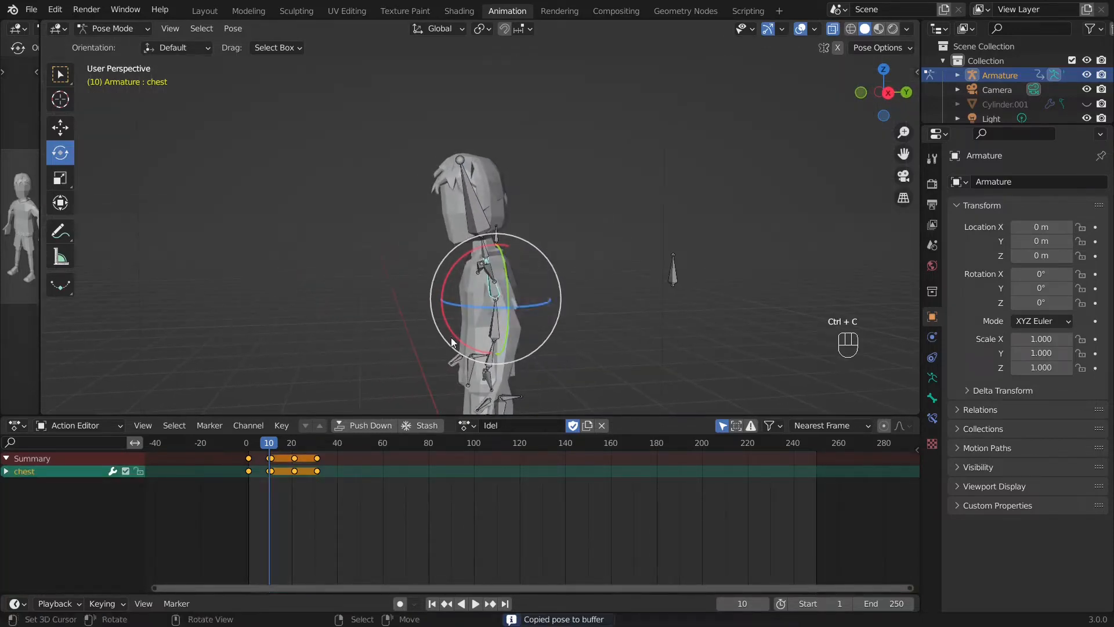
pyautogui.moveTo(305, 446); pyautogui.dragTo(314, 445)
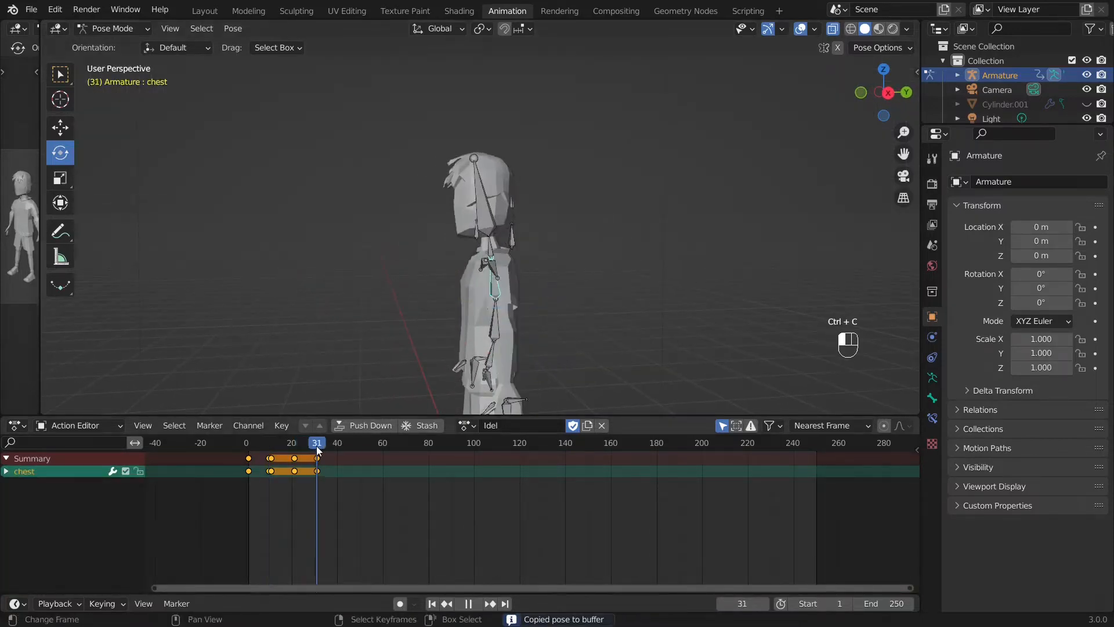
pyautogui.hotkey('ctrl', 'v')
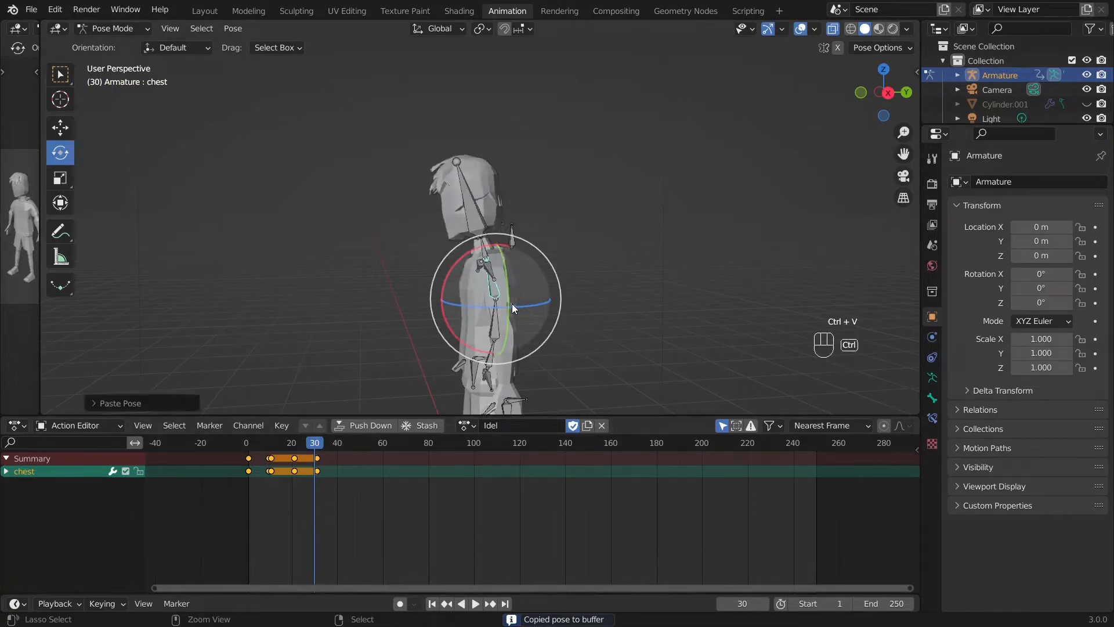
pyautogui.press('i')
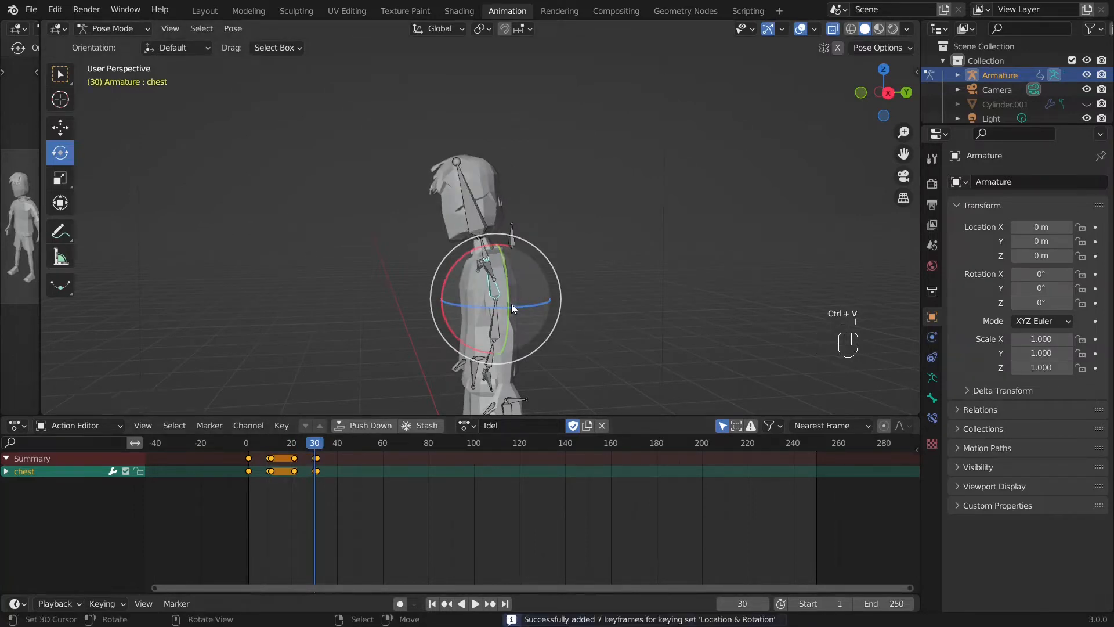
pyautogui.hotkey('ctrl', 'z')
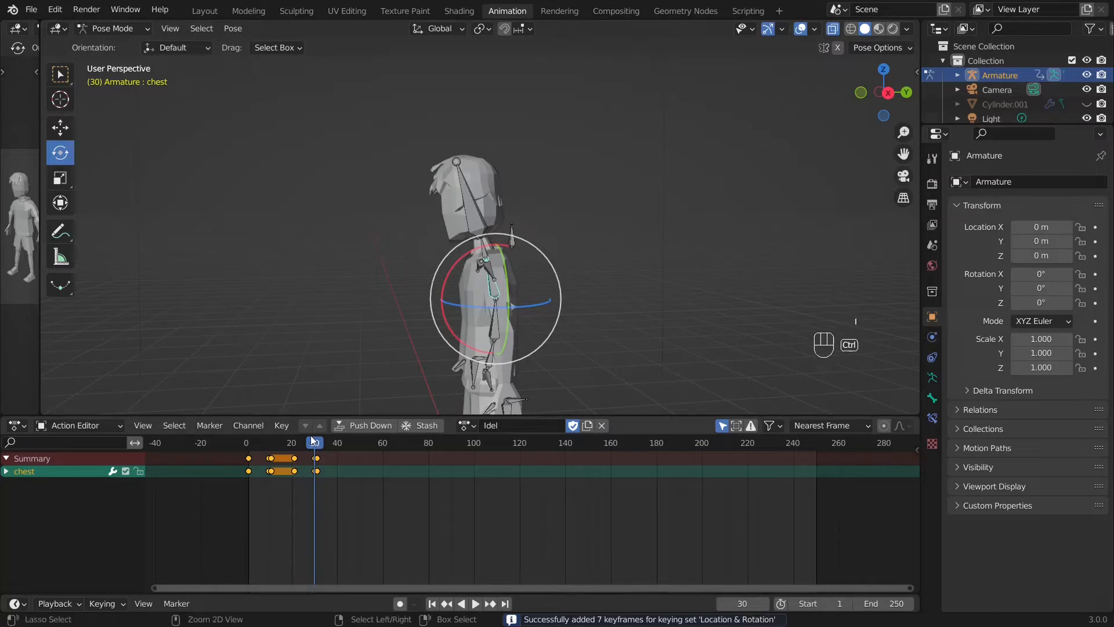
# Paste the copied chest pose at frame 31, keyframe the chest bone there, and play the animation.
pyautogui.moveTo(318, 445); pyautogui.dragTo(317, 442)
pyautogui.hotkey('ctrl', 'v')
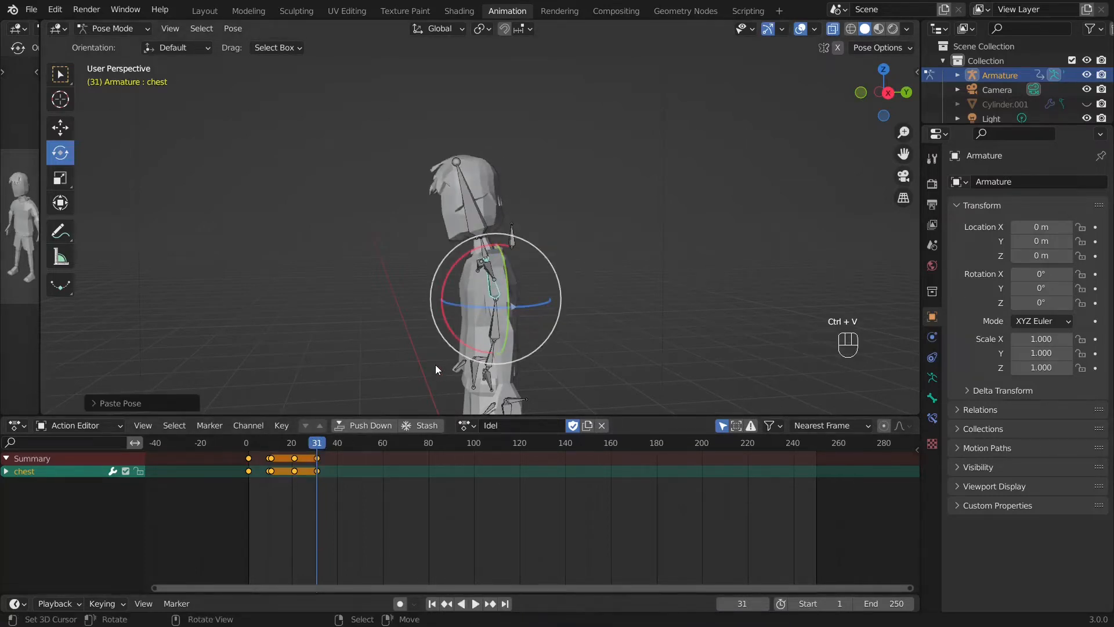
pyautogui.press('i')
pyautogui.press('space')
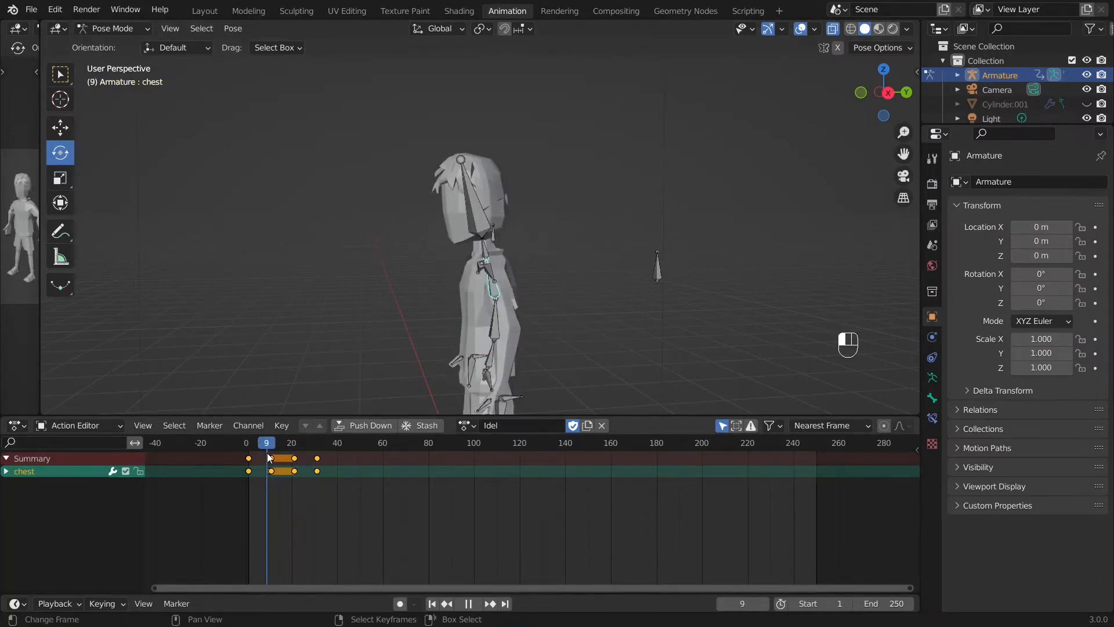
# View the character from the front and move the chest bone's keyframe from frame 10 to frame 11.
pyautogui.press('KP_1')
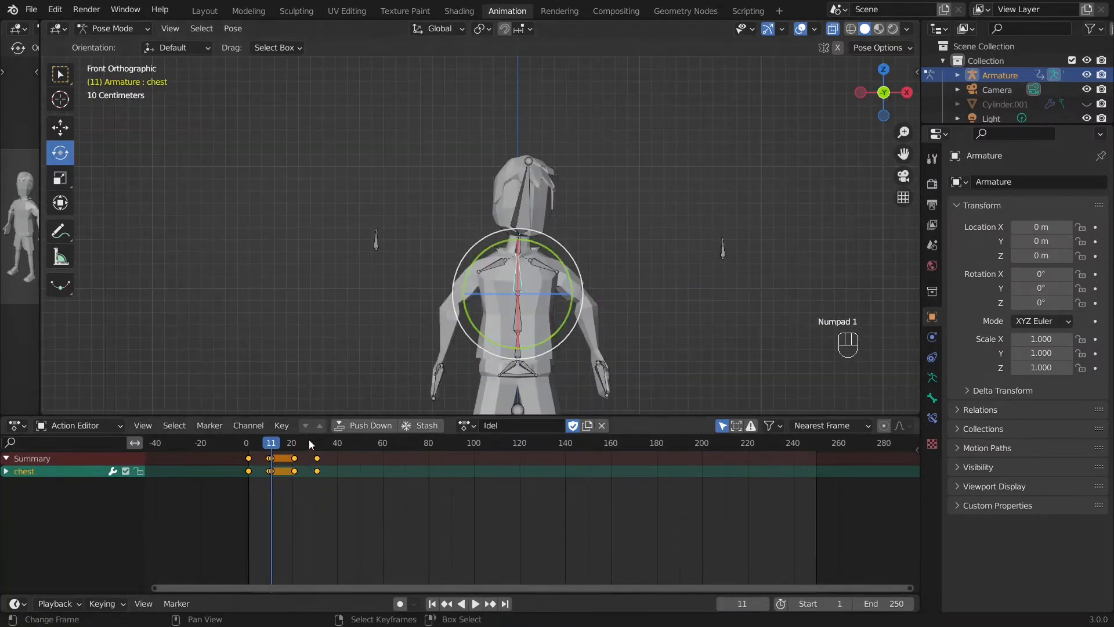
pyautogui.click(256, 444)
pyautogui.press('space')
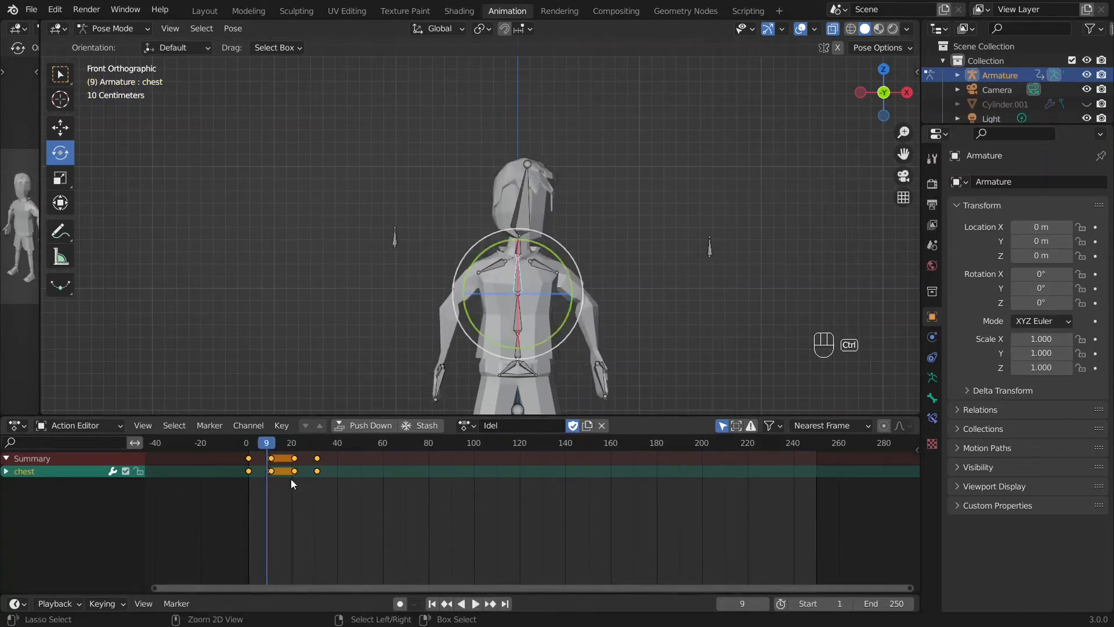
pyautogui.moveTo(290, 479); pyautogui.dragTo(434, 486, button='middle')
pyautogui.keyDown('ctrl'); pyautogui.scroll(1, 457, 503); pyautogui.keyUp('ctrl')
pyautogui.keyDown('ctrl'); pyautogui.scroll(-8, 457, 503); pyautogui.keyUp('ctrl')
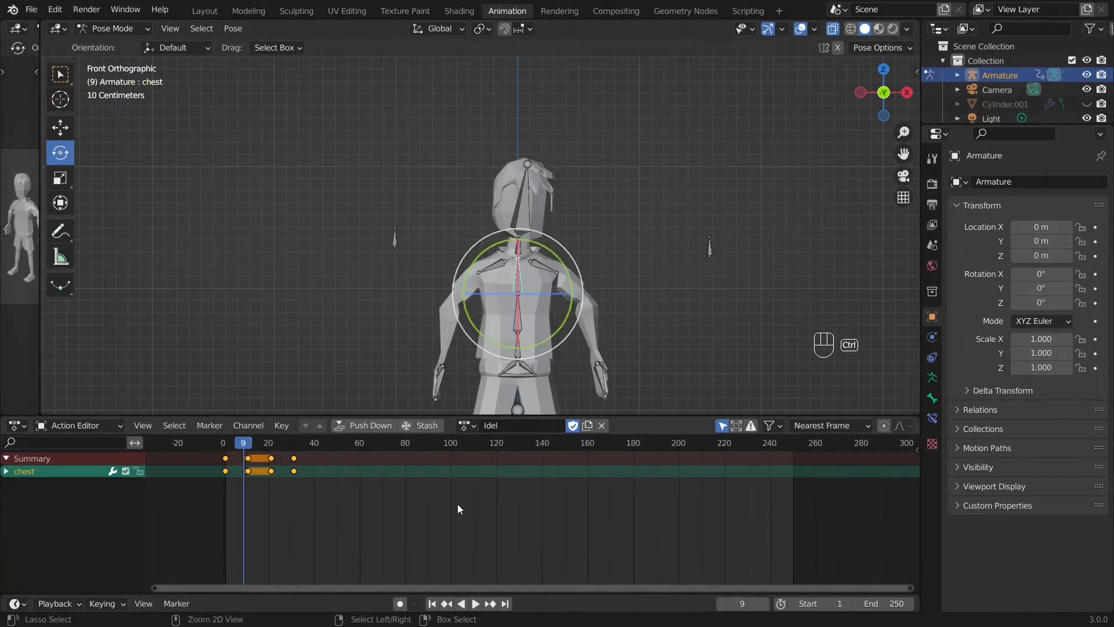
pyautogui.keyDown('ctrl'); pyautogui.scroll(5, 457, 503); pyautogui.keyUp('ctrl')
pyautogui.scroll(8, 508, 534)
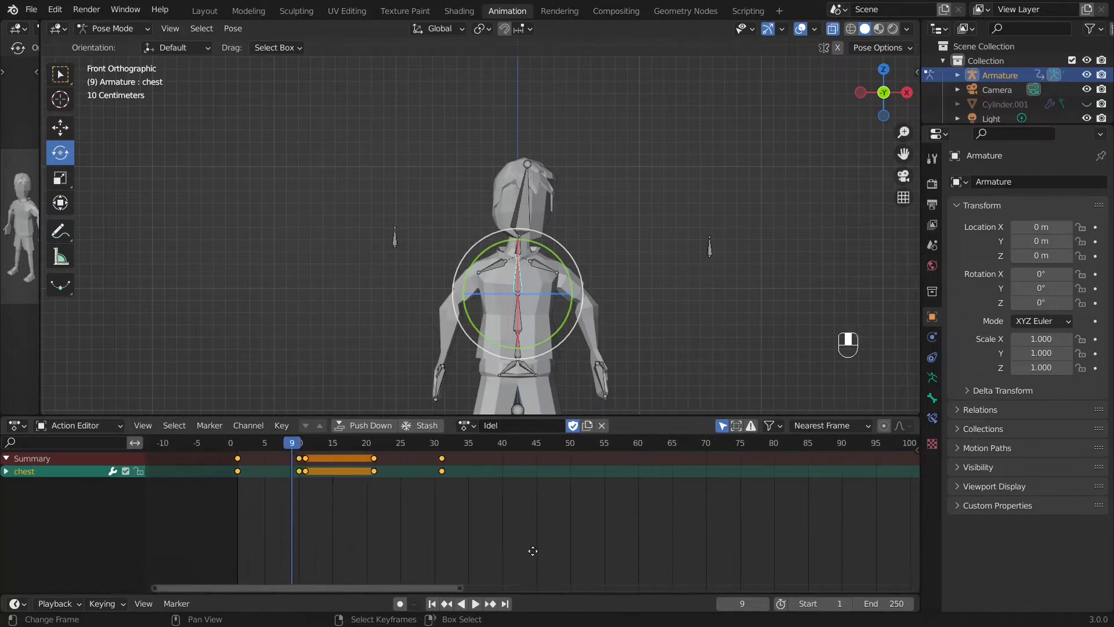
pyautogui.click(319, 453)
pyautogui.press('space')
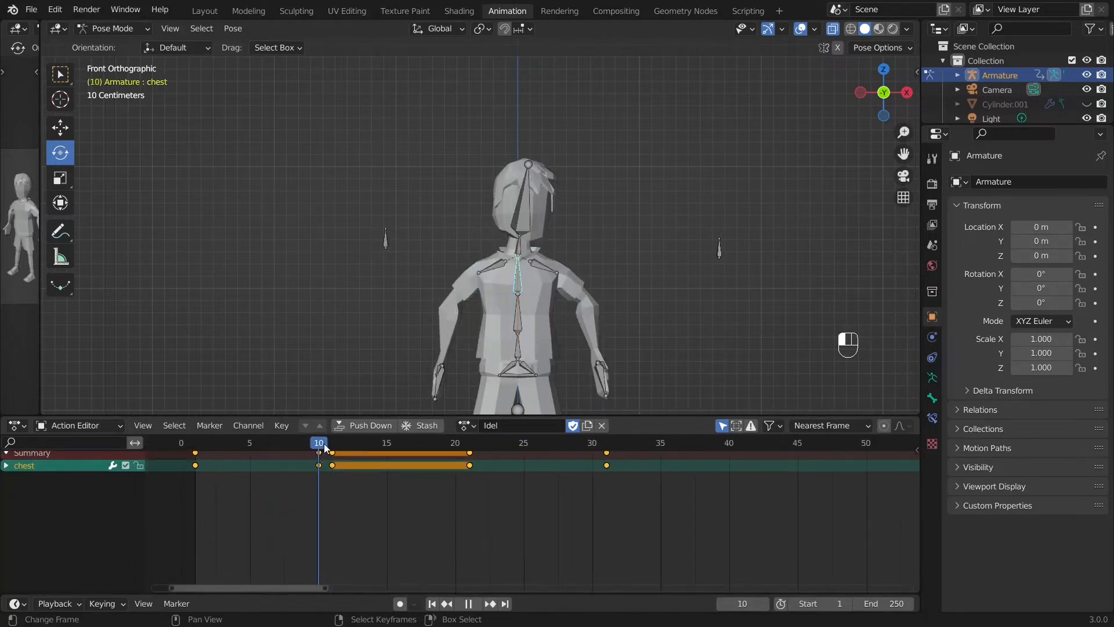
pyautogui.press('space')
pyautogui.click(317, 454)
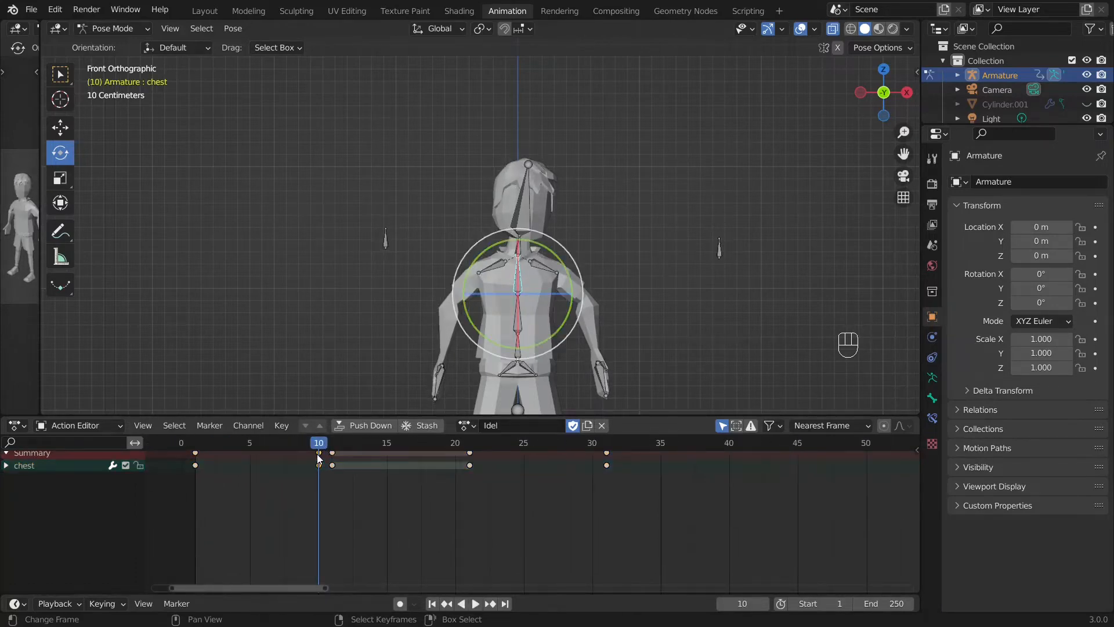
pyautogui.moveTo(319, 454); pyautogui.dragTo(428, 474)
# Select the left foot's IK bone and move its frame 10 keyframe to frame 11.
pyautogui.moveTo(708, 331); pyautogui.dragTo(567, 258, button='middle')
pyautogui.scroll(3, 551, 267)
pyautogui.click(531, 323)
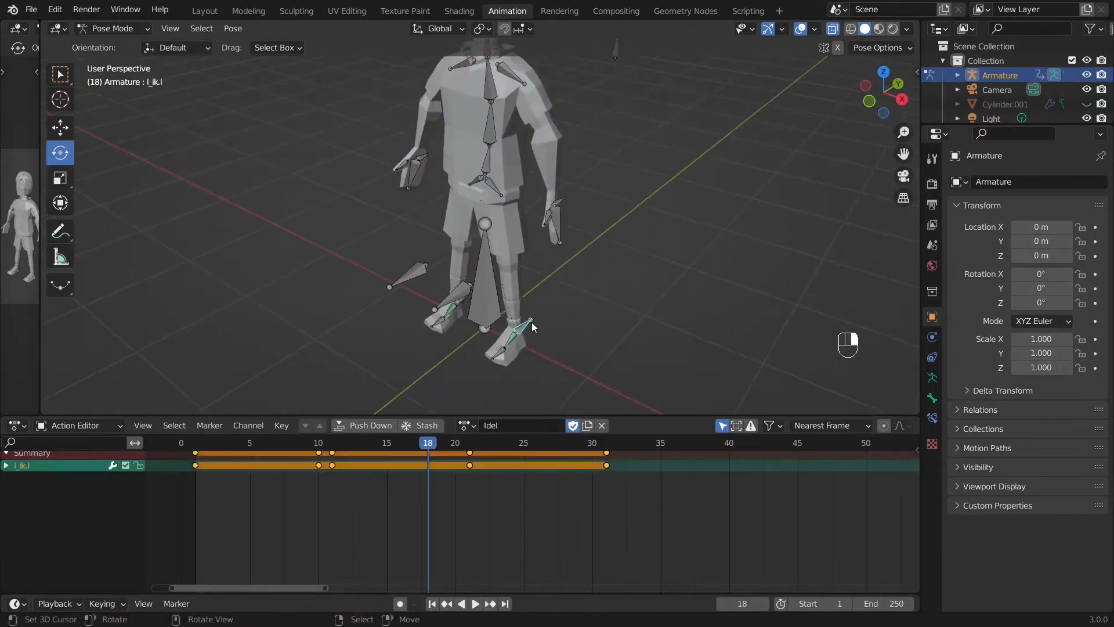
pyautogui.moveTo(503, 367); pyautogui.dragTo(514, 367)
pyautogui.hotkey('ctrl', 'z')
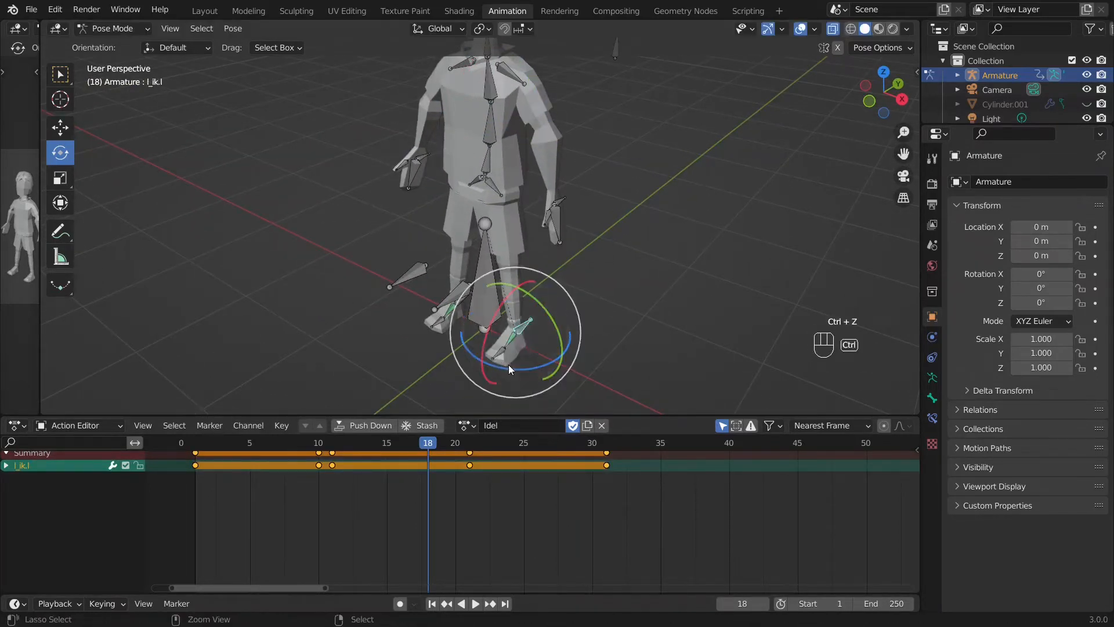
pyautogui.moveTo(431, 443); pyautogui.dragTo(333, 449)
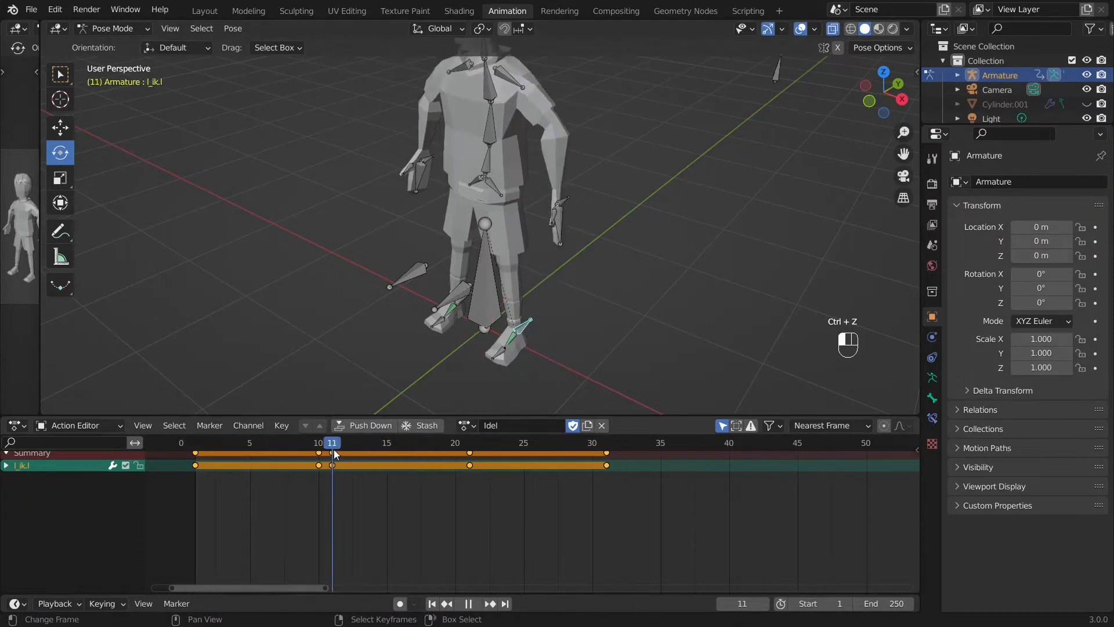
pyautogui.click(318, 454)
pyautogui.moveTo(319, 452); pyautogui.dragTo(332, 453, button='right')
pyautogui.moveTo(362, 450); pyautogui.dragTo(332, 459)
# At frame 11, rotate the left foot's IK bone about 14° around the vertical axis and keyframe it.
pyautogui.press('r')
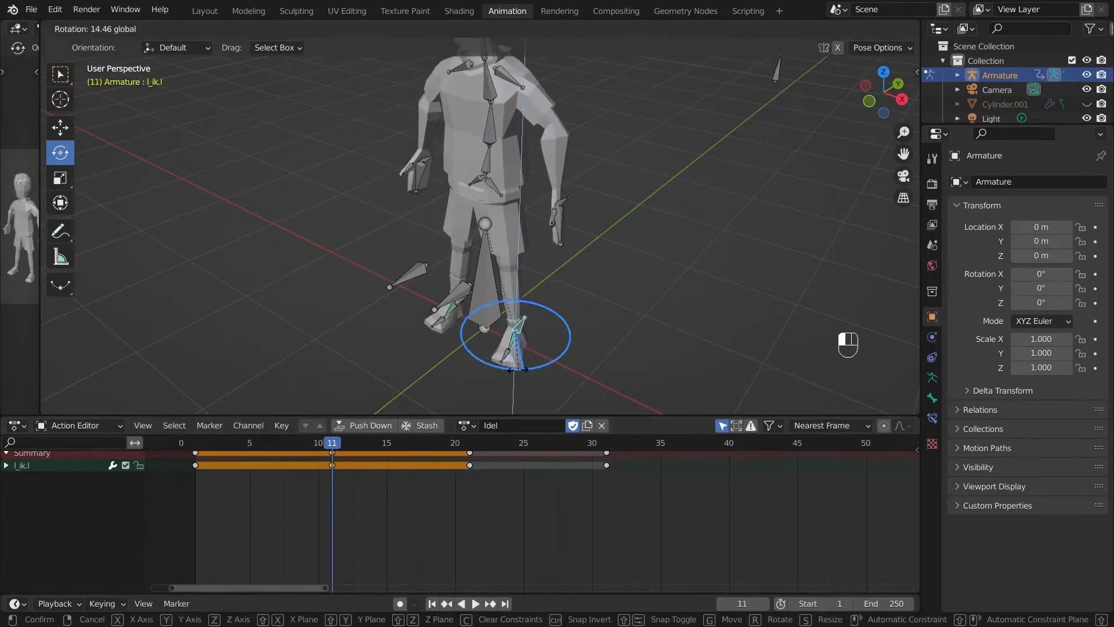
pyautogui.click(517, 370)
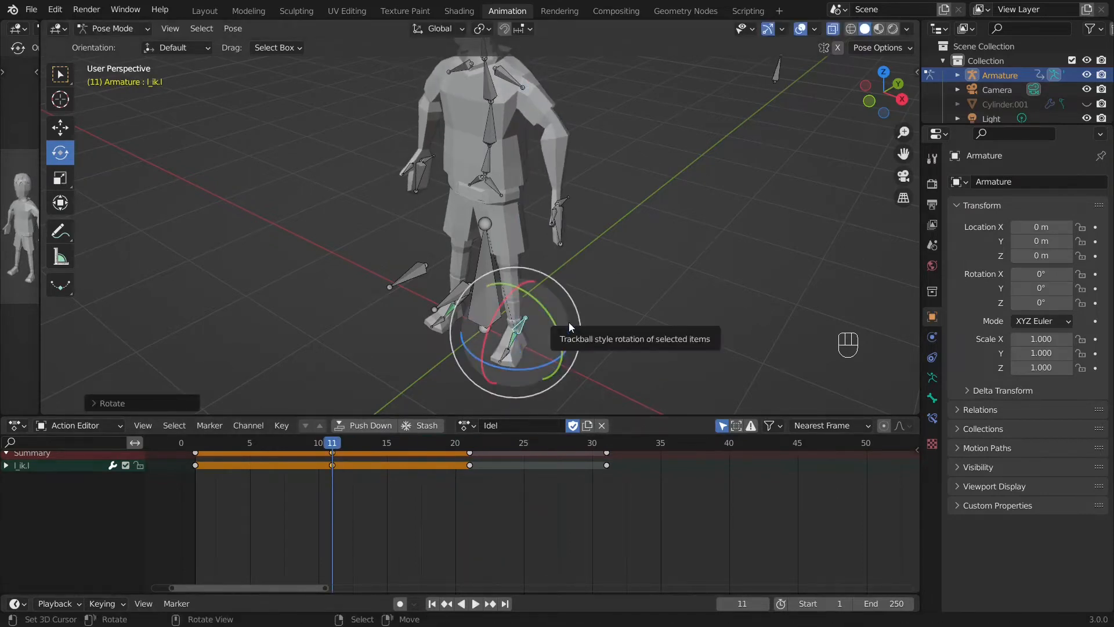
pyautogui.press('i')
# Try to paste the previously copied pose flipped at frame 31, and undo the paste.
pyautogui.press('space')
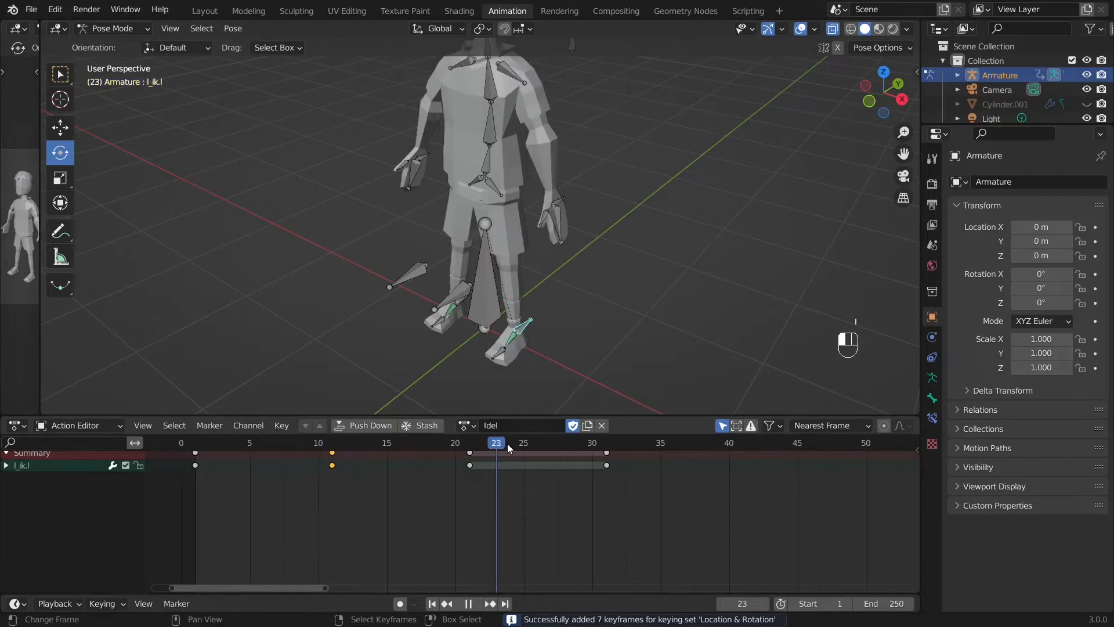
pyautogui.press('space')
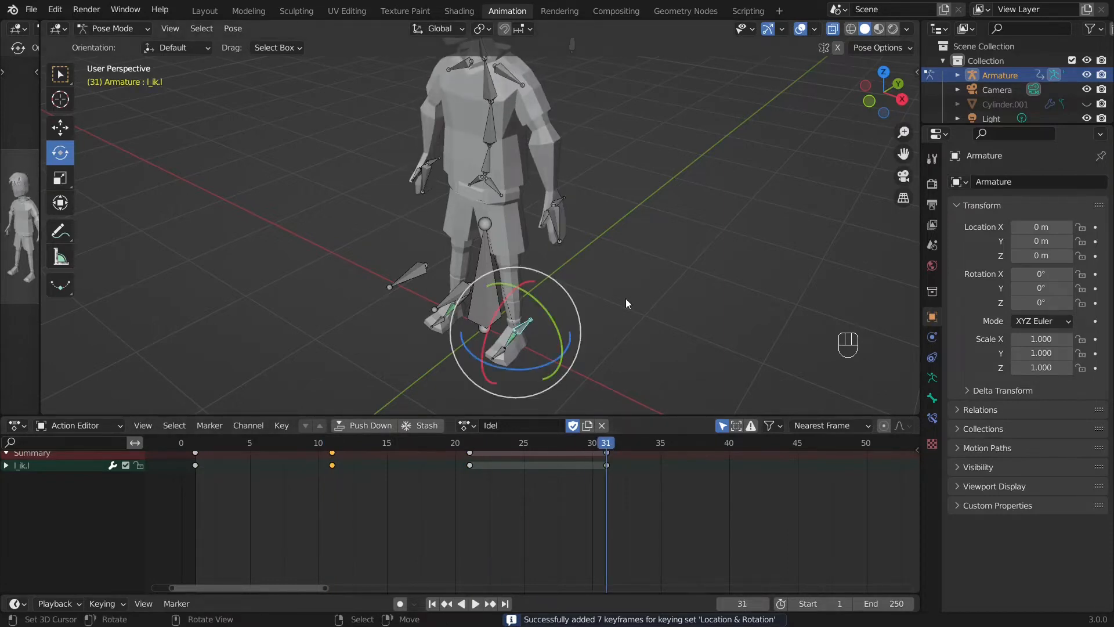
pyautogui.hotkey('ctrl', 'shift', 'v')
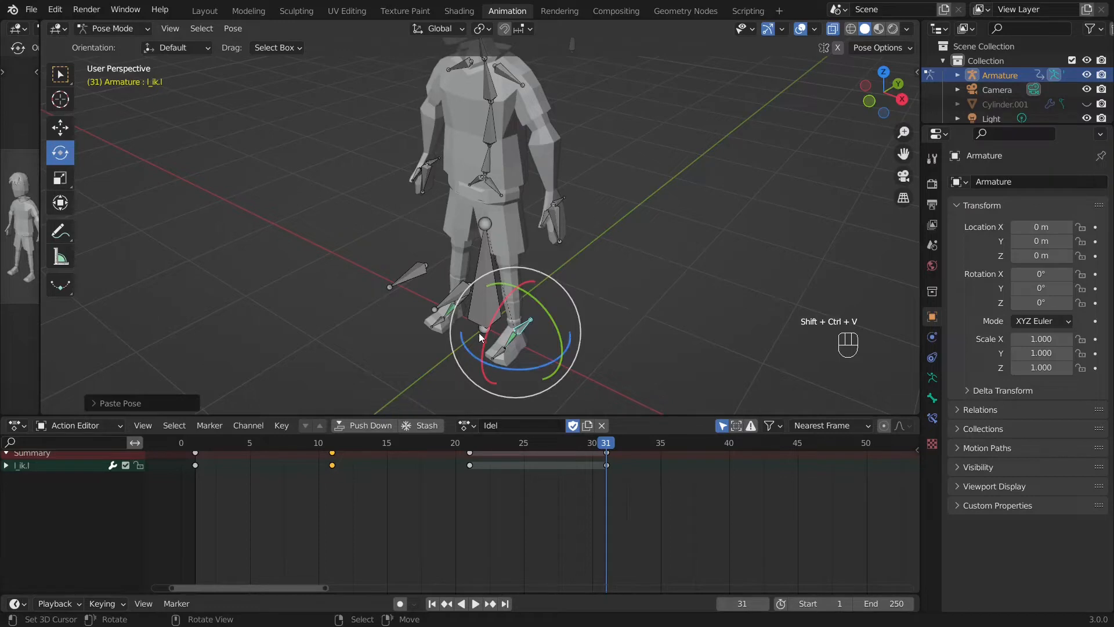
pyautogui.hotkey('ctrl', 'z')
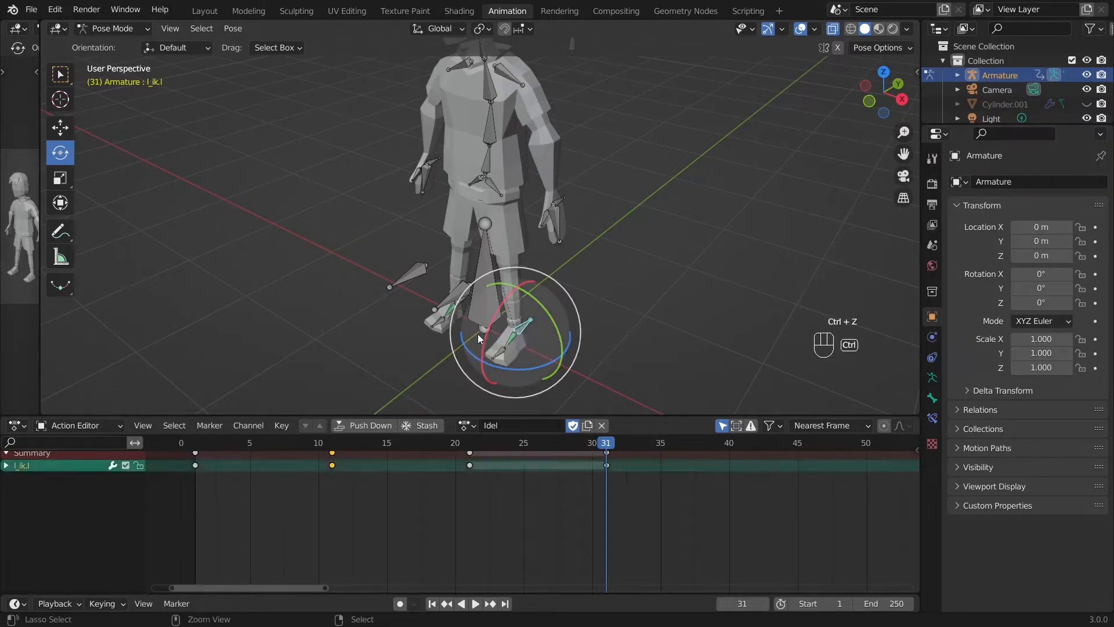
# Copy the left foot IK bone's pose from frame 11, paste it flipped at frame 31, and keyframe all bones there.
pyautogui.click(336, 455)
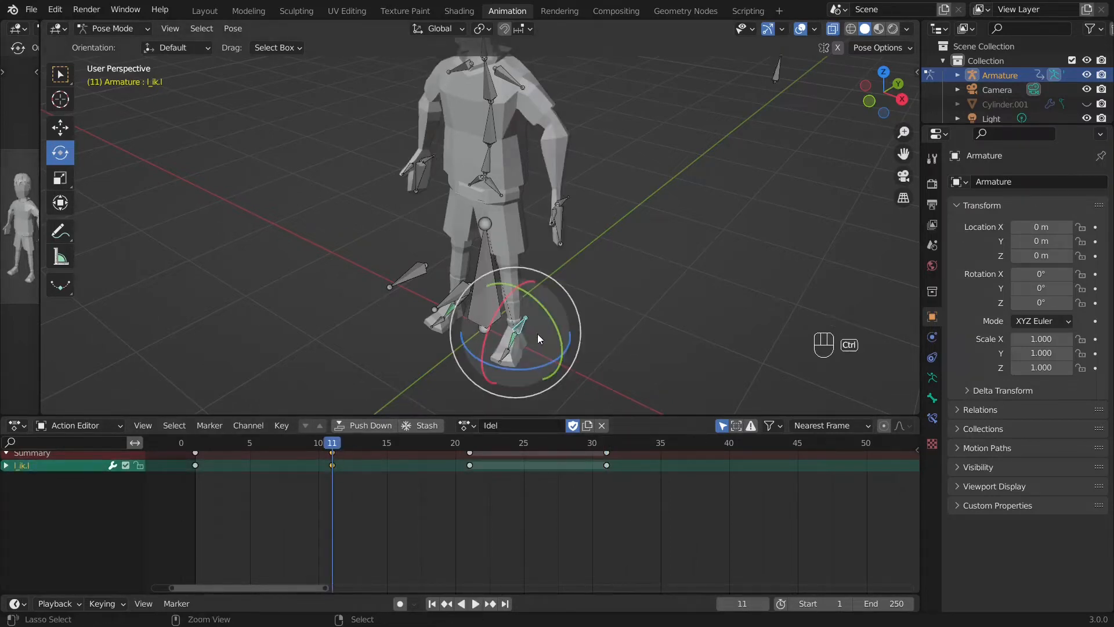
pyautogui.hotkey('ctrl', 'c')
pyautogui.click(603, 446)
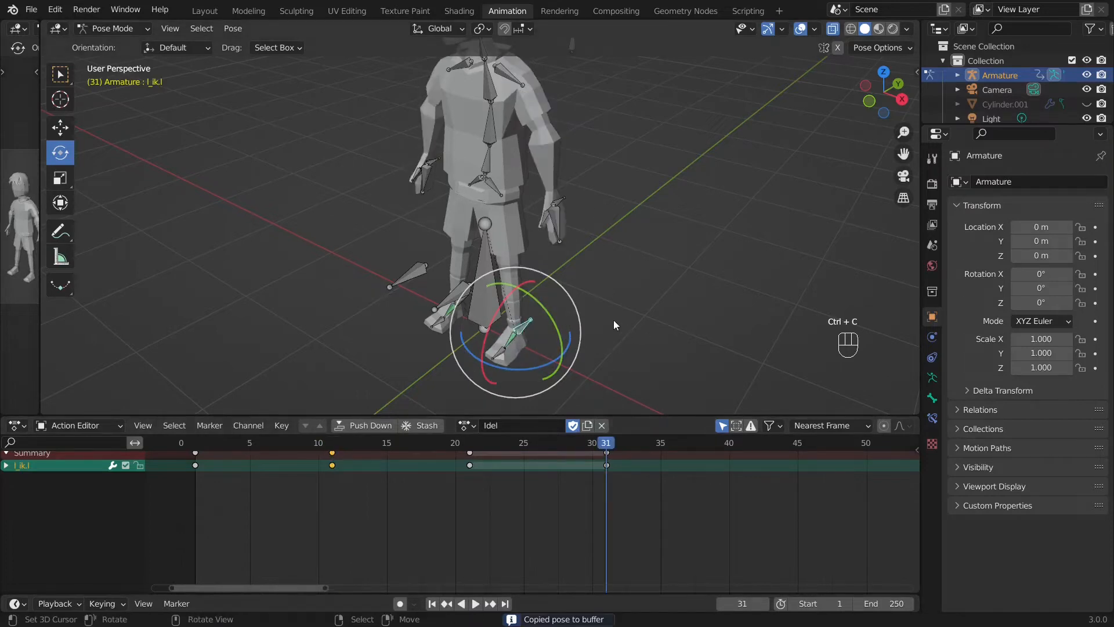
pyautogui.hotkey('ctrl', 'shift', 'v')
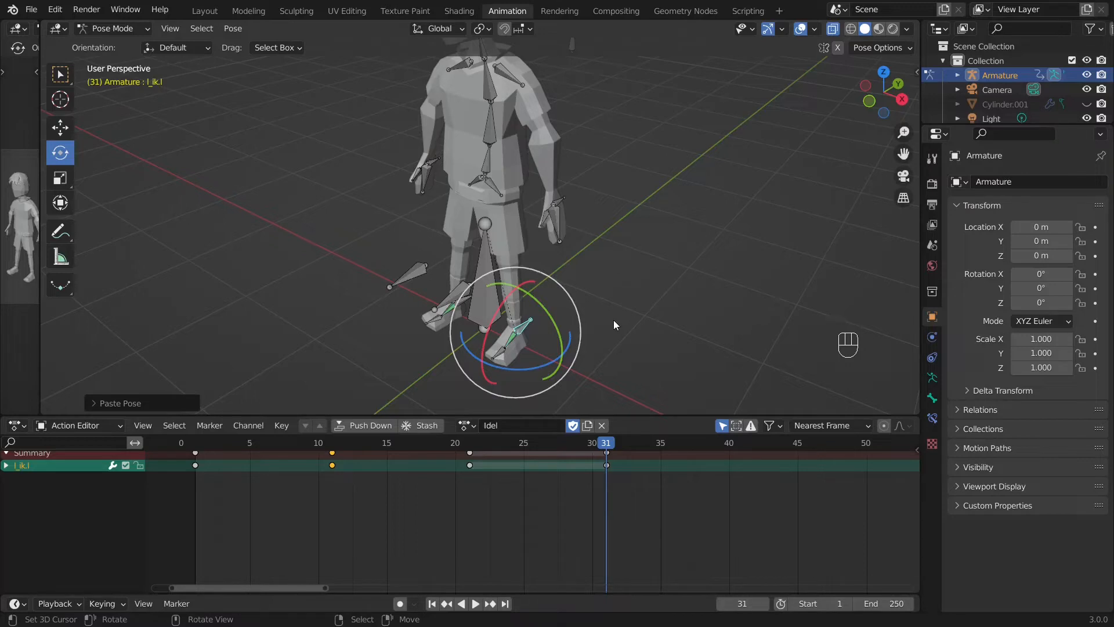
pyautogui.press('a')
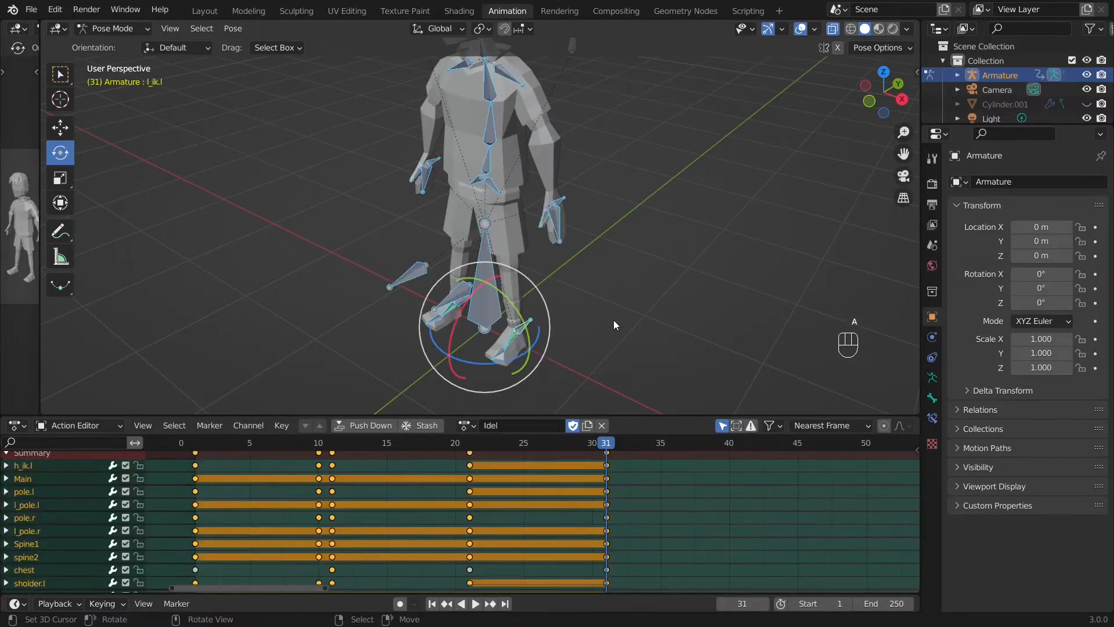
pyautogui.press('i')
# Move the remaining frame 10 keyframes of all bones to frame 11, and go to frame 21.
pyautogui.click(325, 446)
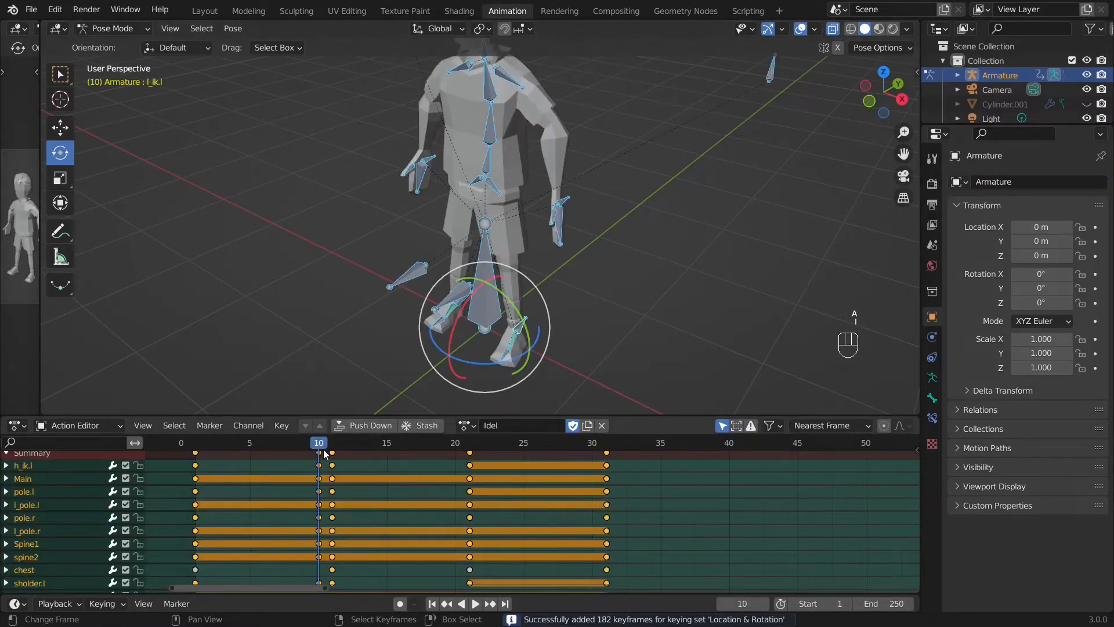
pyautogui.moveTo(320, 456); pyautogui.dragTo(326, 453)
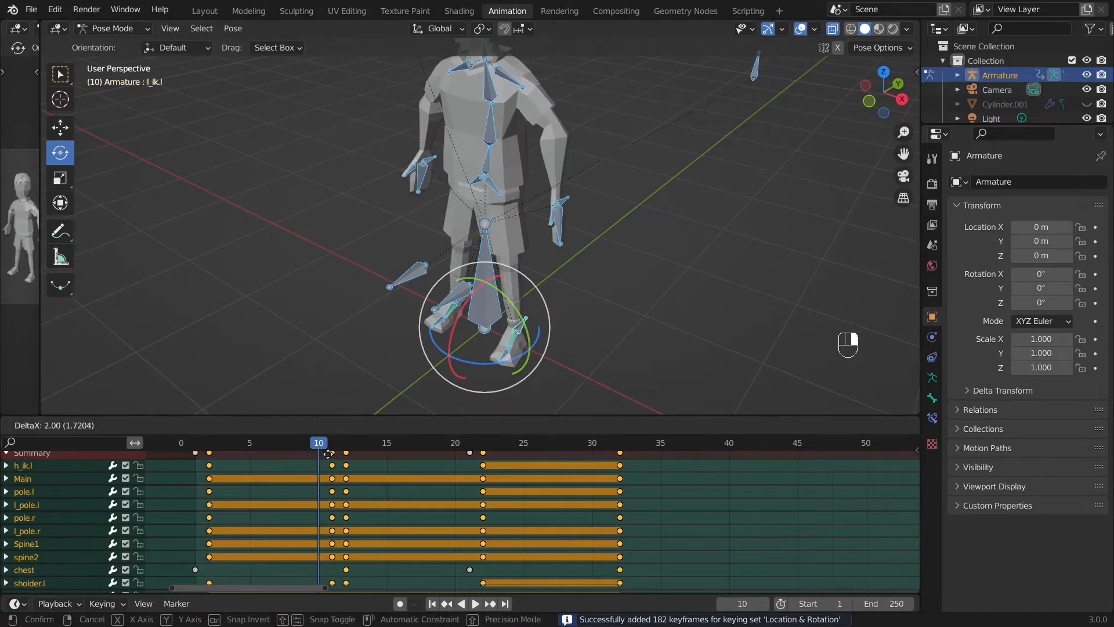
pyautogui.moveTo(328, 454); pyautogui.dragTo(332, 453, button='right')
pyautogui.hotkey('ctrl', 'z')
pyautogui.rightClick(318, 455)
pyautogui.moveTo(255, 446); pyautogui.dragTo(469, 496)
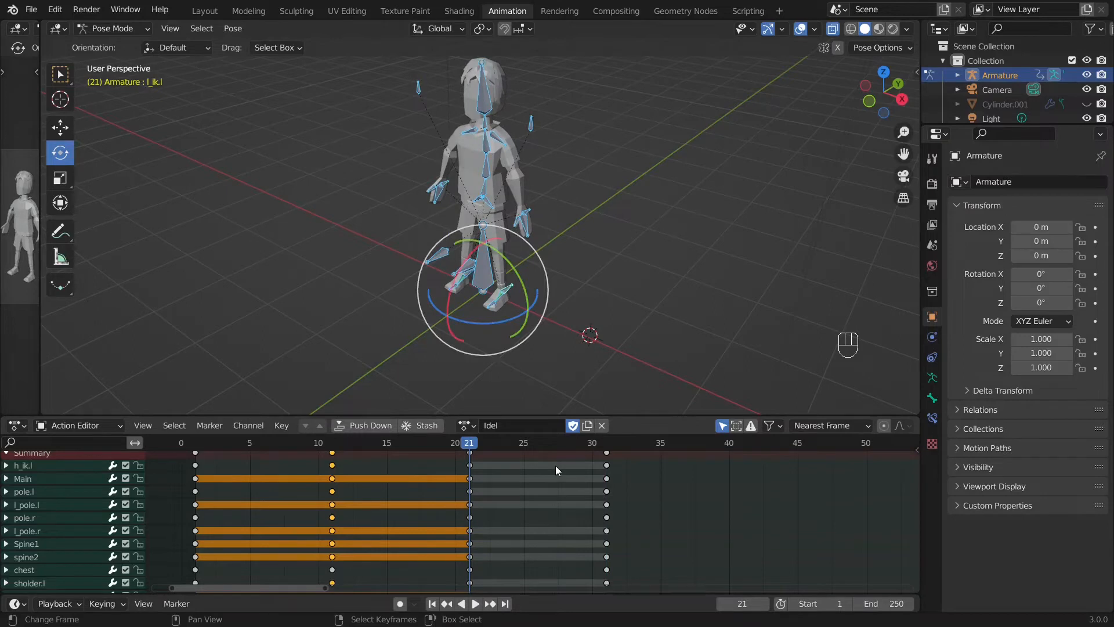
# Examine the keyframe layout of the action along the timeline and scrub the animation up to frame 31.
pyautogui.keyDown('ctrl'); pyautogui.hscroll(5, 555, 465); pyautogui.keyUp('ctrl')
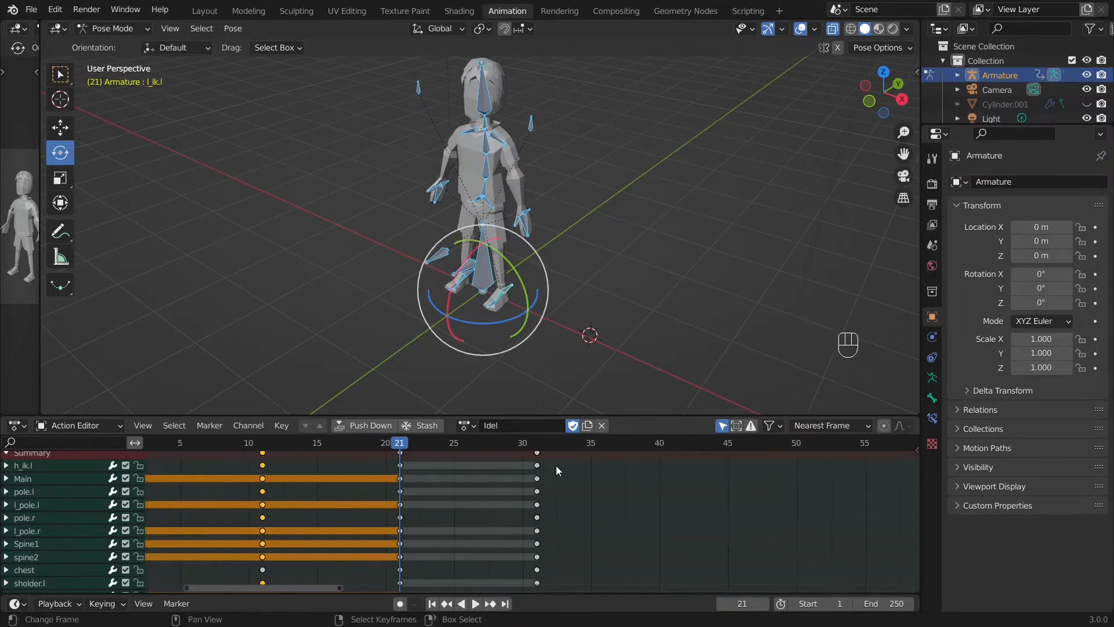
pyautogui.keyDown('shift'); pyautogui.scroll(-3, 556, 465); pyautogui.keyUp('shift')
pyautogui.keyDown('shift'); pyautogui.scroll(4, 556, 466); pyautogui.keyUp('shift')
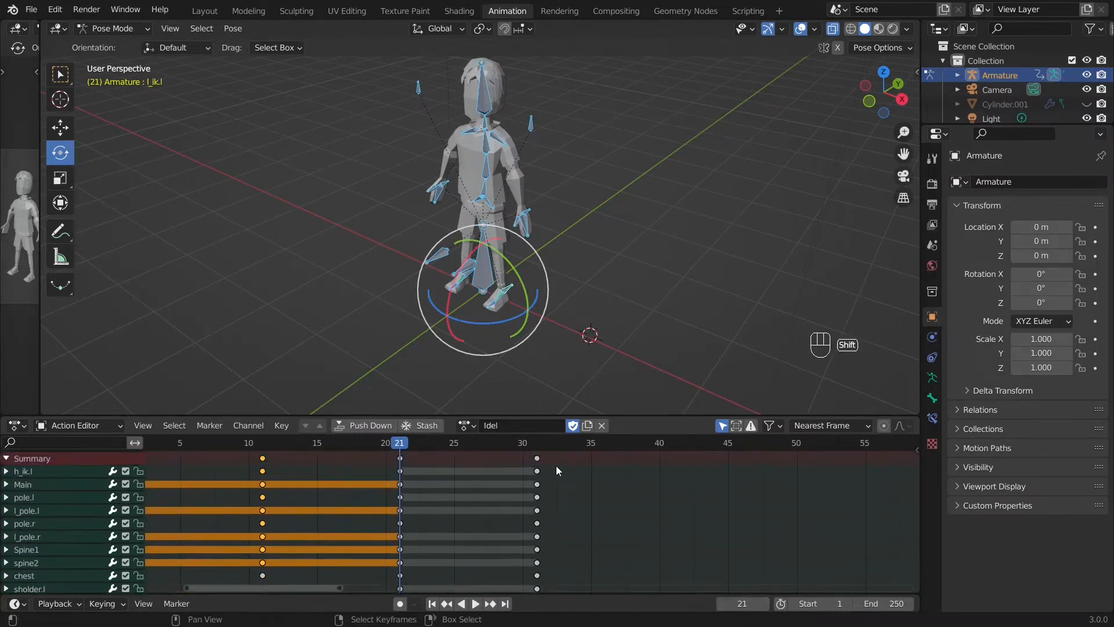
pyautogui.keyDown('ctrl'); pyautogui.hscroll(4, 556, 465); pyautogui.keyUp('ctrl')
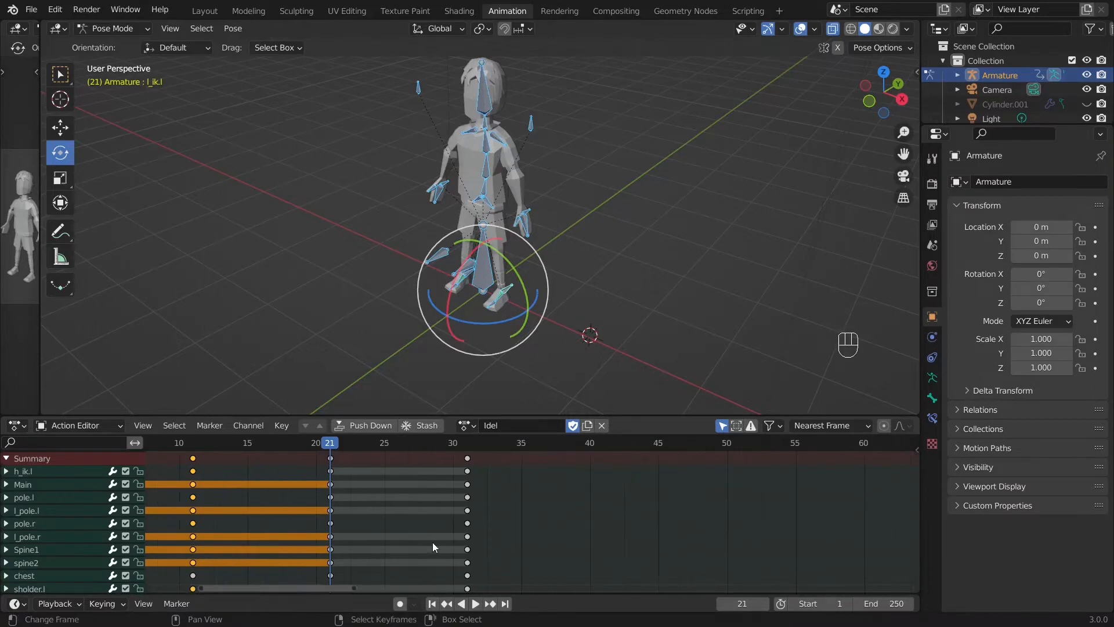
pyautogui.click(368, 588)
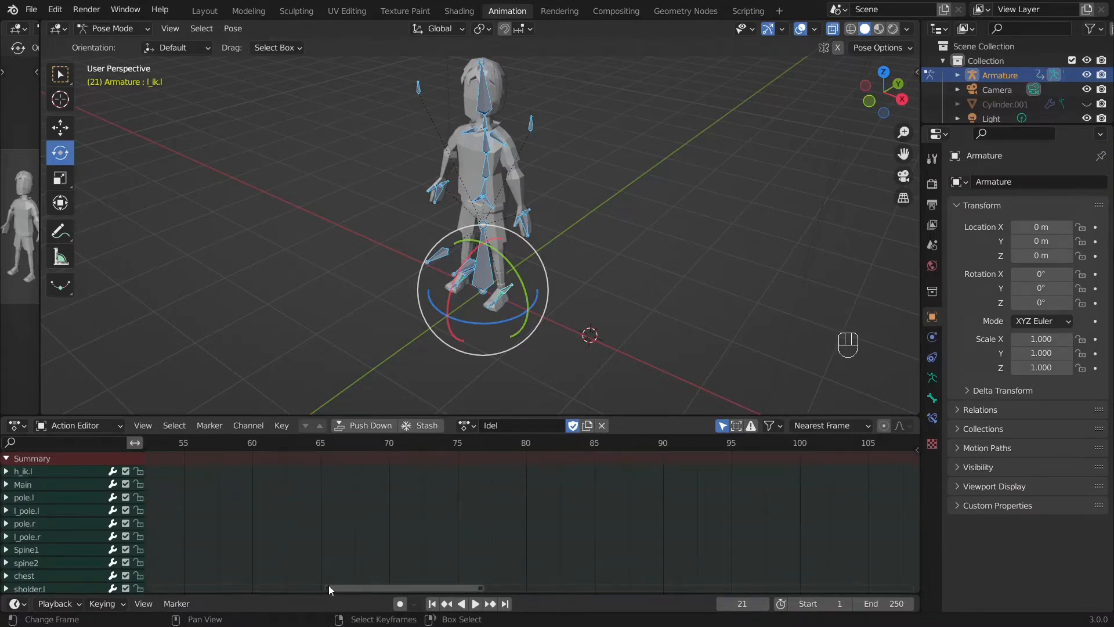
pyautogui.moveTo(328, 590); pyautogui.dragTo(191, 591)
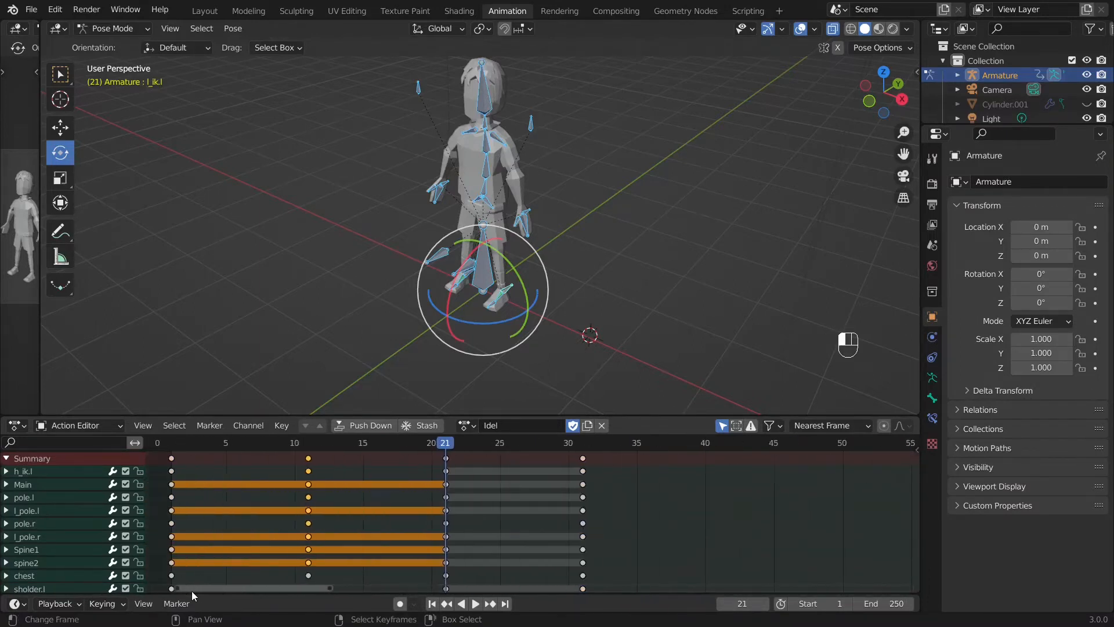
pyautogui.hotkey('shift', 'Left')
pyautogui.press('space')
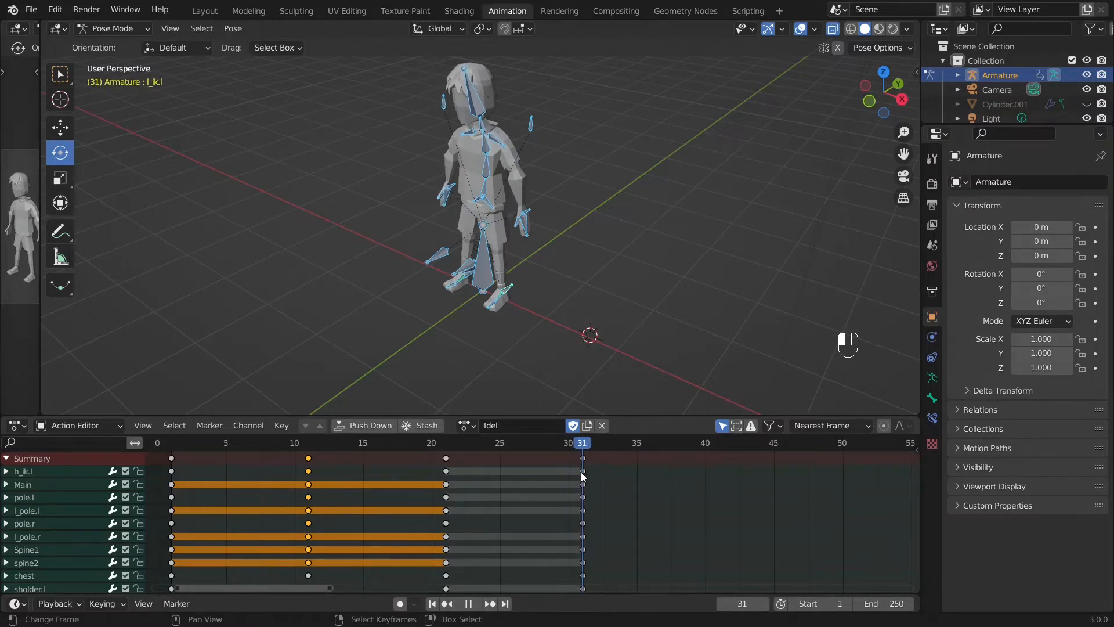
pyautogui.moveTo(583, 476)
pyautogui.mouseDown()
pyautogui.moveTo(190, 462)
pyautogui.moveTo(590, 472)
pyautogui.moveTo(570, 476)
pyautogui.moveTo(585, 481)
pyautogui.mouseUp()
# Copy the pose of all bones at frame 21, paste it at frame 41, and keyframe all bones there.
pyautogui.moveTo(453, 448)
pyautogui.mouseDown()
pyautogui.moveTo(172, 454)
pyautogui.moveTo(450, 448)
pyautogui.mouseUp()
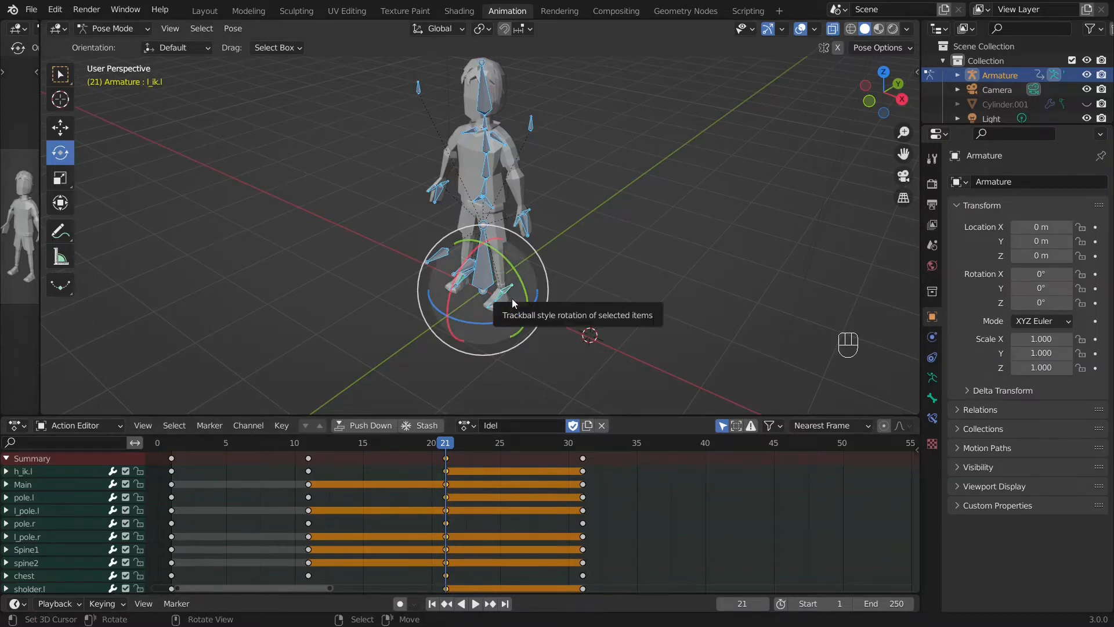
pyautogui.hotkey('ctrl', 'c')
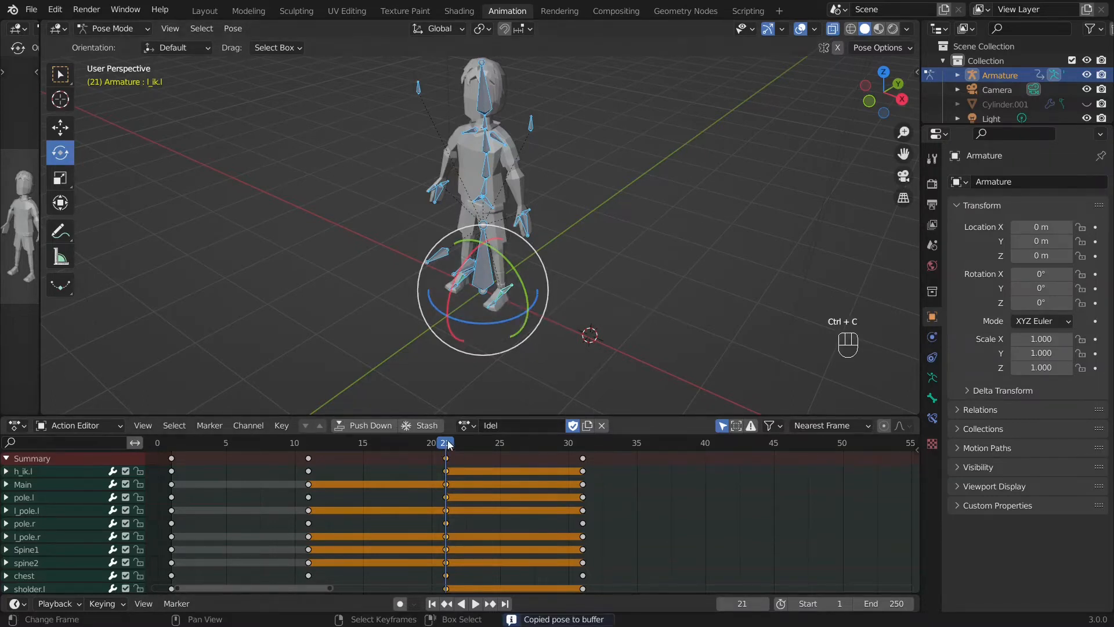
pyautogui.moveTo(448, 444); pyautogui.dragTo(590, 451)
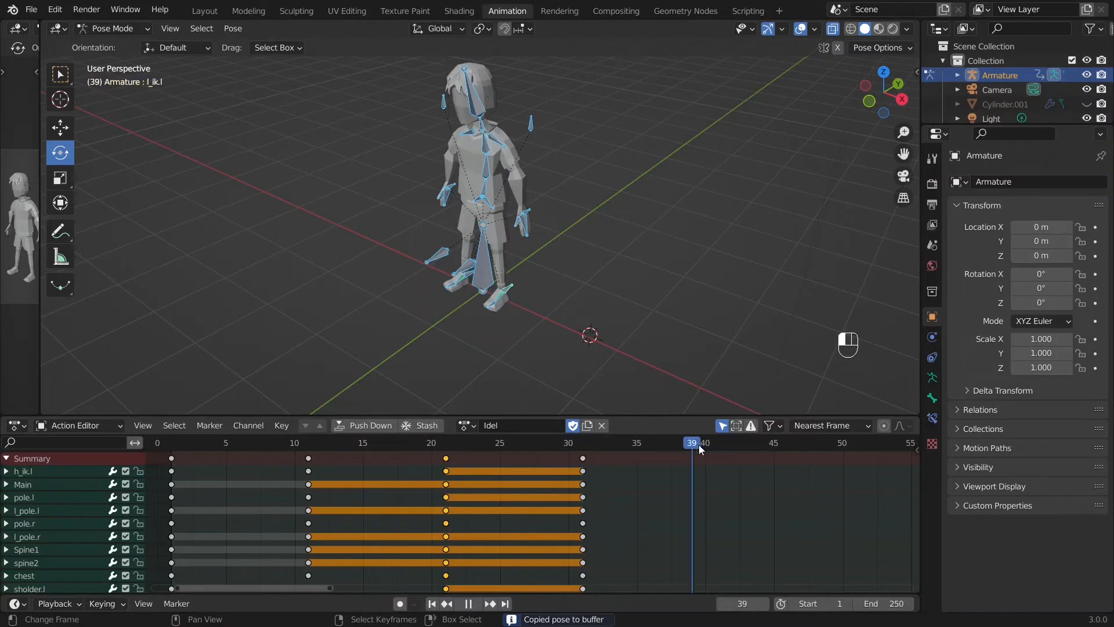
pyautogui.moveTo(708, 446); pyautogui.dragTo(716, 449)
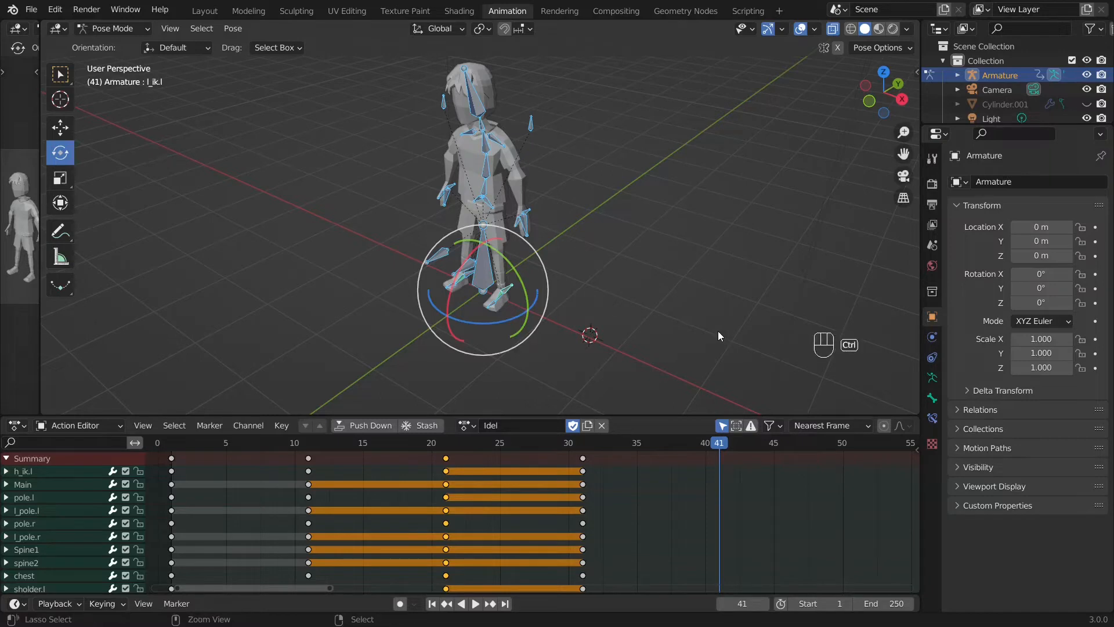
pyautogui.hotkey('ctrl', 'v')
pyautogui.press('i')
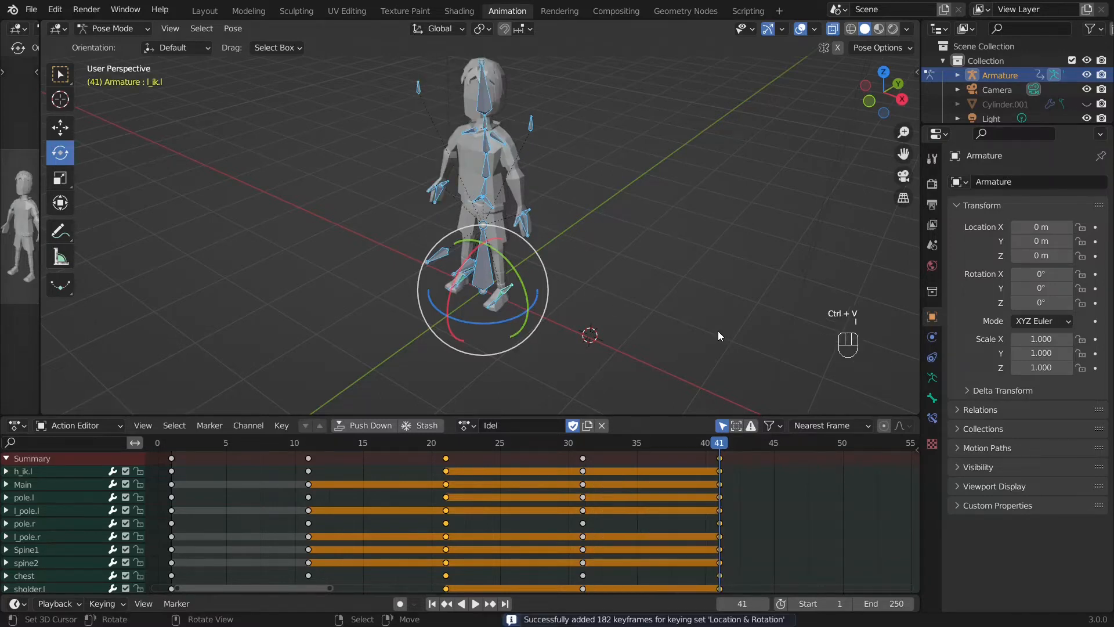
# Copy the pose of all bones at frame 11, paste it at frame 51, and keyframe all bones there.
pyautogui.moveTo(718, 446); pyautogui.dragTo(312, 463)
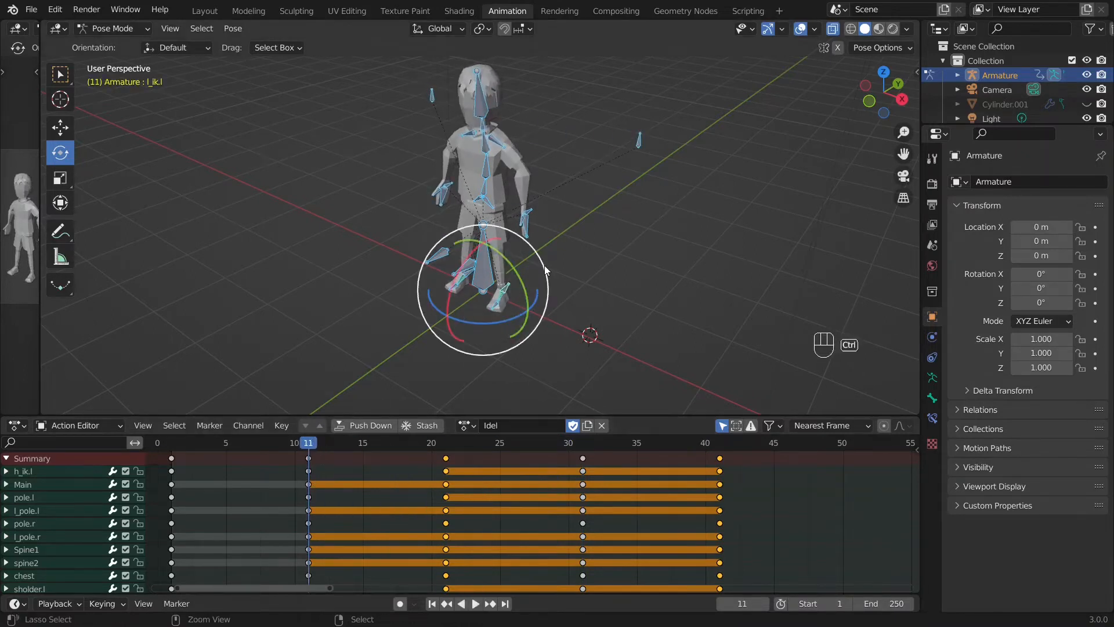
pyautogui.hotkey('ctrl', 'c')
pyautogui.click(710, 452)
pyautogui.press('space')
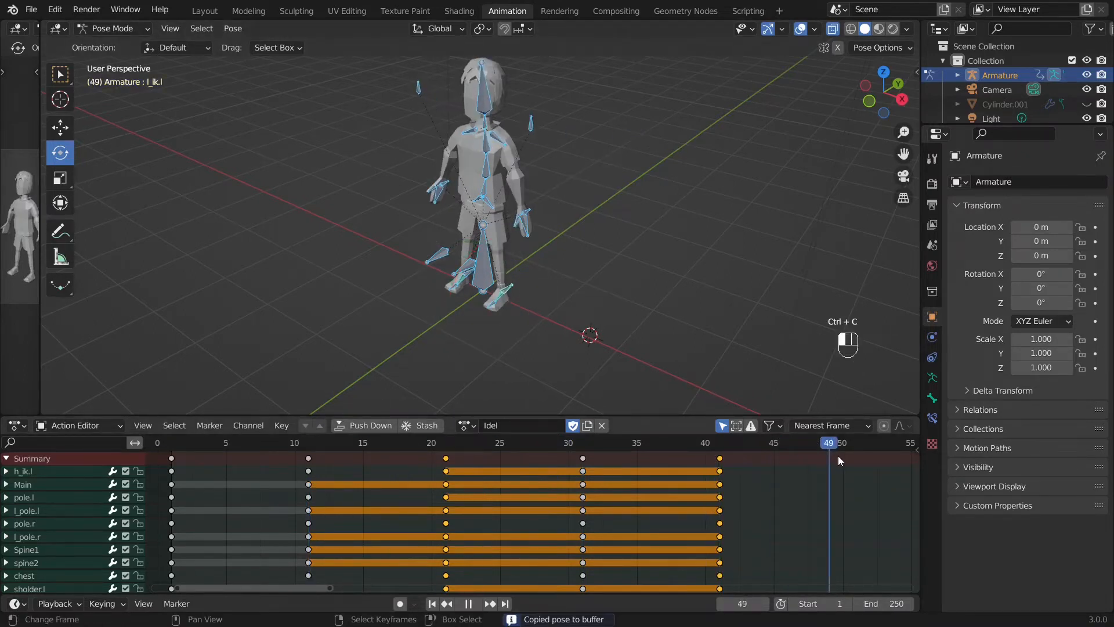
pyautogui.press('space')
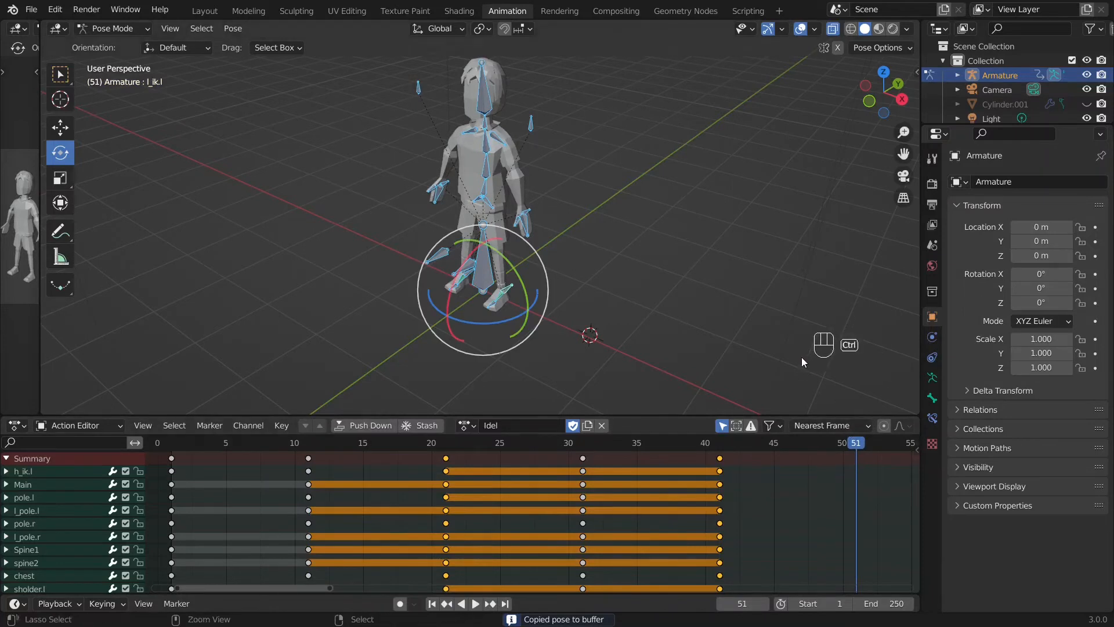
pyautogui.hotkey('ctrl', 'v')
pyautogui.press('i')
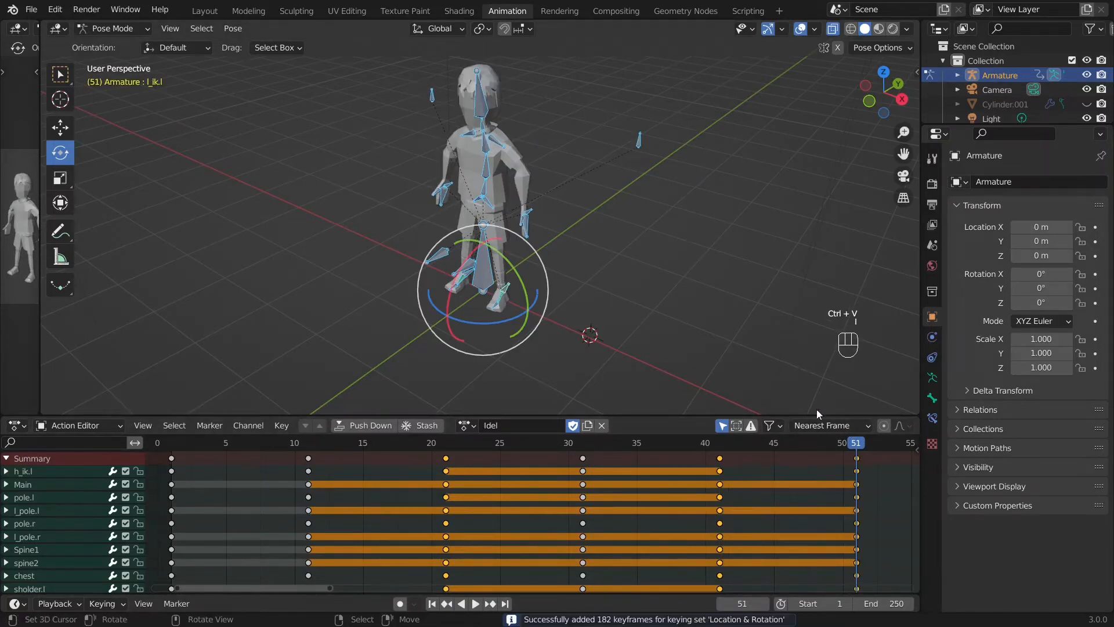
# Copy the pose of all bones at frame 1, paste it at frame 61, and keyframe all bones there.
pyautogui.moveTo(853, 446); pyautogui.dragTo(172, 485)
pyautogui.hotkey('ctrl', 'c')
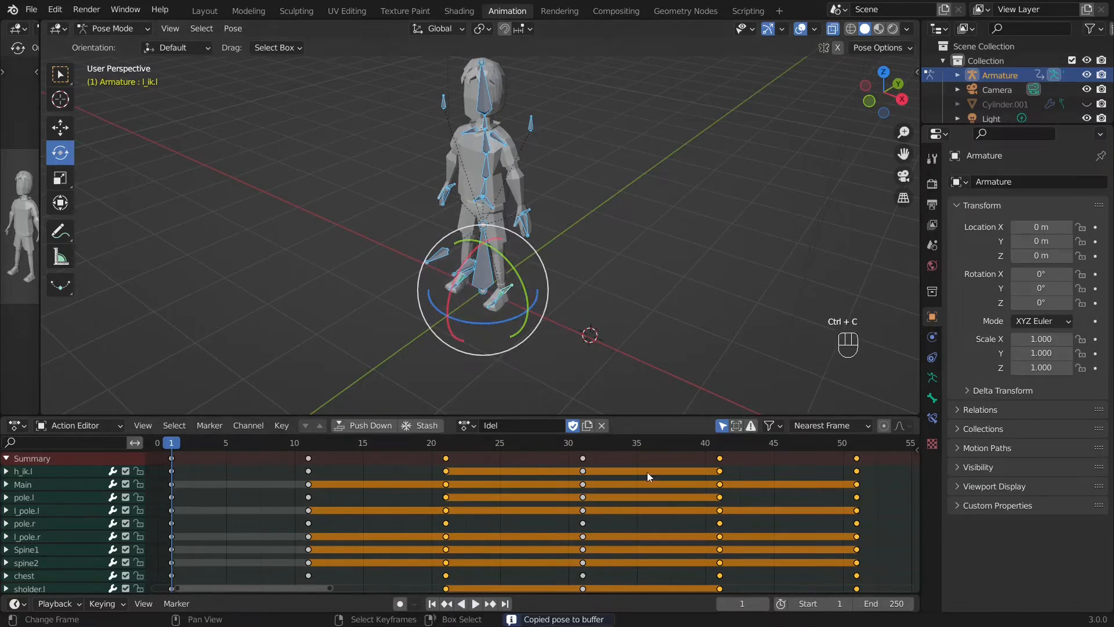
pyautogui.press('space')
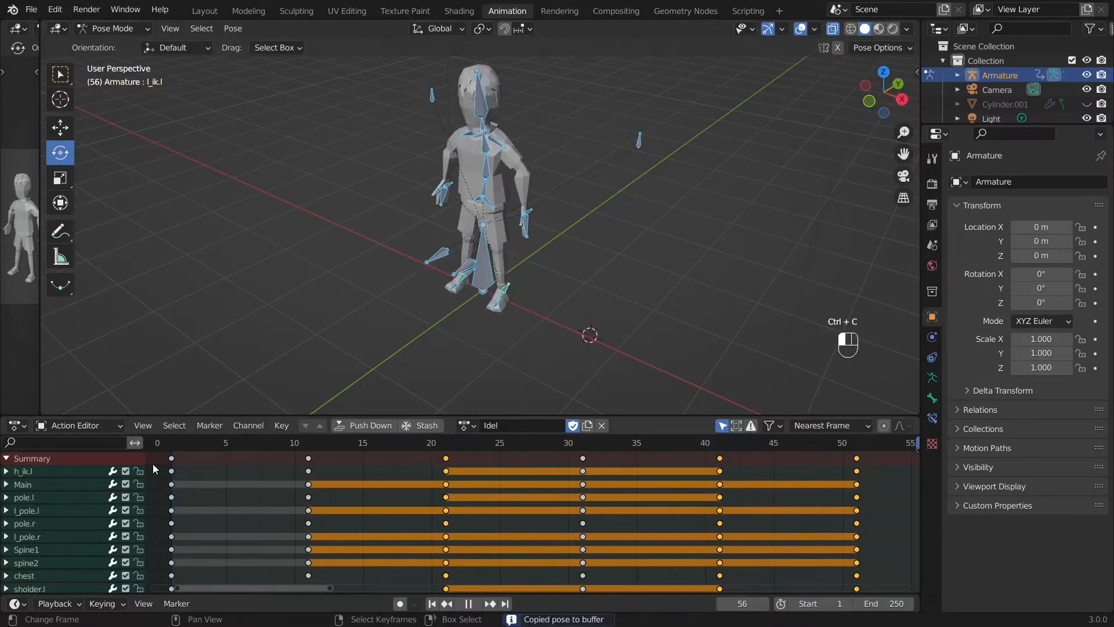
pyautogui.moveTo(870, 469); pyautogui.dragTo(870, 469)
pyautogui.scroll(-2, 868, 468)
pyautogui.moveTo(846, 471); pyautogui.dragTo(615, 459, button='middle')
pyautogui.moveTo(585, 442); pyautogui.dragTo(690, 447)
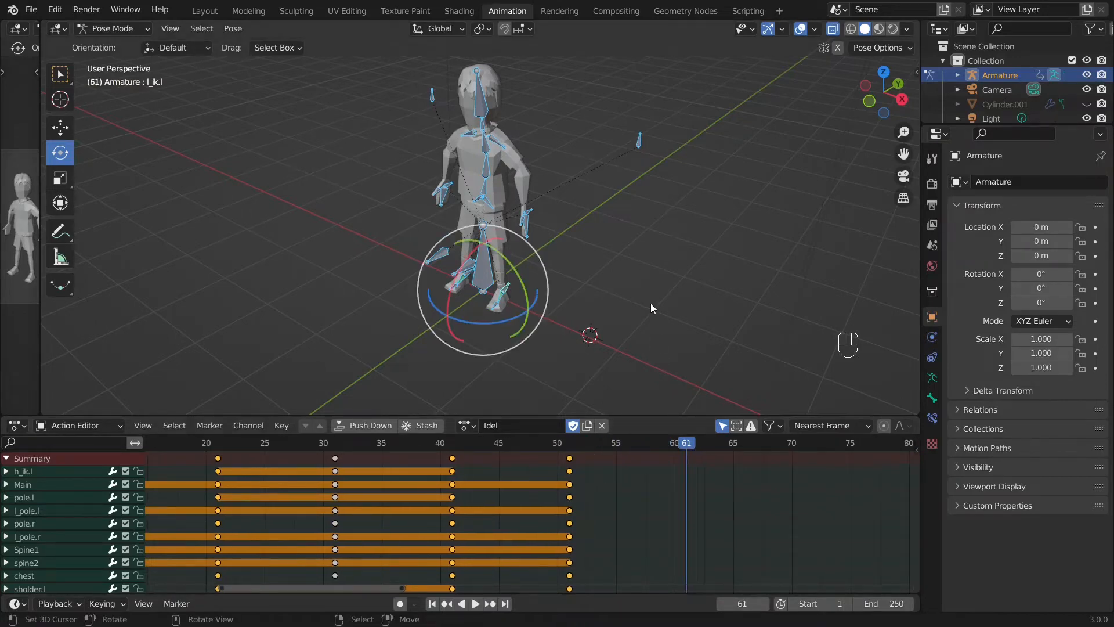
pyautogui.press('ctrl')
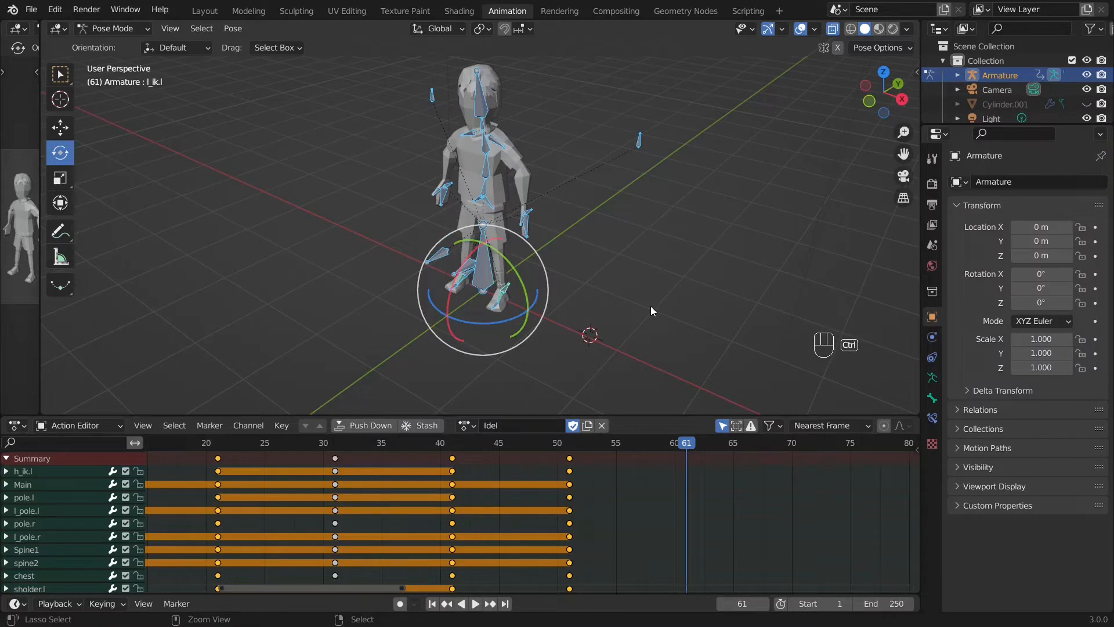
pyautogui.hotkey('ctrl', 'v')
pyautogui.press('i')
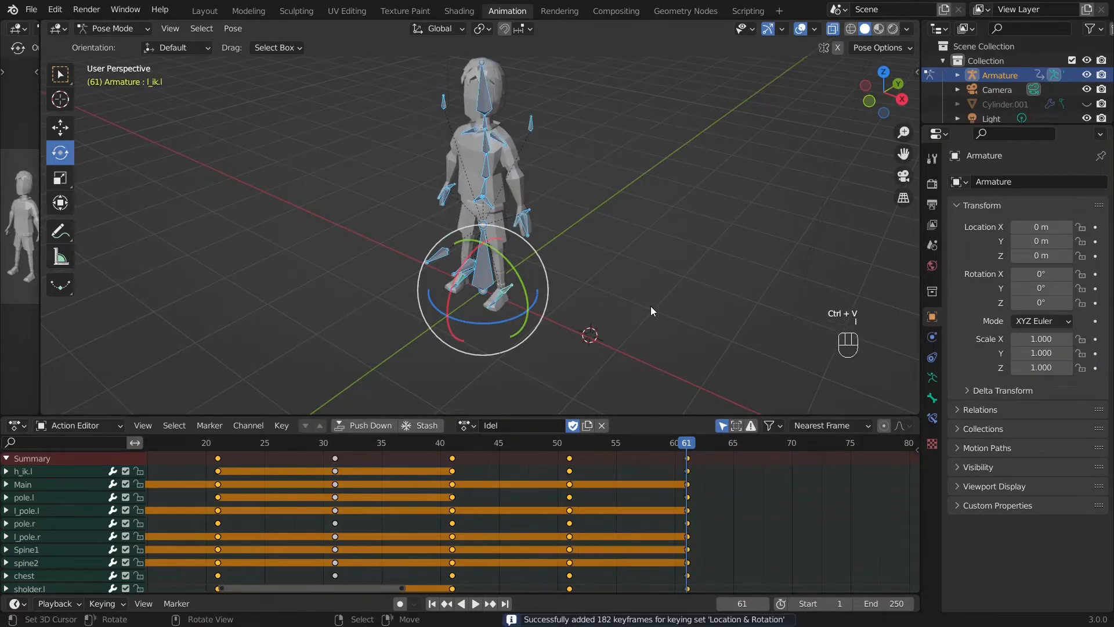
# Set the scene's end frame to 60 and play back the looping animation to check it from the front.
pyautogui.click(873, 601)
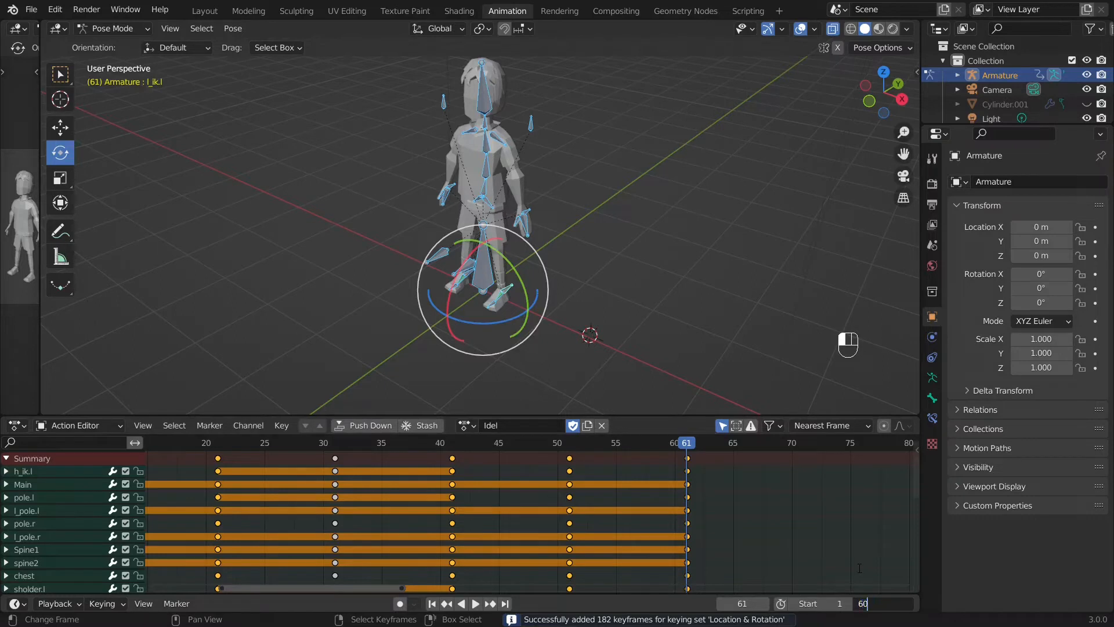
pyautogui.press('Return')
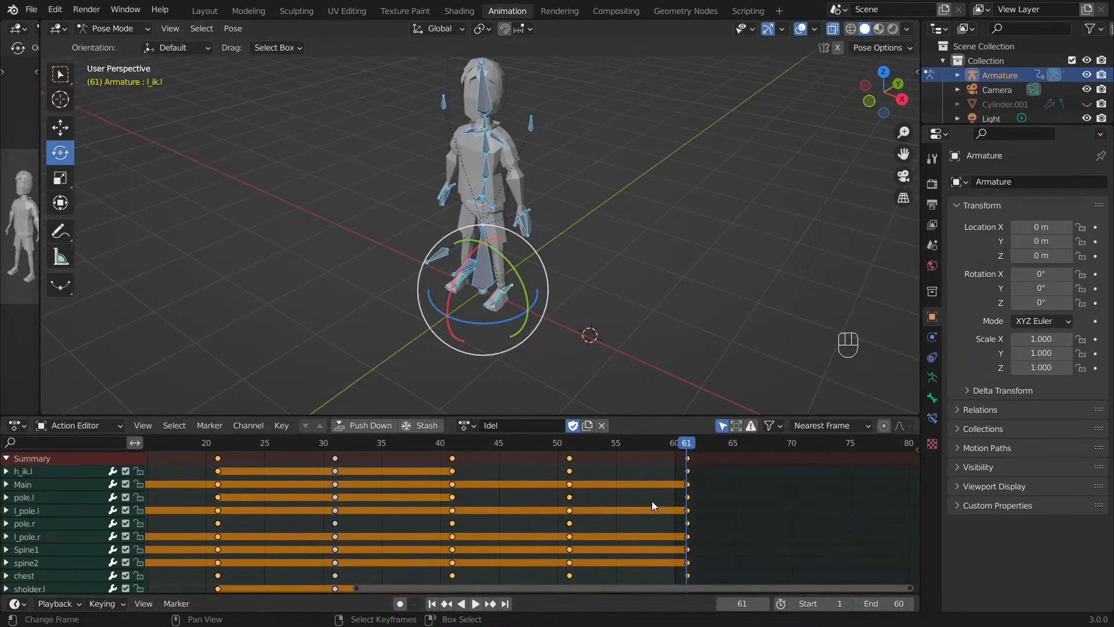
pyautogui.click(475, 603)
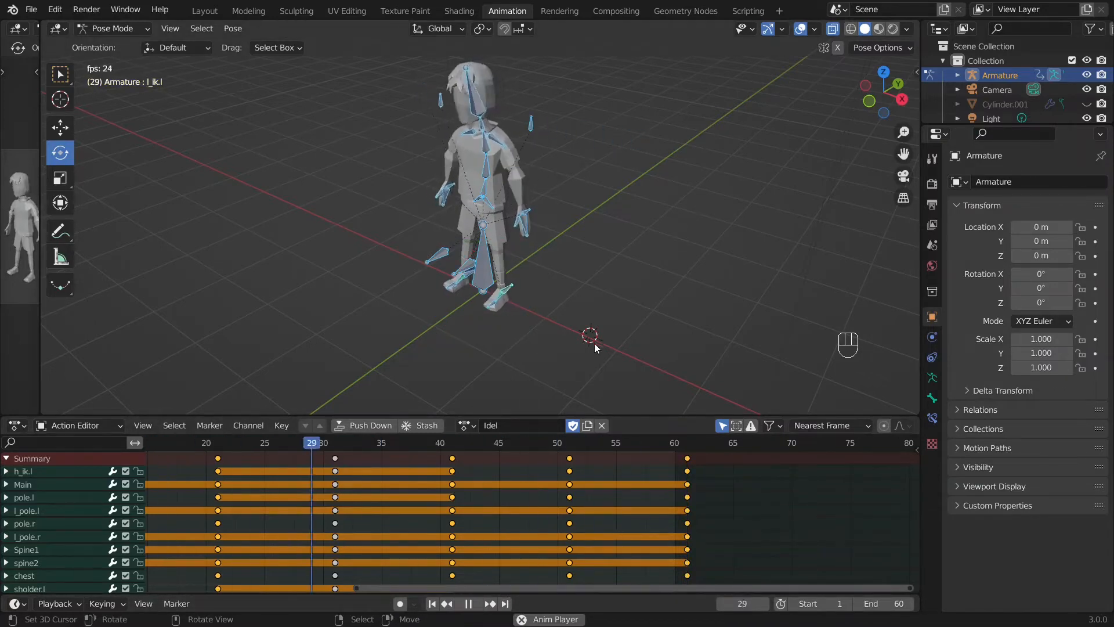
pyautogui.moveTo(594, 343); pyautogui.dragTo(475, 309, button='middle')
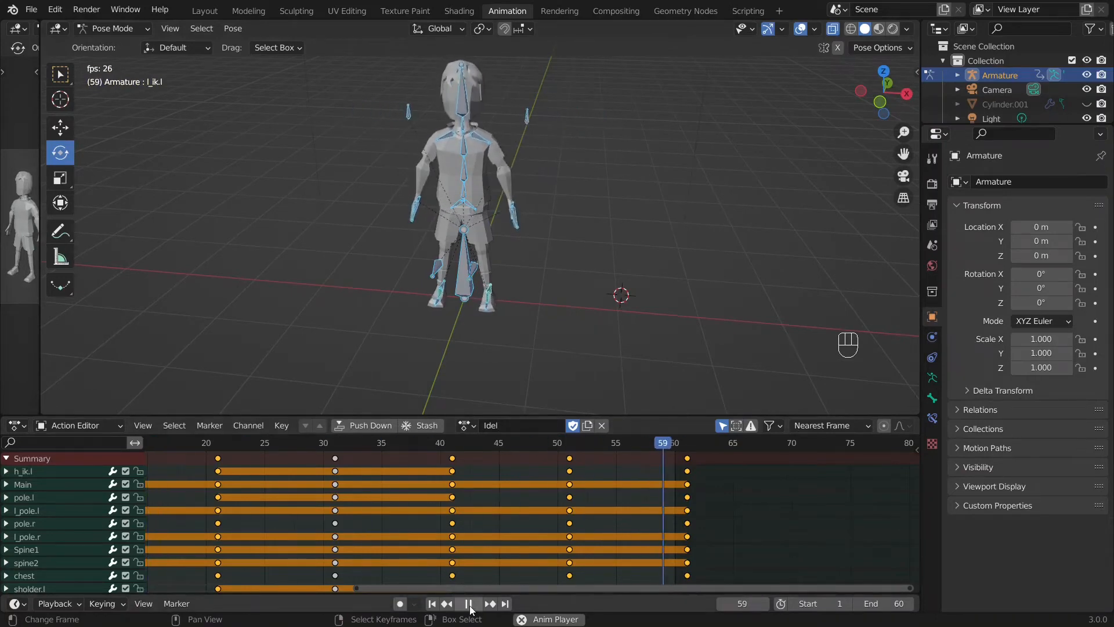
pyautogui.press('space')
# Save the file and return the animation to frame 1.
pyautogui.press('ctrl')
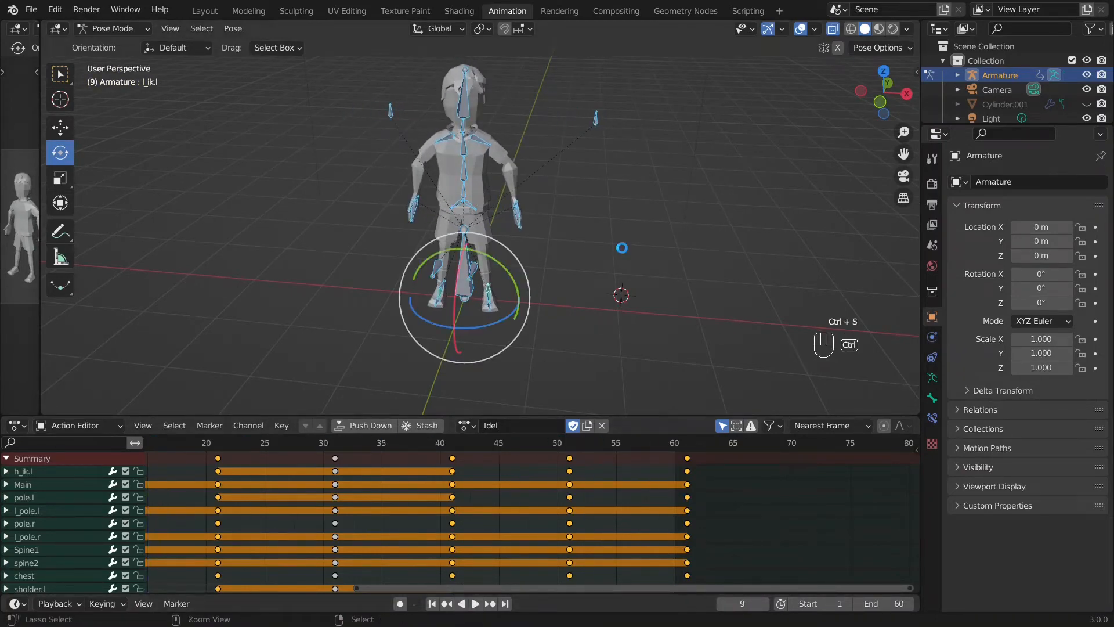
pyautogui.hotkey('ctrl', 's')
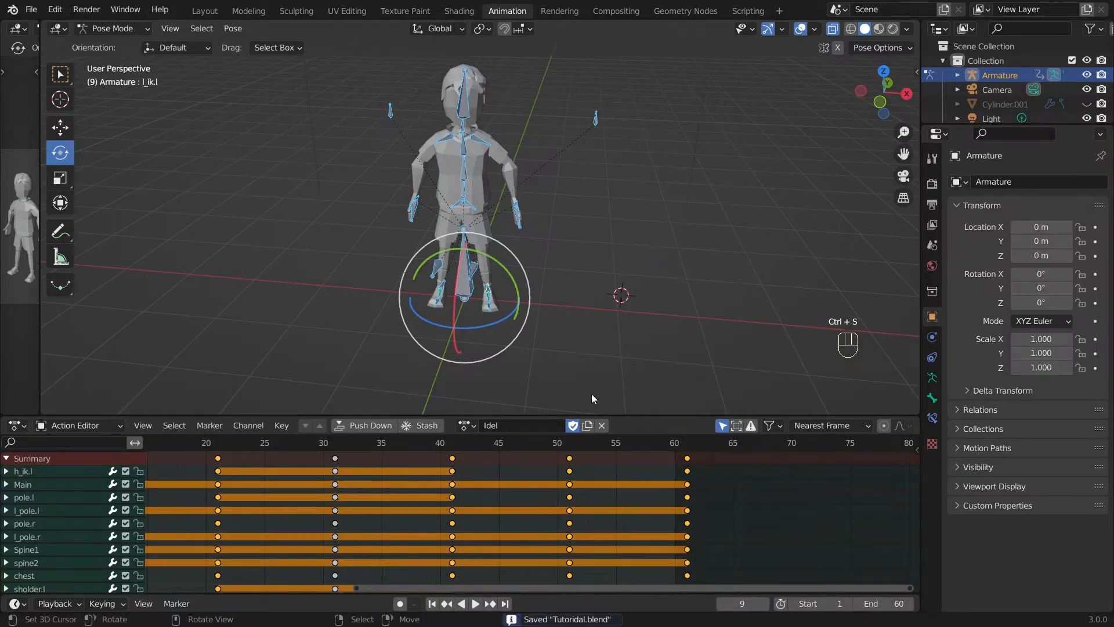
pyautogui.moveTo(648, 284); pyautogui.dragTo(611, 319, button='middle')
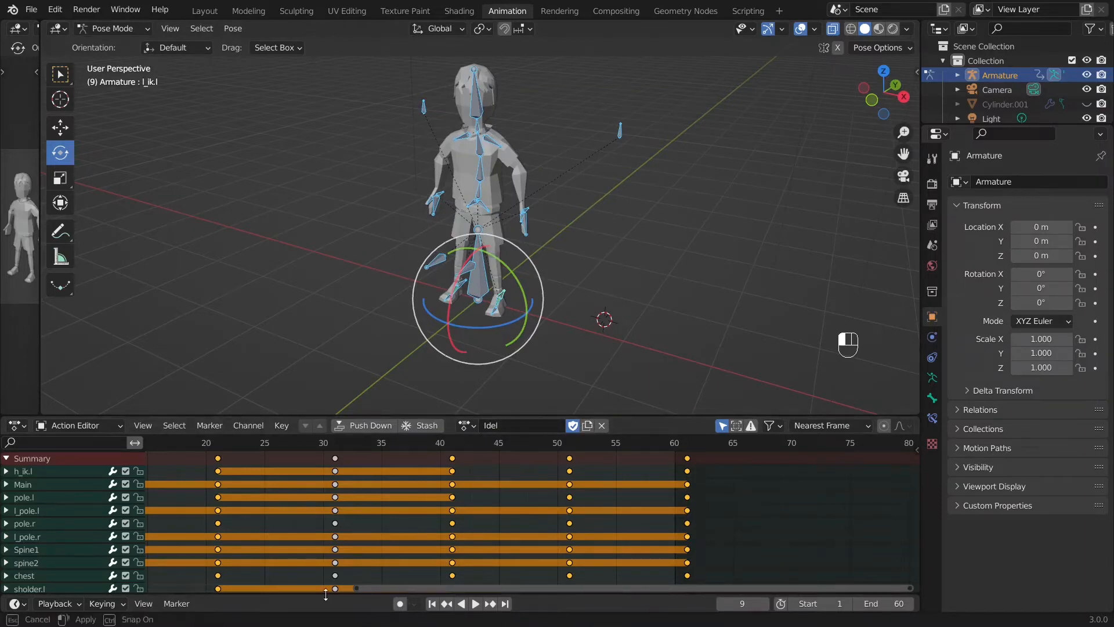
pyautogui.moveTo(433, 587); pyautogui.dragTo(250, 498)
pyautogui.click(235, 442)
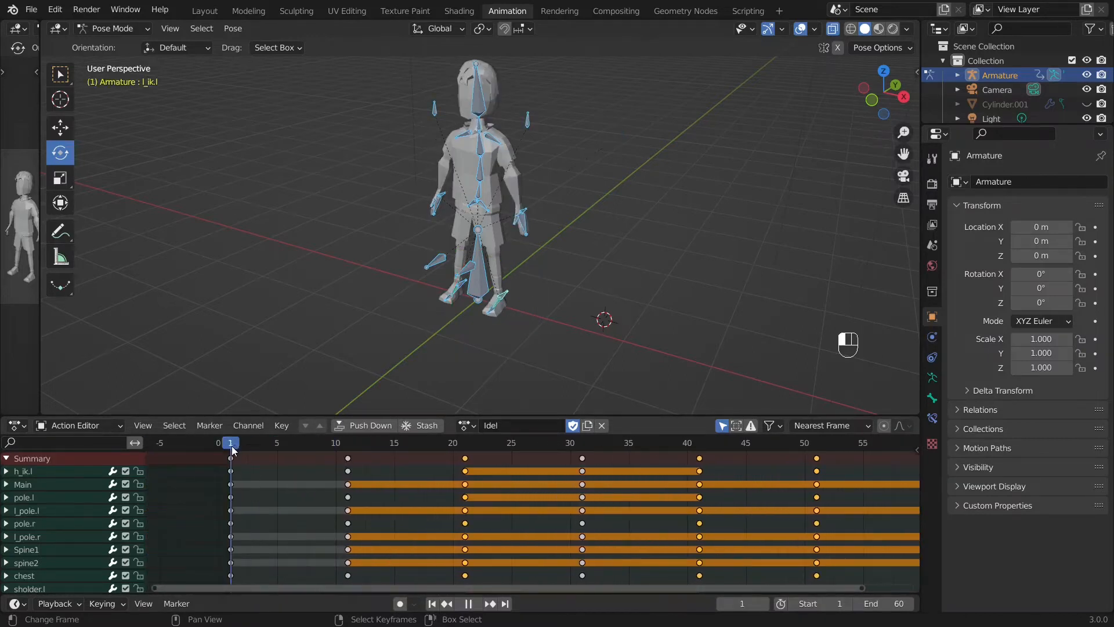
# Duplicate the Idel action as a new action, name it Walk, and give it a fake user.
pyautogui.click(587, 426)
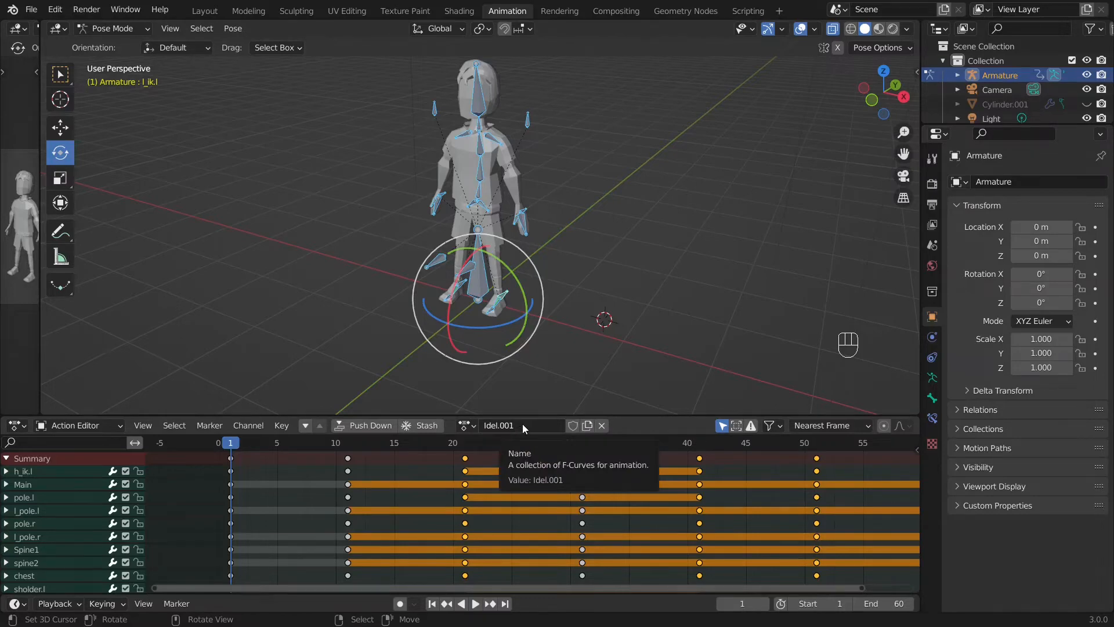
pyautogui.click(523, 427)
pyautogui.write('Walk')
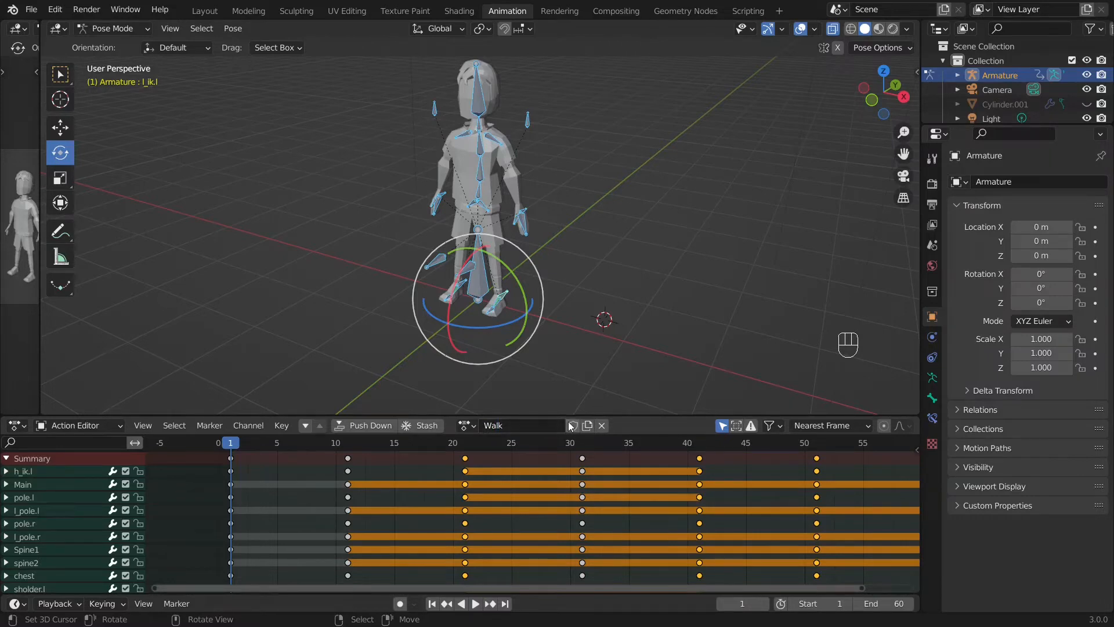
pyautogui.click(571, 425)
# Delete the Walk action's summary keyframes at frames 11, 21, 31, 41 and 51.
pyautogui.click(349, 458)
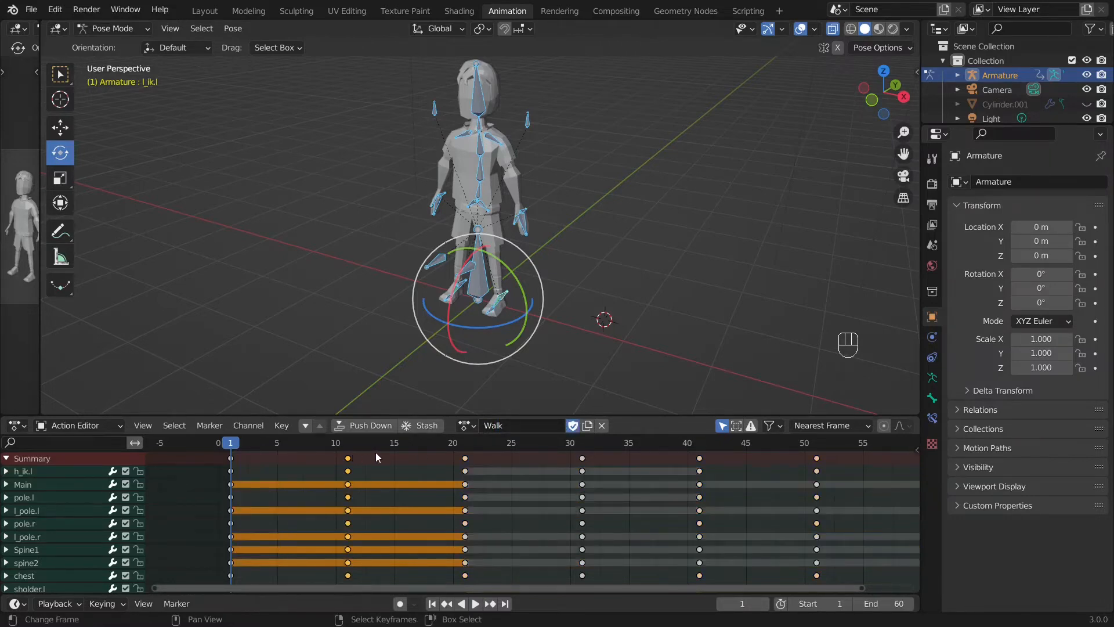
pyautogui.keyDown('shift'); pyautogui.click(464, 457); pyautogui.keyUp('shift')
pyautogui.keyDown('shift'); pyautogui.click(582, 457); pyautogui.keyUp('shift')
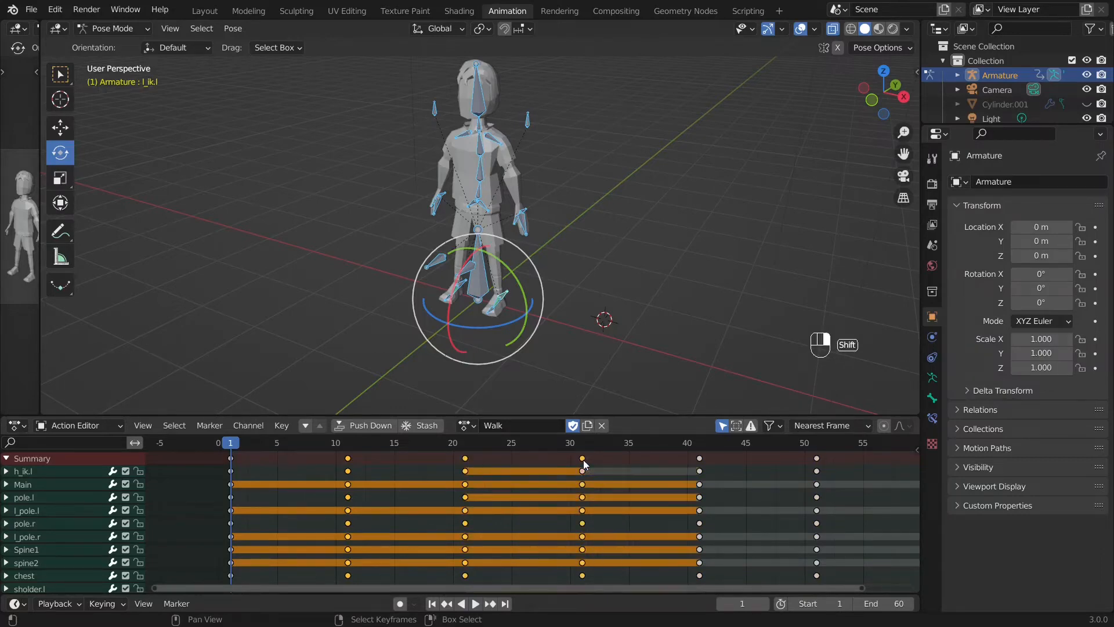
pyautogui.keyDown('shift'); pyautogui.click(699, 458); pyautogui.keyUp('shift')
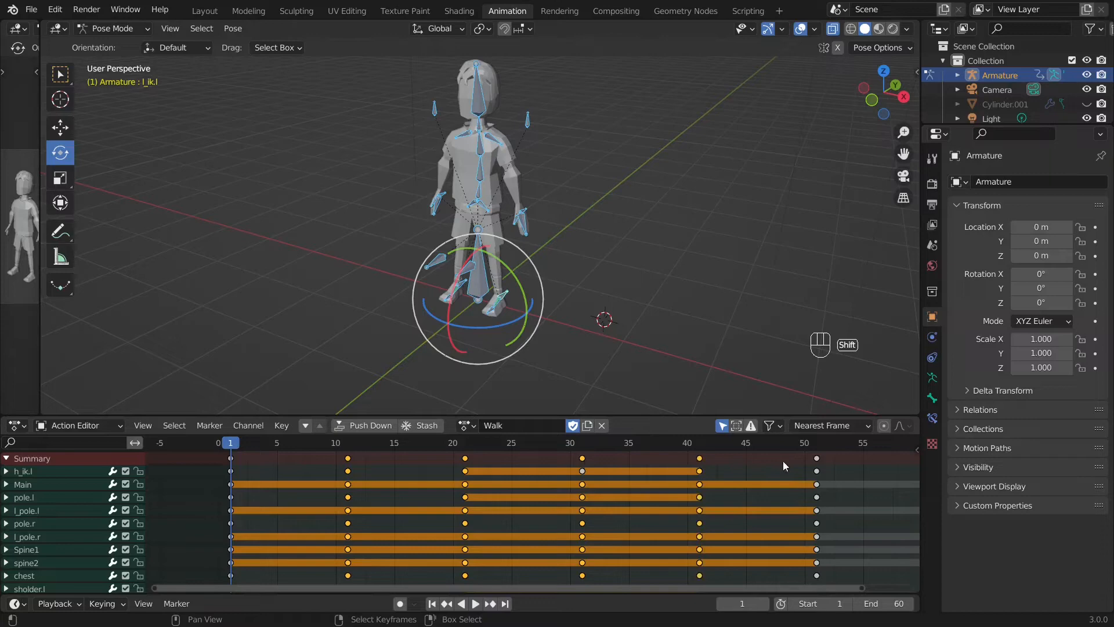
pyautogui.keyDown('shift'); pyautogui.click(819, 459); pyautogui.keyUp('shift')
pyautogui.press('Delete')
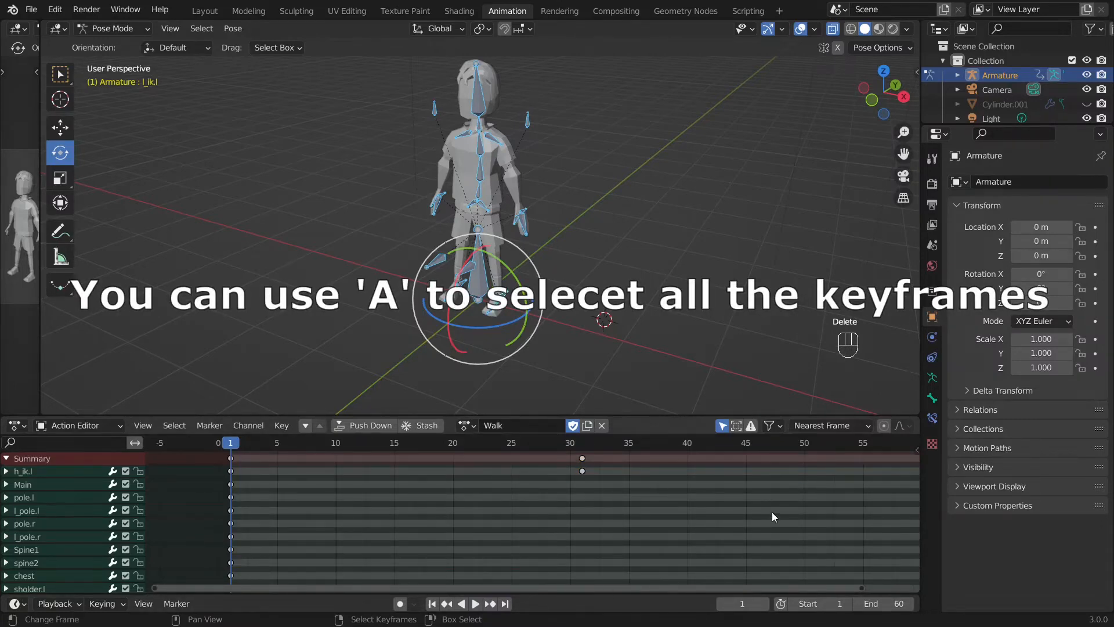
# Delete all remaining keyframes of the Walk action at frames 61, 31 and 1 so the action is empty.
pyautogui.moveTo(772, 512); pyautogui.dragTo(600, 531, button='middle')
pyautogui.keyDown('ctrl'); pyautogui.scroll(-5, 600, 531); pyautogui.keyUp('ctrl')
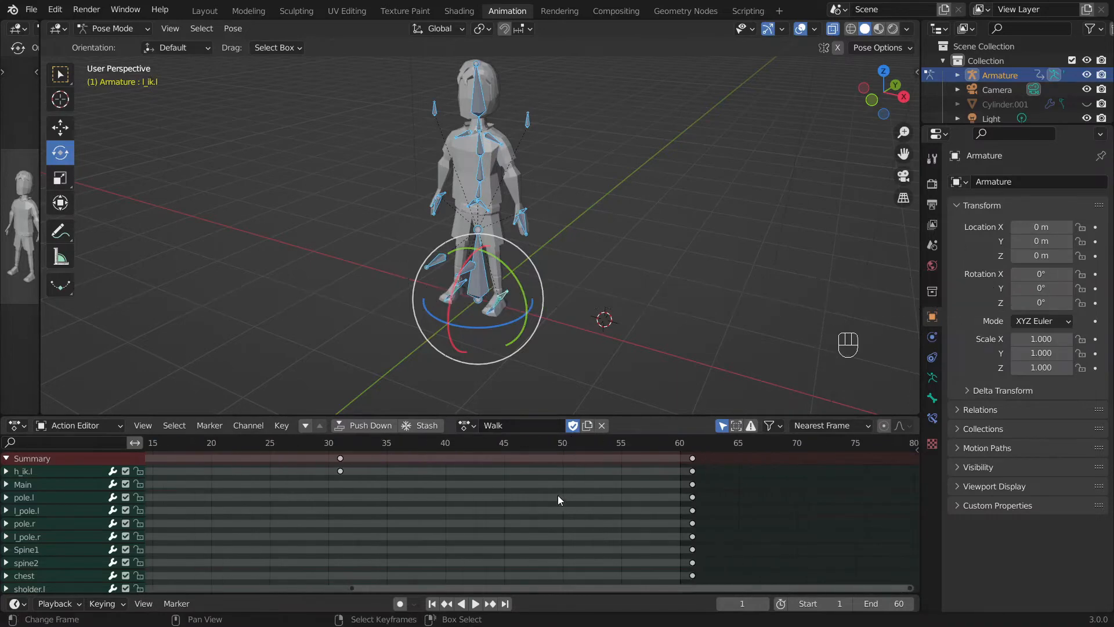
pyautogui.click(692, 459)
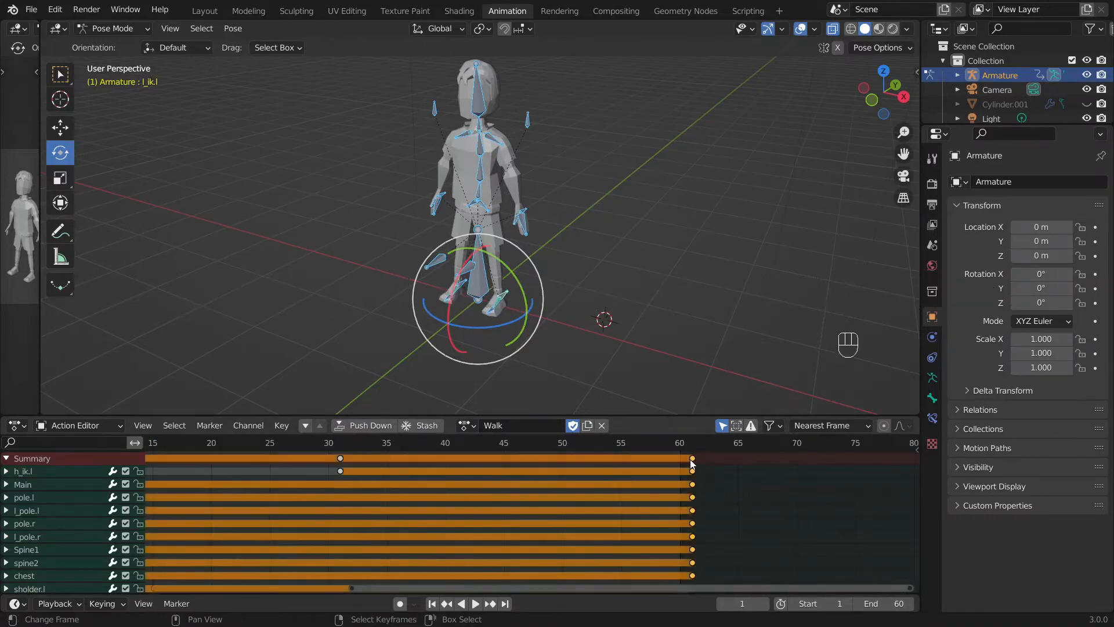
pyautogui.press('Delete')
pyautogui.click(339, 458)
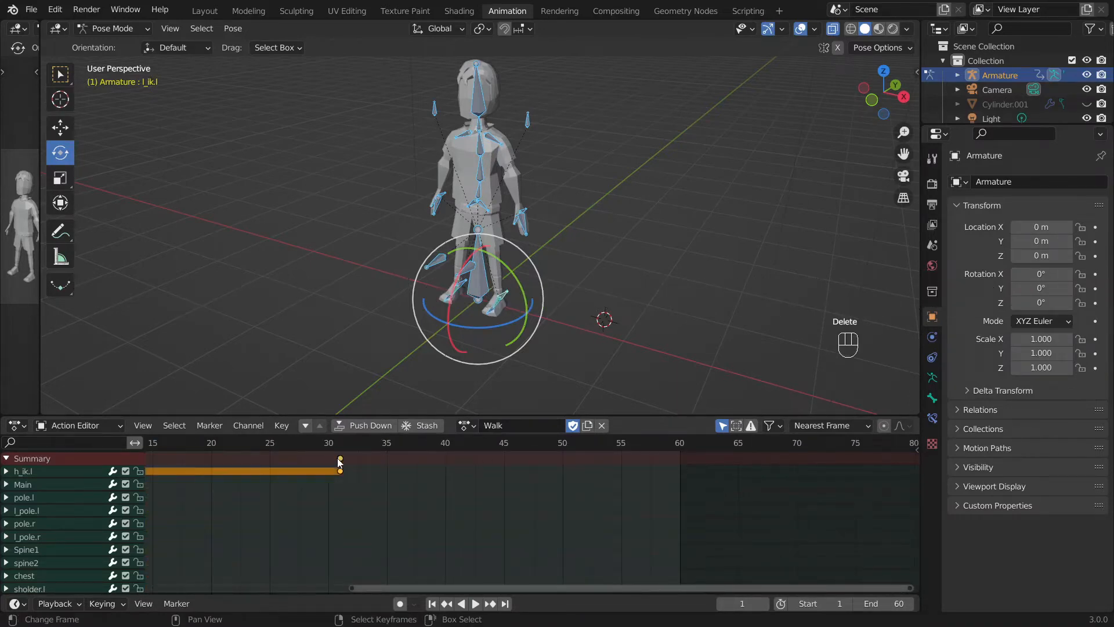
pyautogui.press('Delete')
pyautogui.scroll(1, 430, 505)
pyautogui.scroll(-4, 439, 515)
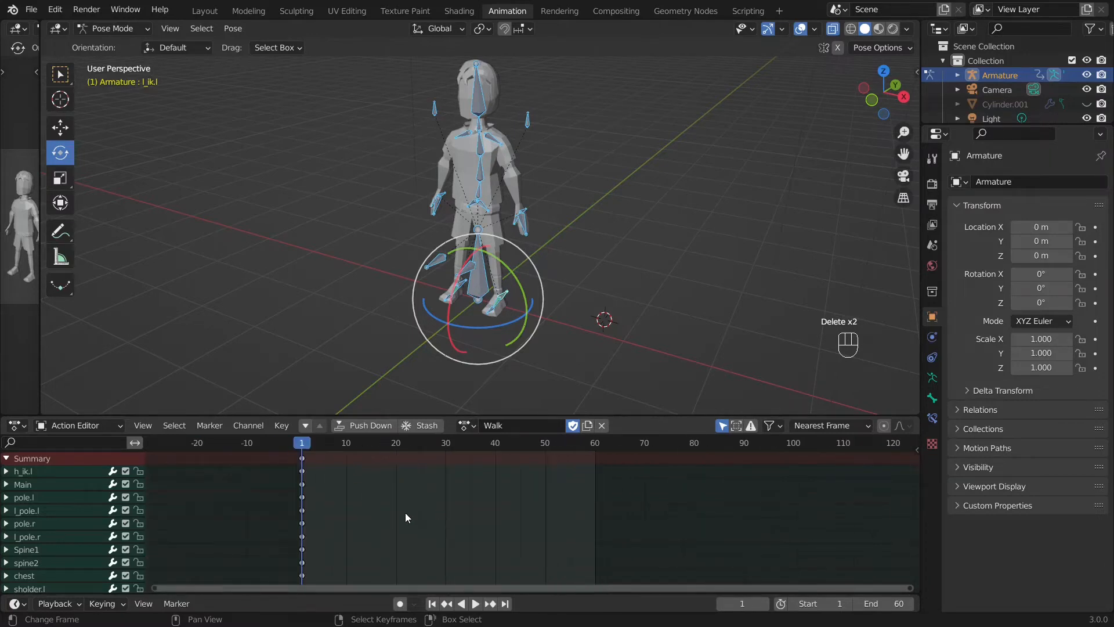
pyautogui.moveTo(418, 360); pyautogui.dragTo(371, 385, button='middle')
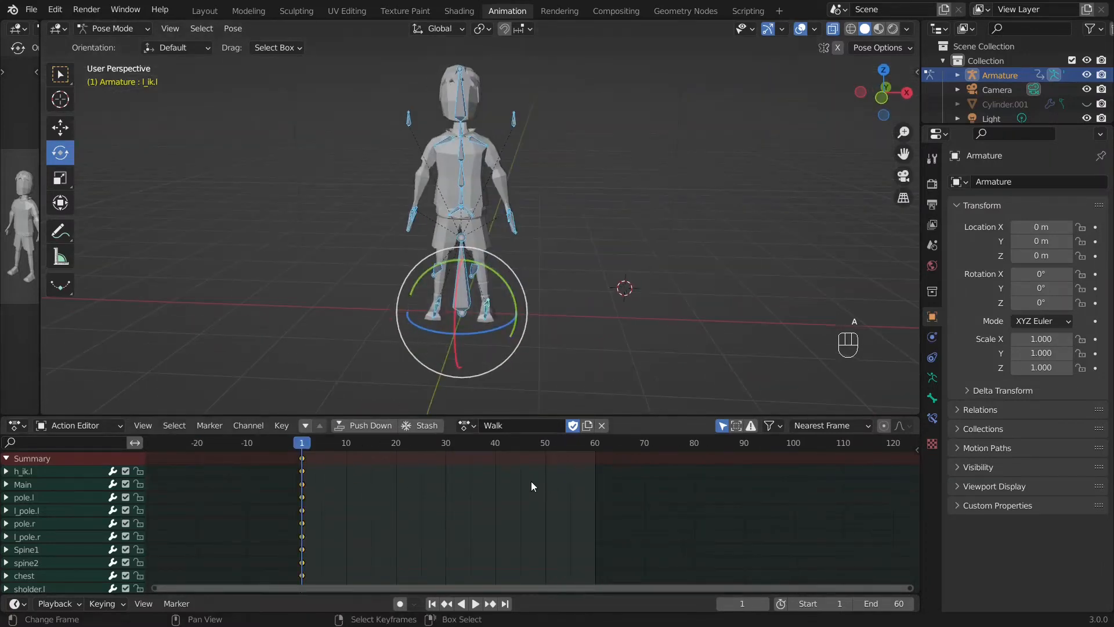
pyautogui.press('Delete')
# Reassign the Walk action to the armature, and switch to the Idel action to scrub through its animation.
pyautogui.click(429, 426)
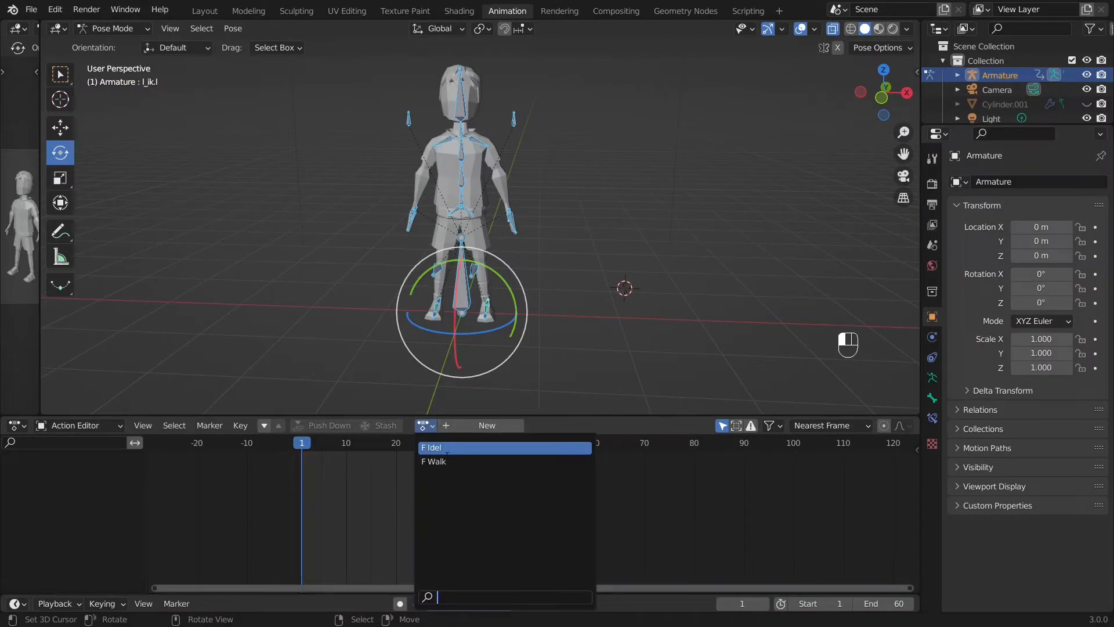
pyautogui.click(443, 462)
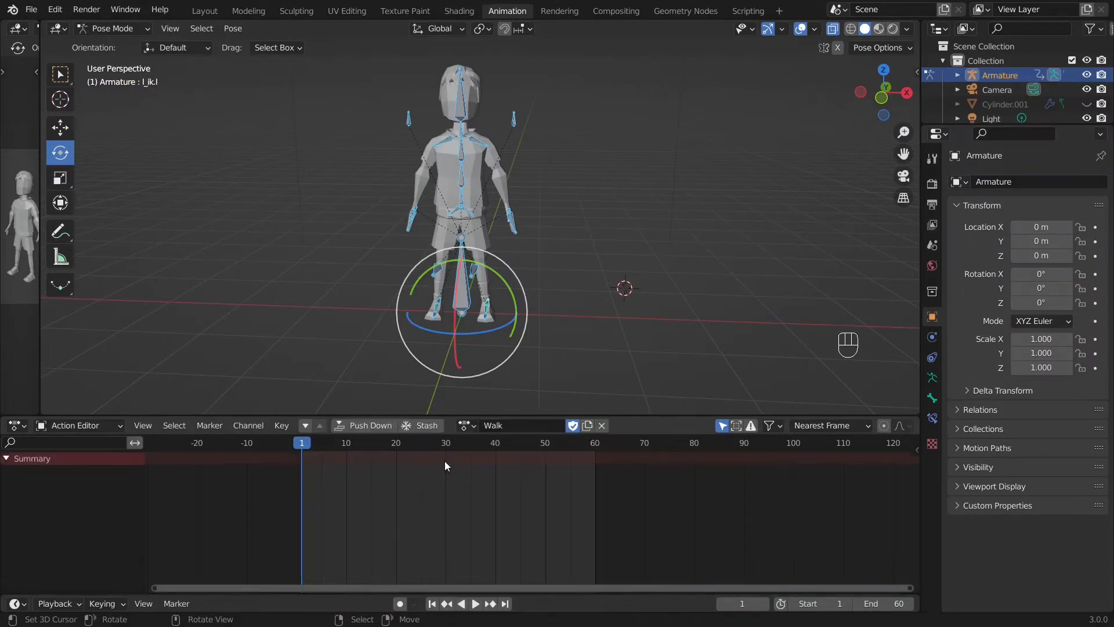
pyautogui.click(462, 426)
pyautogui.click(474, 451)
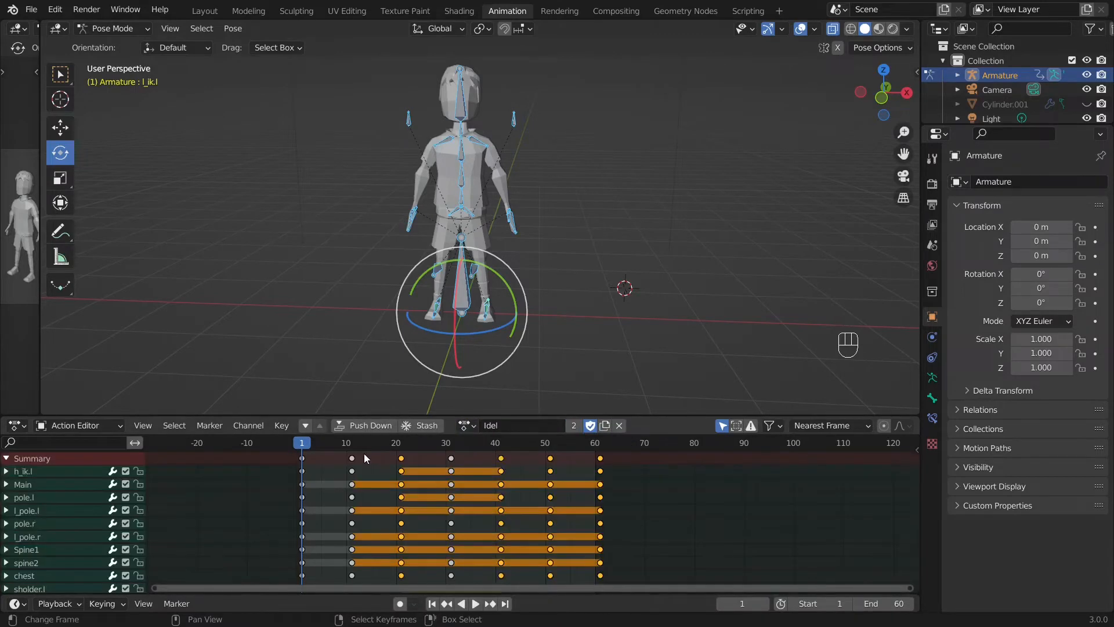
pyautogui.press('space')
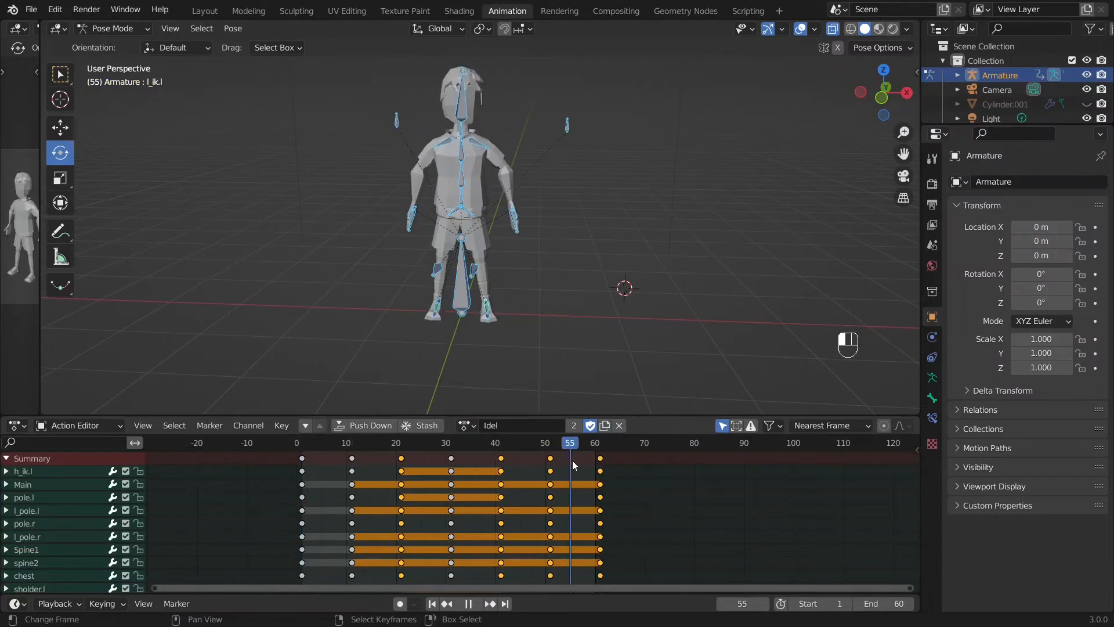
pyautogui.click(297, 464)
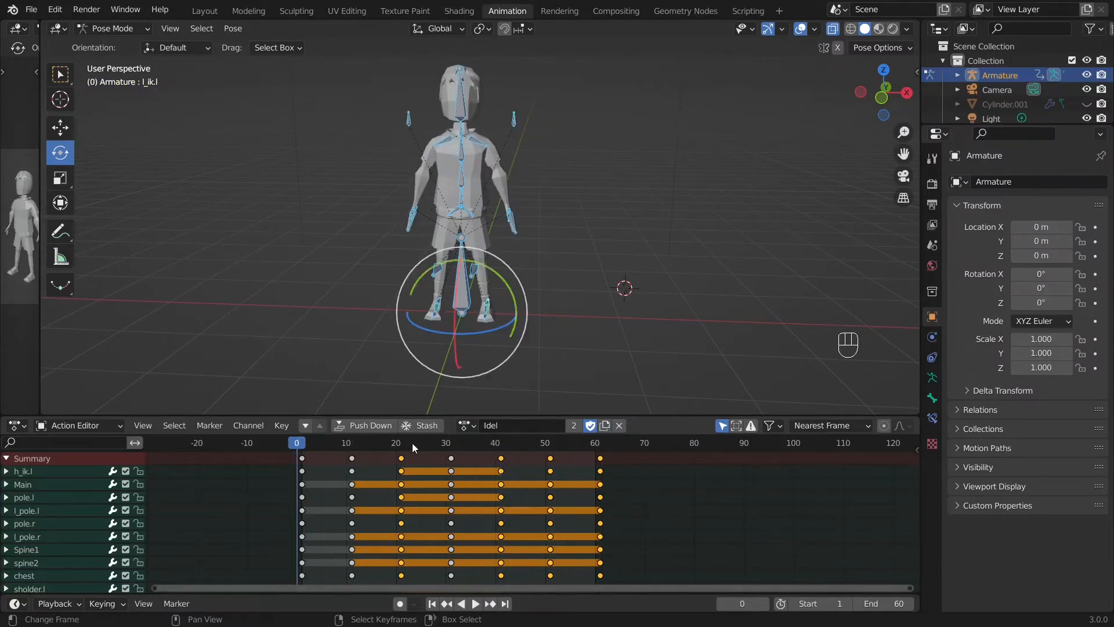
# Switch the armature back to the empty Walk action and scrub near the start of the timeline.
pyautogui.click(464, 425)
pyautogui.click(493, 461)
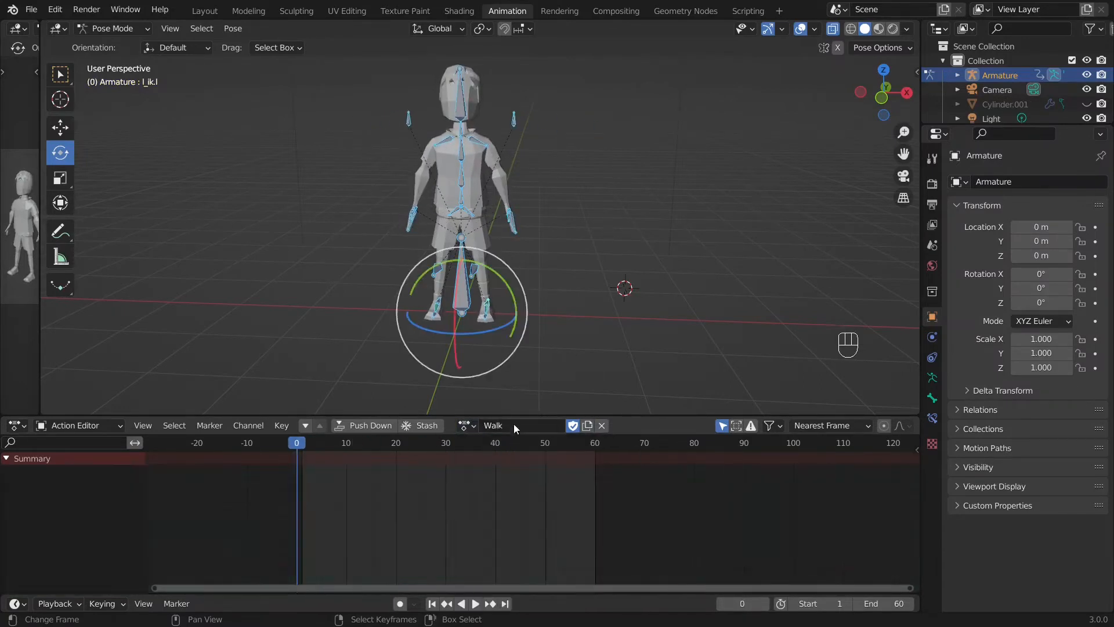
pyautogui.press('space')
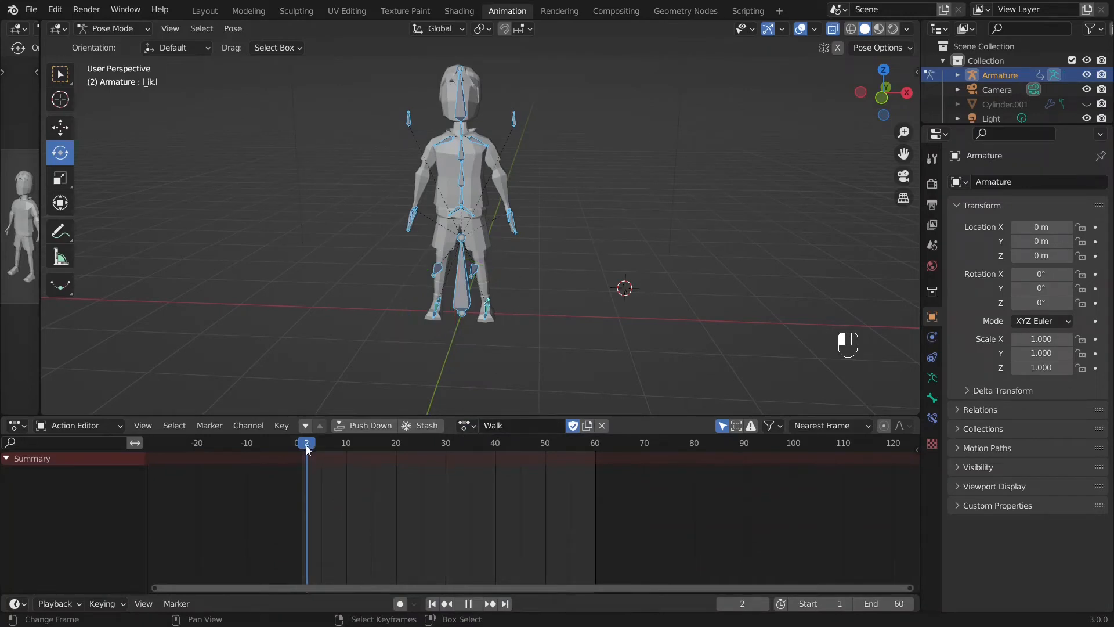
# At frame 1 of the Walk action, move the left hand's IK control forward from the side view.
pyautogui.click(303, 447)
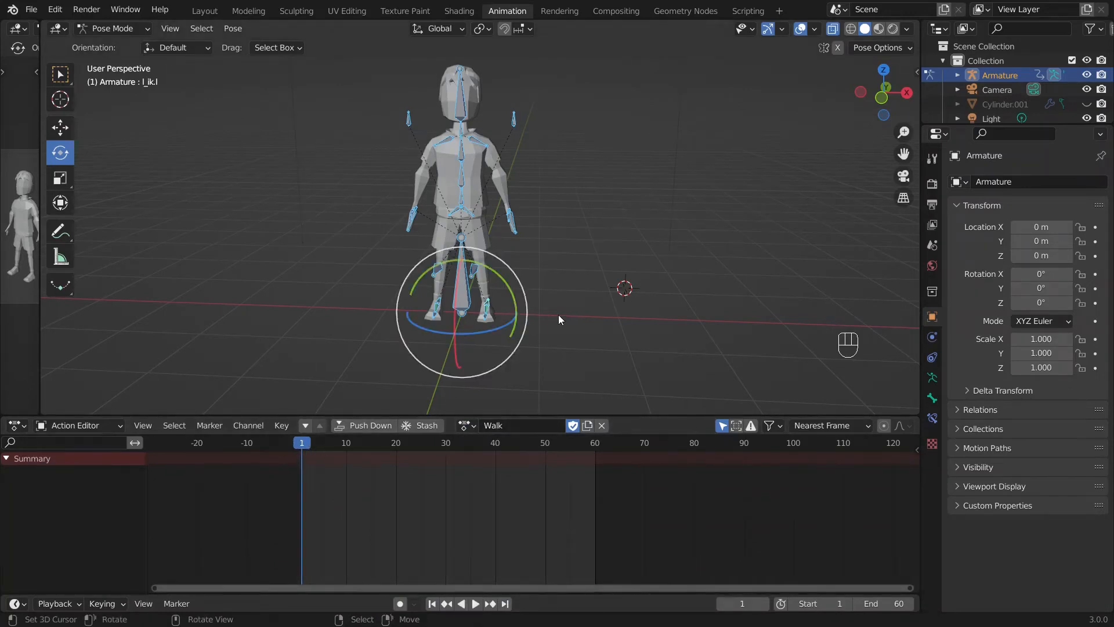
pyautogui.press('KP_3')
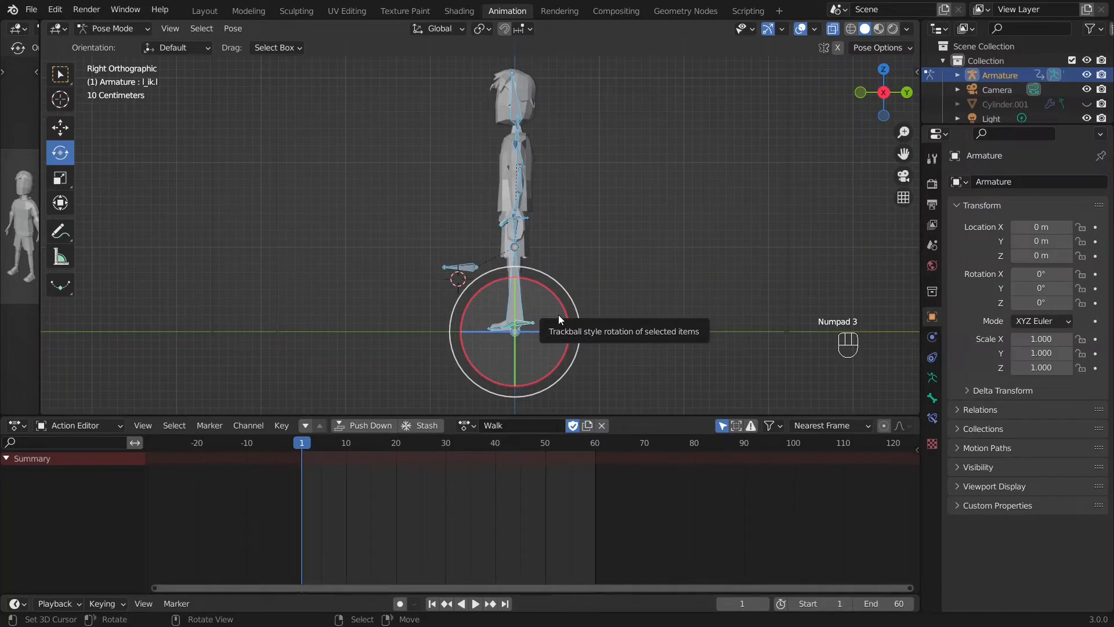
pyautogui.scroll(4, 697, 229)
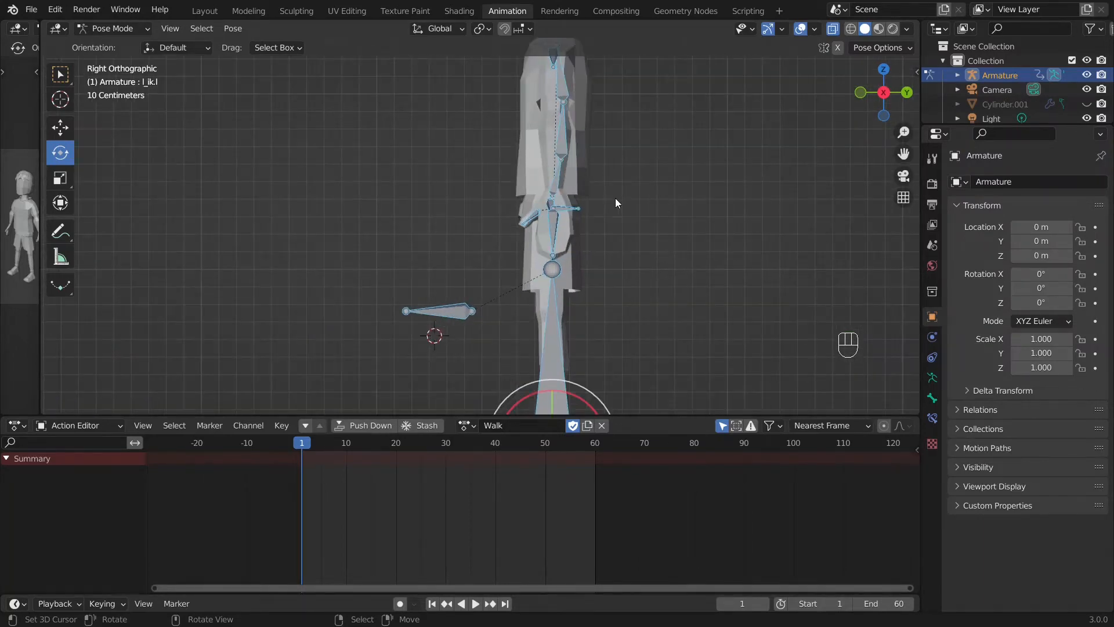
pyautogui.scroll(-2, 616, 202)
pyautogui.click(543, 216)
pyautogui.press('g')
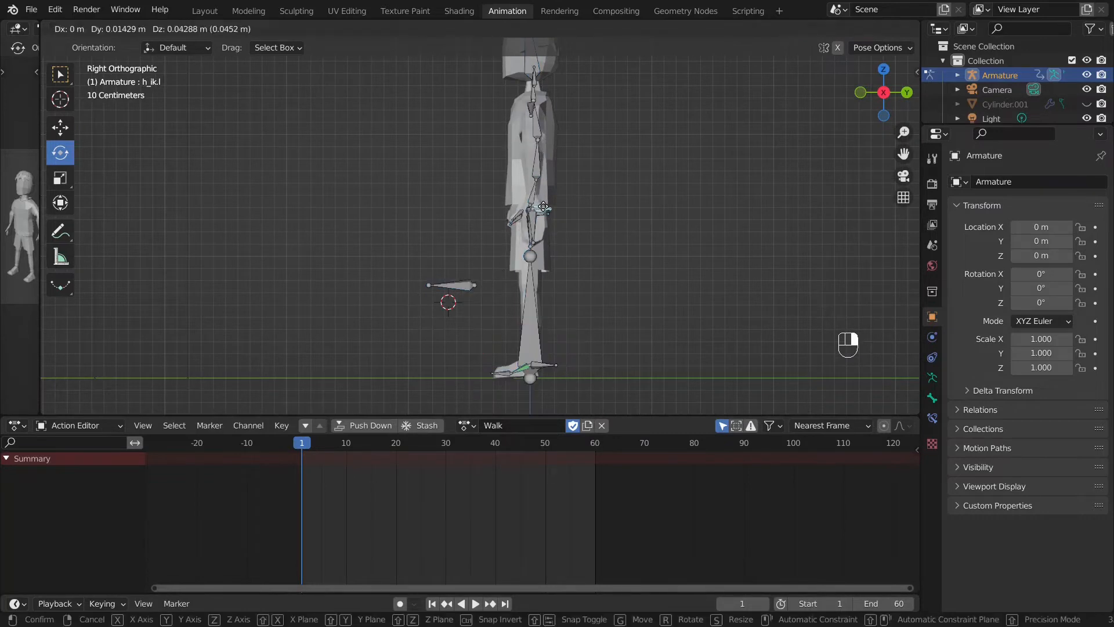
pyautogui.click(514, 204)
pyautogui.moveTo(514, 205); pyautogui.dragTo(530, 133, button='middle')
pyautogui.moveTo(532, 100); pyautogui.dragTo(554, 123, button='right')
pyautogui.moveTo(501, 223); pyautogui.dragTo(506, 220, button='right')
pyautogui.hotkey('ctrl', 'z')
# Move the right hand's IK control backward, behind the hip.
pyautogui.scroll(4, 506, 220)
pyautogui.moveTo(551, 191); pyautogui.dragTo(572, 195, button='right')
pyautogui.scroll(-3, 572, 194)
pyautogui.moveTo(607, 197); pyautogui.dragTo(540, 230, button='middle')
pyautogui.rightClick(586, 198)
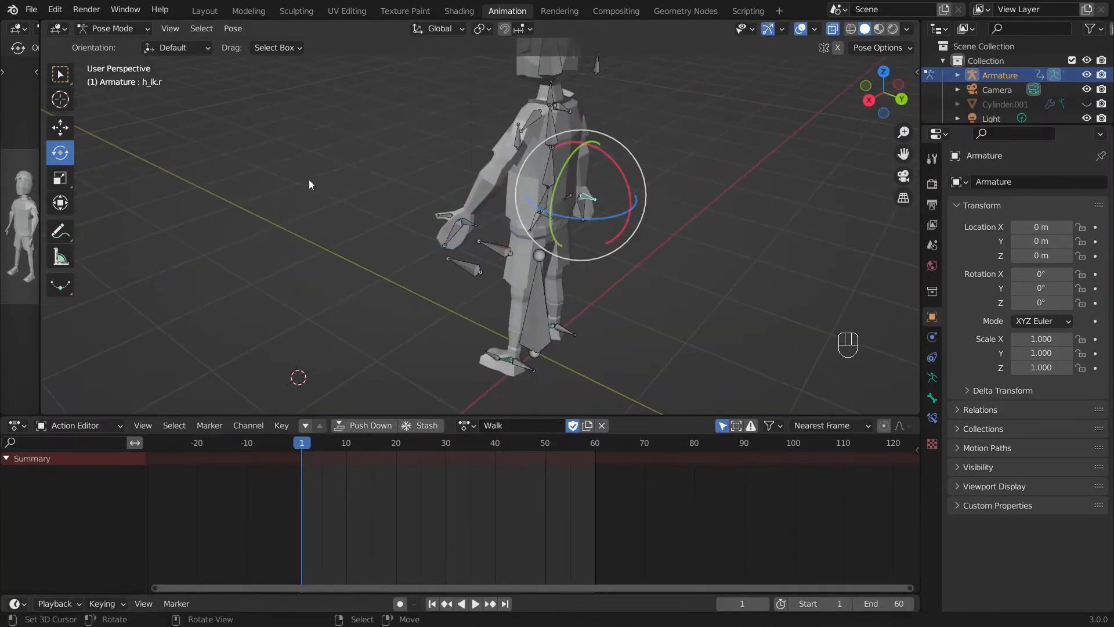
# Use the Transform tool to refine the right hand IK control's position and rotation beside the body.
pyautogui.click(59, 201)
pyautogui.moveTo(654, 217); pyautogui.dragTo(673, 224)
pyautogui.moveTo(488, 223); pyautogui.dragTo(272, 233, button='middle')
pyautogui.moveTo(330, 238); pyautogui.dragTo(288, 240)
pyautogui.moveTo(390, 188); pyautogui.dragTo(391, 177)
pyautogui.moveTo(399, 153)
pyautogui.mouseDown()
pyautogui.moveTo(399, 104)
pyautogui.moveTo(402, 150)
pyautogui.mouseUp()
pyautogui.moveTo(412, 192); pyautogui.dragTo(571, 228, button='middle')
pyautogui.moveTo(518, 263); pyautogui.dragTo(541, 266)
# Fine-tune the arm controls so both arms swing naturally, one ahead of the body and one behind it.
pyautogui.moveTo(616, 105); pyautogui.dragTo(582, 128, button='right')
pyautogui.moveTo(586, 232); pyautogui.dragTo(391, 213, button='middle')
pyautogui.moveTo(396, 232); pyautogui.dragTo(436, 210, button='right')
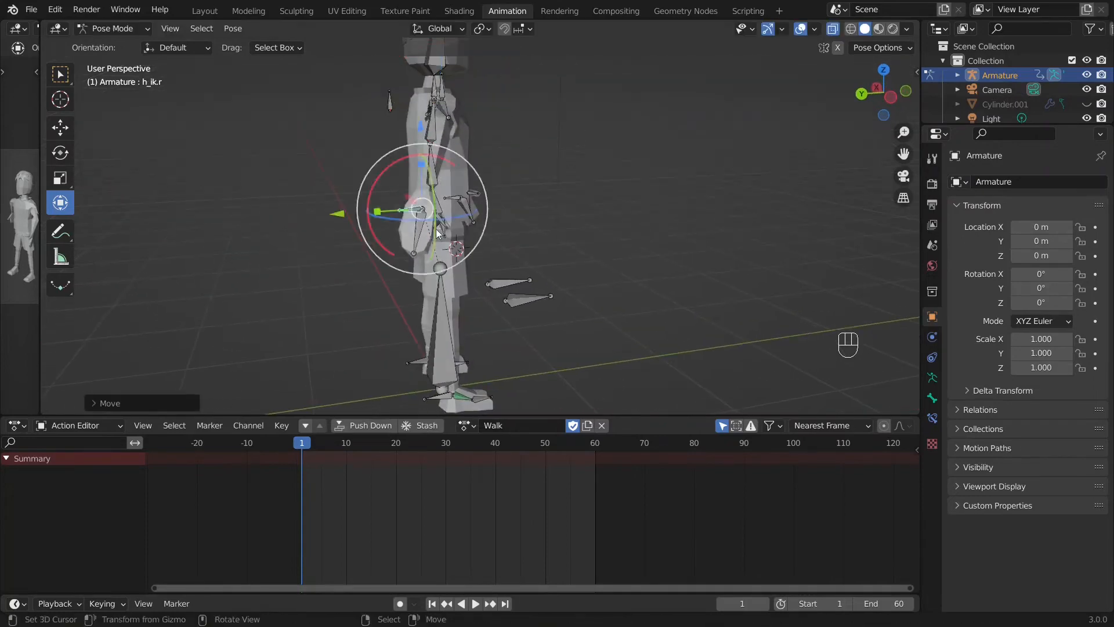
pyautogui.moveTo(441, 210); pyautogui.dragTo(635, 184, button='middle')
pyautogui.moveTo(635, 184); pyautogui.dragTo(606, 205, button='right')
pyautogui.moveTo(605, 206); pyautogui.dragTo(742, 225, button='middle')
# In side view, move the left foot's IK control forward and the right foot's backward by about 0.33 m, then adjust both feet slightly.
pyautogui.rightClick(551, 361)
pyautogui.press('KP_3')
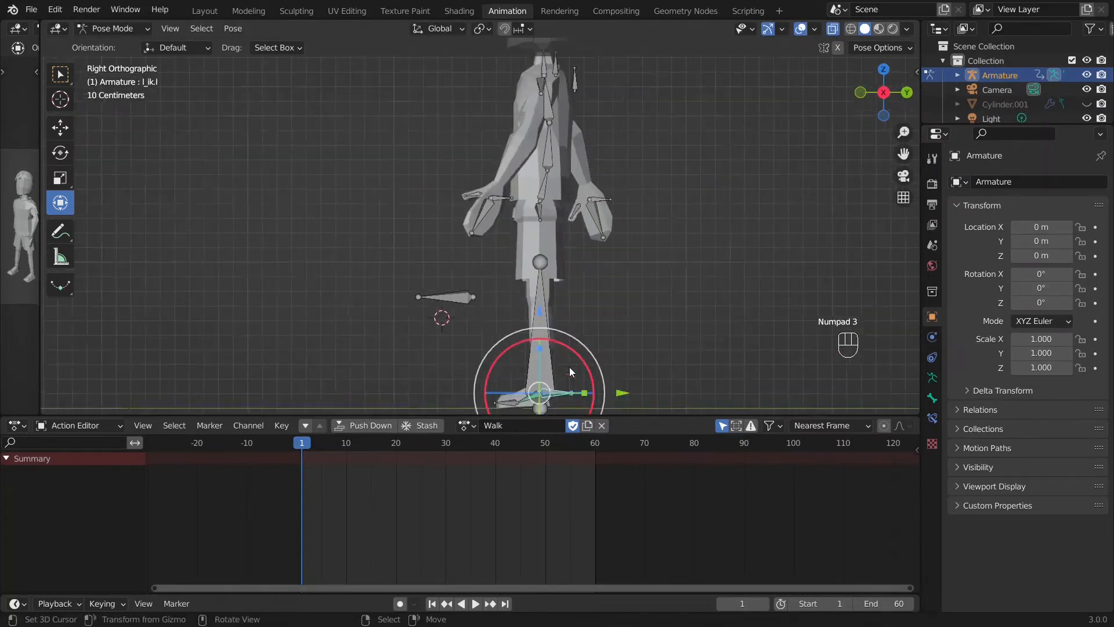
pyautogui.moveTo(603, 363); pyautogui.dragTo(556, 377)
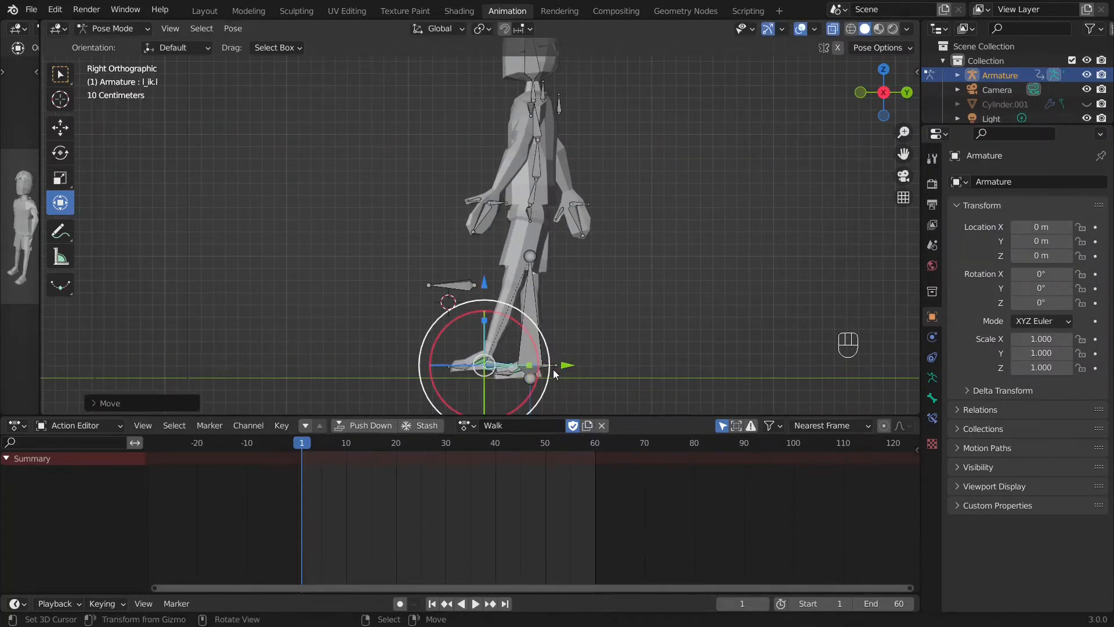
pyautogui.click(550, 370)
pyautogui.press('g')
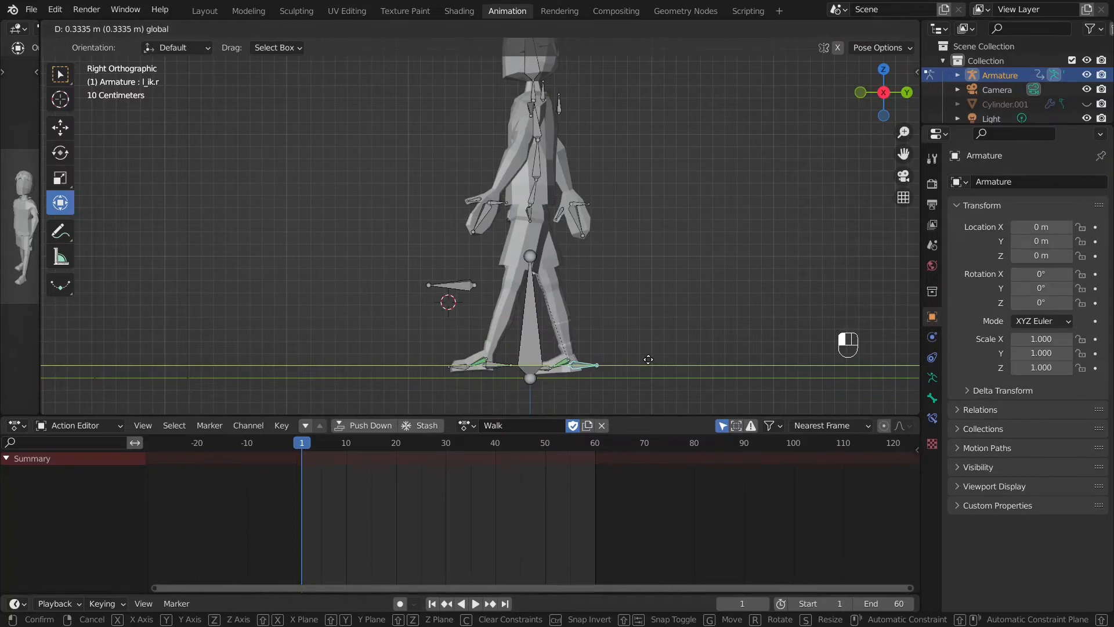
pyautogui.moveTo(648, 359); pyautogui.dragTo(648, 359)
pyautogui.moveTo(498, 364)
pyautogui.mouseDown(button='right')
pyautogui.moveTo(506, 345)
pyautogui.moveTo(503, 359)
pyautogui.mouseUp(button='right')
pyautogui.moveTo(590, 369); pyautogui.dragTo(593, 354, button='right')
# Shift the left knee's pole target slightly outward and switch to the Move tool.
pyautogui.moveTo(458, 341); pyautogui.dragTo(566, 324, button='middle')
pyautogui.moveTo(478, 270); pyautogui.dragTo(487, 266, button='right')
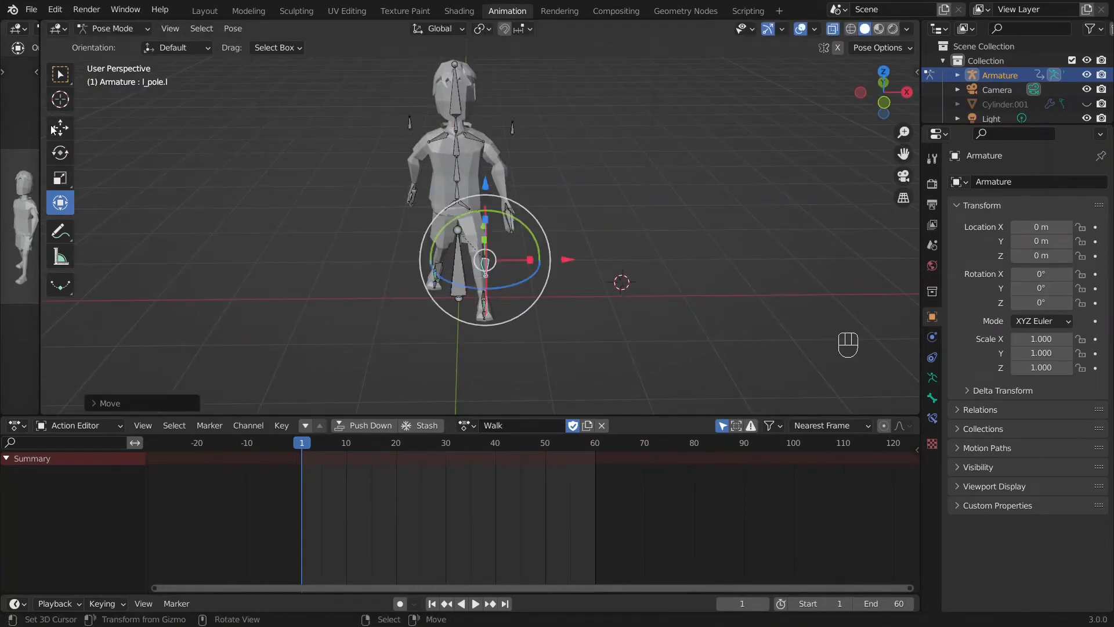
pyautogui.click(53, 128)
pyautogui.moveTo(480, 275); pyautogui.dragTo(454, 261, button='middle')
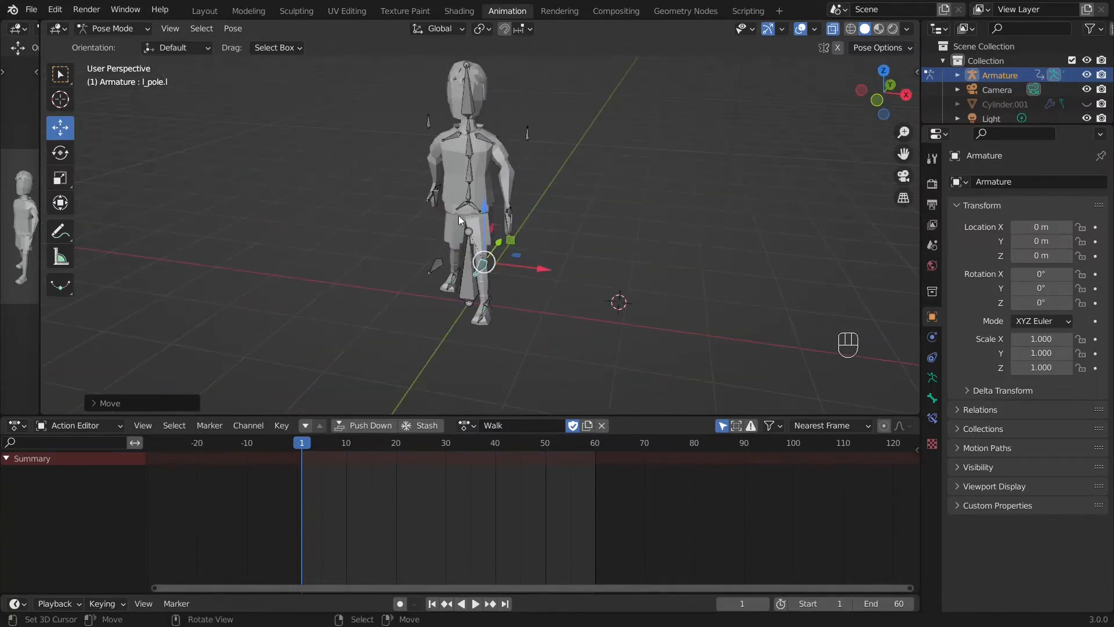
# Lower the Main bone slightly along Z from the side view so the feet settle on the ground.
pyautogui.click(464, 277)
pyautogui.press('KP_3')
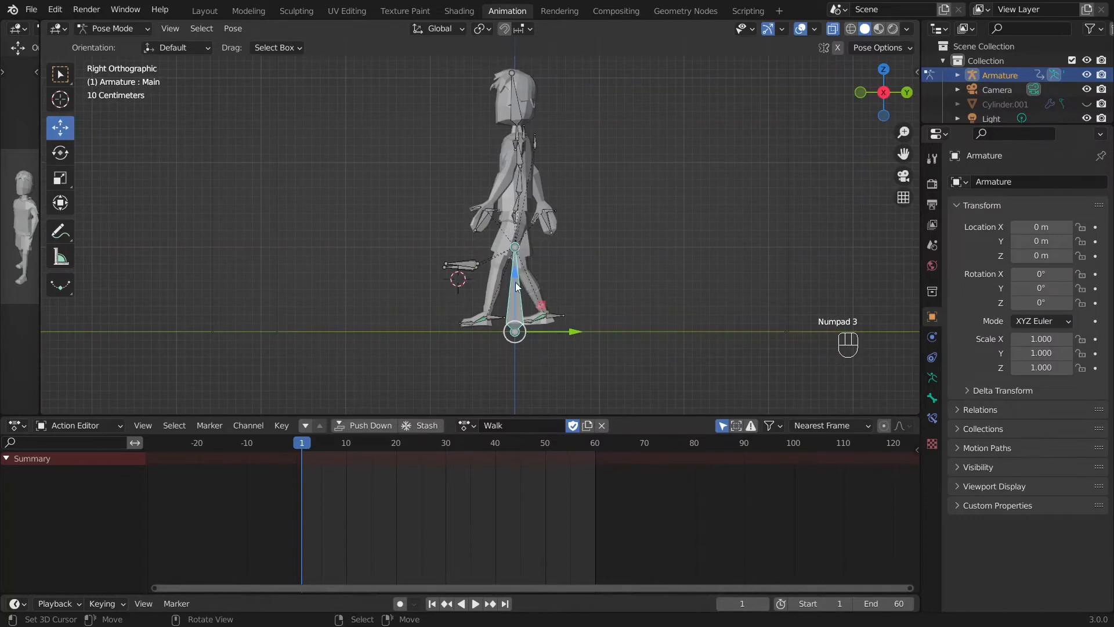
pyautogui.moveTo(516, 287); pyautogui.dragTo(516, 293)
pyautogui.moveTo(464, 283); pyautogui.dragTo(488, 183, button='middle')
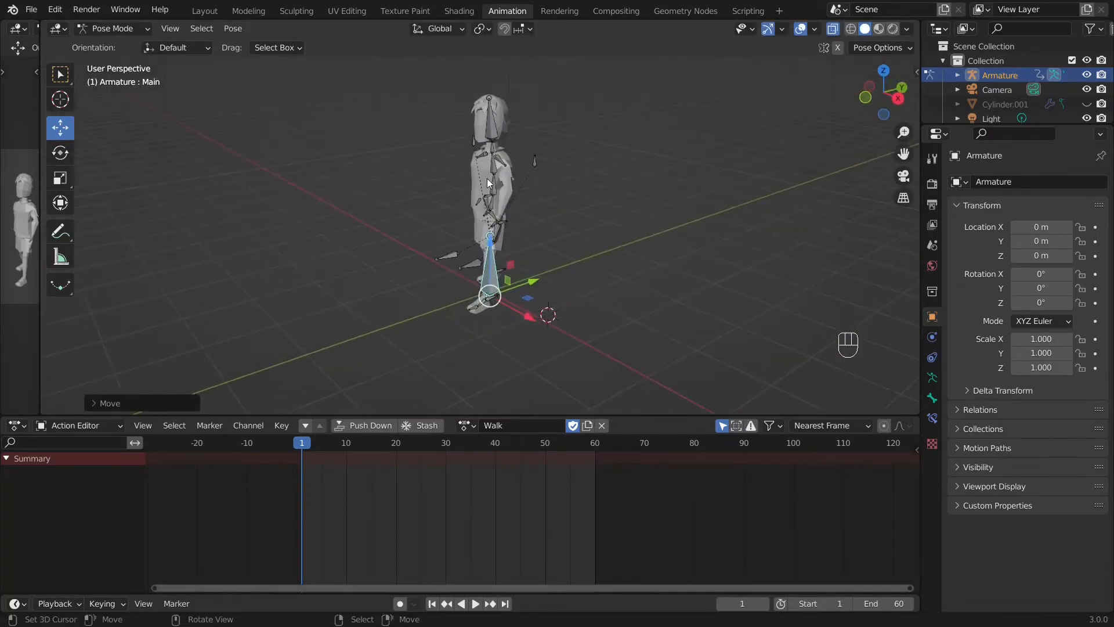
# Rotate the neck bone in side view so the head tilts forward.
pyautogui.click(495, 146)
pyautogui.press('KP_3')
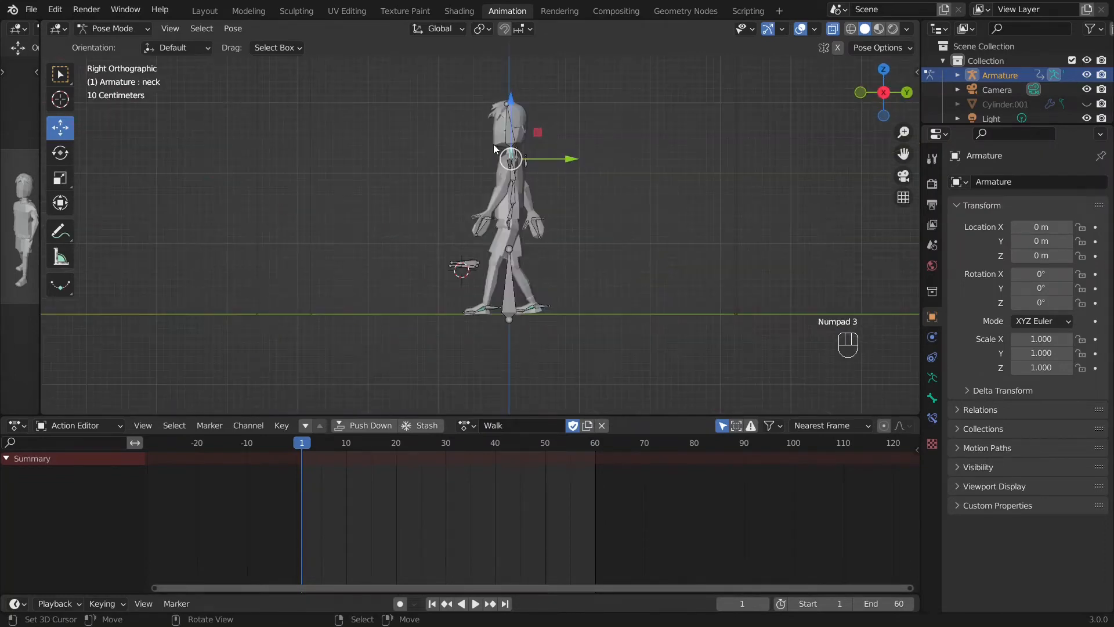
pyautogui.press('r')
pyautogui.click(676, 322)
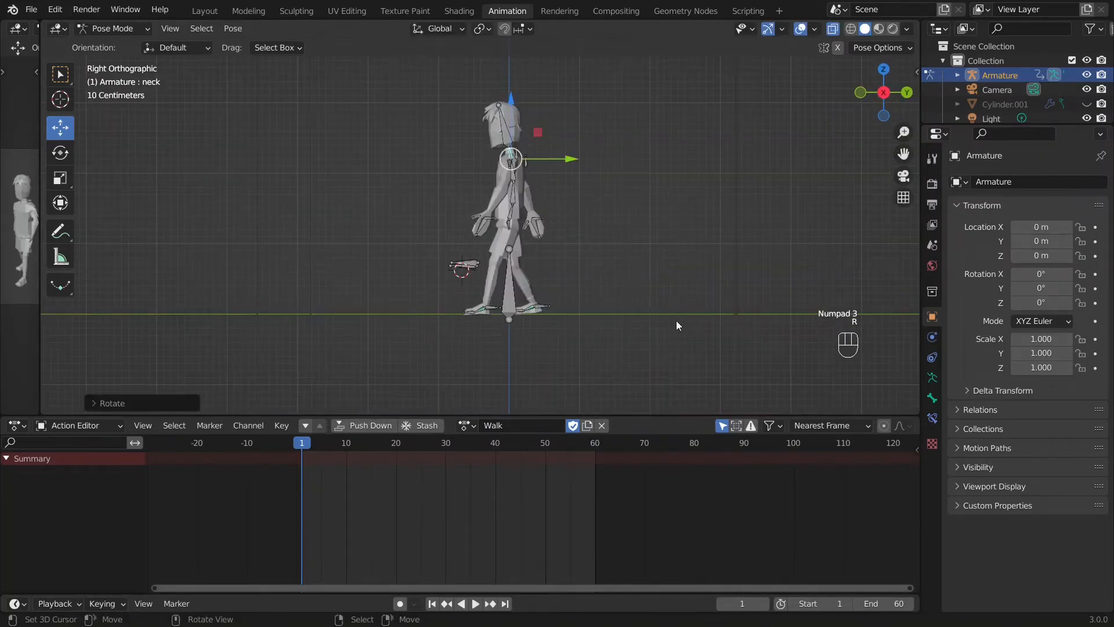
# Insert Location & Rotation keyframes for all bones at frame 1.
pyautogui.moveTo(677, 323); pyautogui.dragTo(655, 307, button='middle')
pyautogui.press('a')
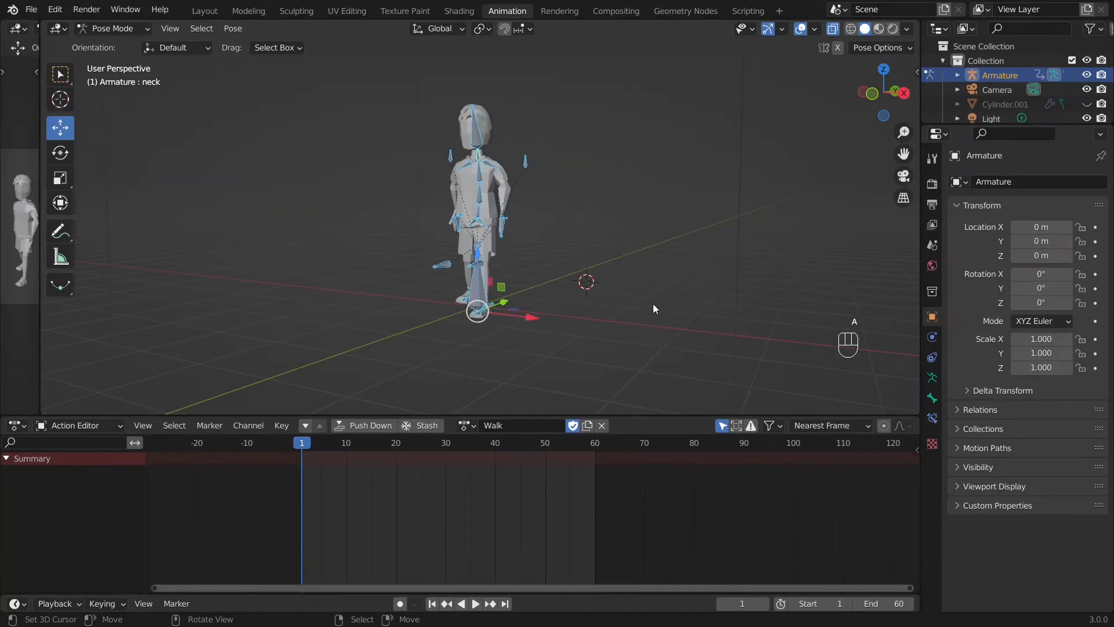
pyautogui.press('i')
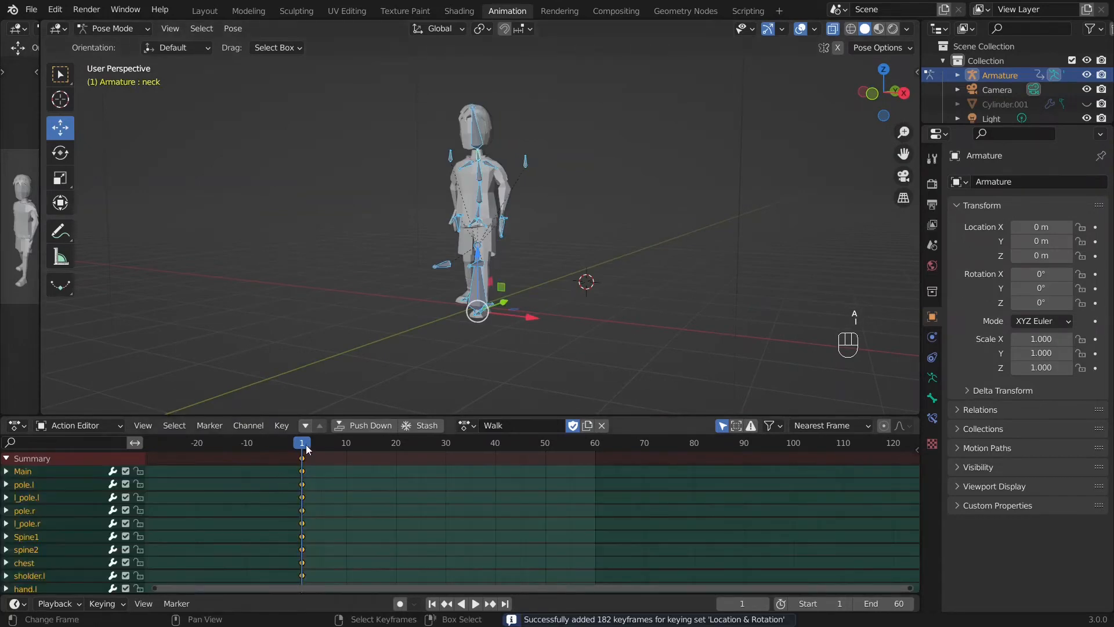
# Go to frame 11 and examine the foot positions from the side view.
pyautogui.moveTo(310, 453); pyautogui.dragTo(353, 444)
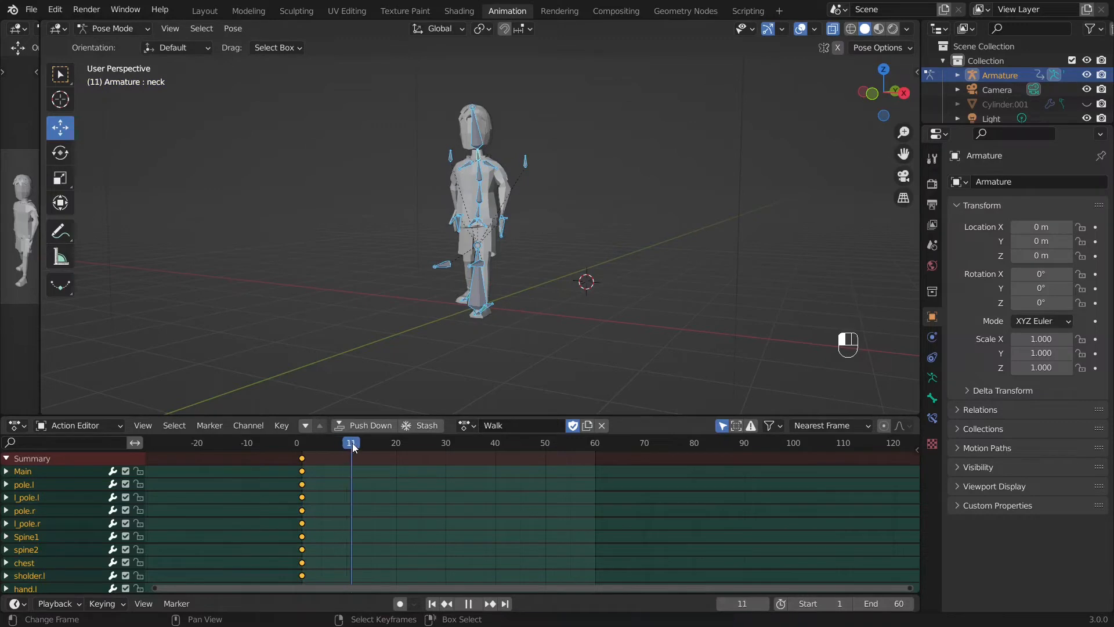
pyautogui.click(494, 305)
pyautogui.press('KP_3')
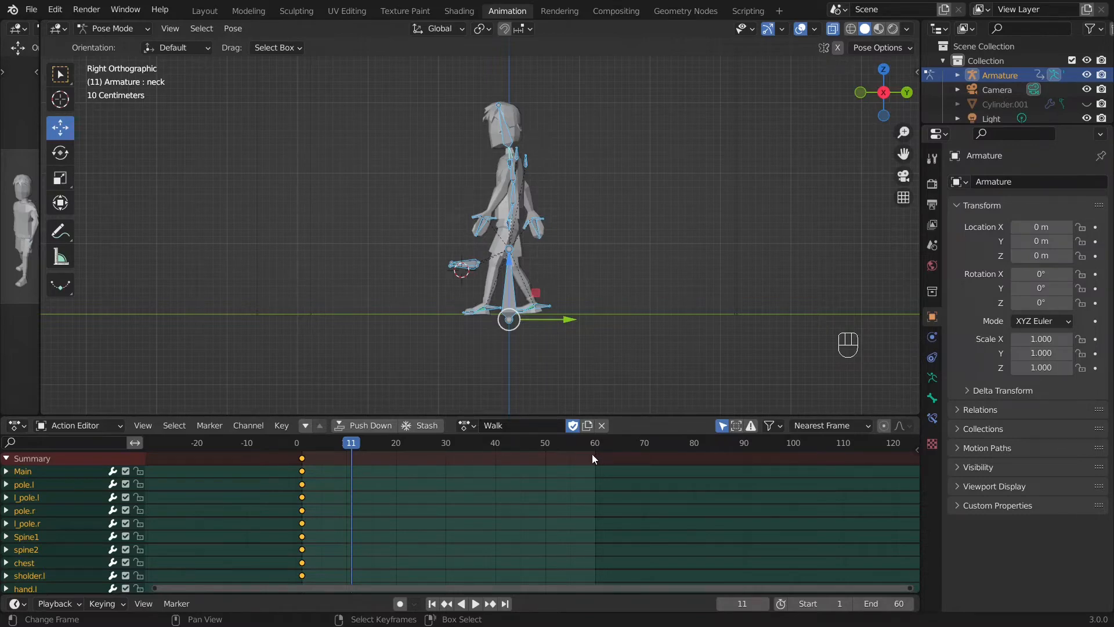
pyautogui.scroll(3, 554, 333)
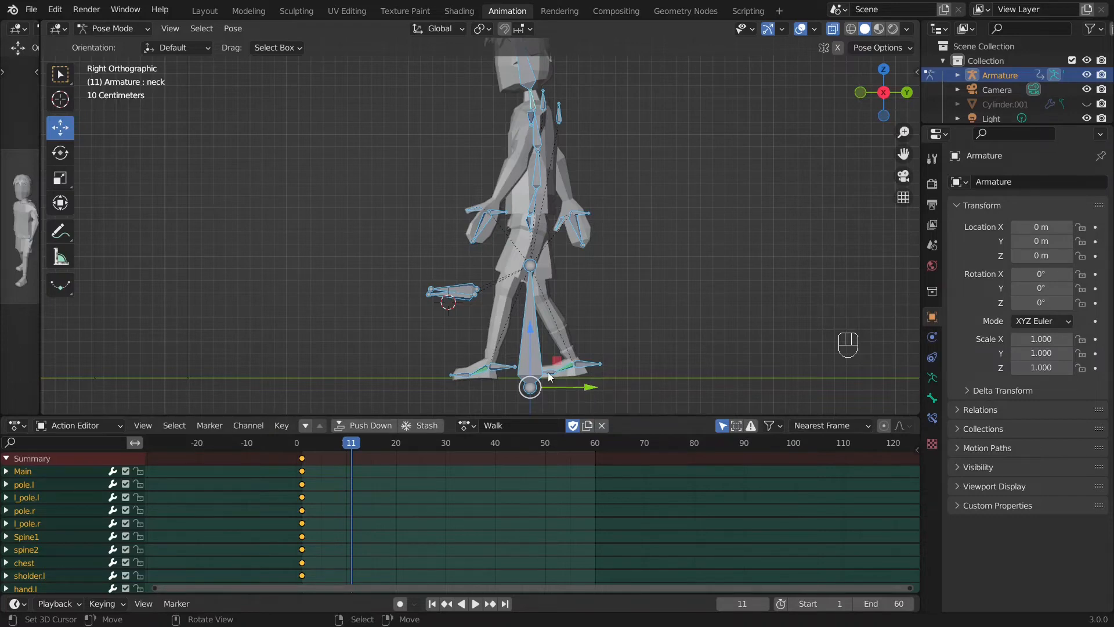
pyautogui.click(507, 370)
# At frame 21, copy the pose of all bones, paste it flipped, and insert Location & Rotation keyframes.
pyautogui.moveTo(353, 444); pyautogui.dragTo(402, 448)
pyautogui.press('space')
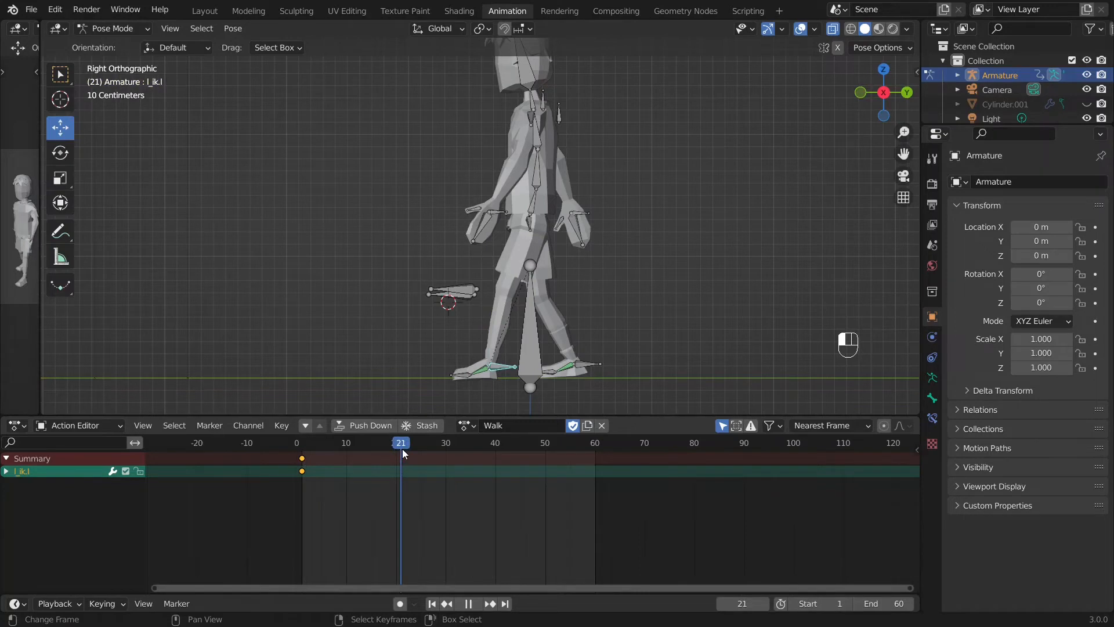
pyautogui.press('space')
pyautogui.moveTo(553, 339); pyautogui.dragTo(635, 319, button='middle')
pyautogui.press('a')
pyautogui.hotkey('ctrl', 'c')
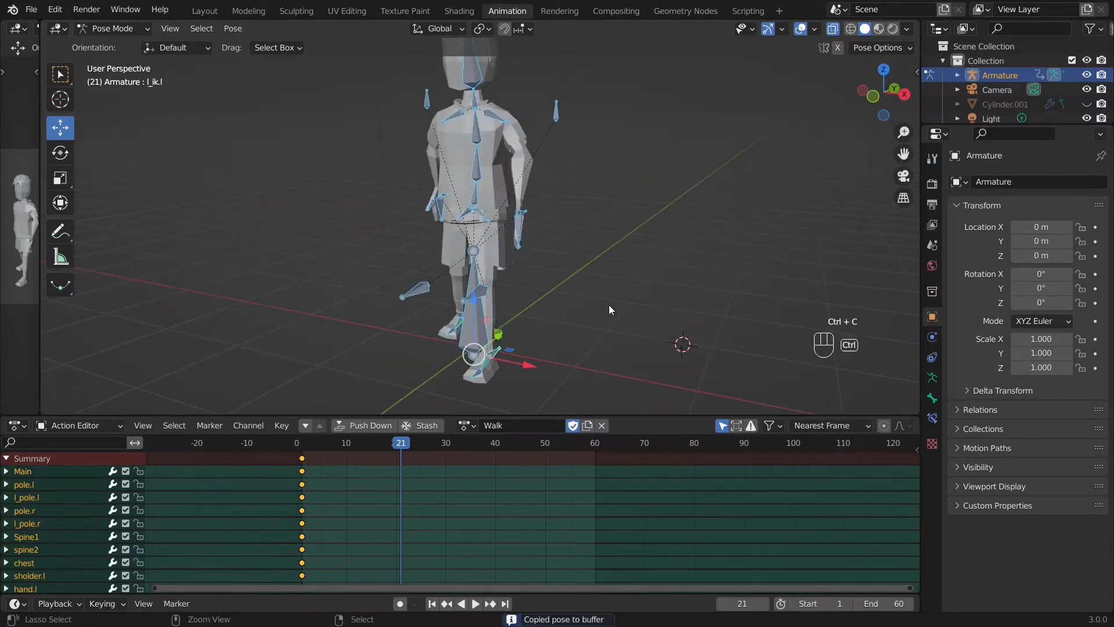
pyautogui.hotkey('shift', 'ctrl', 'v')
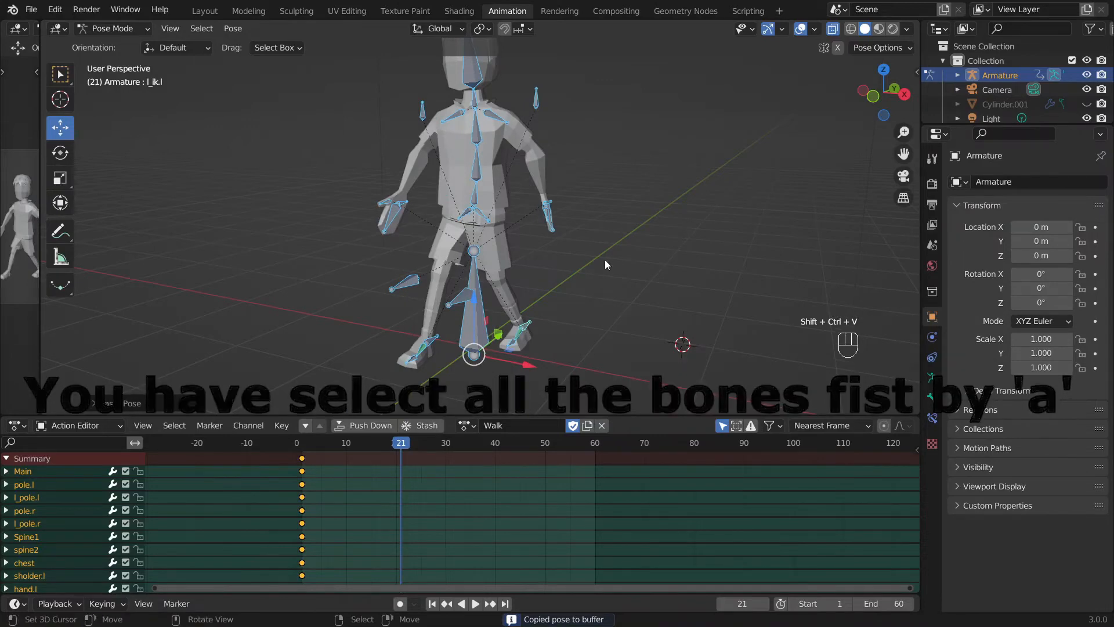
pyautogui.moveTo(654, 232); pyautogui.dragTo(586, 247, button='middle')
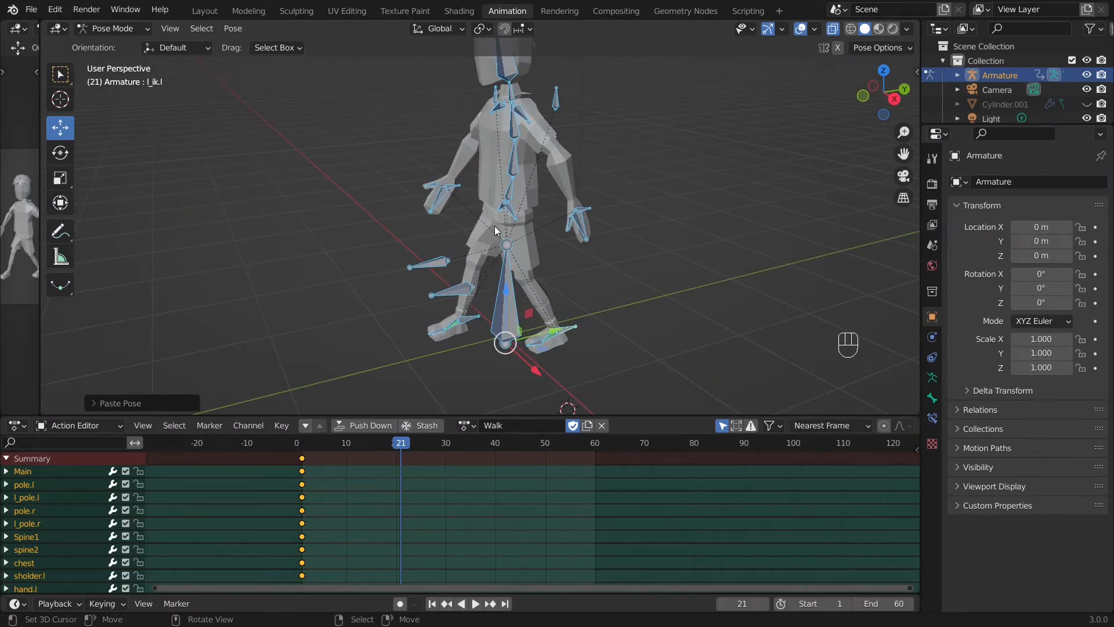
pyautogui.press('i')
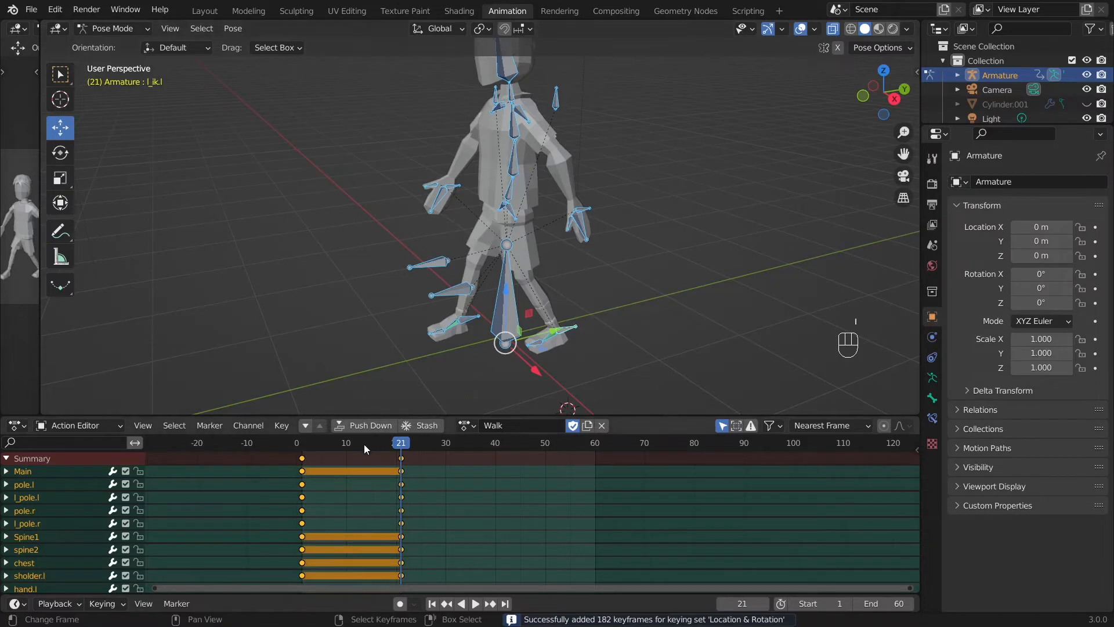
# Move the mirrored pose's keyframes from frame 21 to frame 31.
pyautogui.moveTo(399, 443); pyautogui.dragTo(458, 459)
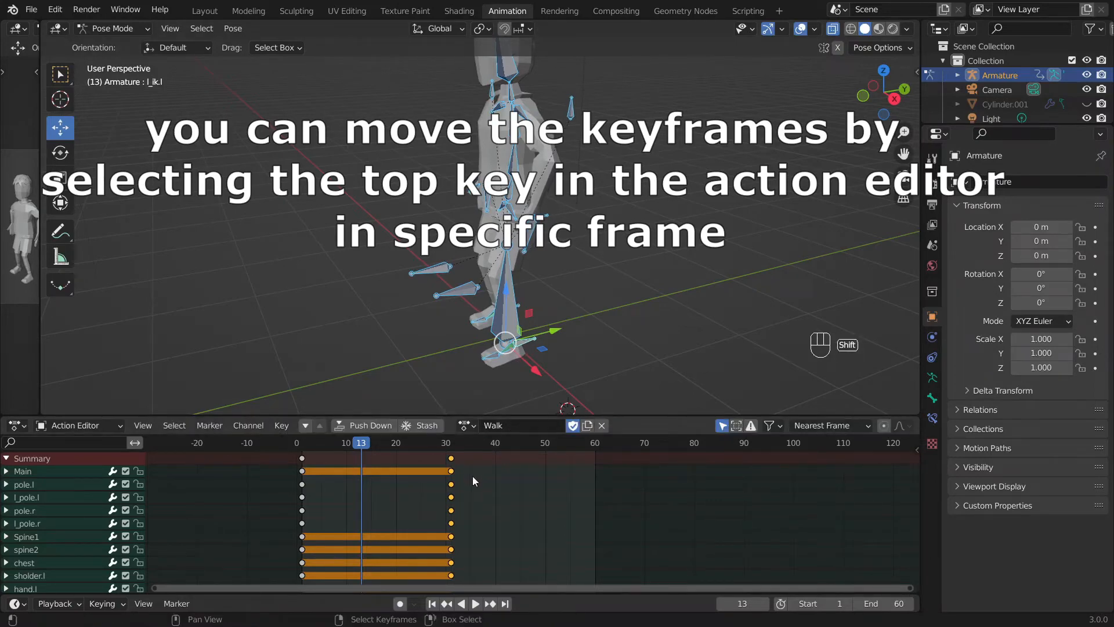
pyautogui.scroll(3, 486, 497)
pyautogui.moveTo(386, 487); pyautogui.dragTo(478, 460, button='middle')
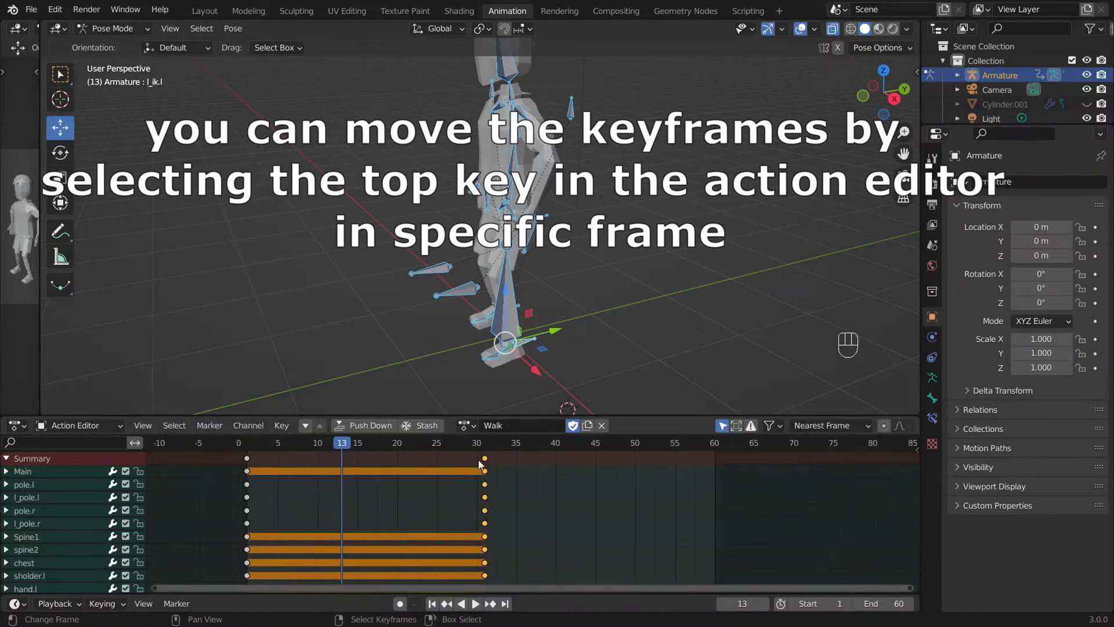
# At frame 11, raise the Main bone slightly along Z in side view.
pyautogui.click(484, 448)
pyautogui.moveTo(485, 454); pyautogui.dragTo(322, 473)
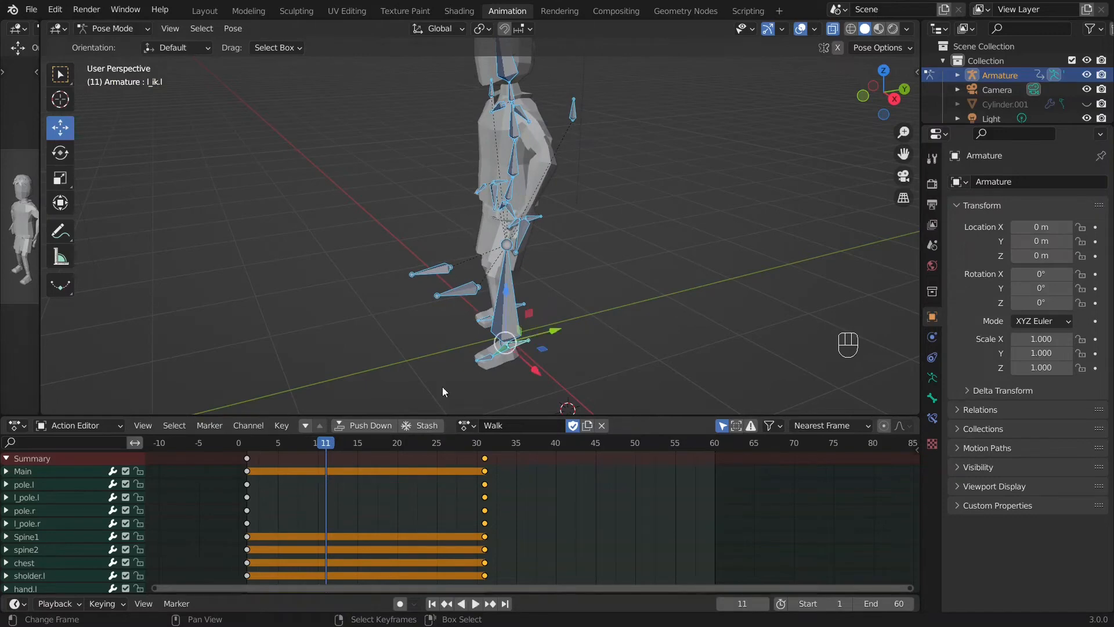
pyautogui.press('KP_3')
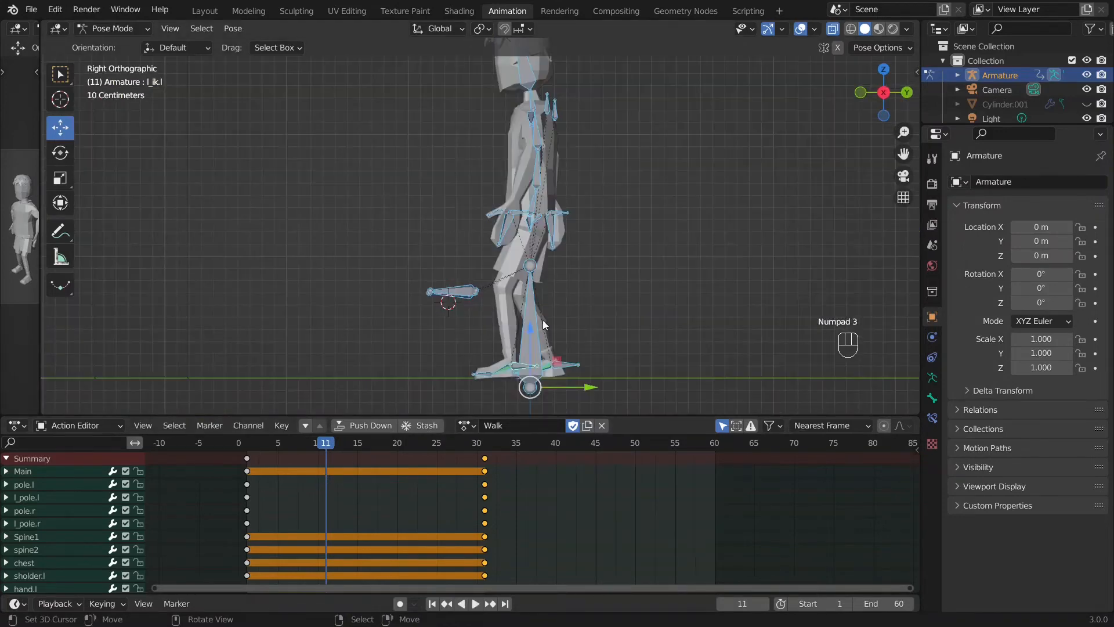
pyautogui.scroll(1, 545, 326)
pyautogui.scroll(-1, 553, 303)
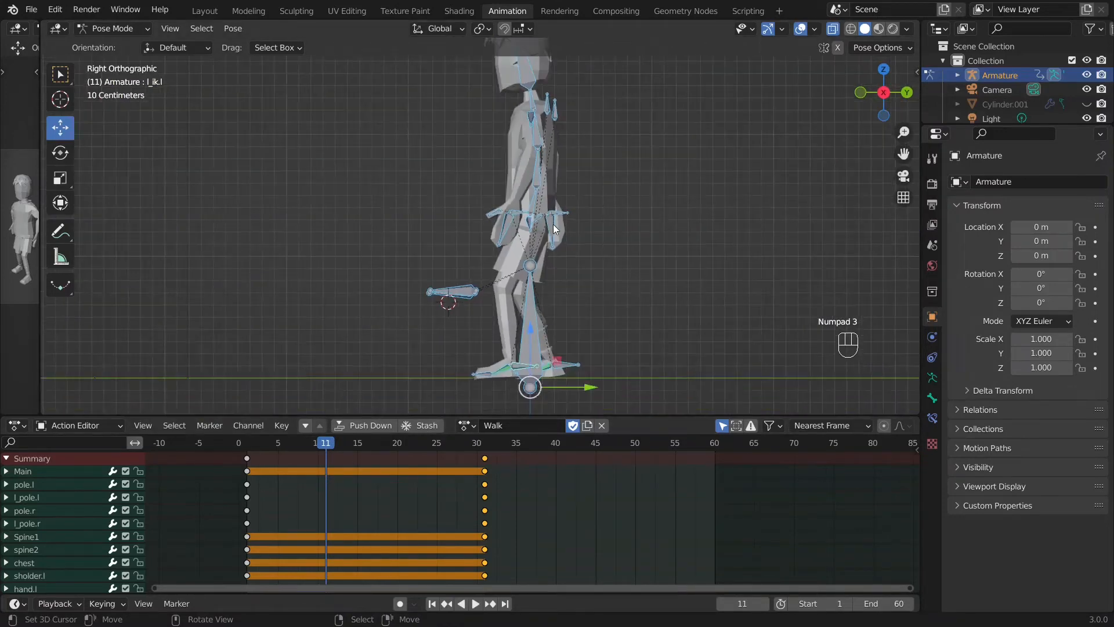
pyautogui.click(536, 336)
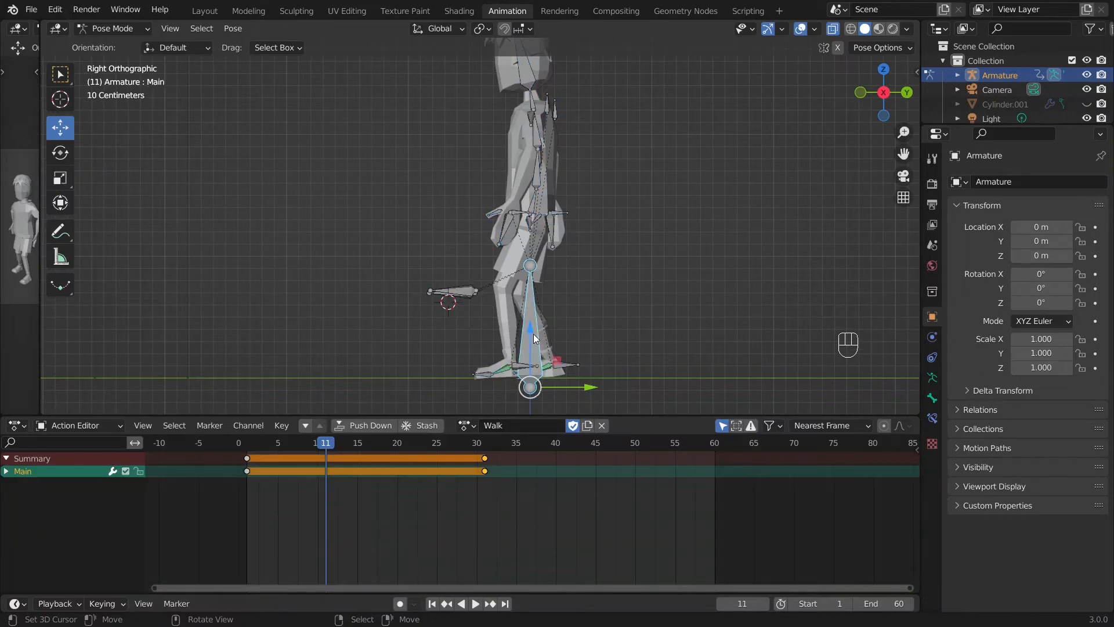
pyautogui.moveTo(531, 331); pyautogui.dragTo(532, 326)
# Lift the right foot's IK control off the ground and plant the left foot at frame 11.
pyautogui.click(568, 360)
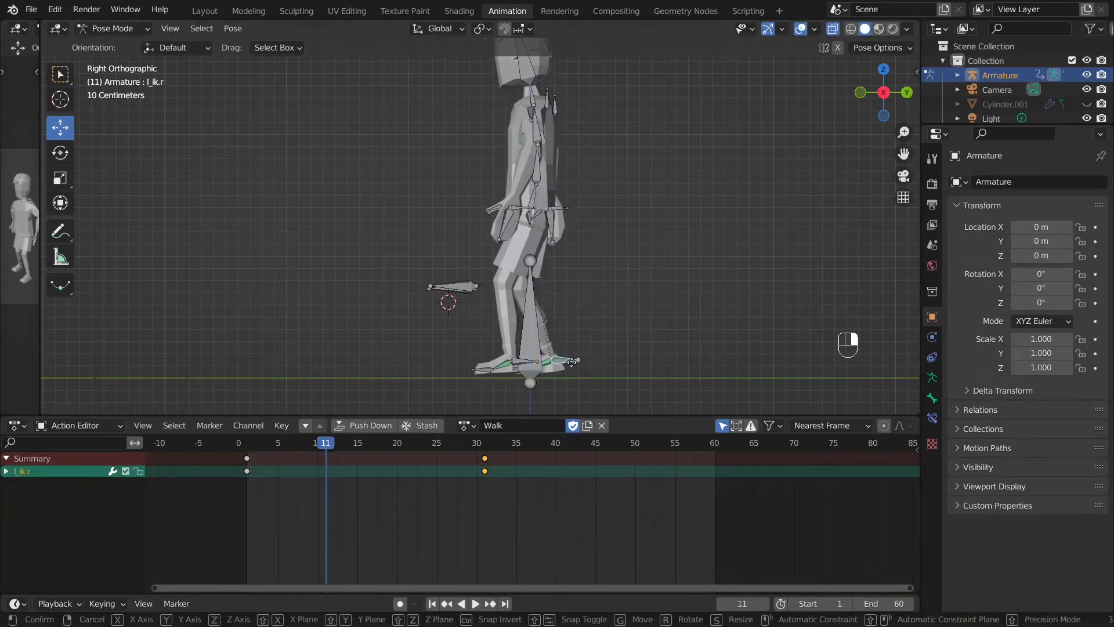
pyautogui.moveTo(571, 361)
pyautogui.mouseDown()
pyautogui.moveTo(516, 366)
pyautogui.moveTo(567, 350)
pyautogui.mouseUp()
pyautogui.click(519, 363)
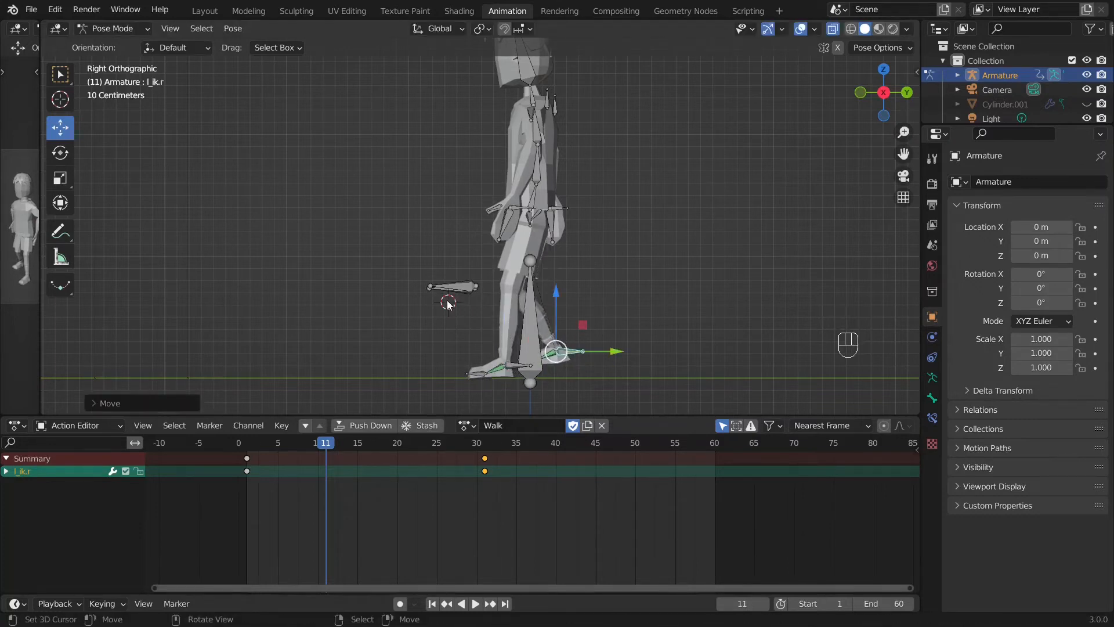
# Try to raise the left hand's IK control slightly at frame 11.
pyautogui.moveTo(517, 208); pyautogui.dragTo(516, 202)
pyautogui.moveTo(516, 202); pyautogui.dragTo(632, 266, button='middle')
pyautogui.hotkey('ctrl', 'z')
pyautogui.hotkey('ctrl', 'z')
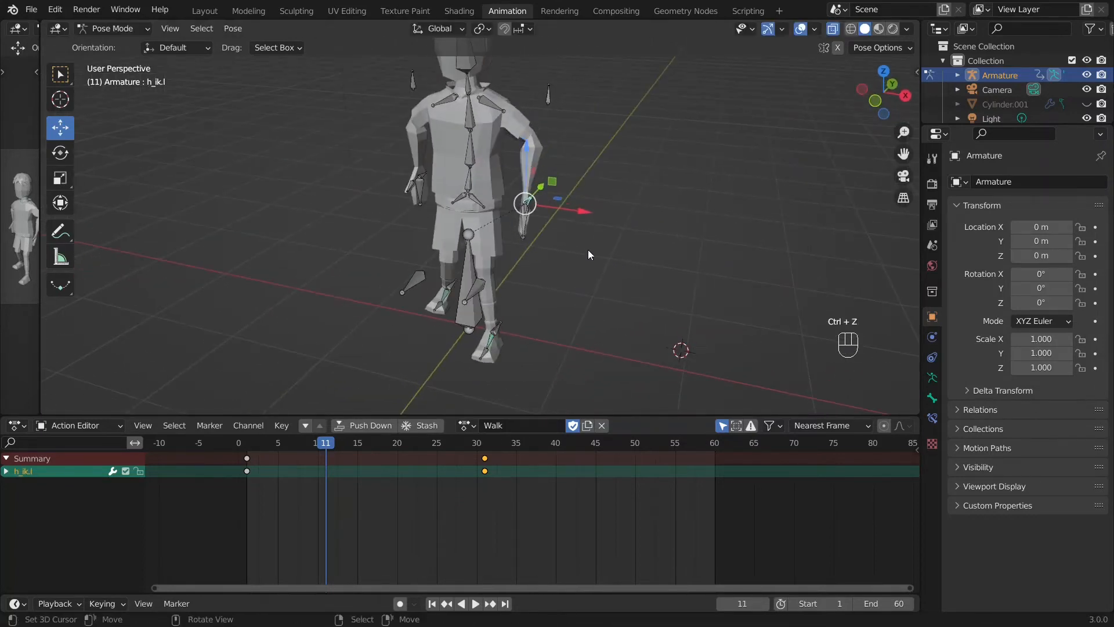
pyautogui.moveTo(534, 266); pyautogui.dragTo(534, 217, button='middle')
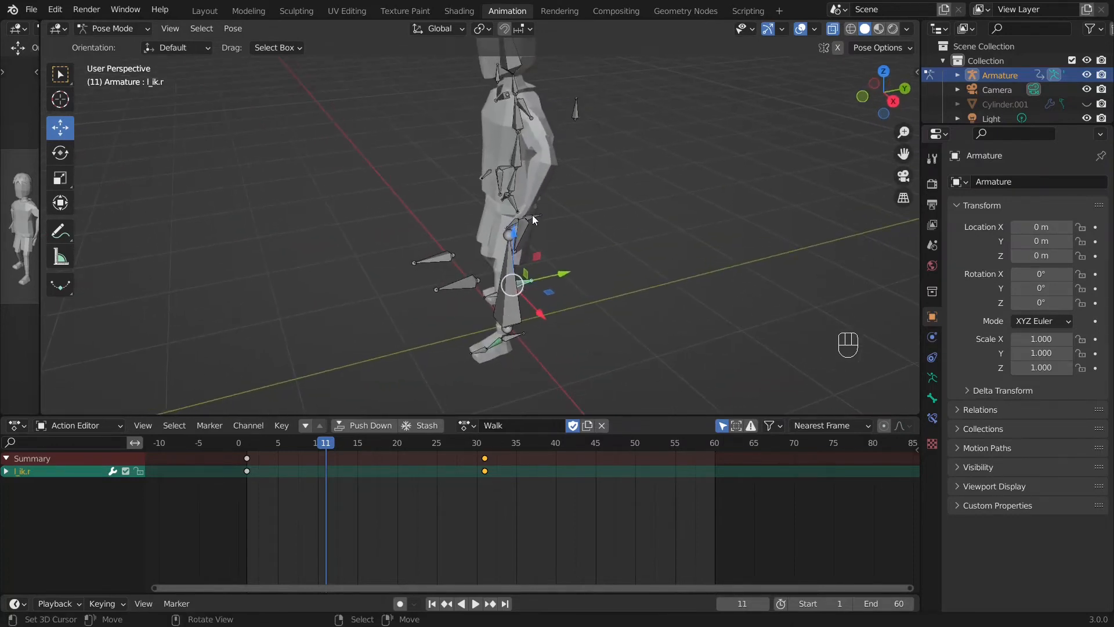
# Lower the left hand's IK control about 0.05 m along Z at frame 11 and keyframe all bones.
pyautogui.click(534, 218)
pyautogui.press('g')
pyautogui.press('z')
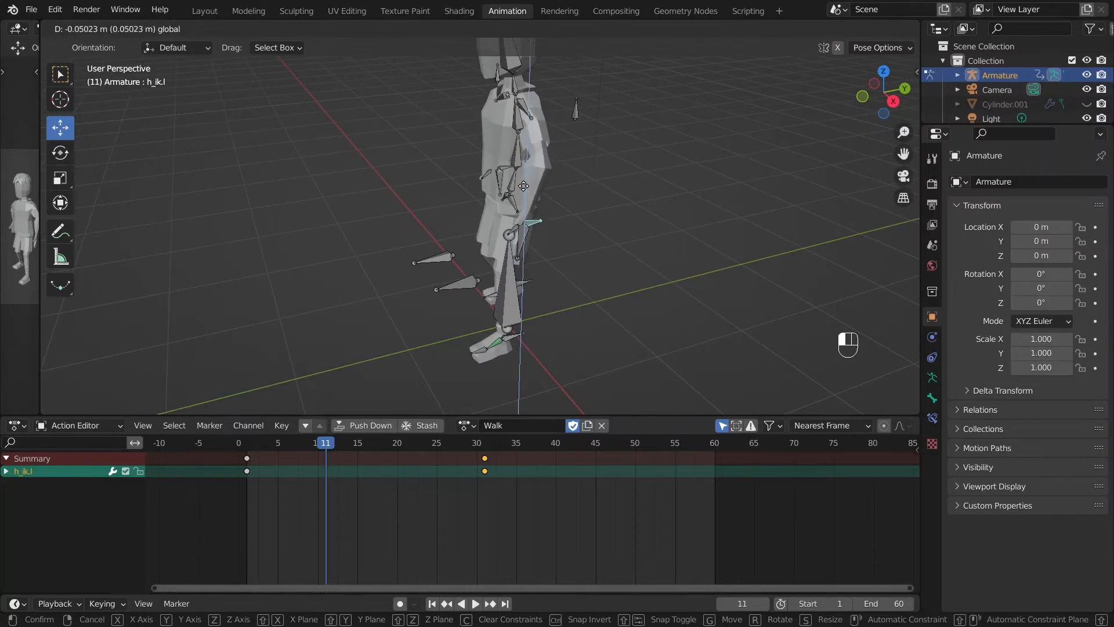
pyautogui.click(612, 186)
pyautogui.press('a')
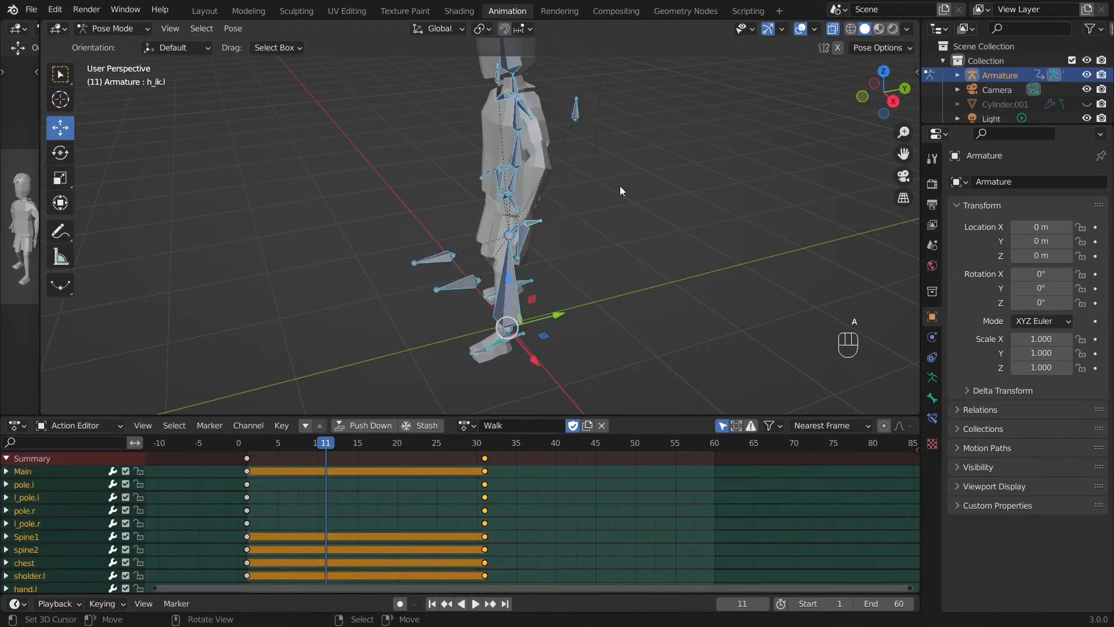
pyautogui.press('i')
# Lower the right hand's IK control about 0.05 m along Z at frame 11 and keyframe all bones.
pyautogui.moveTo(677, 229); pyautogui.dragTo(375, 249, button='middle')
pyautogui.click(375, 250)
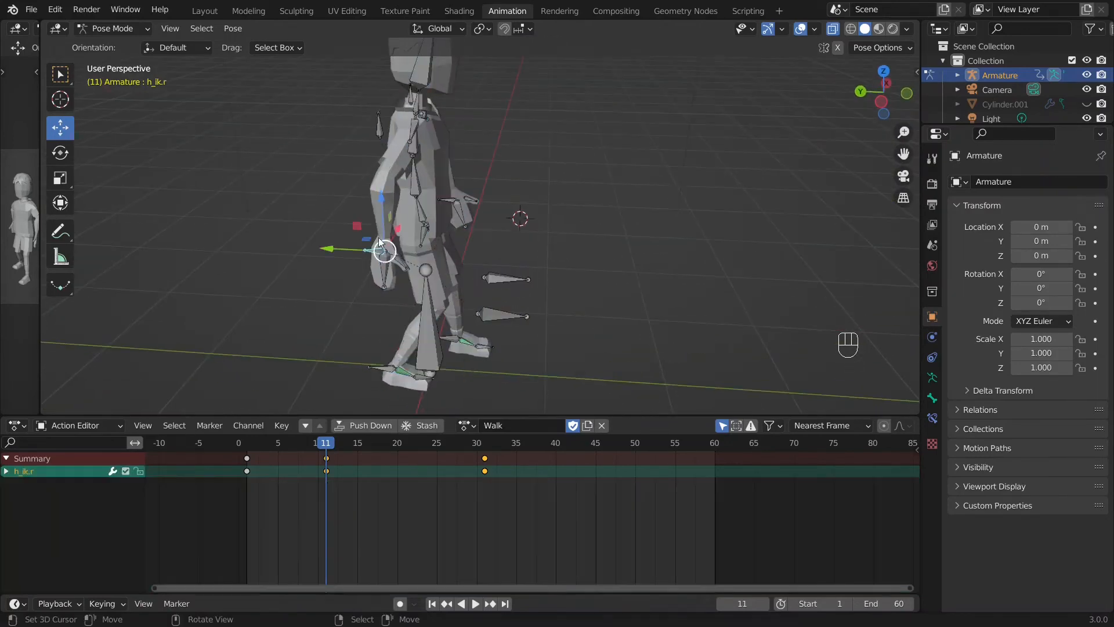
pyautogui.press('g')
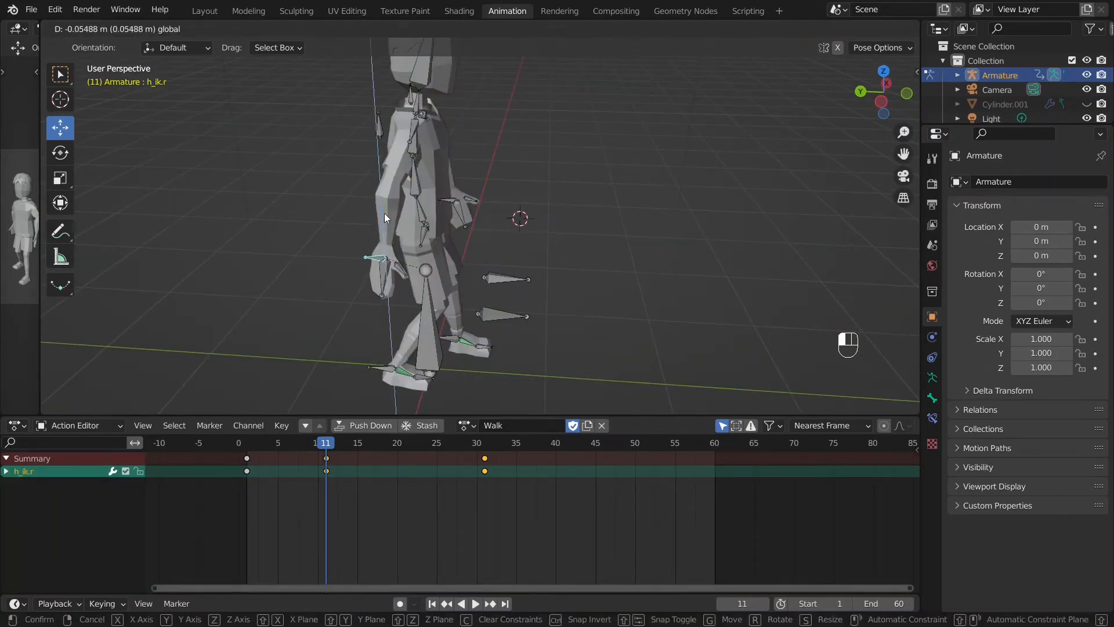
pyautogui.click(384, 214)
pyautogui.moveTo(522, 203); pyautogui.dragTo(544, 194, button='middle')
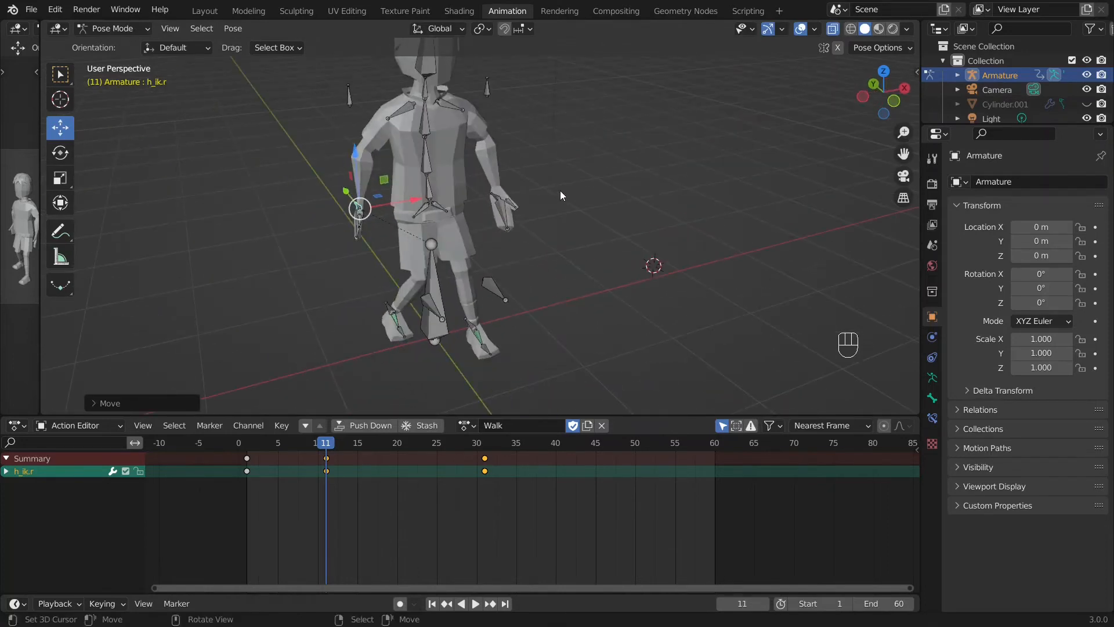
pyautogui.press('a')
pyautogui.press('i')
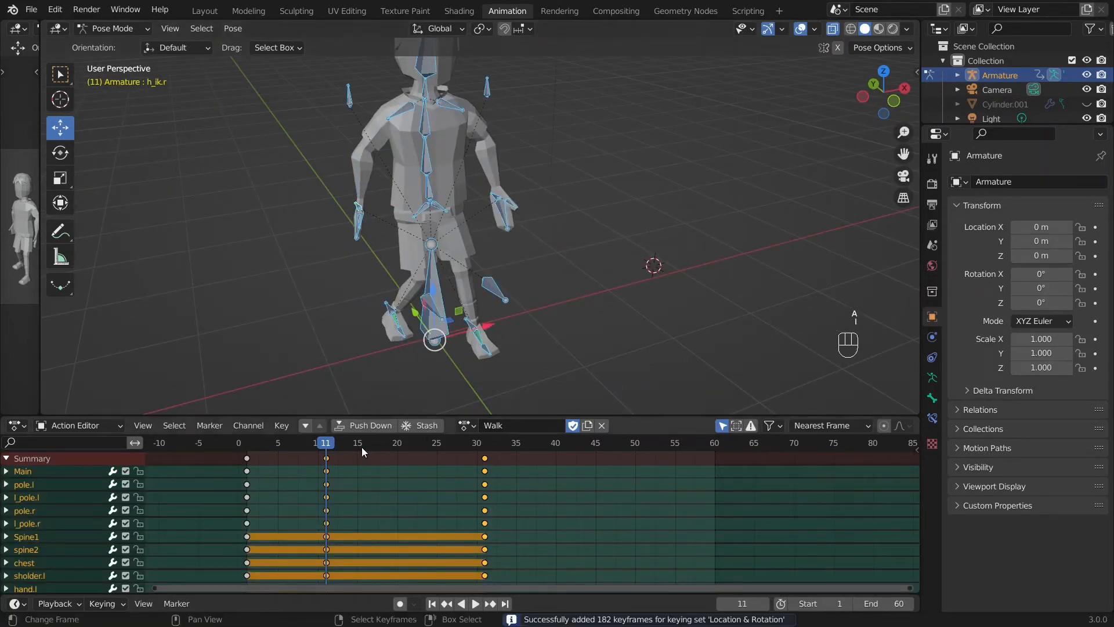
# At frame 21, rotate the left foot's IK control in side view to lift the heel, and rotate the left toe bone about 12° to flatten it.
pyautogui.click(258, 446)
pyautogui.press('space')
pyautogui.moveTo(258, 448); pyautogui.dragTo(405, 448)
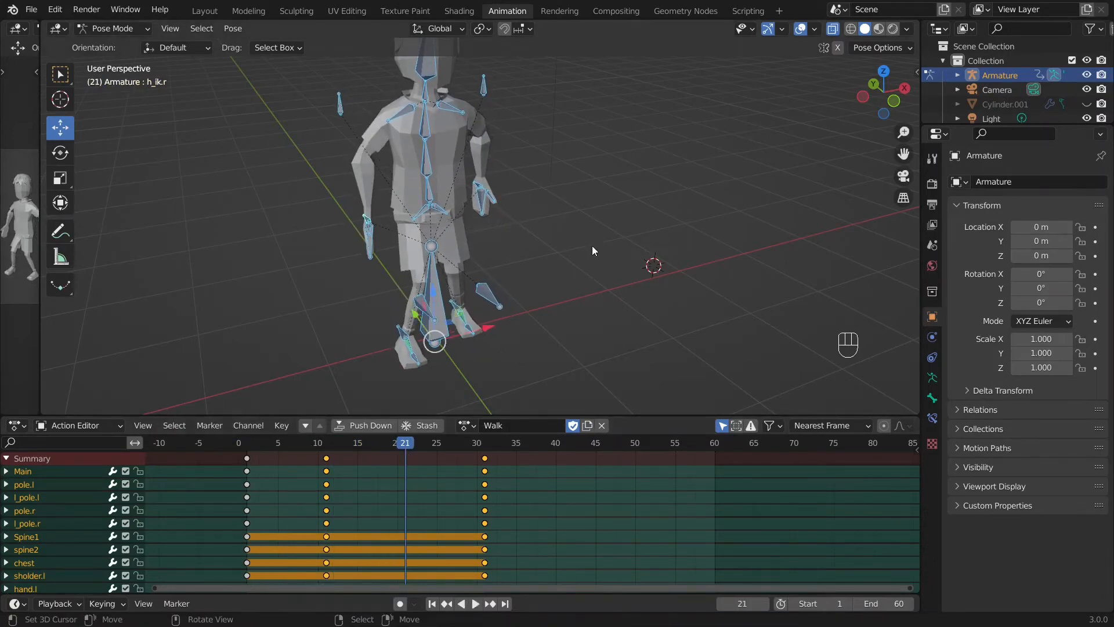
pyautogui.press('KP_3')
pyautogui.keyDown('shift'); pyautogui.moveTo(592, 245); pyautogui.dragTo(584, 279, button='middle'); pyautogui.keyUp('shift')
pyautogui.scroll(1, 583, 274)
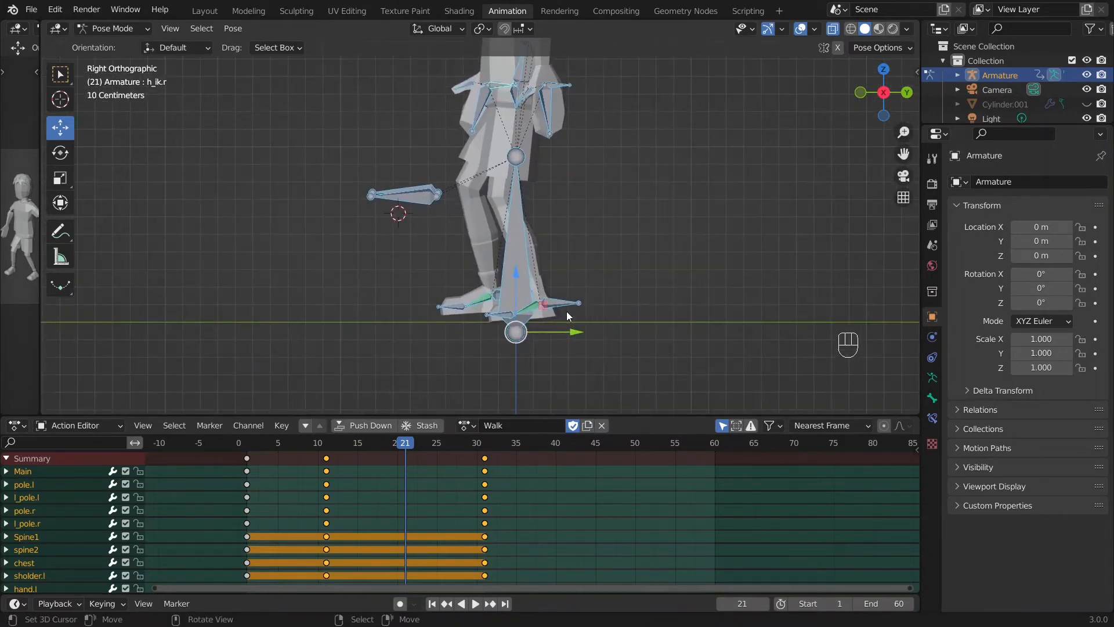
pyautogui.scroll(-4, 565, 304)
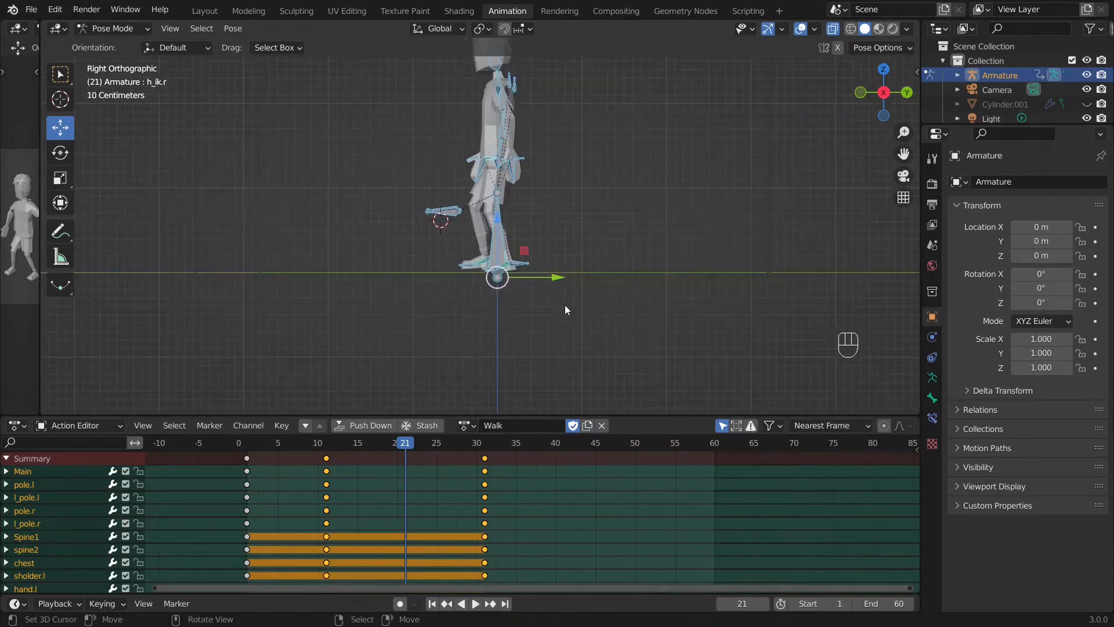
pyautogui.scroll(4, 565, 304)
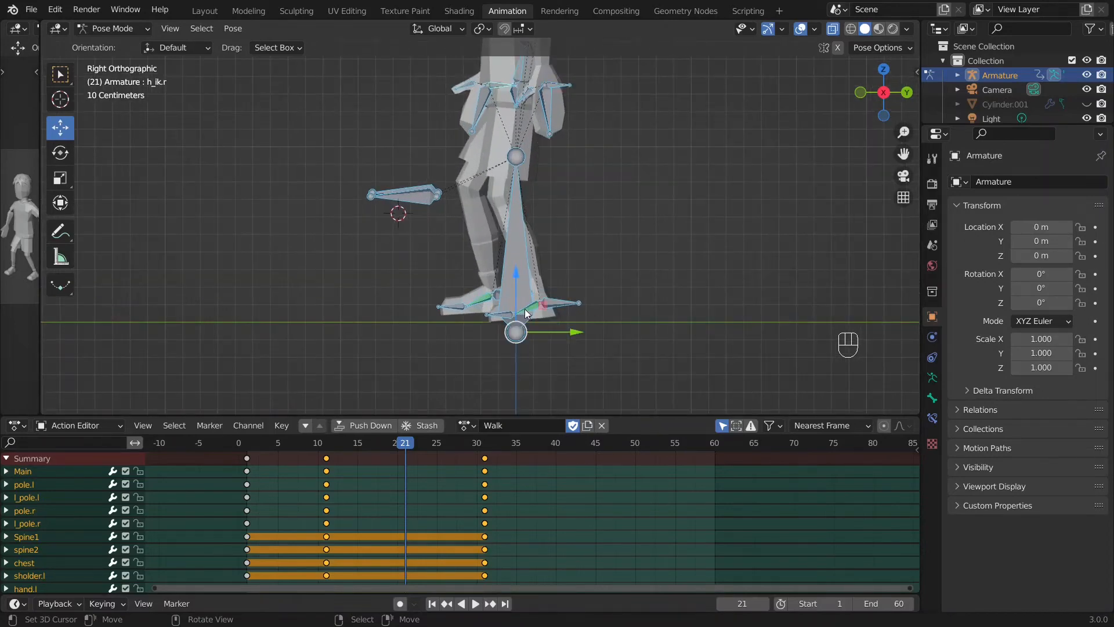
pyautogui.click(562, 301)
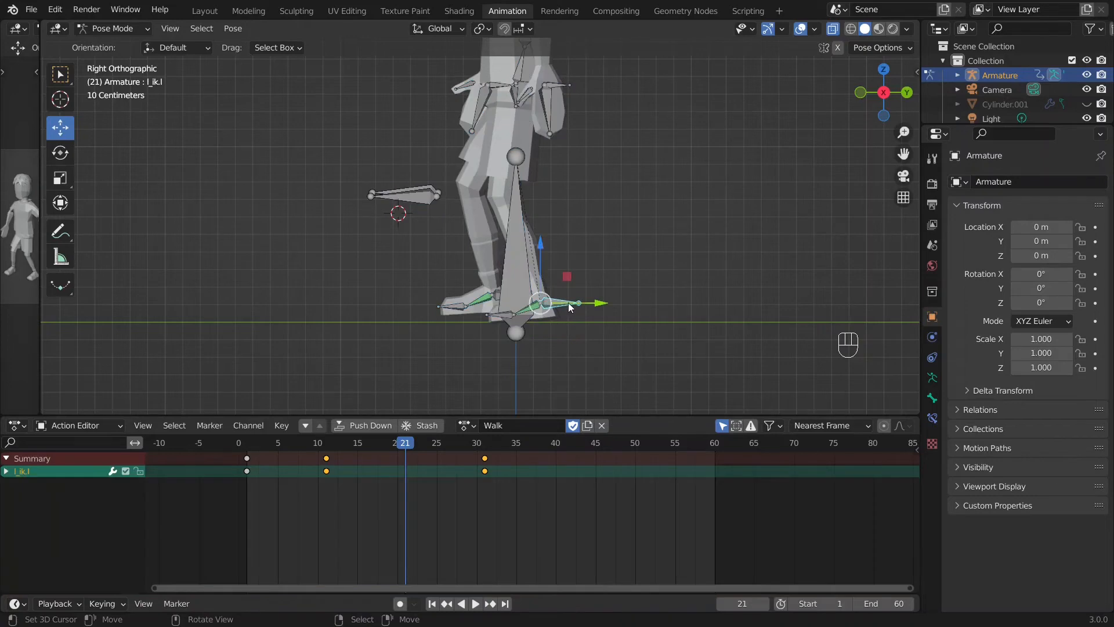
pyautogui.press('r')
pyautogui.click(614, 298)
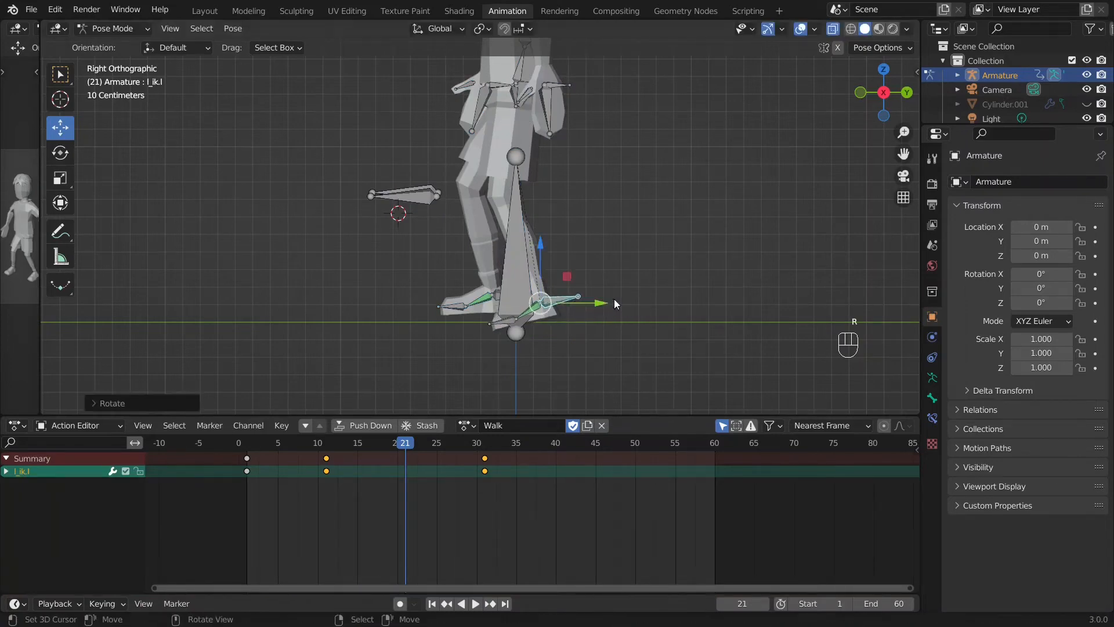
pyautogui.click(509, 322)
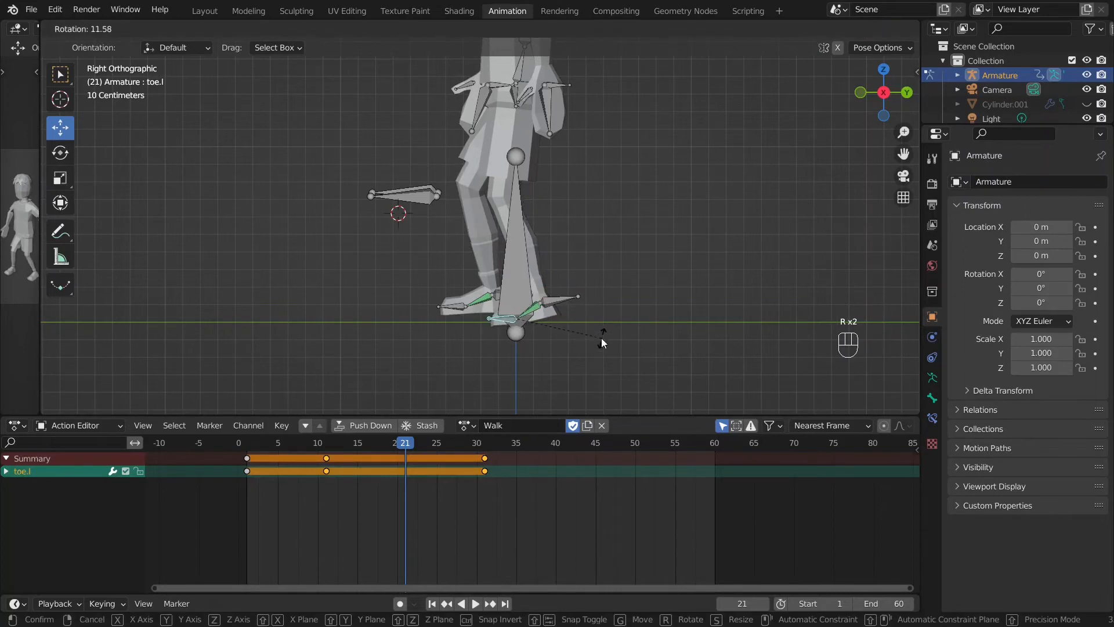
pyautogui.moveTo(601, 338); pyautogui.dragTo(489, 252, button='middle')
# Move the left and right leg pole targets outward, away from the body, at frame 21.
pyautogui.moveTo(486, 229); pyautogui.dragTo(542, 224, button='right')
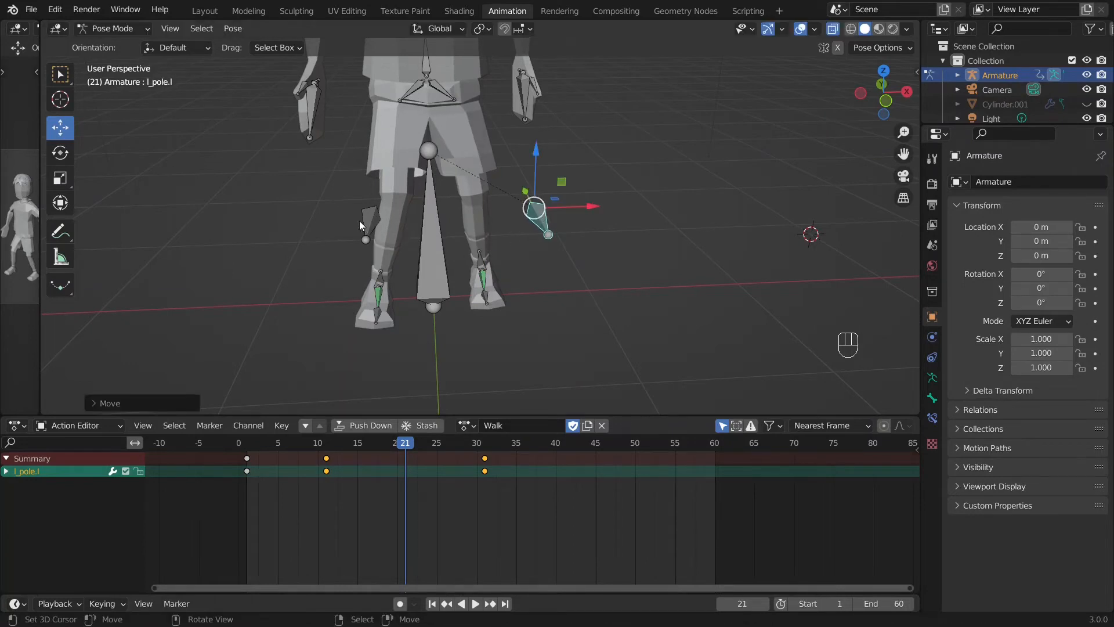
pyautogui.moveTo(364, 223); pyautogui.dragTo(343, 222, button='right')
pyautogui.moveTo(558, 226); pyautogui.dragTo(407, 202, button='middle')
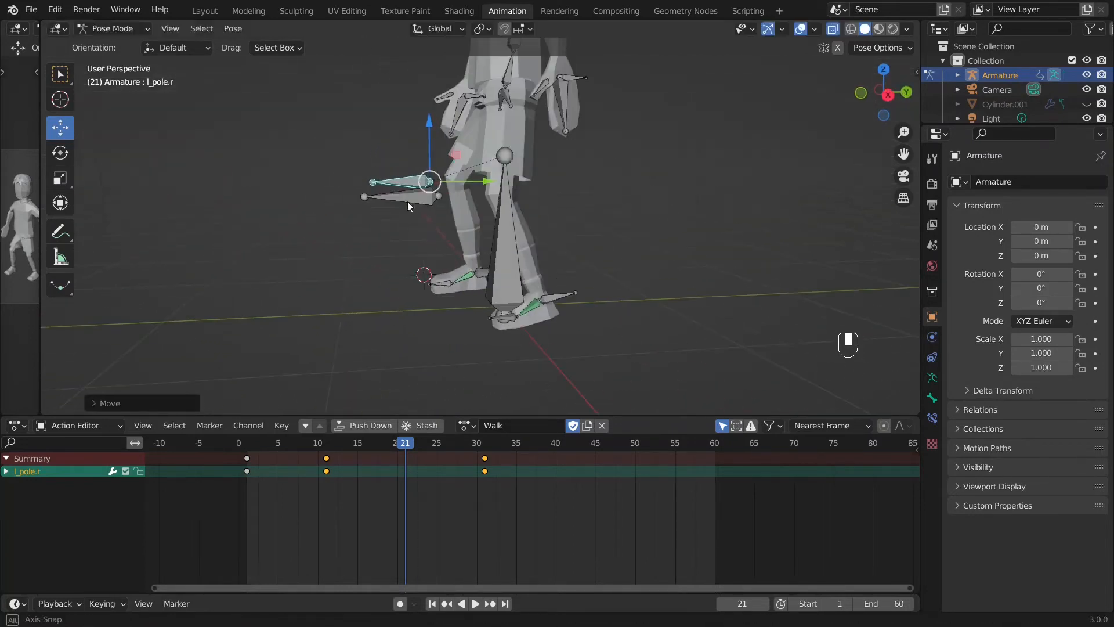
# Raise the right foot's IK control along Z in side view at frame 21 and keyframe all bones.
pyautogui.rightClick(492, 271)
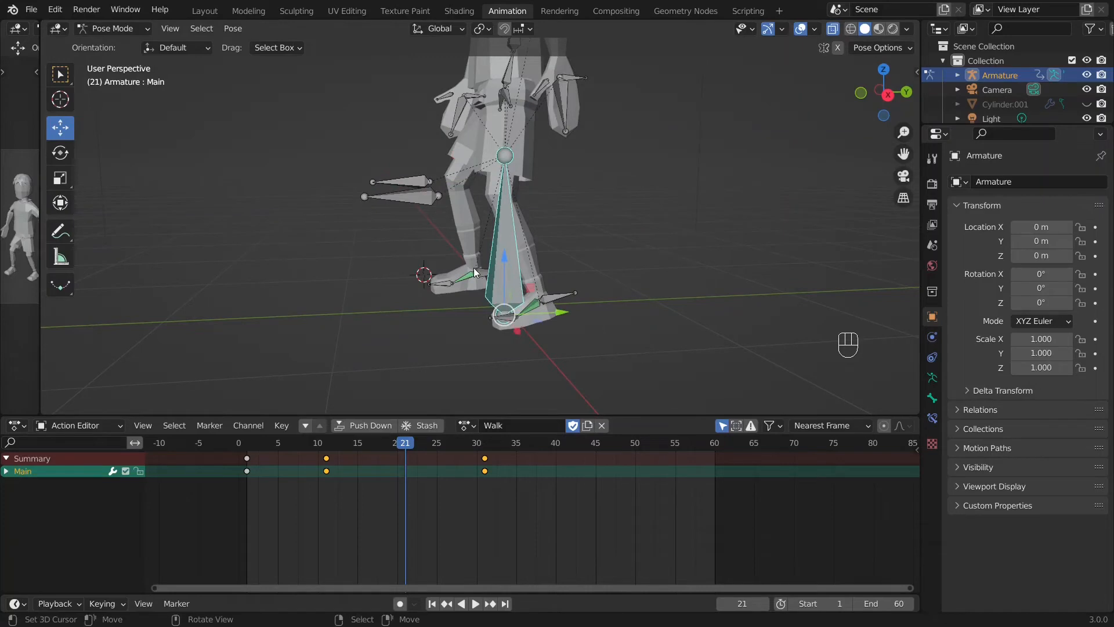
pyautogui.rightClick(475, 270)
pyautogui.press('KP_3')
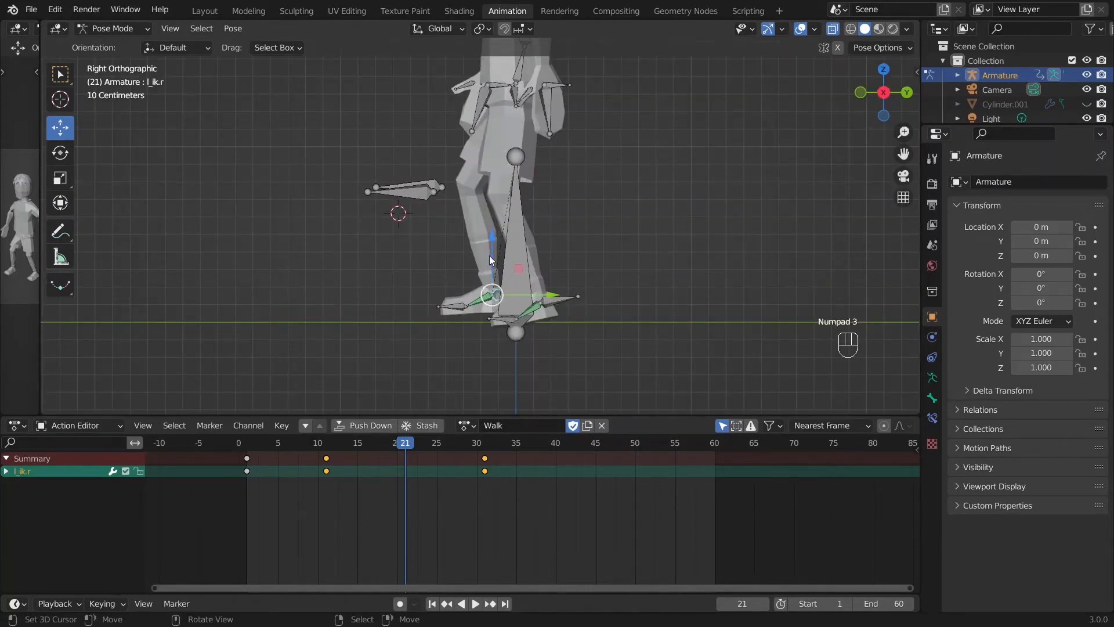
pyautogui.moveTo(492, 258); pyautogui.dragTo(487, 247)
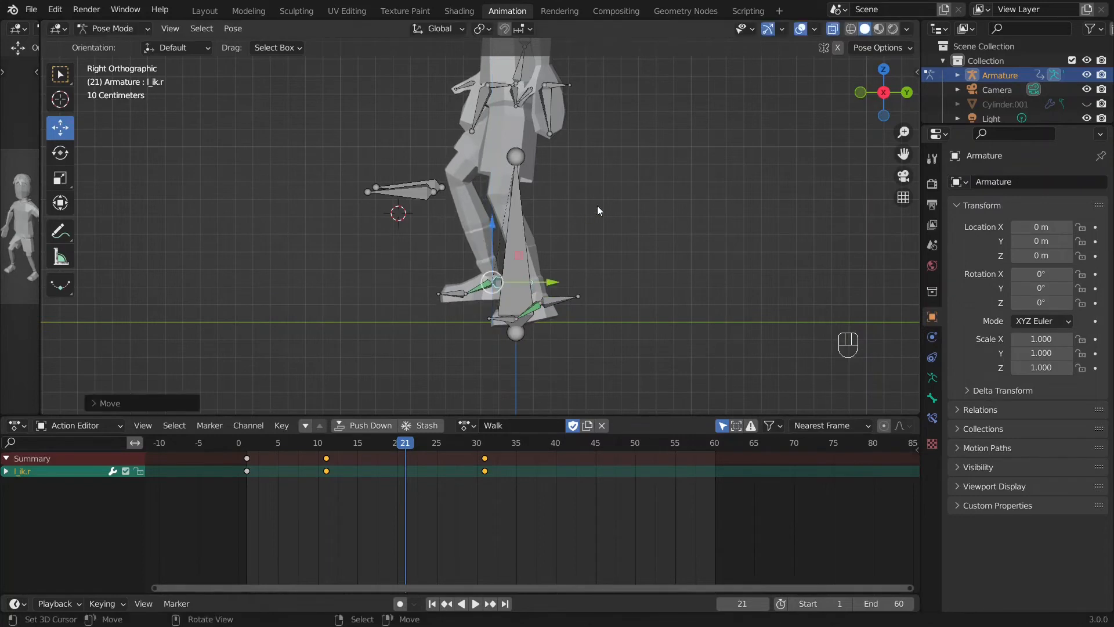
pyautogui.press('a')
pyautogui.press('i')
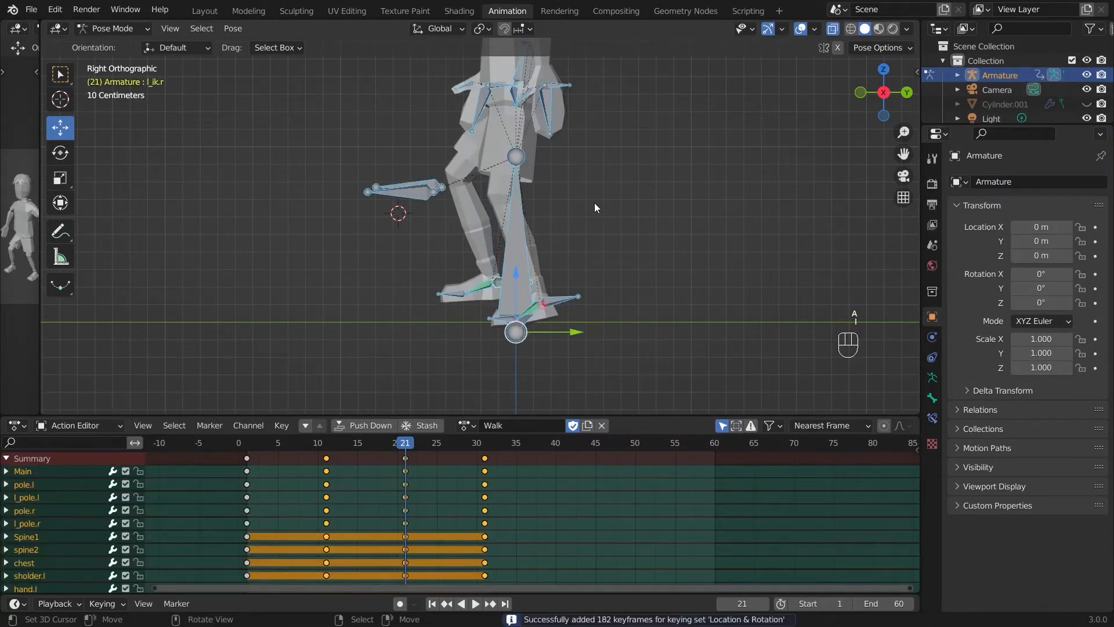
# Adjust the position of the left hand's IK control at frame 21 and keyframe all bones.
pyautogui.scroll(-2, 549, 148)
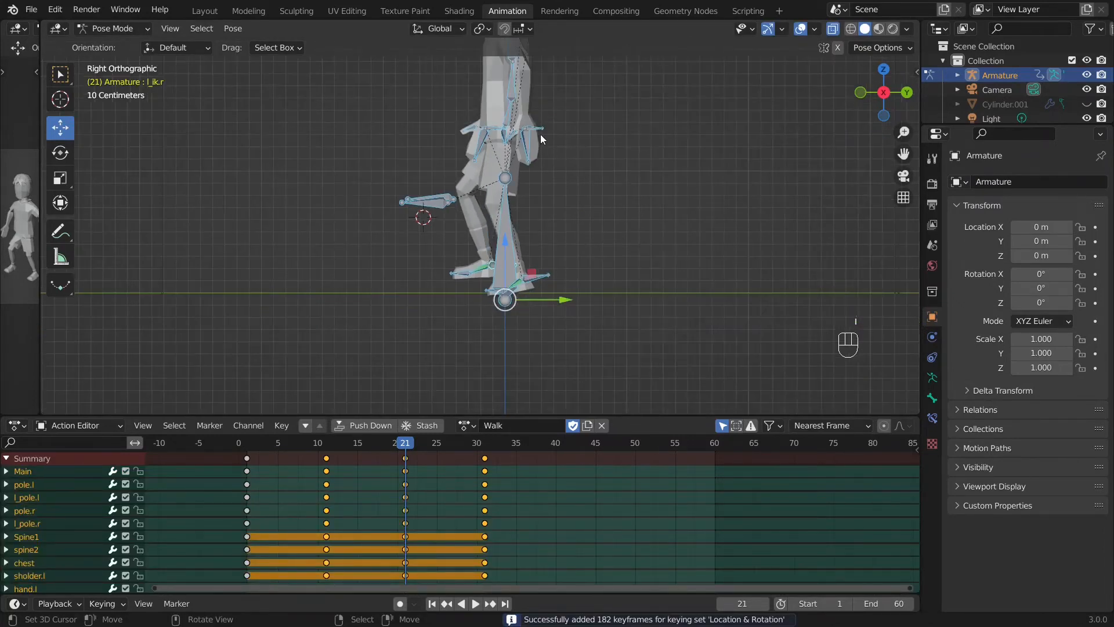
pyautogui.moveTo(541, 127); pyautogui.dragTo(541, 120, button='right')
pyautogui.moveTo(546, 180); pyautogui.dragTo(539, 273, button='middle')
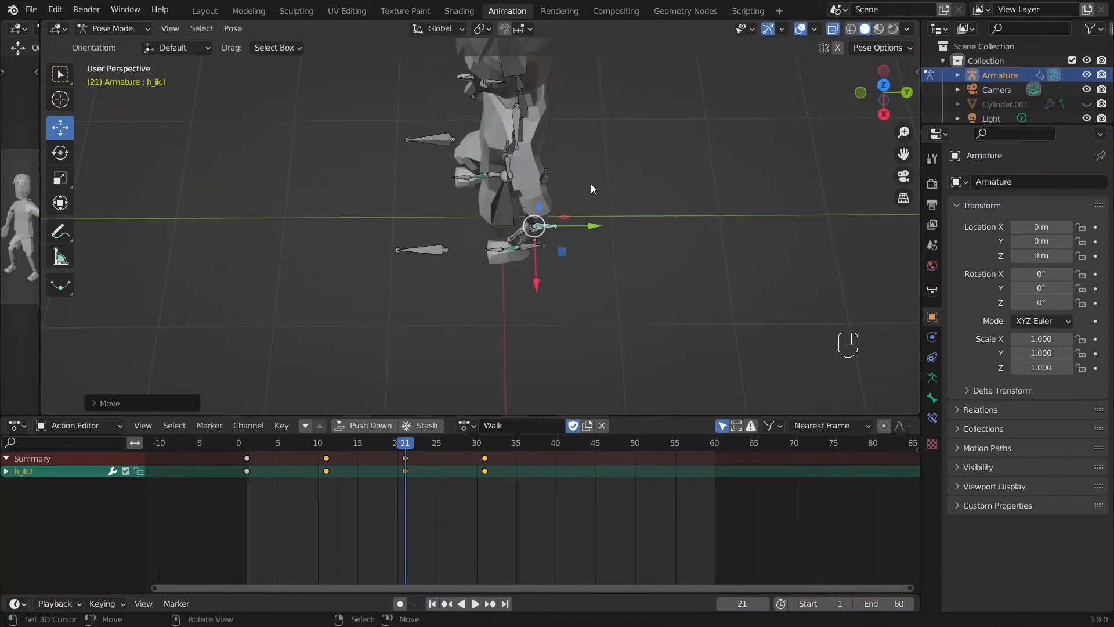
pyautogui.moveTo(591, 184); pyautogui.dragTo(489, 306, button='middle')
pyautogui.scroll(3, 470, 146)
pyautogui.rightClick(583, 201)
pyautogui.rightClick(490, 306)
pyautogui.press('a')
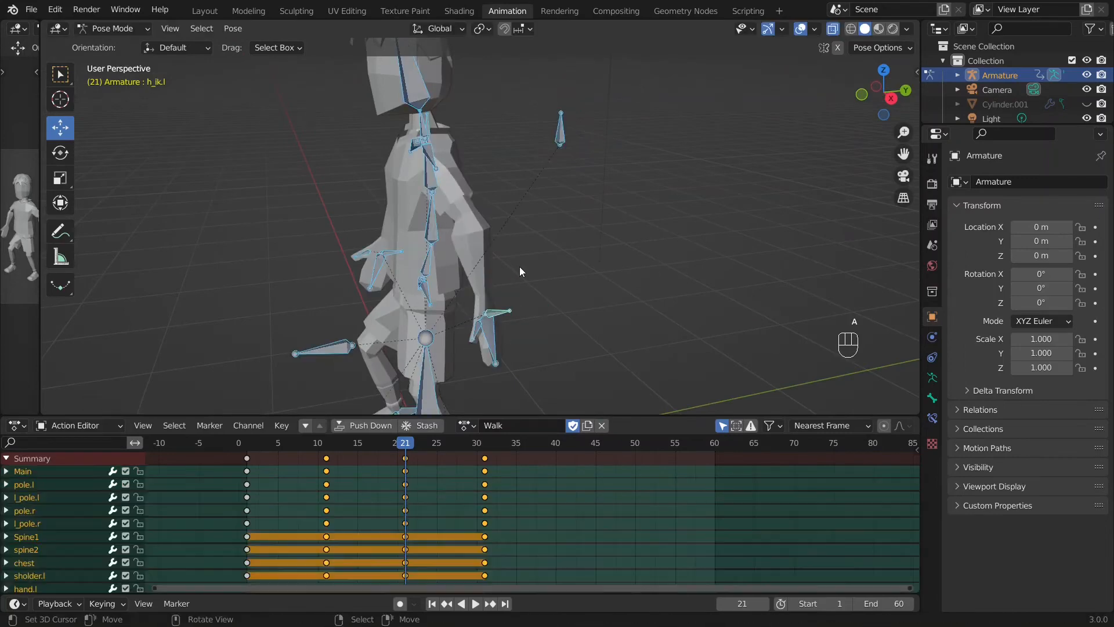
pyautogui.press('i')
# Lower the right hand's IK control slightly along Z at frame 21, shift it away from the body, and keyframe all bones.
pyautogui.moveTo(519, 267); pyautogui.dragTo(521, 276, button='middle')
pyautogui.rightClick(521, 277)
pyautogui.moveTo(538, 243); pyautogui.dragTo(538, 232)
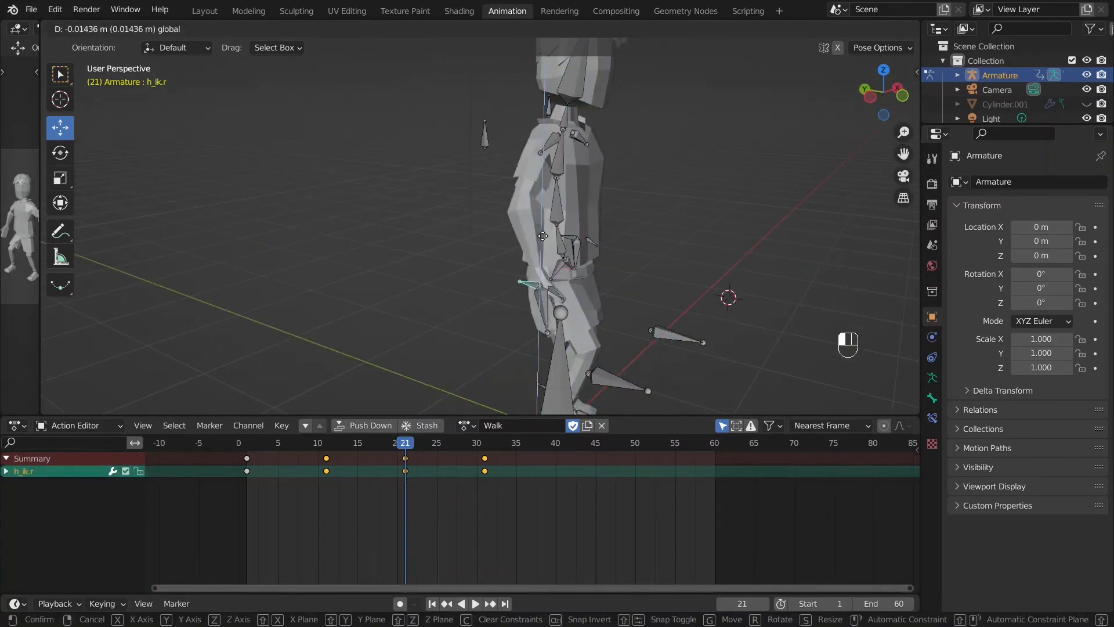
pyautogui.moveTo(630, 229); pyautogui.dragTo(489, 238, button='middle')
pyautogui.moveTo(414, 265); pyautogui.dragTo(404, 271)
pyautogui.press('a')
pyautogui.press('i')
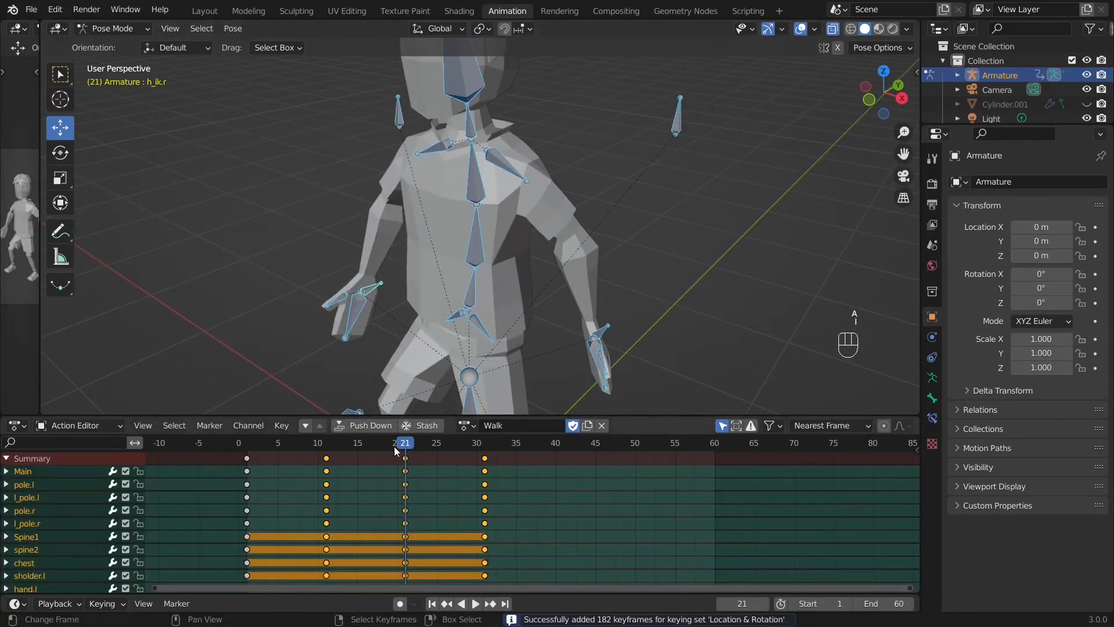
# At frame 11, move the right leg's pole target outward in front view and keyframe all bones.
pyautogui.press('space')
pyautogui.press('Escape')
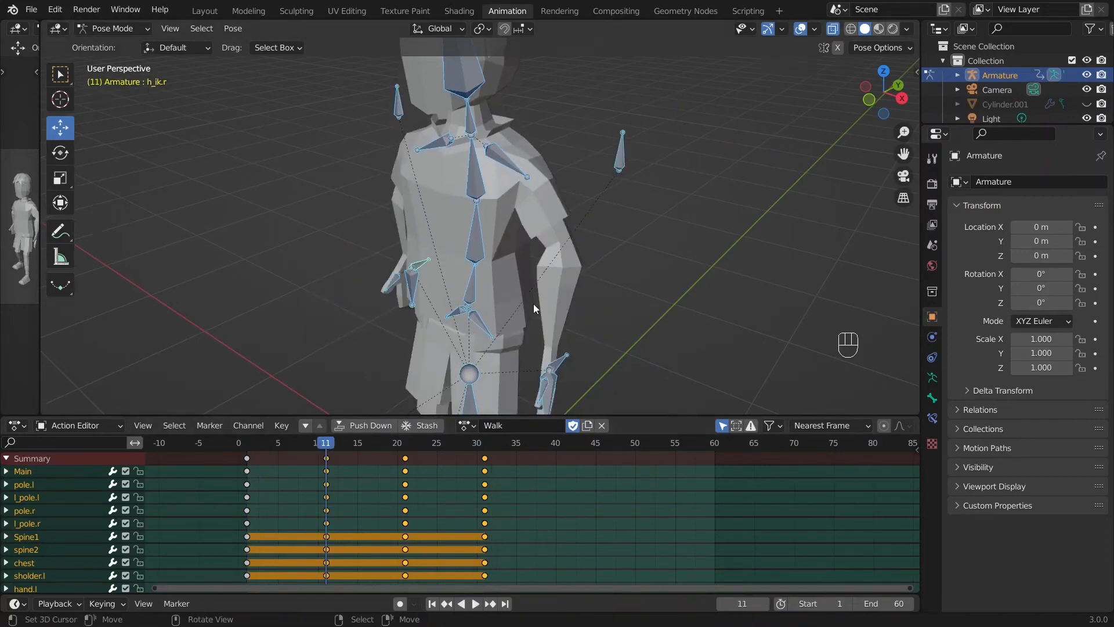
pyautogui.press('KP_1')
pyautogui.scroll(2, 559, 255)
pyautogui.rightClick(495, 352)
pyautogui.moveTo(502, 357); pyautogui.dragTo(469, 356, button='right')
pyautogui.scroll(-2, 586, 270)
pyautogui.press('a')
pyautogui.press('i')
# At frame 31, move the left leg's pole target outward in front view and keyframe all bones.
pyautogui.press('space')
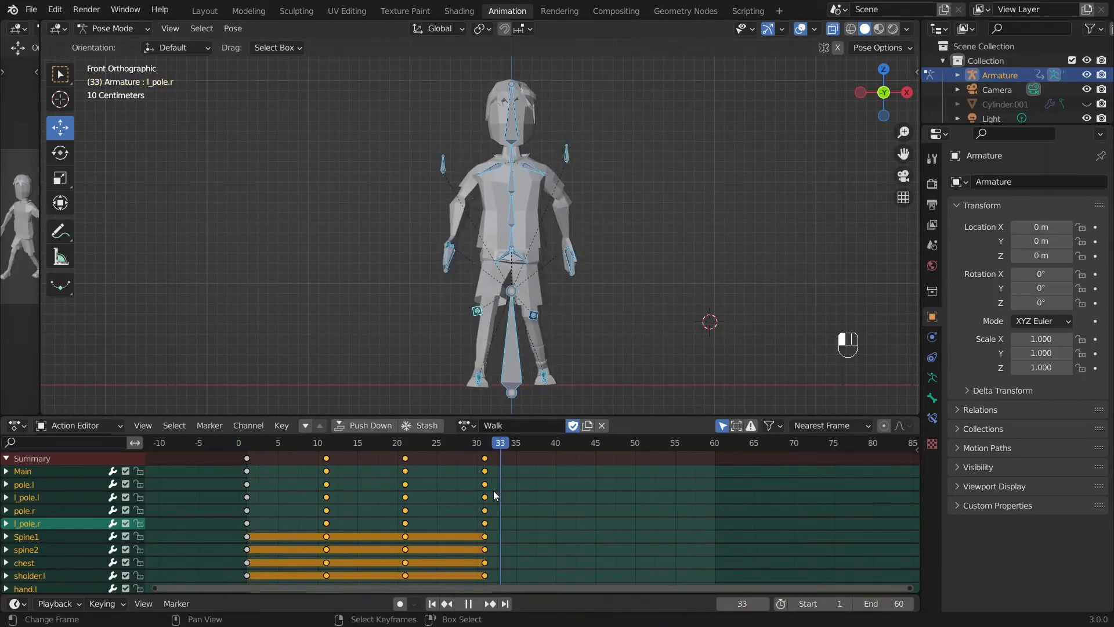
pyautogui.press('space')
pyautogui.rightClick(535, 315)
pyautogui.press('g')
pyautogui.click(547, 314)
pyautogui.press('a')
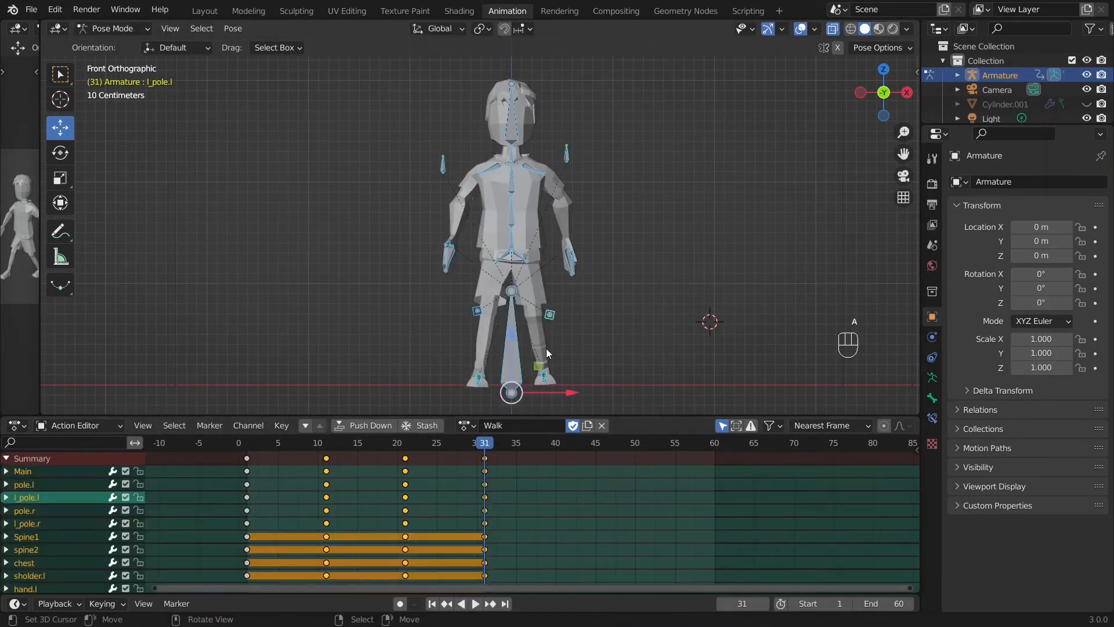
pyautogui.press('i')
# At frame 11, rotate the Spine1 bone slightly toward the character's left in front view and keyframe all bones.
pyautogui.press('space')
pyautogui.click(398, 455)
pyautogui.moveTo(398, 456); pyautogui.dragTo(328, 458)
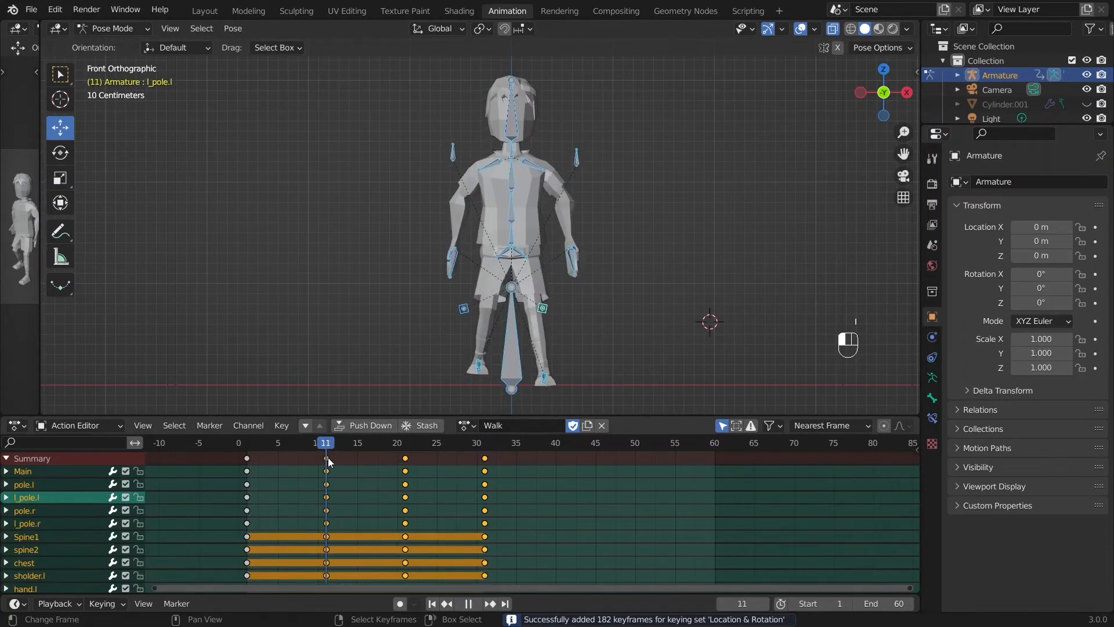
pyautogui.press('space')
pyautogui.click(519, 244)
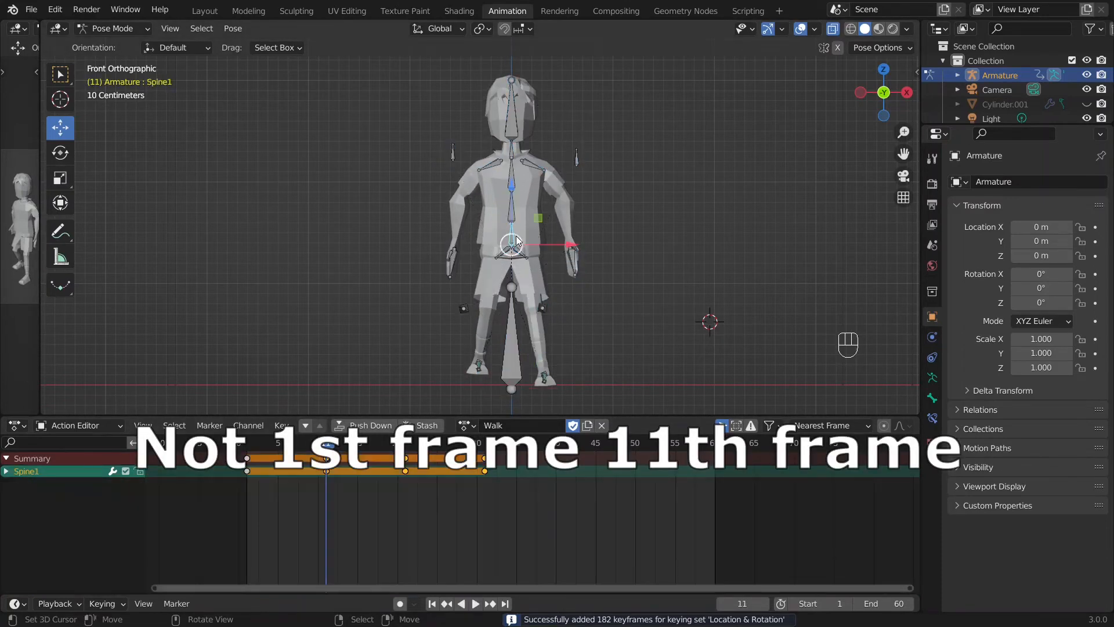
pyautogui.press('r')
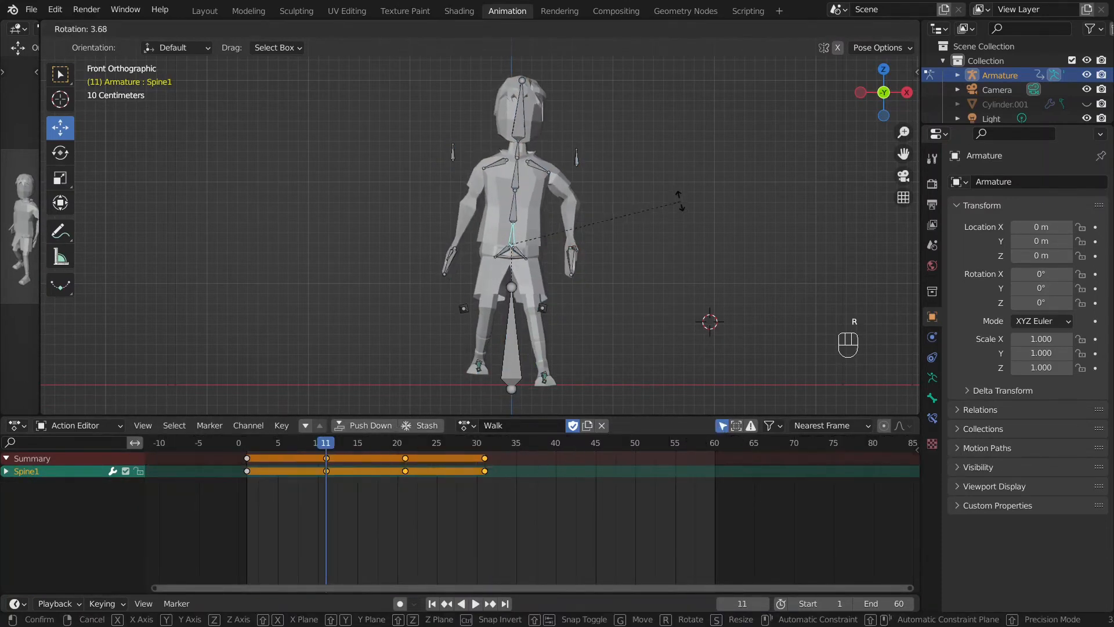
pyautogui.click(676, 196)
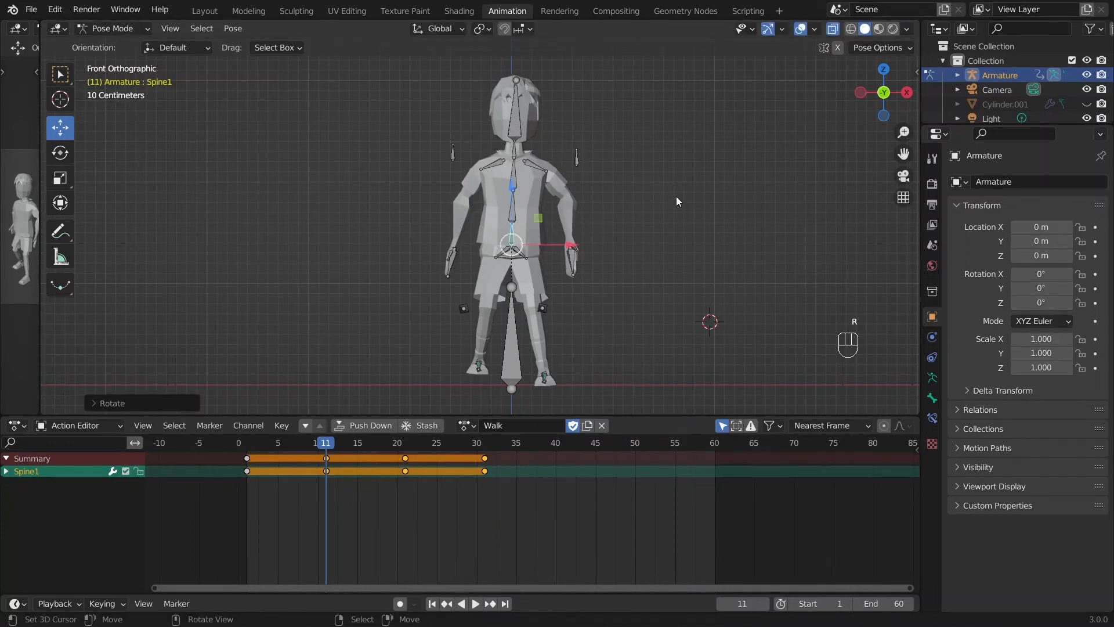
pyautogui.press('a')
pyautogui.press('i')
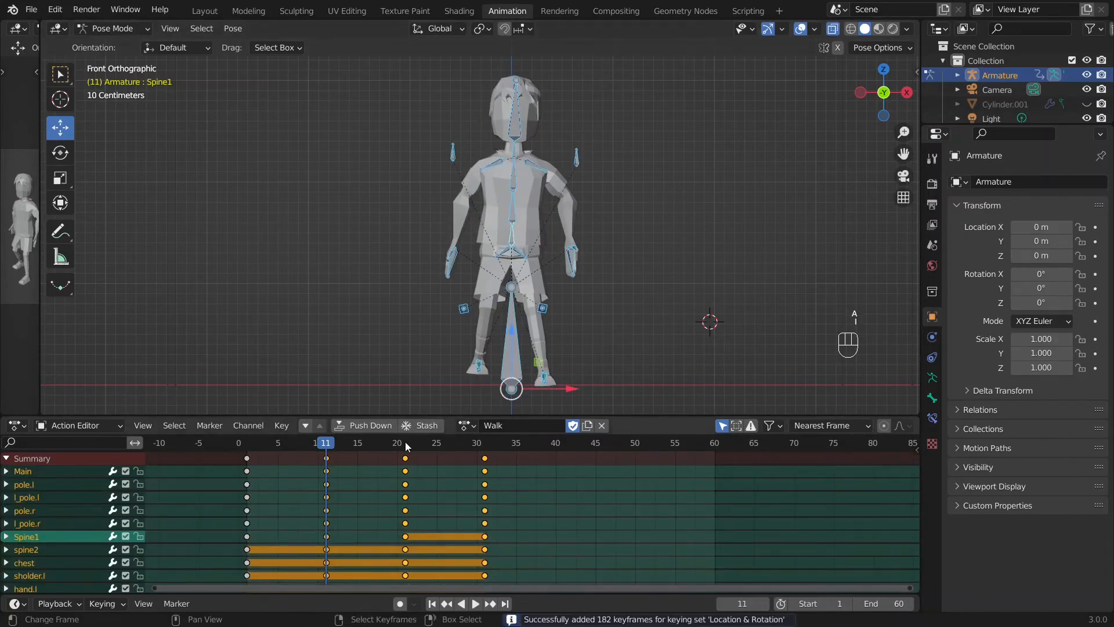
# At frame 31, rotate the Spine1 bone about 2° toward the character's right in front view and keyframe all bones.
pyautogui.press('Up')
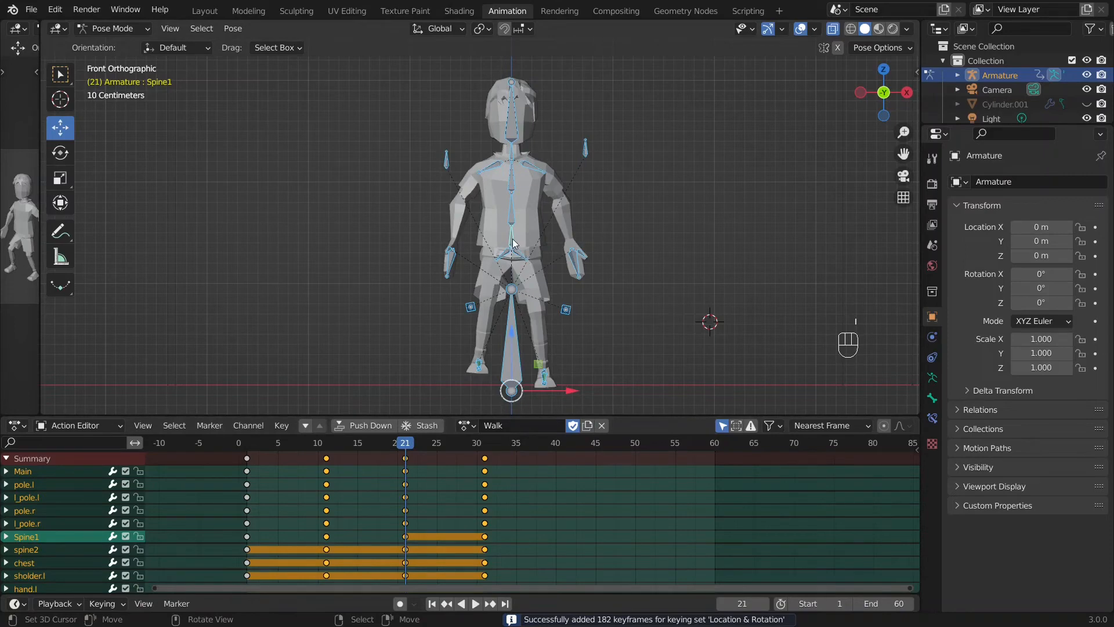
pyautogui.press('Up')
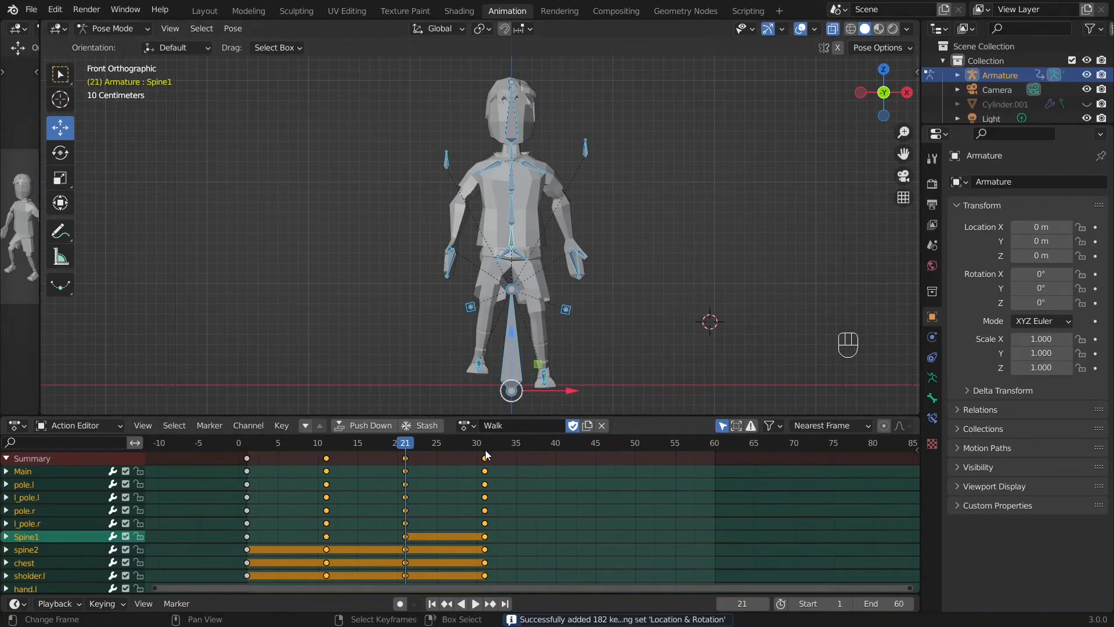
pyautogui.click(513, 245)
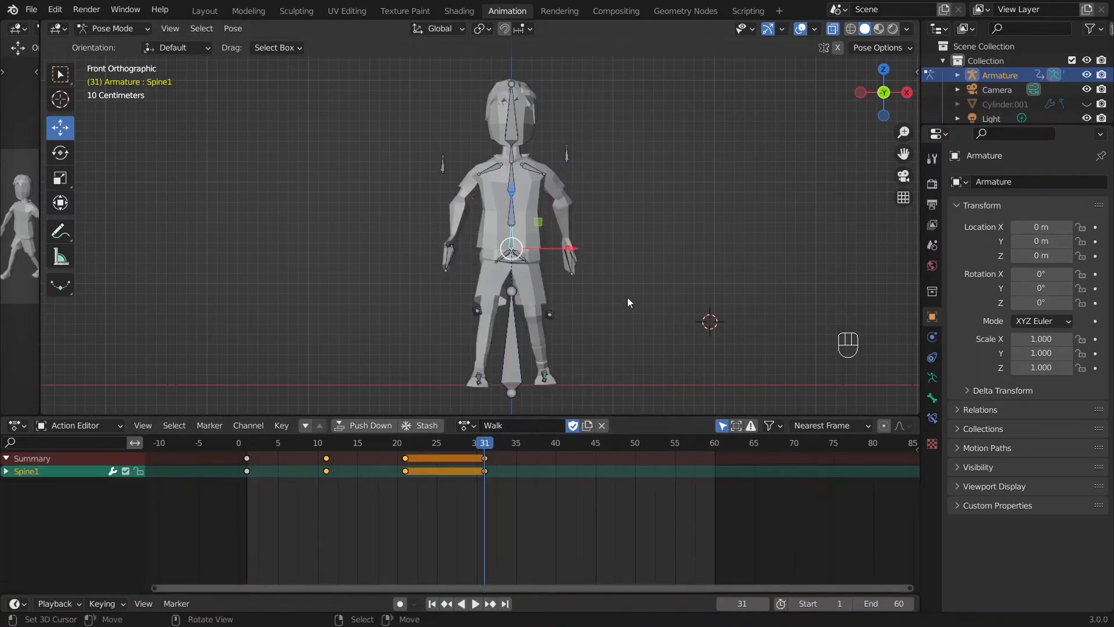
pyautogui.press('r')
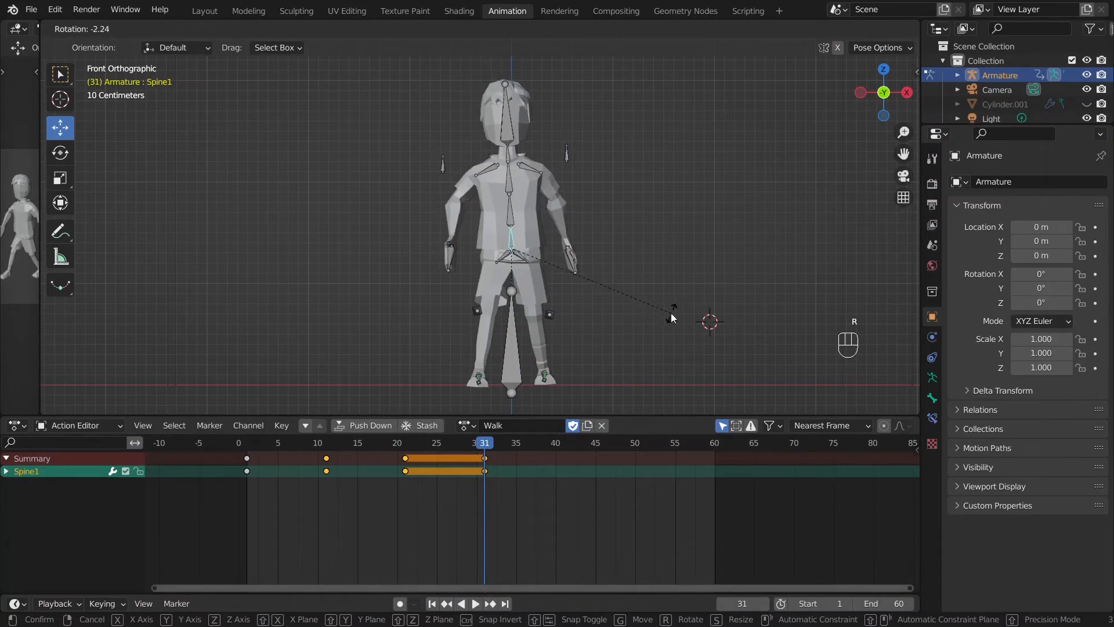
pyautogui.click(668, 318)
pyautogui.press('a')
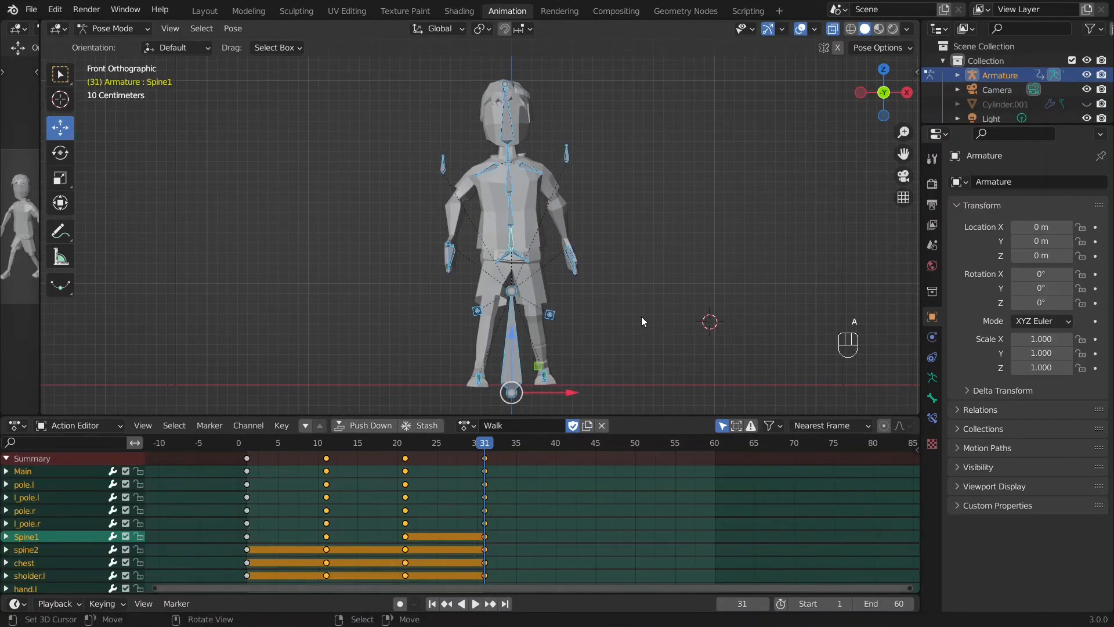
pyautogui.press('i')
# At frame 31, rotate the neck bone about 5° toward the character's right in front view and keyframe all bones.
pyautogui.click(509, 154)
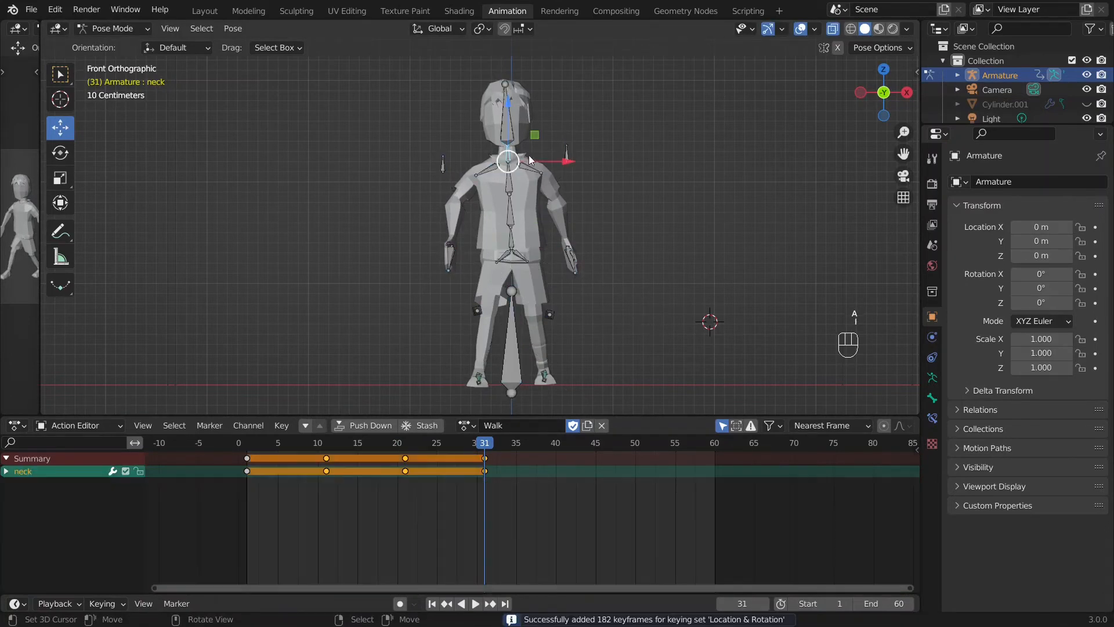
pyautogui.press('r')
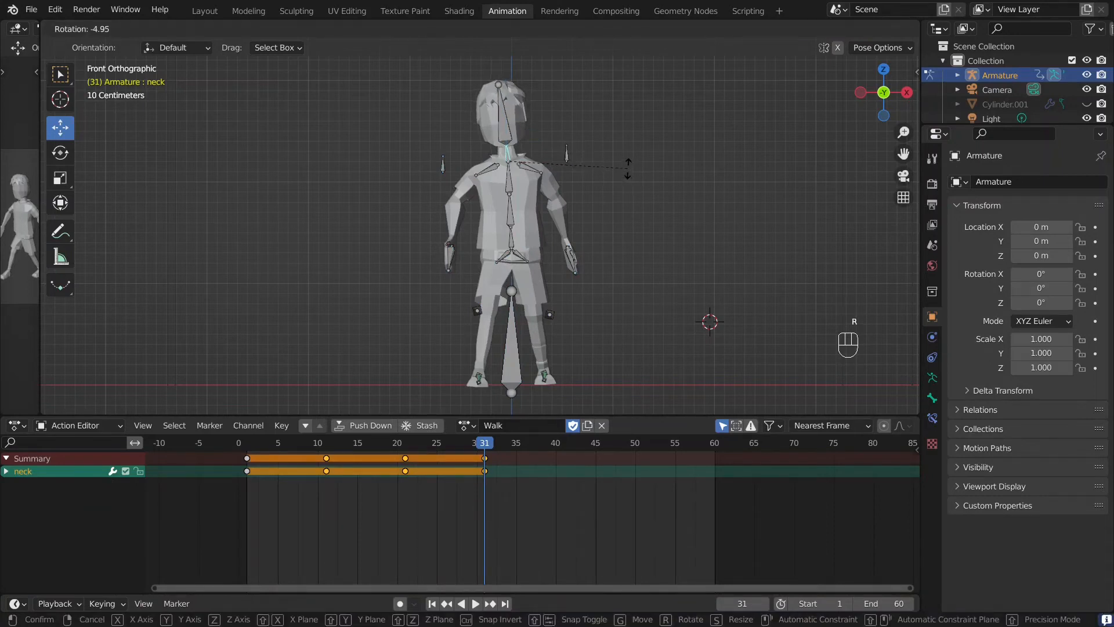
pyautogui.click(627, 168)
pyautogui.press('a')
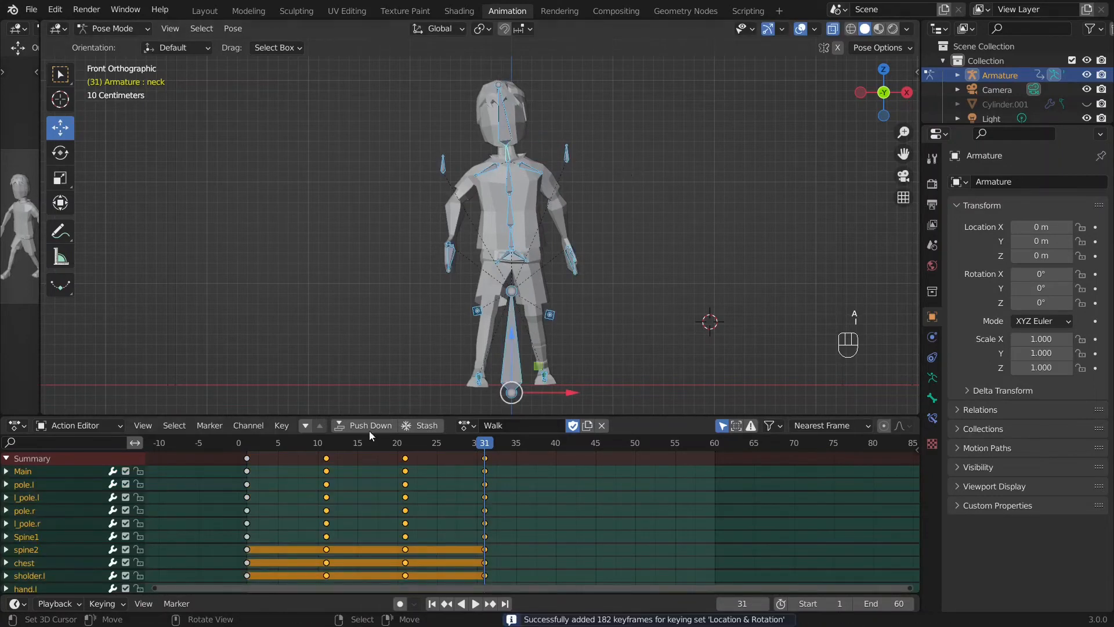
# At frame 11, rotate the neck bone in right side view to tilt the head back upright, and keyframe all bones.
pyautogui.click(323, 447)
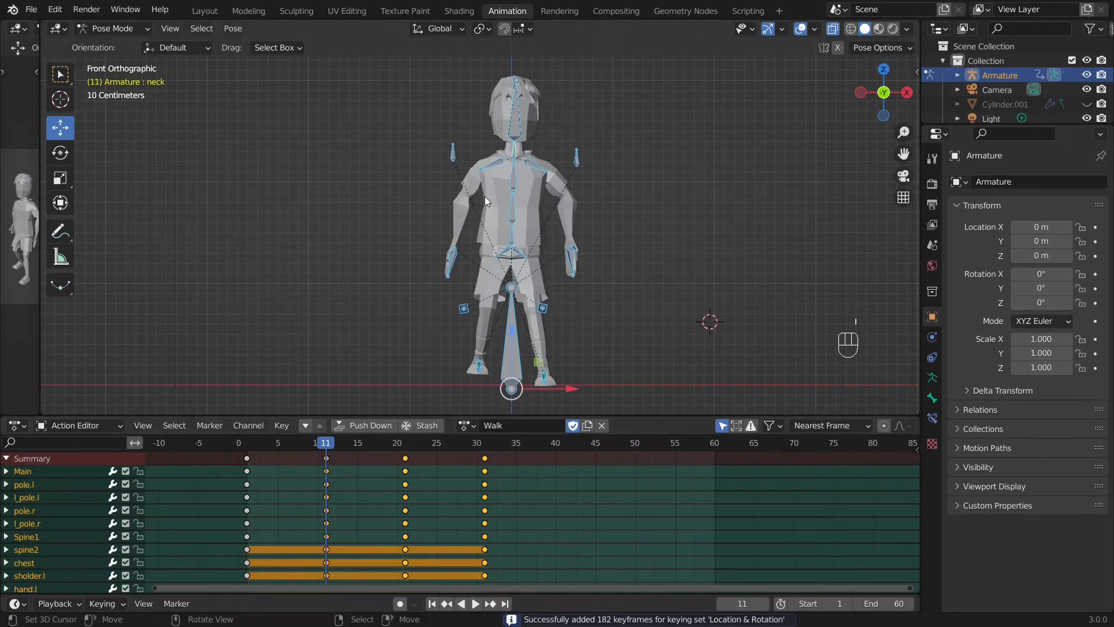
pyautogui.click(514, 136)
pyautogui.moveTo(517, 156); pyautogui.dragTo(535, 191, button='middle')
pyautogui.press('KP_3')
pyautogui.press('r')
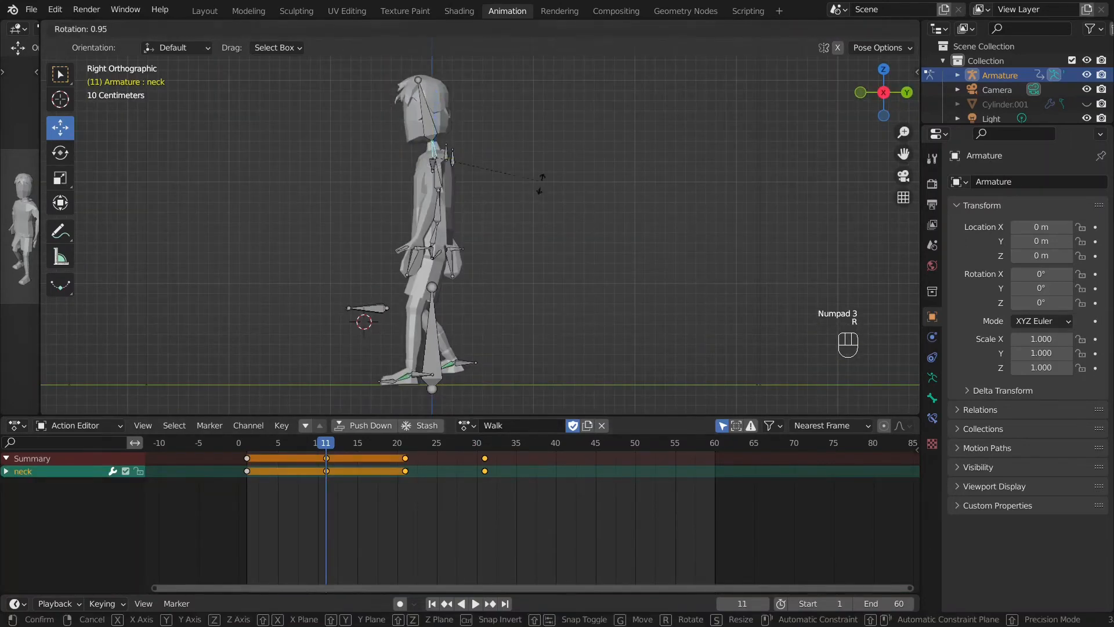
pyautogui.click(552, 206)
pyautogui.press('a')
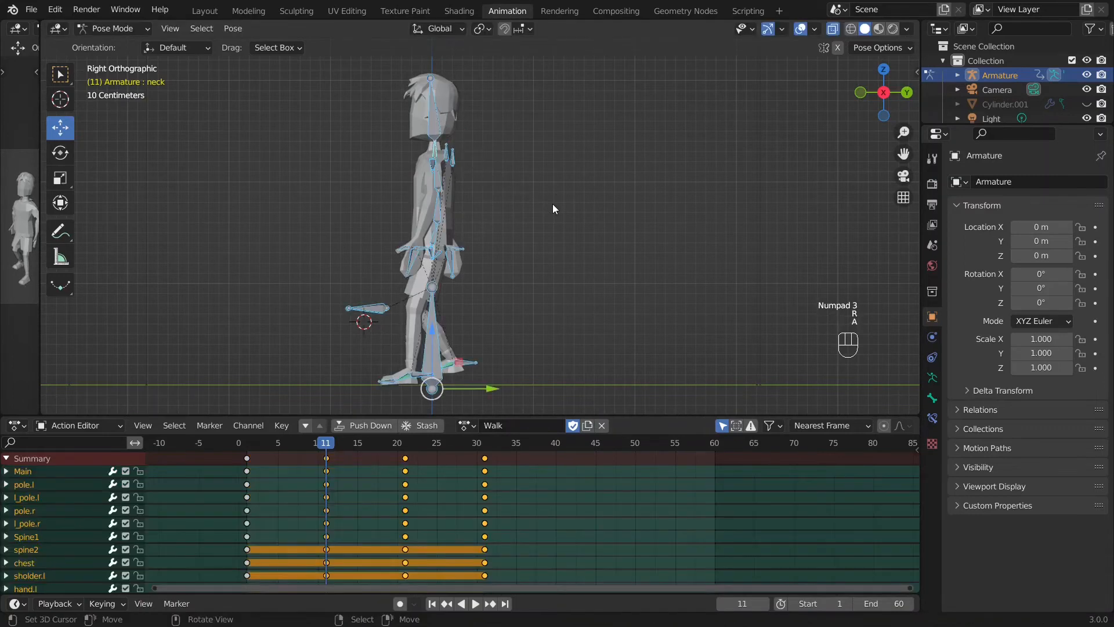
pyautogui.press('i')
# Copy the full pose from frame 1, paste it at frame 61, and keyframe all bones there.
pyautogui.press('space')
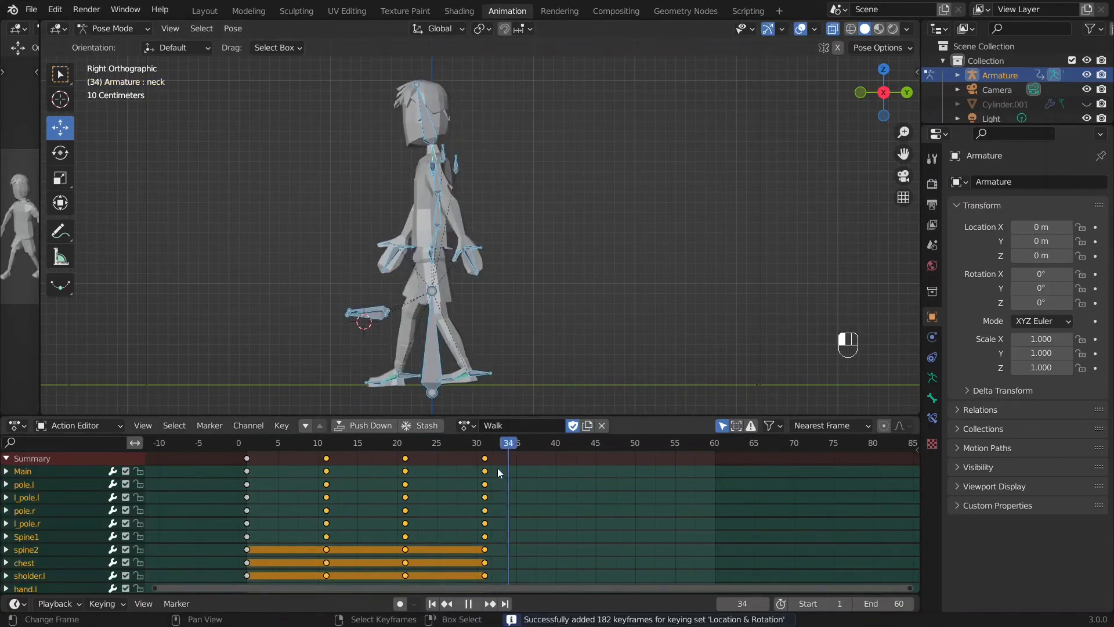
pyautogui.moveTo(366, 448); pyautogui.dragTo(502, 451)
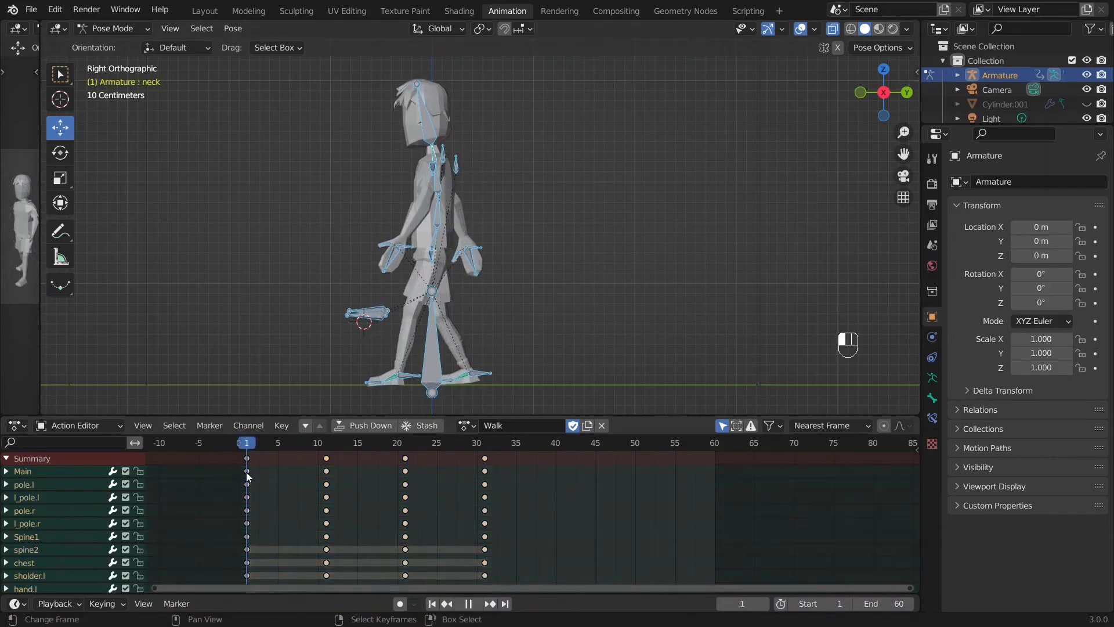
pyautogui.hotkey('ctrl', 'c')
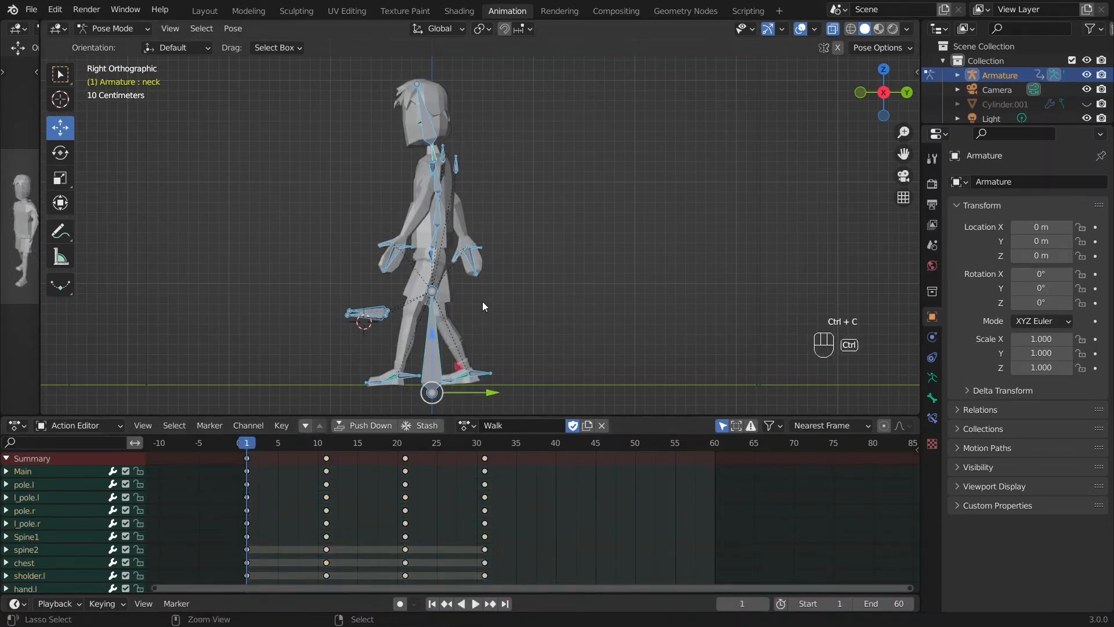
pyautogui.moveTo(478, 447); pyautogui.dragTo(708, 452)
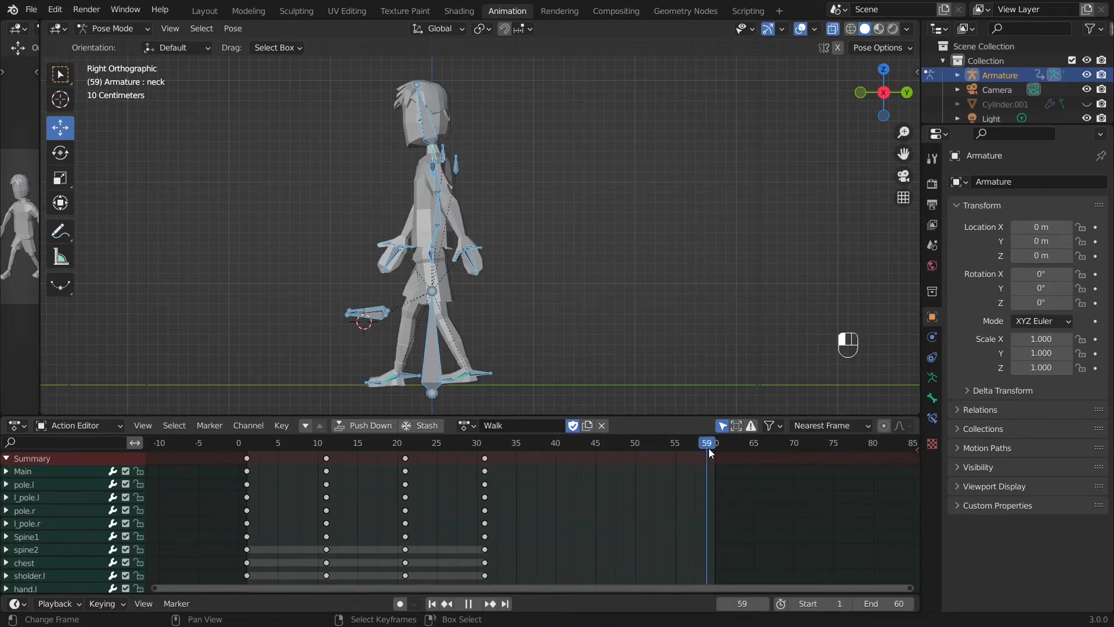
pyautogui.moveTo(709, 450); pyautogui.dragTo(720, 448)
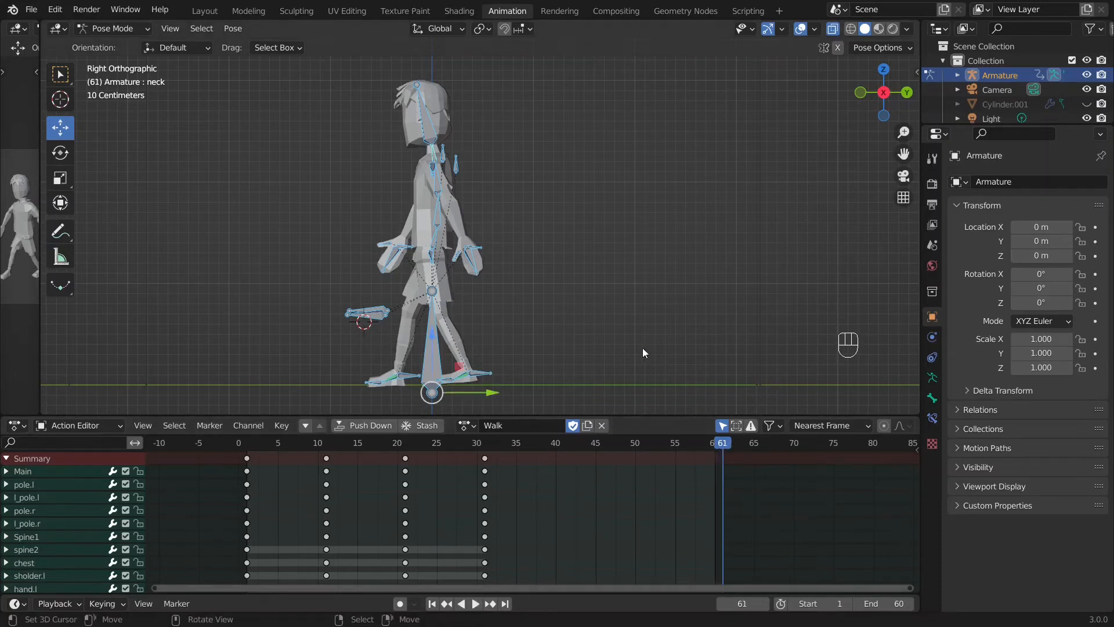
pyautogui.press('ctrl')
pyautogui.hotkey('ctrl', 'v')
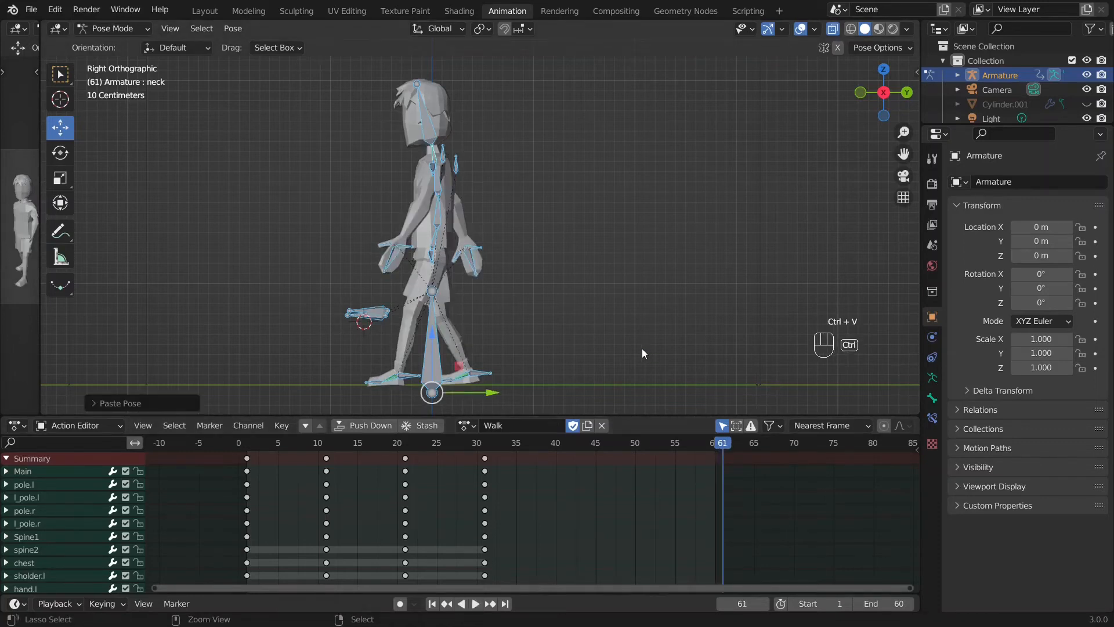
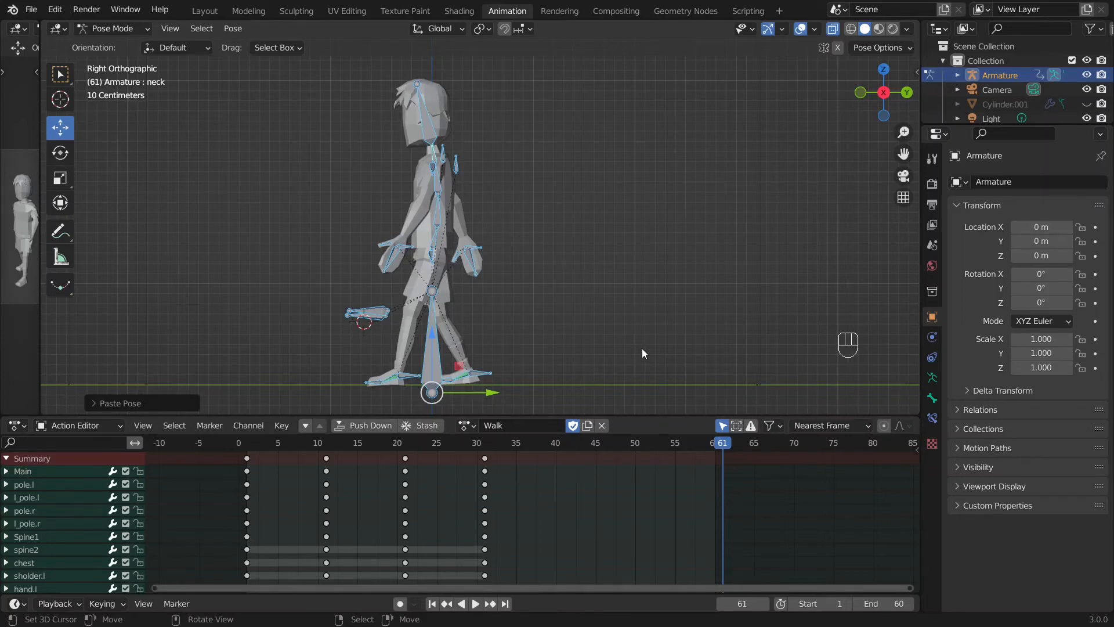
pyautogui.press('a')
pyautogui.press('i')
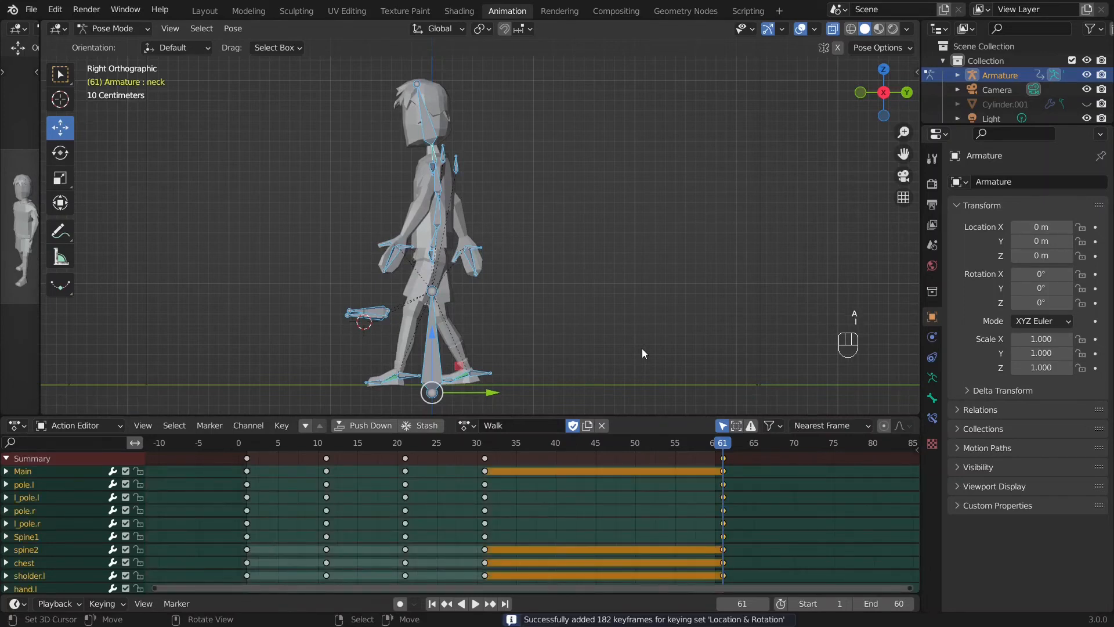
# Play back the walk animation to review the motion between the existing keyframes.
pyautogui.moveTo(718, 451); pyautogui.dragTo(715, 500)
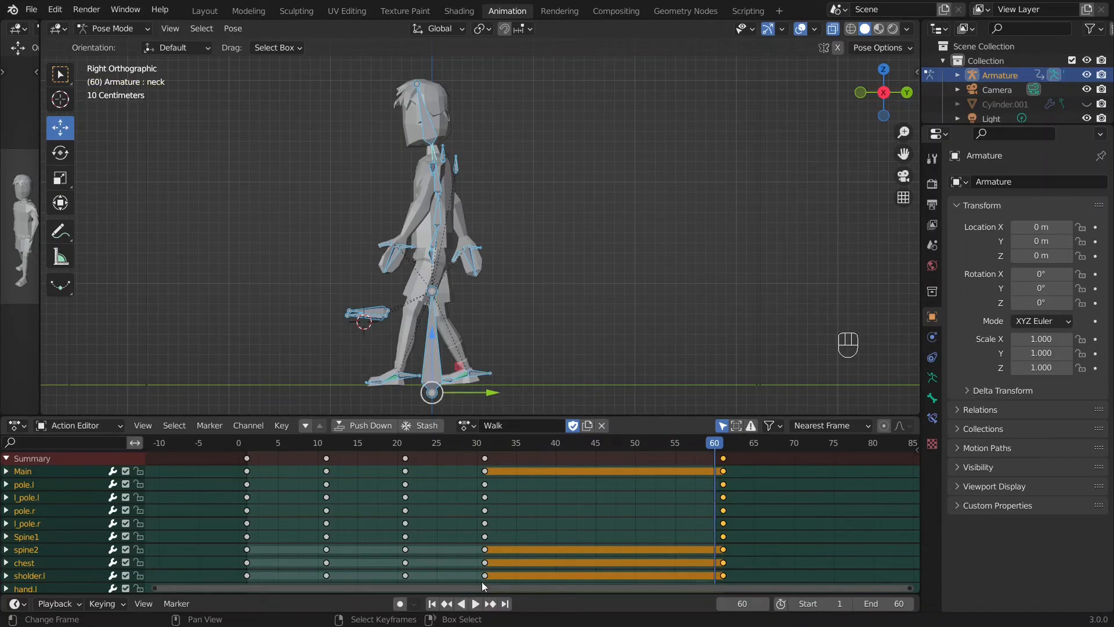
pyautogui.click(472, 603)
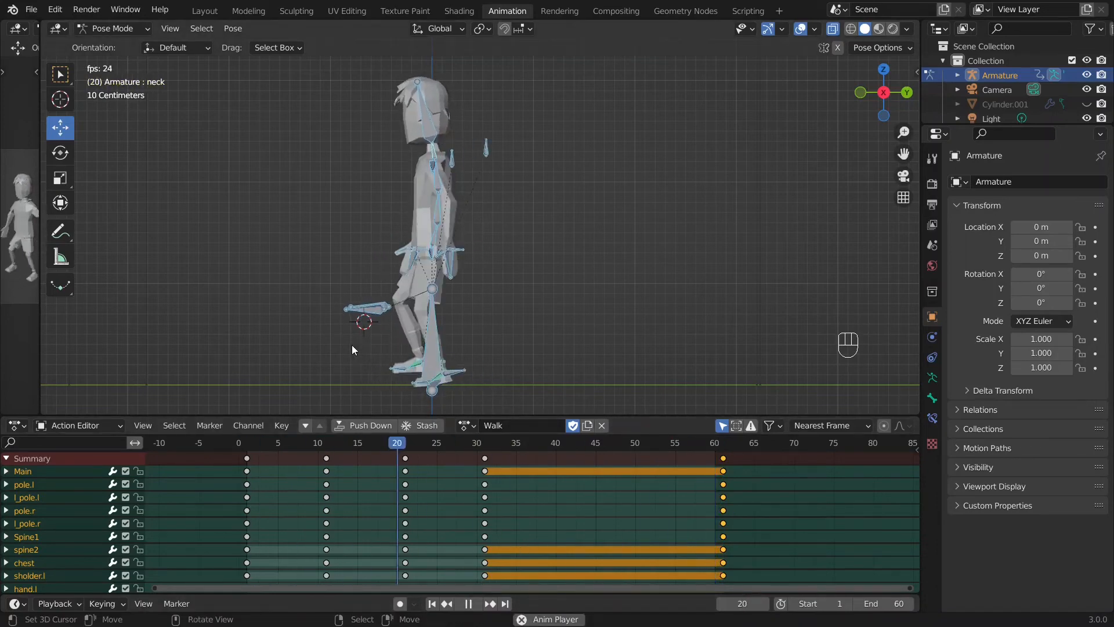
pyautogui.moveTo(340, 250); pyautogui.dragTo(451, 194, button='middle')
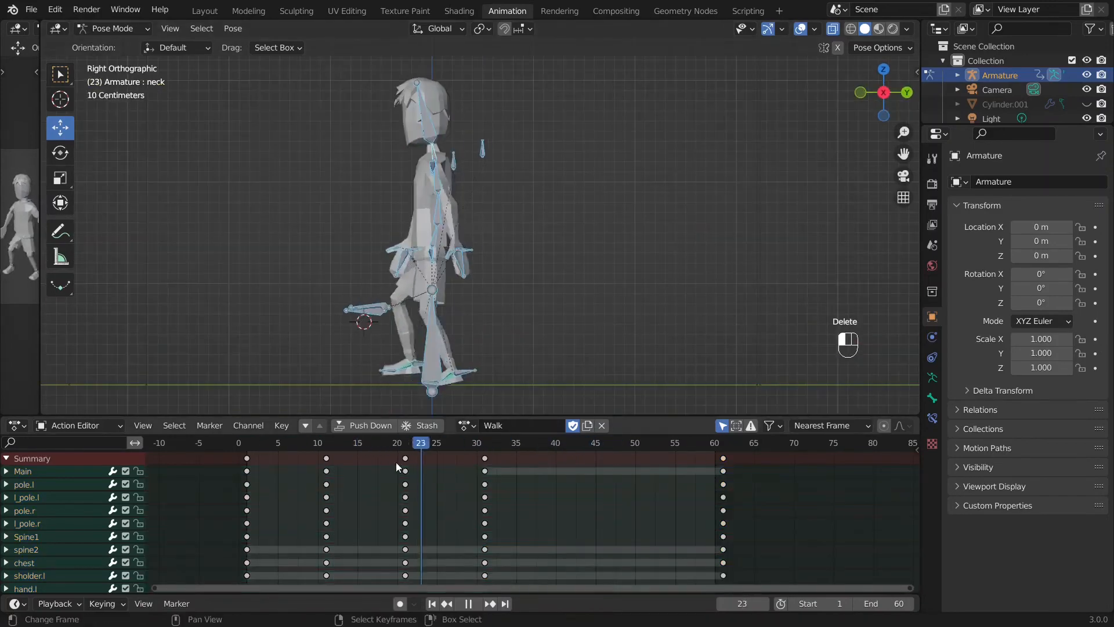
# Copy the full pose from frame 21, paste it mirrored at frame 41, and keyframe all bones.
pyautogui.moveTo(396, 463)
pyautogui.mouseDown()
pyautogui.moveTo(207, 471)
pyautogui.moveTo(468, 464)
pyautogui.moveTo(406, 468)
pyautogui.mouseUp()
pyautogui.press('space')
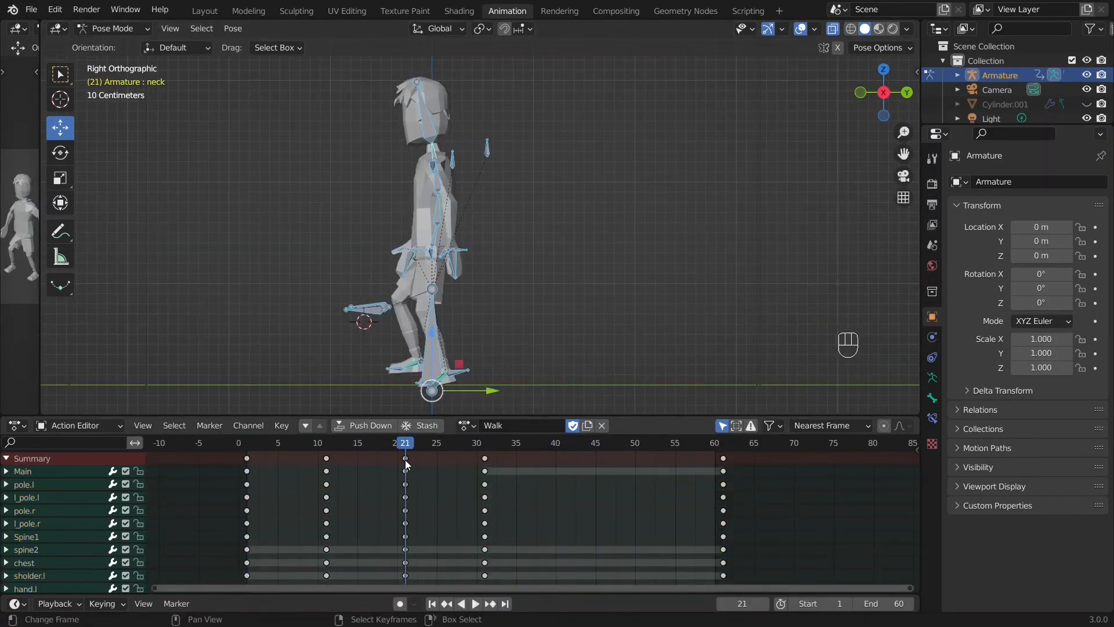
pyautogui.rightClick(405, 459)
pyautogui.hotkey('ctrl', 'c')
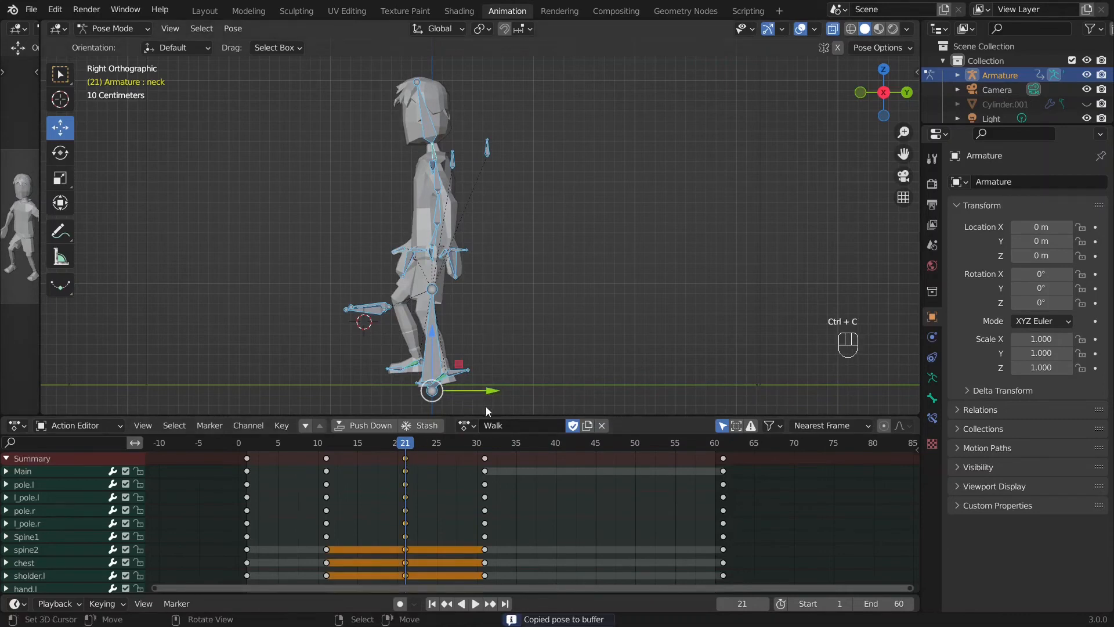
pyautogui.click(554, 446)
pyautogui.moveTo(554, 446); pyautogui.dragTo(564, 447)
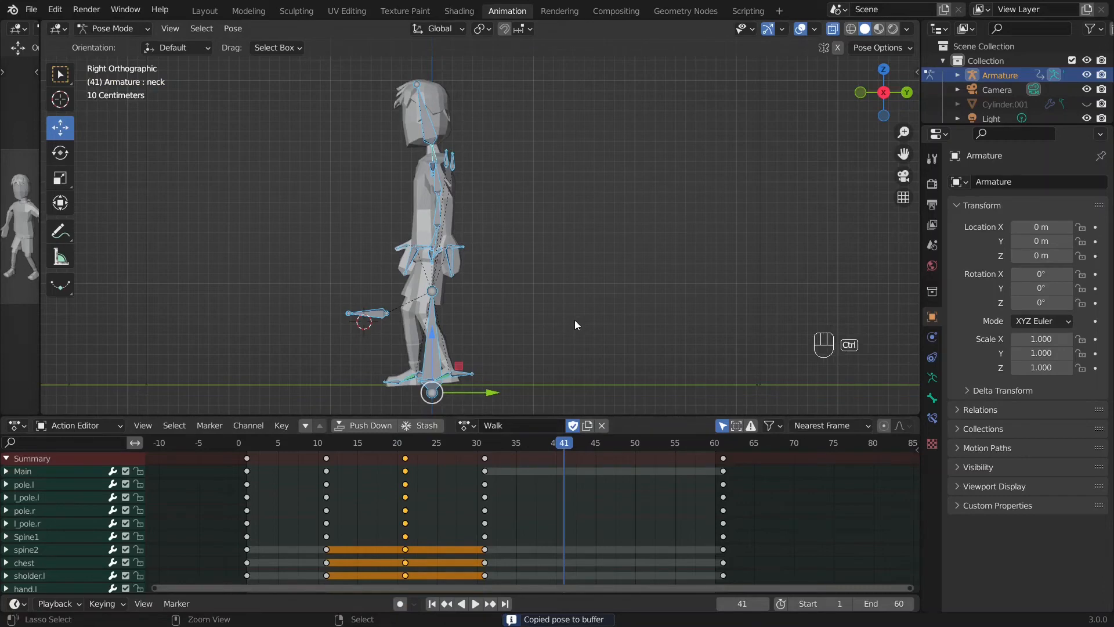
pyautogui.hotkey('ctrl', 'shift', 'v')
pyautogui.press('a')
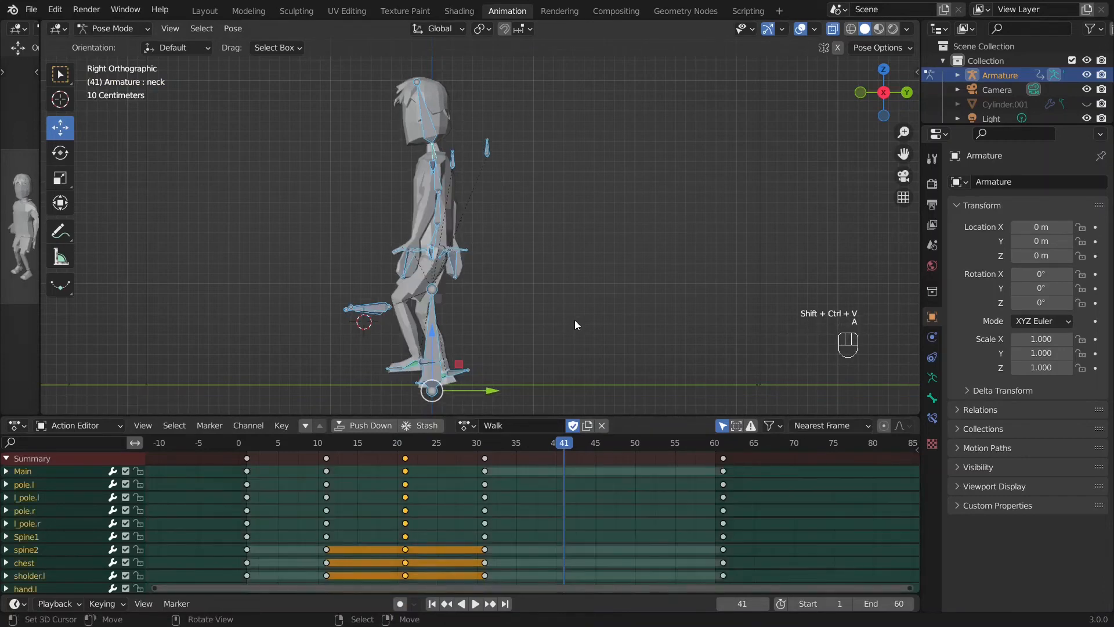
pyautogui.press('i')
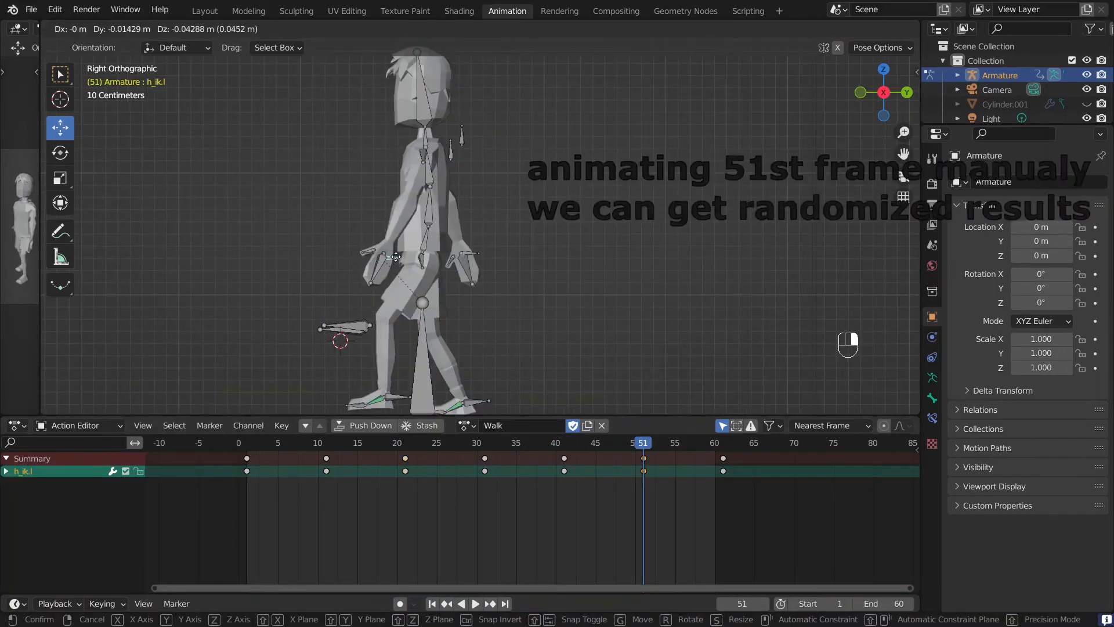
# At frame 51, shift the left hand's IK control forward and the right hand's backward and slightly up, and keyframe all bones.
pyautogui.click(393, 246)
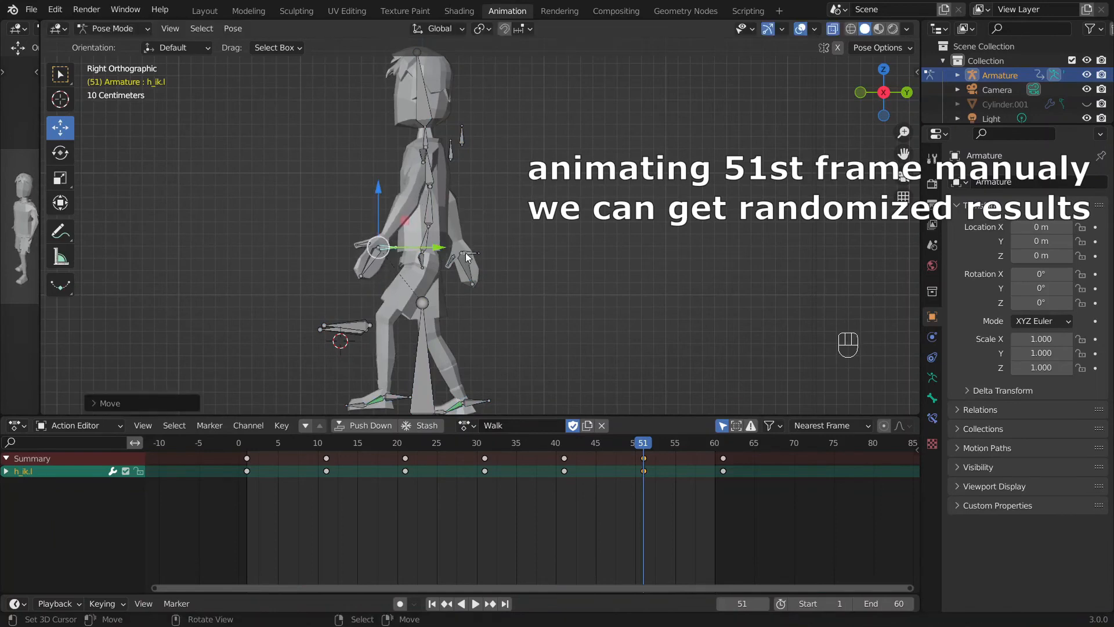
pyautogui.click(476, 251)
pyautogui.press('g')
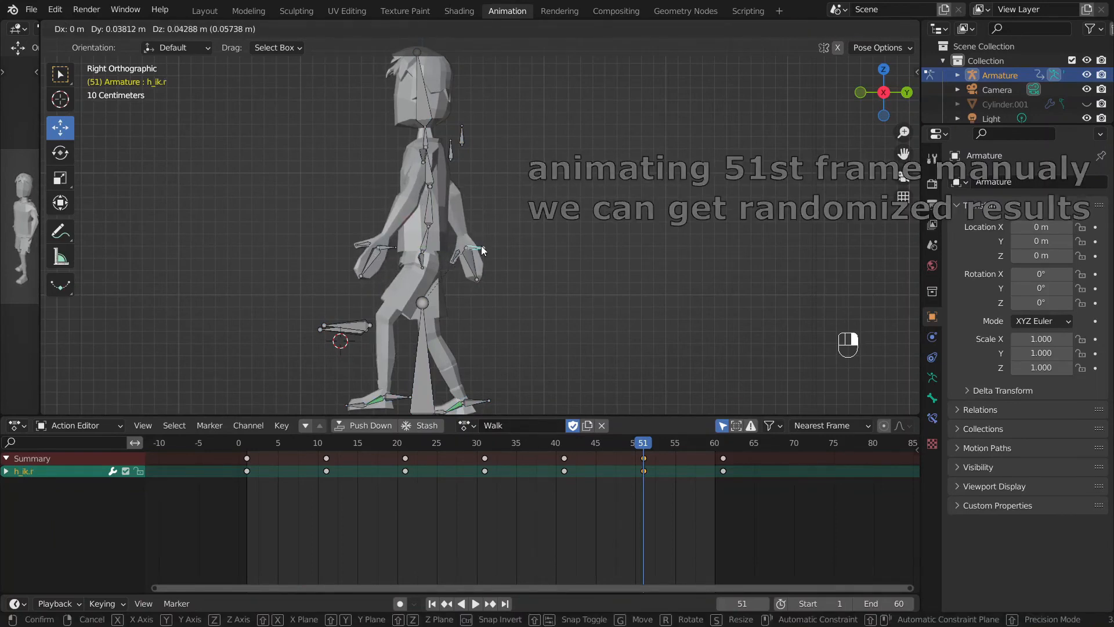
pyautogui.click(481, 246)
pyautogui.press('a')
pyautogui.press('i')
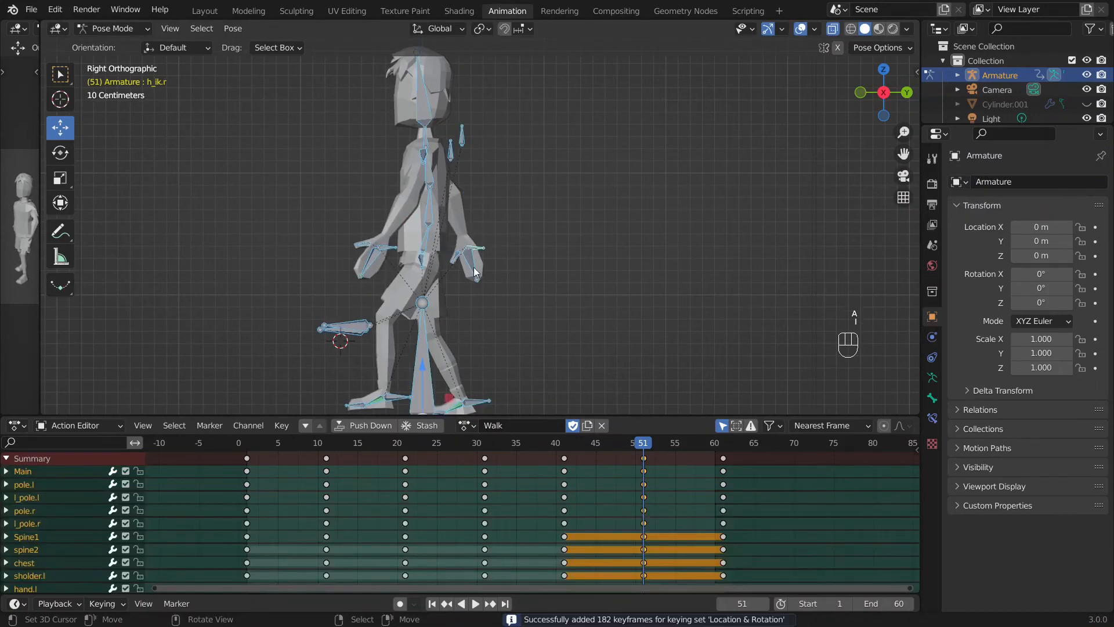
# At frame 51, raise the left foot's IK control, move it forward in side view, and keyframe all bones.
pyautogui.scroll(-1, 473, 381)
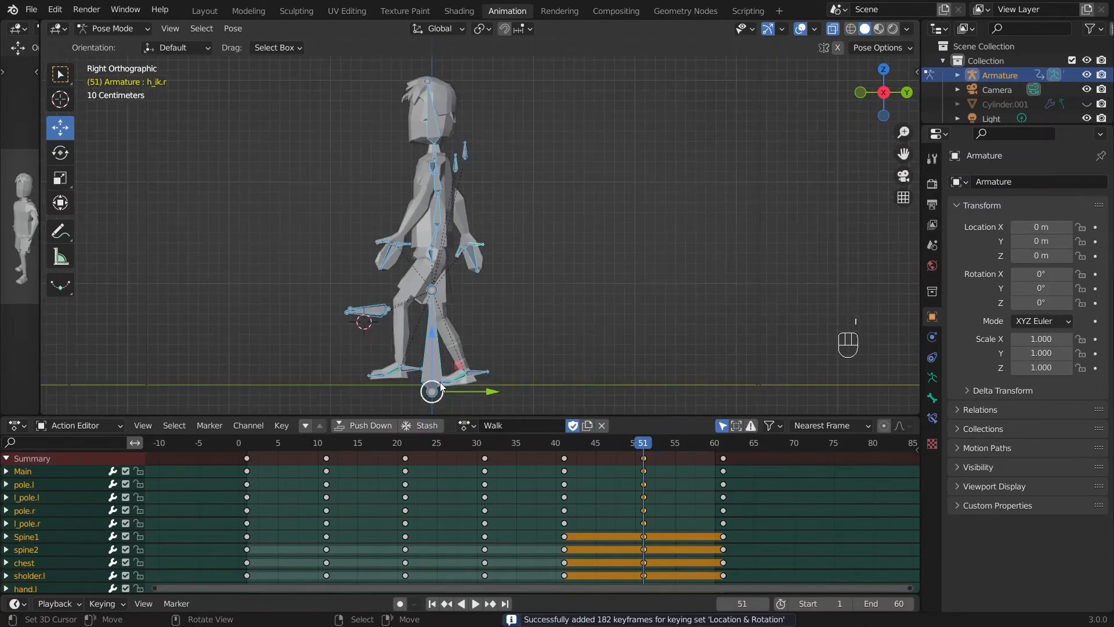
pyautogui.click(413, 371)
pyautogui.press('g')
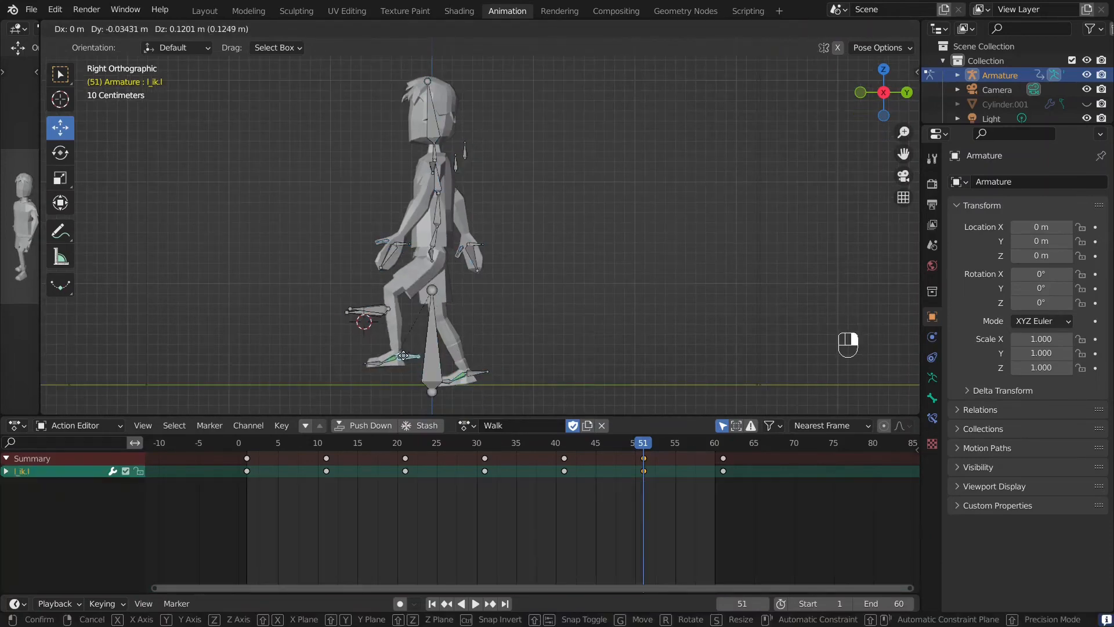
pyautogui.click(398, 360)
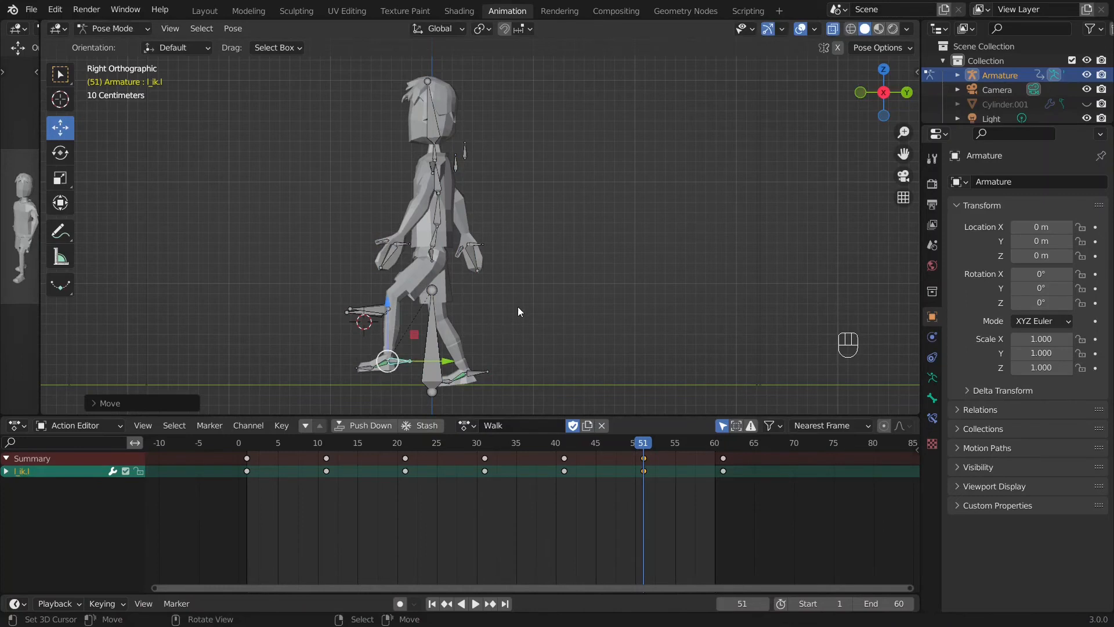
pyautogui.press('a')
pyautogui.press('i')
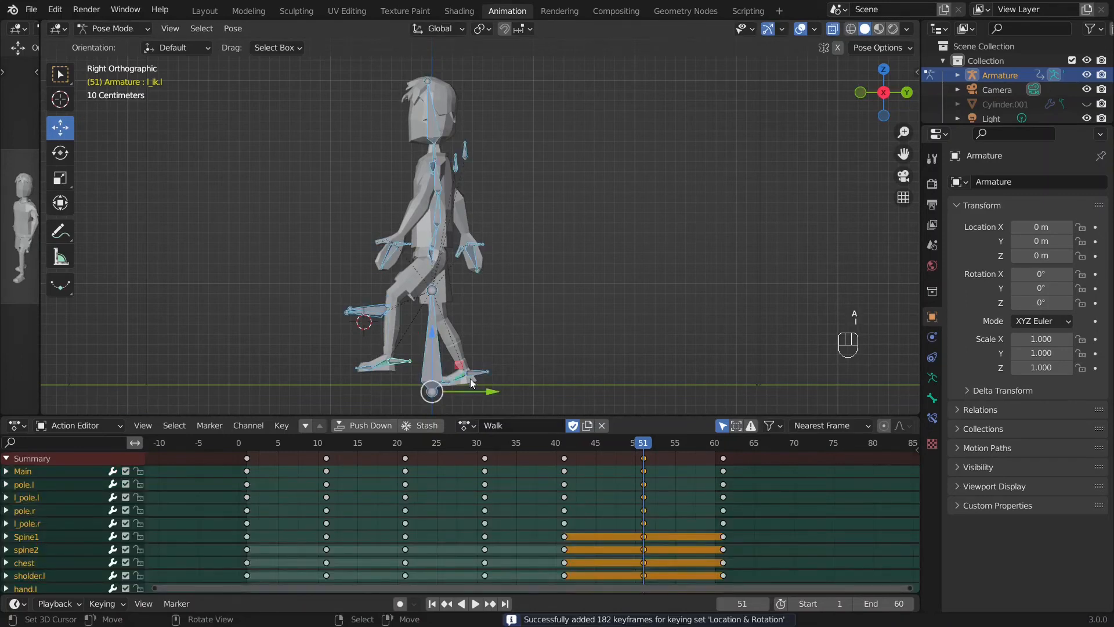
# Play back the walk animation and review the motion from the side and front views.
pyautogui.press('space')
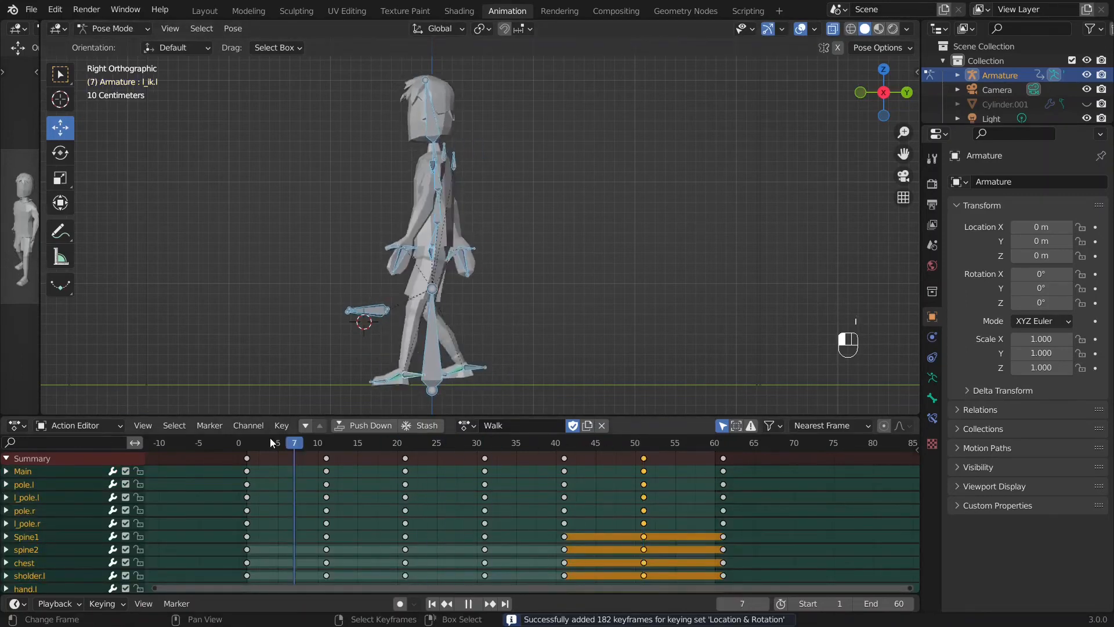
pyautogui.moveTo(370, 447); pyautogui.dragTo(730, 508)
pyautogui.click(476, 604)
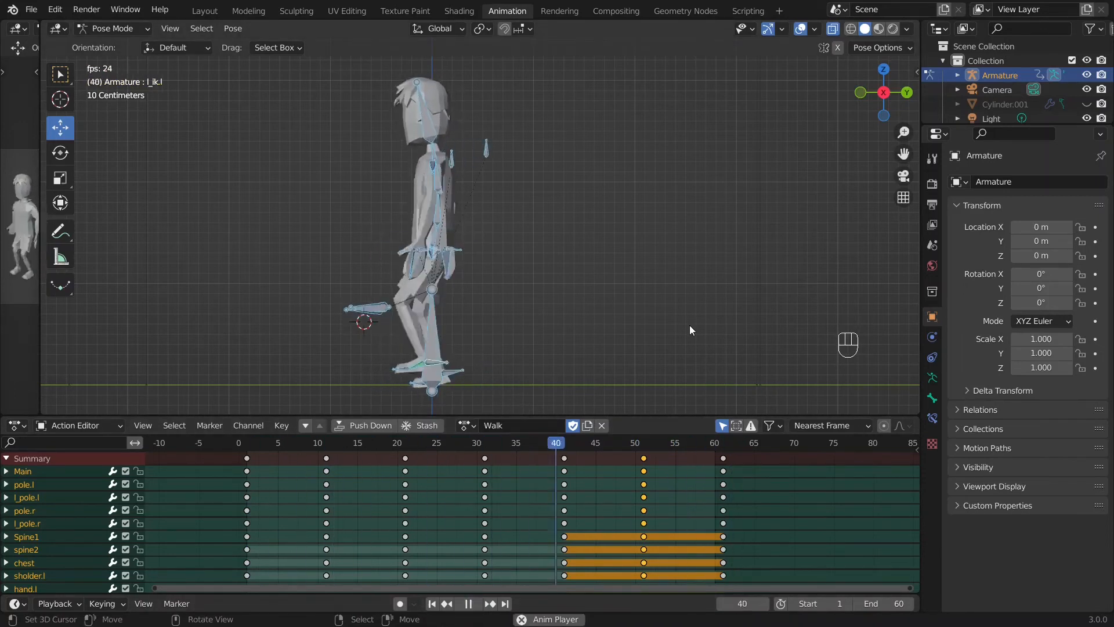
pyautogui.press('KP_1')
pyautogui.press('space')
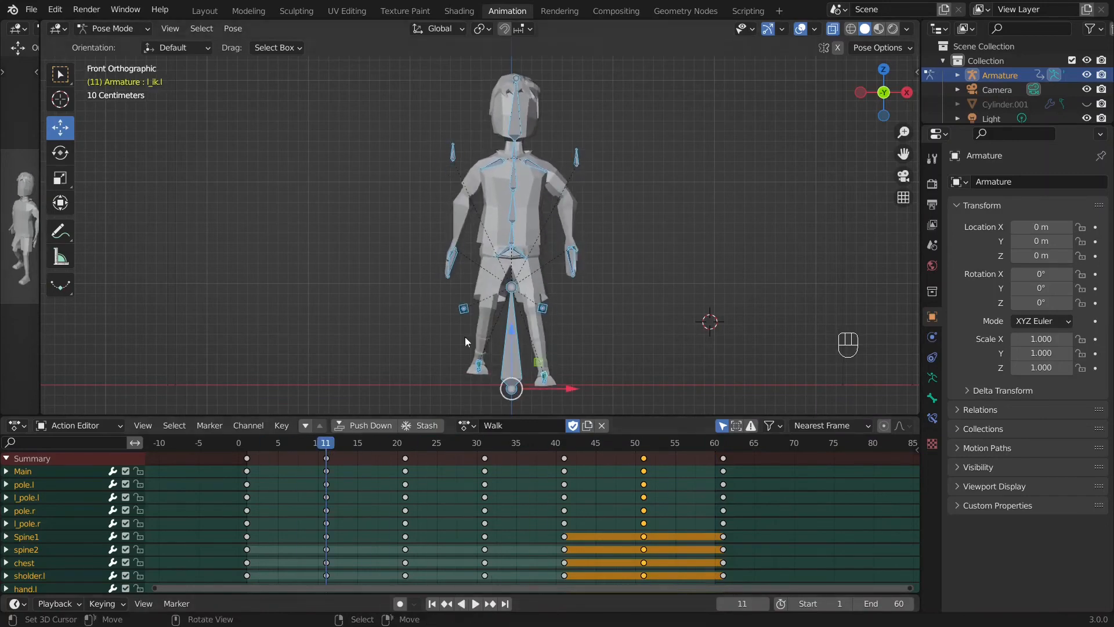
# At frame 31, adjust the right hand's IK control and keyframe all bones.
pyautogui.moveTo(395, 456); pyautogui.dragTo(484, 503)
pyautogui.moveTo(441, 264); pyautogui.dragTo(501, 283, button='middle')
pyautogui.press('KP_1')
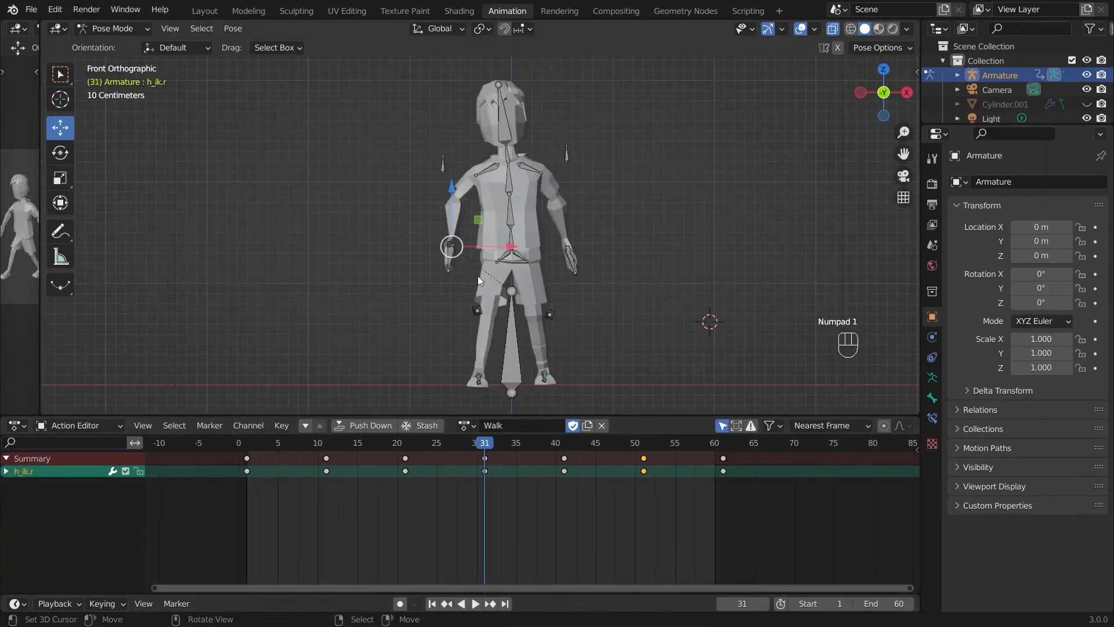
pyautogui.press('i')
# Copy the full pose from frame 1, paste it at frame 61, and keyframe all bones.
pyautogui.press('space')
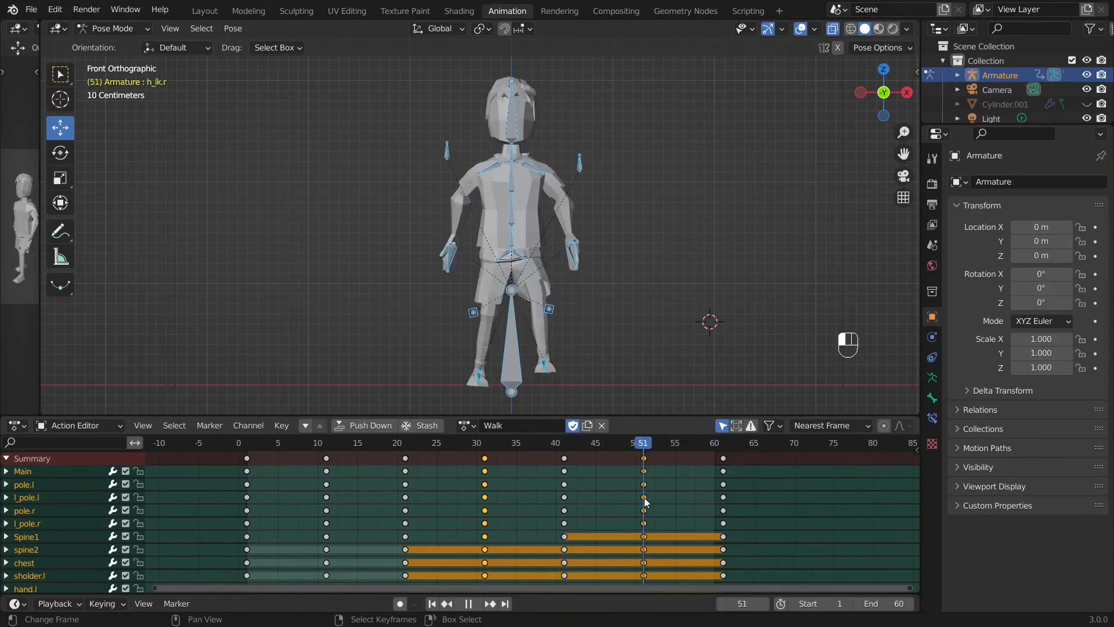
pyautogui.press('Escape')
pyautogui.click(545, 311)
pyautogui.press('a')
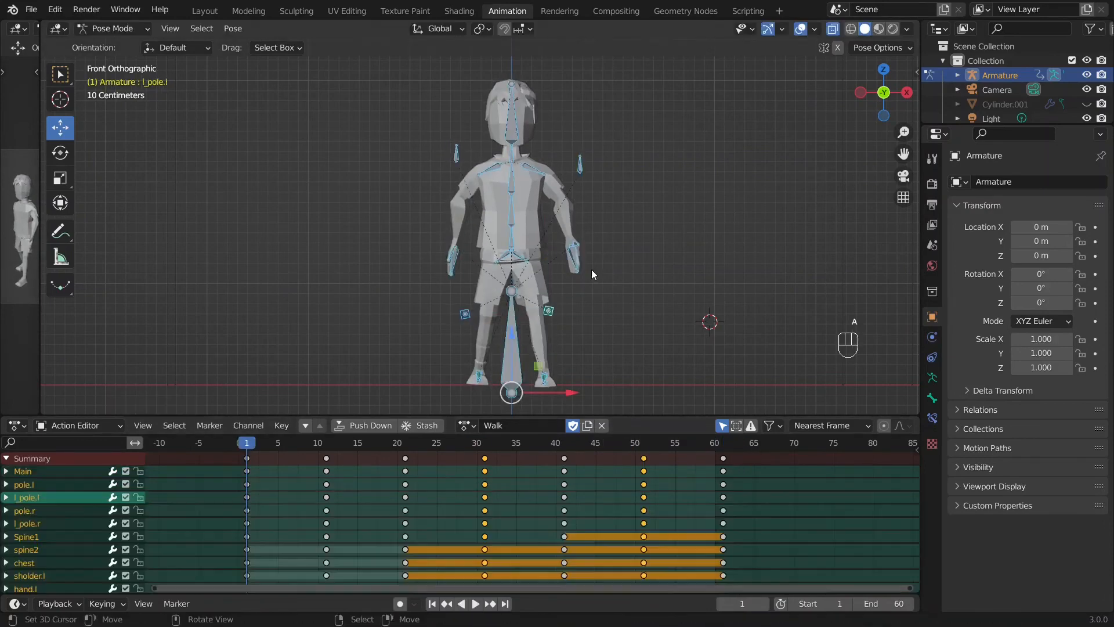
pyautogui.hotkey('ctrl', 'c')
pyautogui.press('Up')
pyautogui.press('Up')
pyautogui.press('Up')
pyautogui.press('Up')
pyautogui.press('Up')
pyautogui.press('Up')
pyautogui.press('i')
pyautogui.hotkey('ctrl', 'v')
# Play back the looping walk and inspect the arm and leg motion from several angles.
pyautogui.press('space')
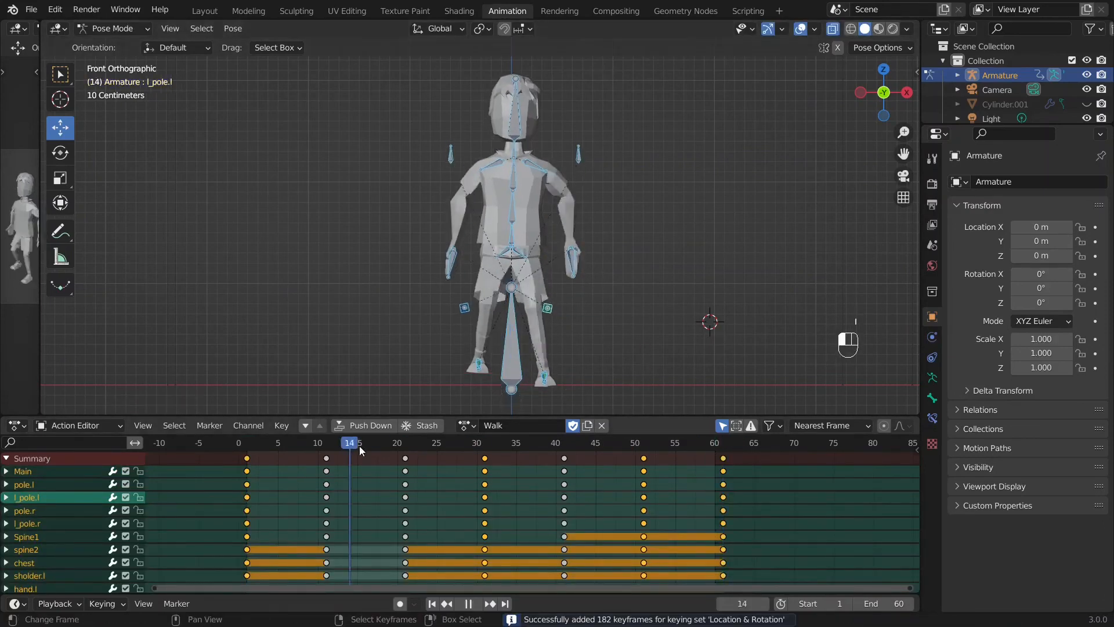
pyautogui.press('space')
pyautogui.moveTo(523, 325); pyautogui.dragTo(511, 386, button='middle')
pyautogui.press('space')
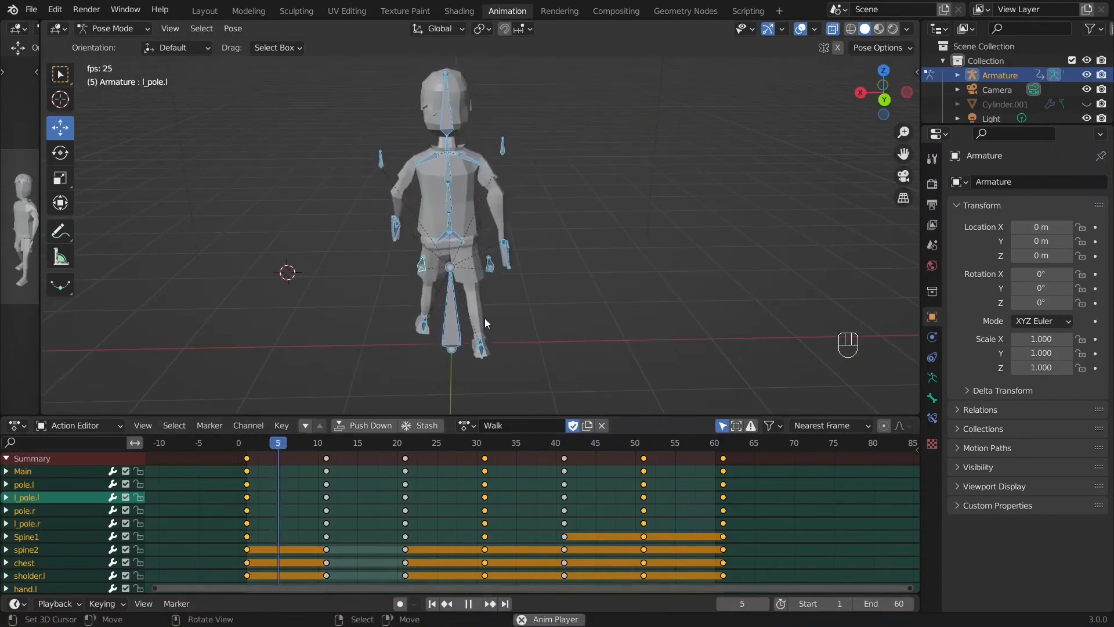
pyautogui.moveTo(485, 318); pyautogui.dragTo(633, 344, button='middle')
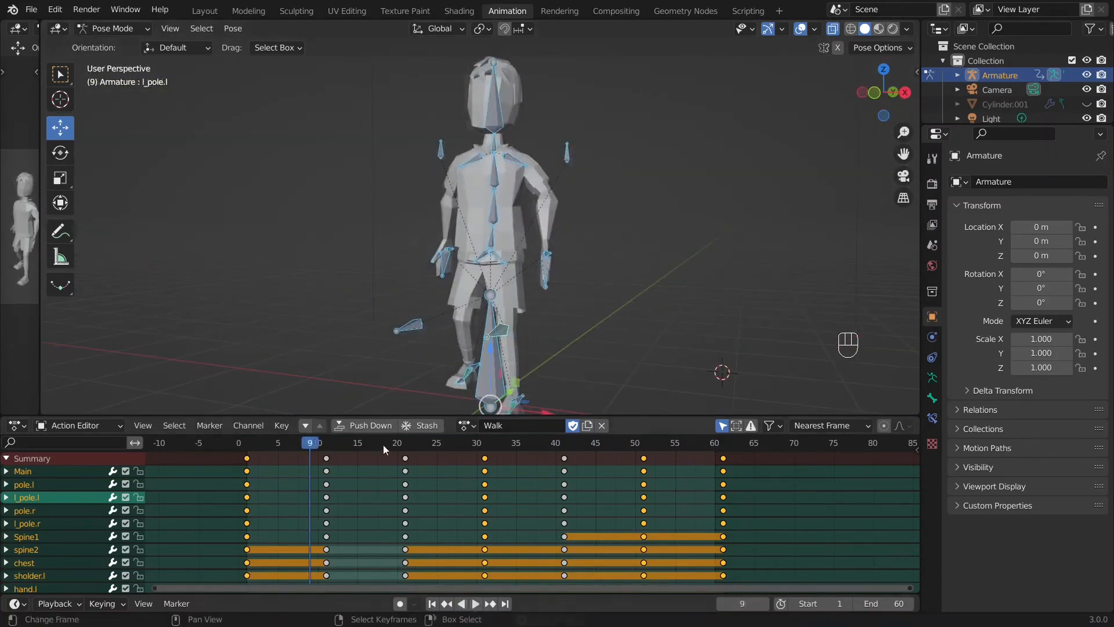
pyautogui.press('space')
# At frame 11, adjust the left hand's IK control and keyframe all bones.
pyautogui.click(326, 444)
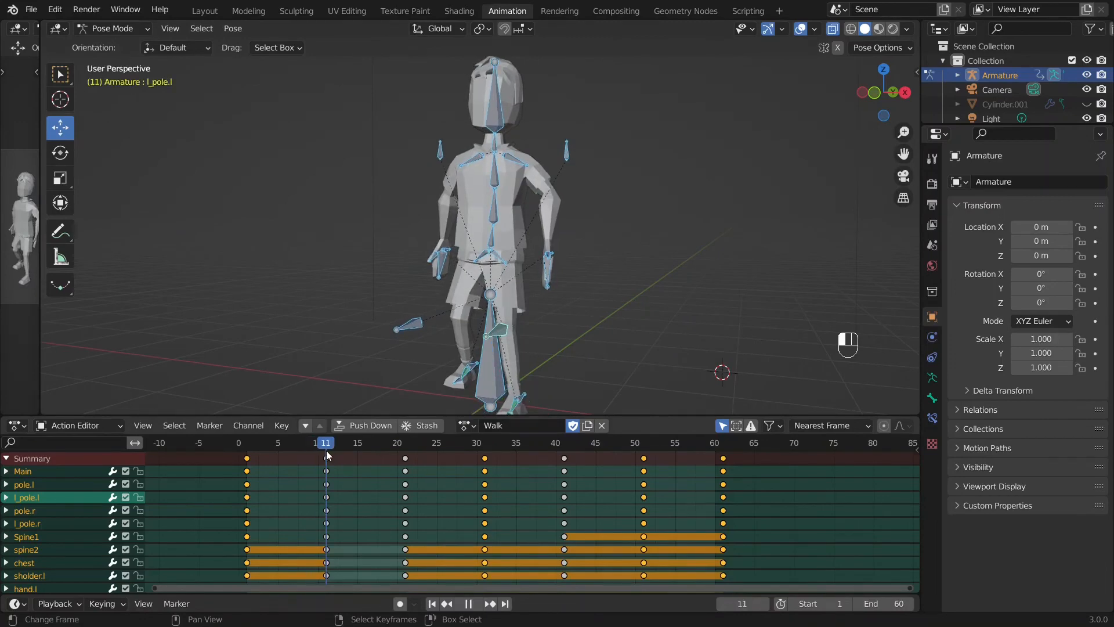
pyautogui.moveTo(621, 255); pyautogui.dragTo(587, 259, button='middle')
pyautogui.moveTo(507, 264); pyautogui.dragTo(524, 257, button='right')
pyautogui.press('a')
pyautogui.press('i')
pyautogui.moveTo(464, 266); pyautogui.dragTo(528, 316, button='middle')
pyautogui.moveTo(318, 448); pyautogui.dragTo(556, 468)
pyautogui.moveTo(621, 337); pyautogui.dragTo(557, 336, button='middle')
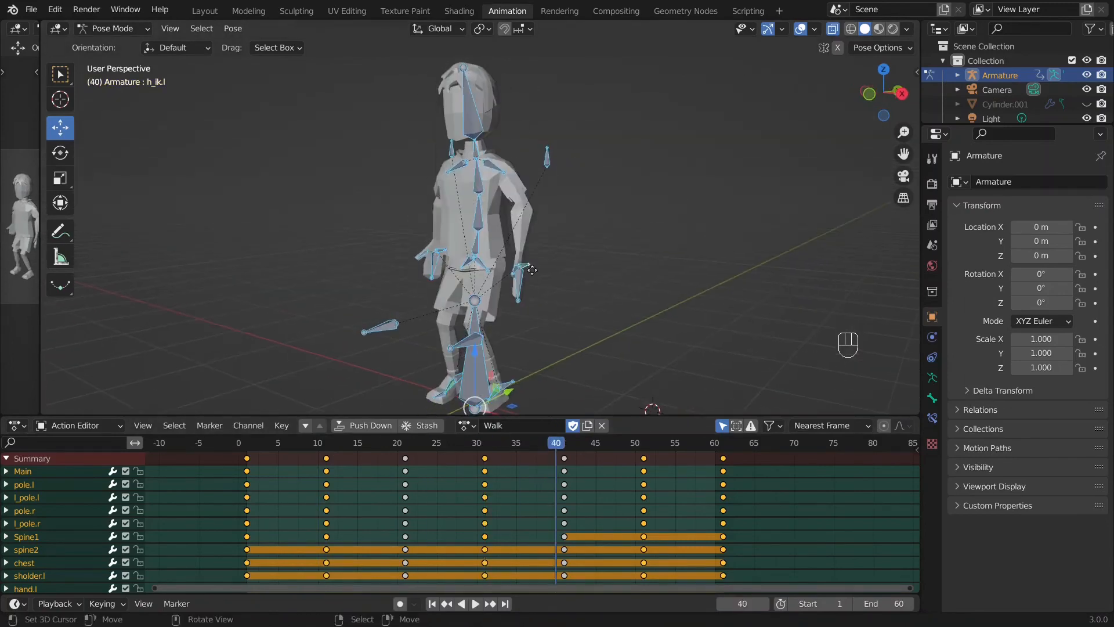
pyautogui.moveTo(525, 262); pyautogui.dragTo(552, 253, button='right')
pyautogui.press('a')
pyautogui.press('i')
pyautogui.moveTo(557, 334); pyautogui.dragTo(537, 319, button='middle')
pyautogui.hotkey('ctrl', 'z')
# At frame 41, adjust the left hand's IK control and keyframe all bones.
pyautogui.click(564, 454)
pyautogui.scroll(1, 522, 307)
pyautogui.moveTo(489, 248); pyautogui.dragTo(490, 241, button='right')
pyautogui.press('a')
pyautogui.press('i')
pyautogui.moveTo(513, 334); pyautogui.dragTo(581, 348, button='middle')
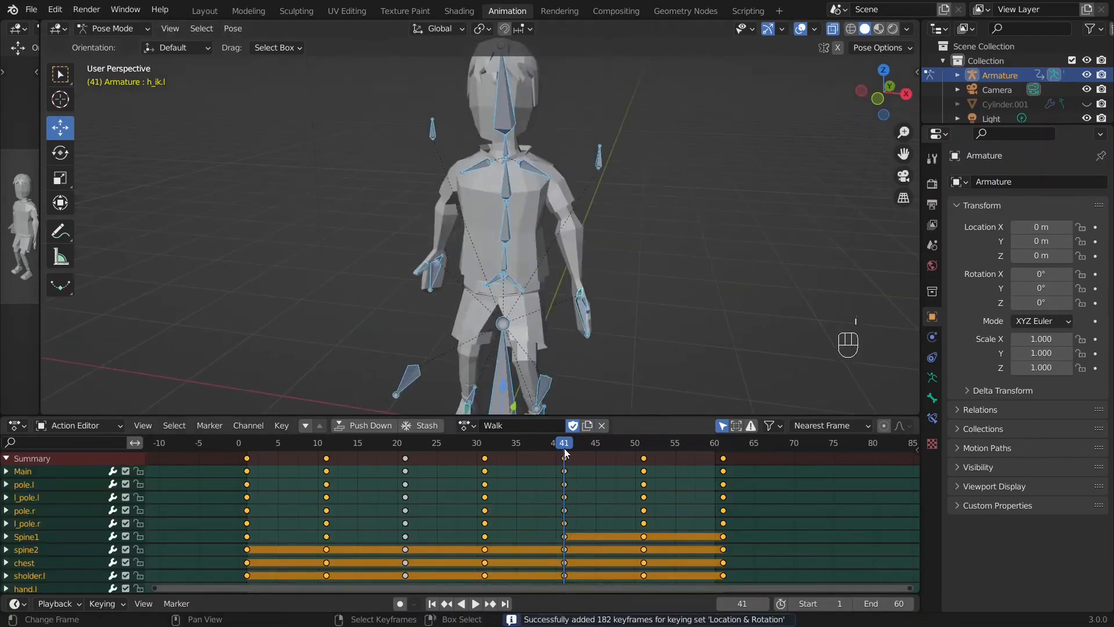
# At frame 41, raise the main control slightly in side view, rotate the right foot's IK control, and keyframe all bones.
pyautogui.moveTo(588, 464); pyautogui.dragTo(563, 471)
pyautogui.press('KP_3')
pyautogui.click(441, 316)
pyautogui.press('g')
pyautogui.moveTo(441, 303); pyautogui.dragTo(440, 302)
pyautogui.click(463, 346)
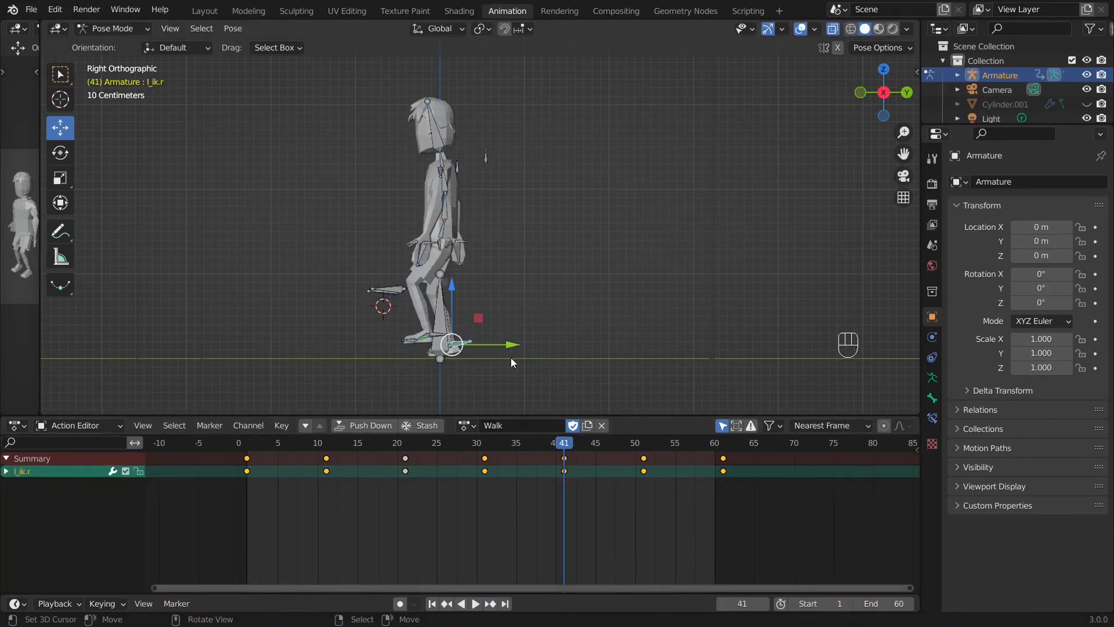
pyautogui.moveTo(511, 349); pyautogui.dragTo(522, 343)
pyautogui.press('a')
pyautogui.press('i')
# At frame 21, raise the main control slightly, rotate the left foot's IK control, and keyframe all bones.
pyautogui.moveTo(549, 447); pyautogui.dragTo(405, 485)
pyautogui.click(441, 328)
pyautogui.press('g')
pyautogui.moveTo(440, 312); pyautogui.dragTo(440, 312)
pyautogui.click(462, 343)
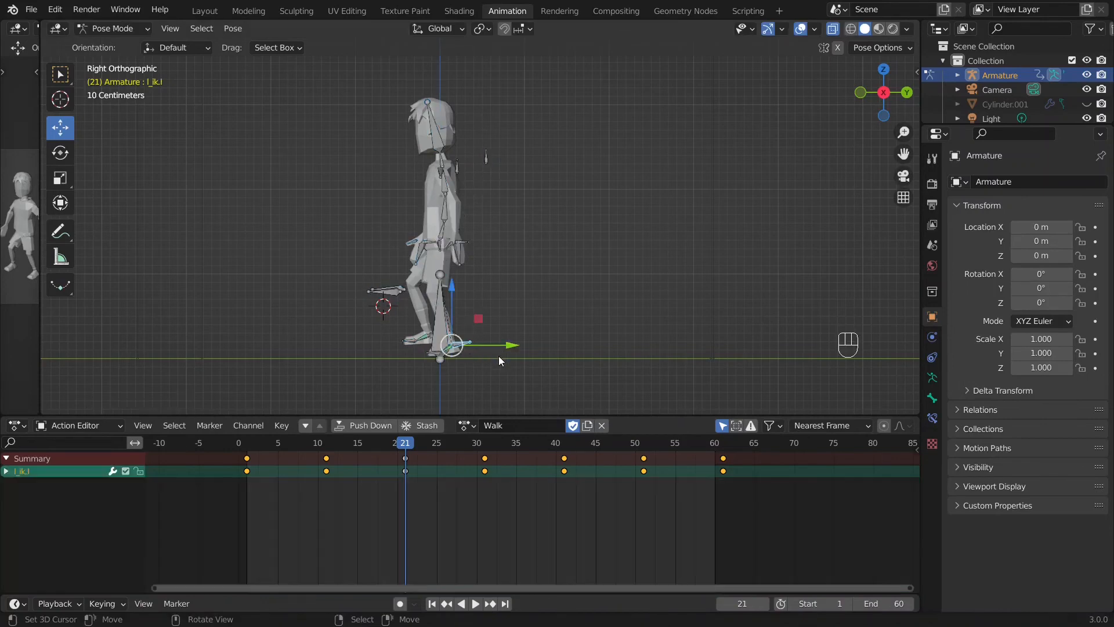
pyautogui.press('r')
pyautogui.click(523, 335)
pyautogui.press('a')
pyautogui.press('i')
# Scrub to frame 12 to check the pose and save the Tutoridal.blend file.
pyautogui.moveTo(336, 443); pyautogui.dragTo(334, 476)
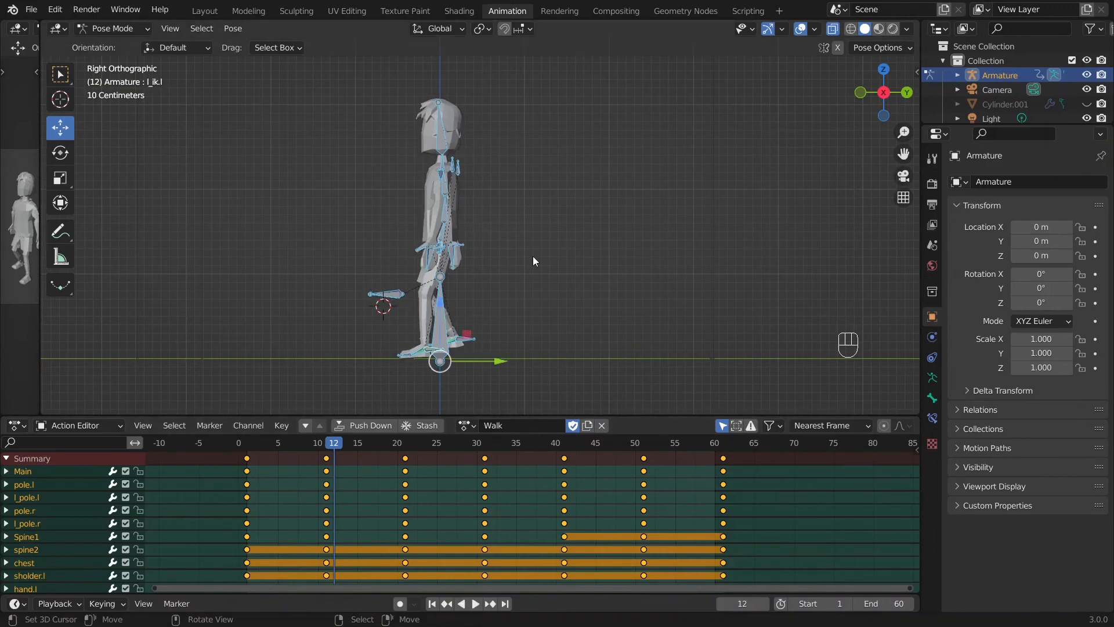
pyautogui.hotkey('ctrl', 's')
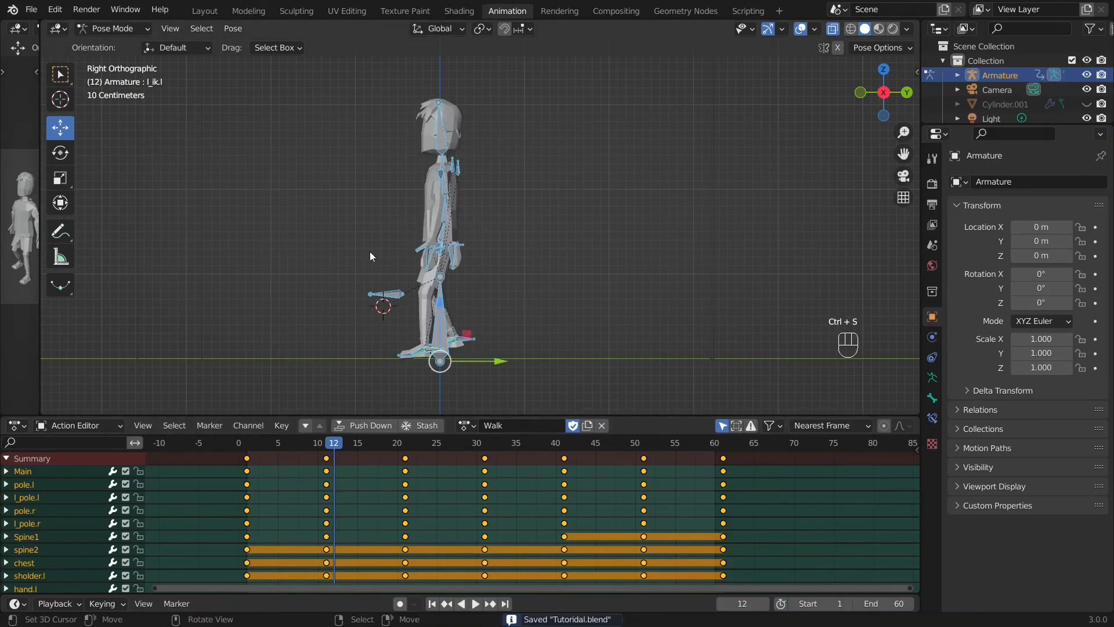
pyautogui.moveTo(353, 248); pyautogui.dragTo(425, 261, button='middle')
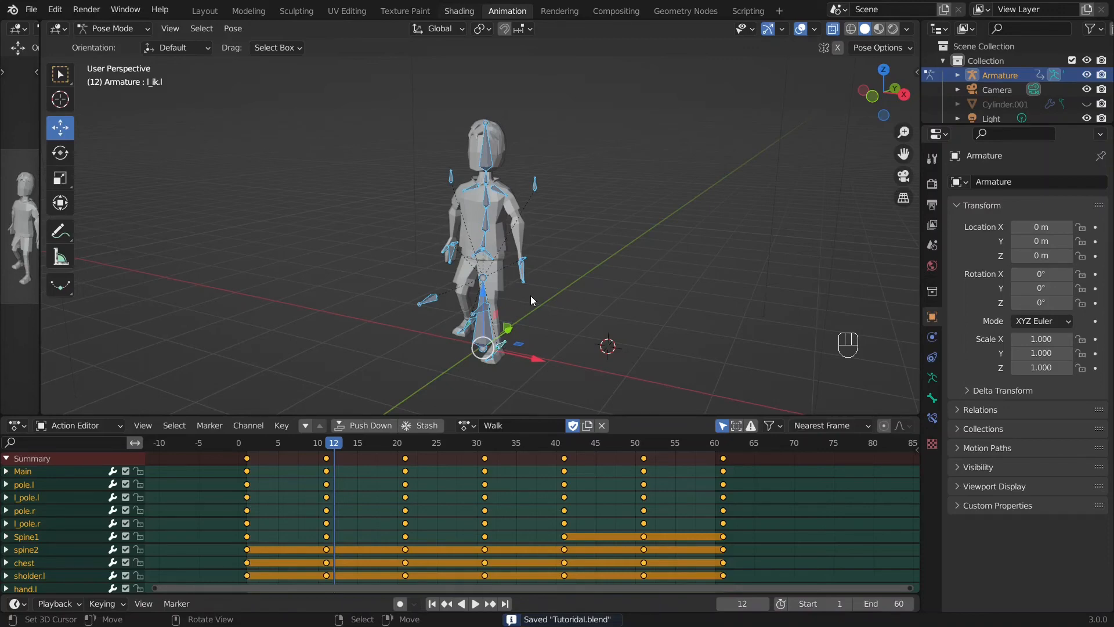
# Examine the character with its materials in the Shading workspace, using an enlarged 3D viewport.
pyautogui.hotkey('ctrl', 'pageup')
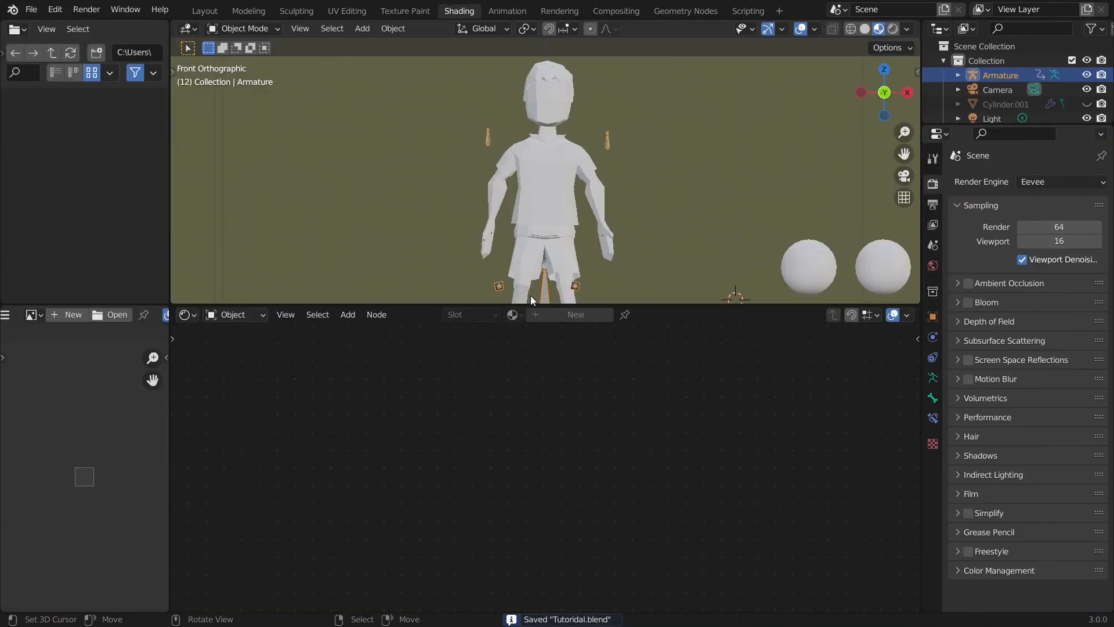
pyautogui.moveTo(656, 315); pyautogui.dragTo(655, 444)
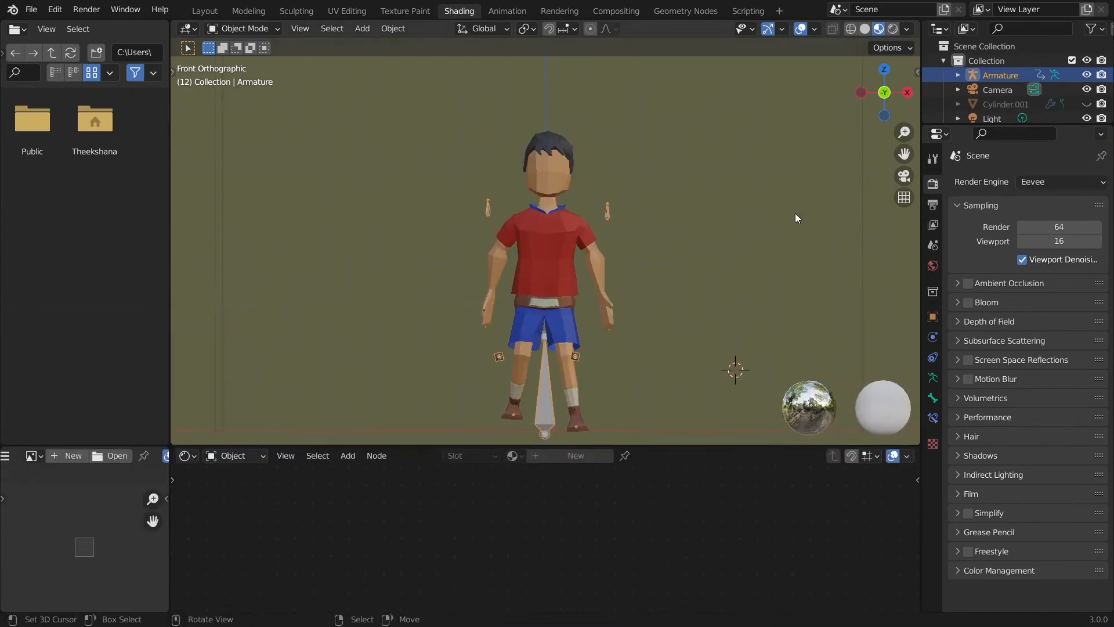
pyautogui.moveTo(794, 214); pyautogui.dragTo(656, 241, button='middle')
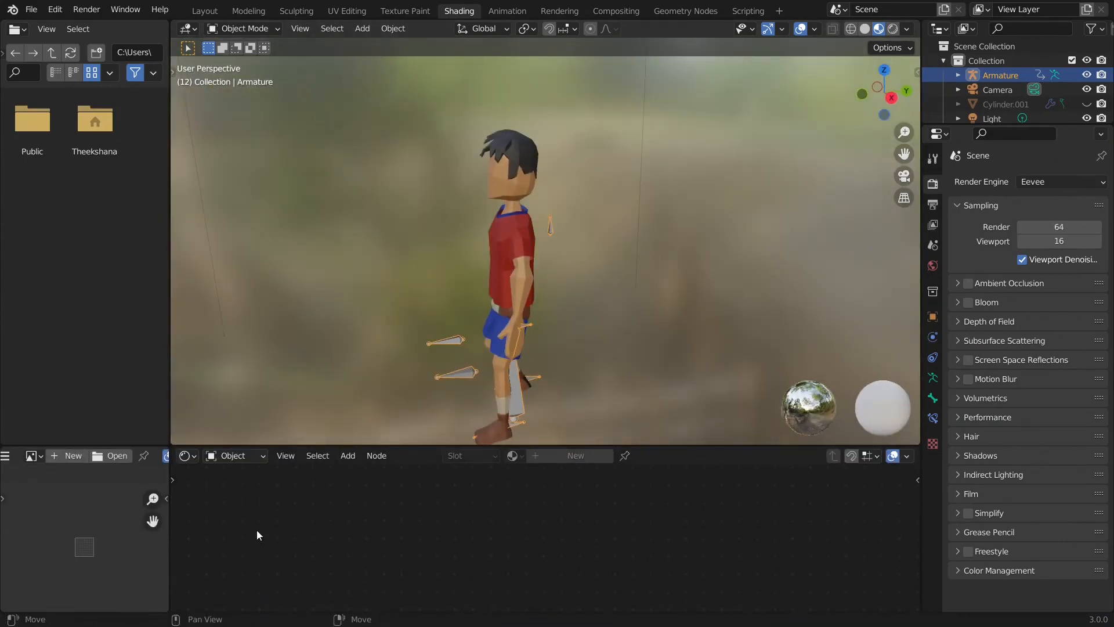
# Play back the walk in the Layout workspace with Material Preview shading and a taller timeline, checking it from several angles.
pyautogui.click(204, 11)
pyautogui.moveTo(562, 230); pyautogui.dragTo(781, 92, button='middle')
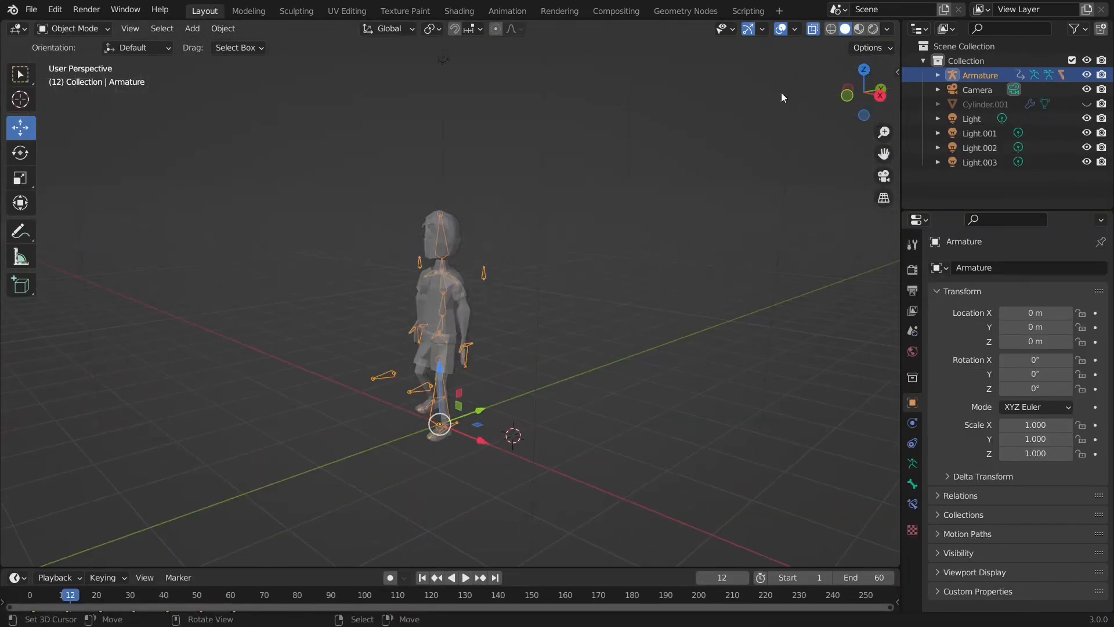
pyautogui.click(859, 29)
pyautogui.press('space')
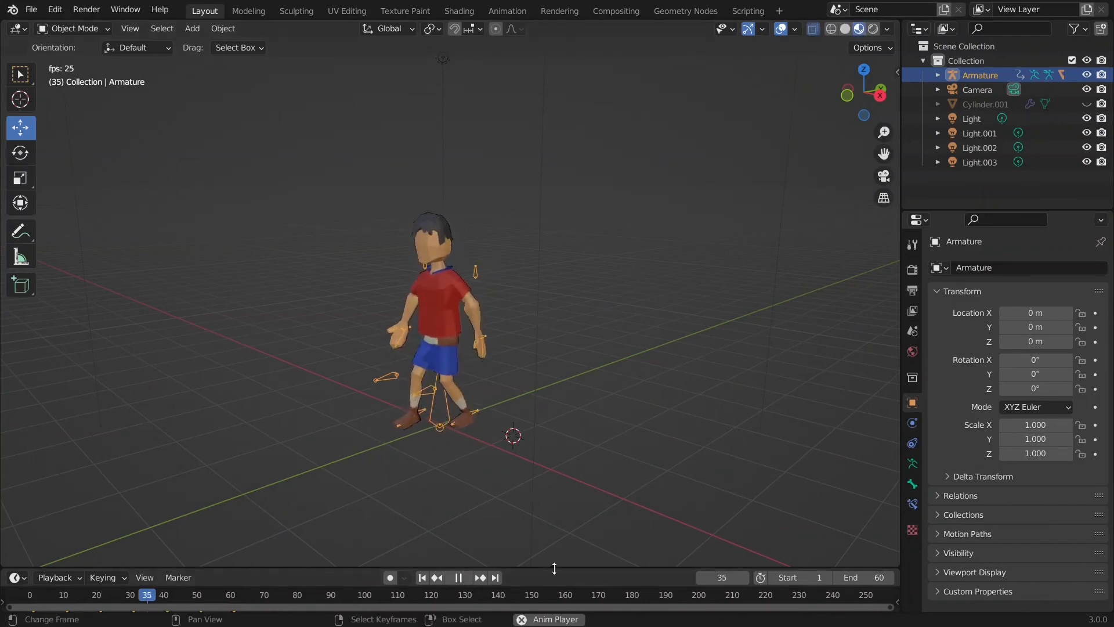
pyautogui.moveTo(554, 568); pyautogui.dragTo(559, 503)
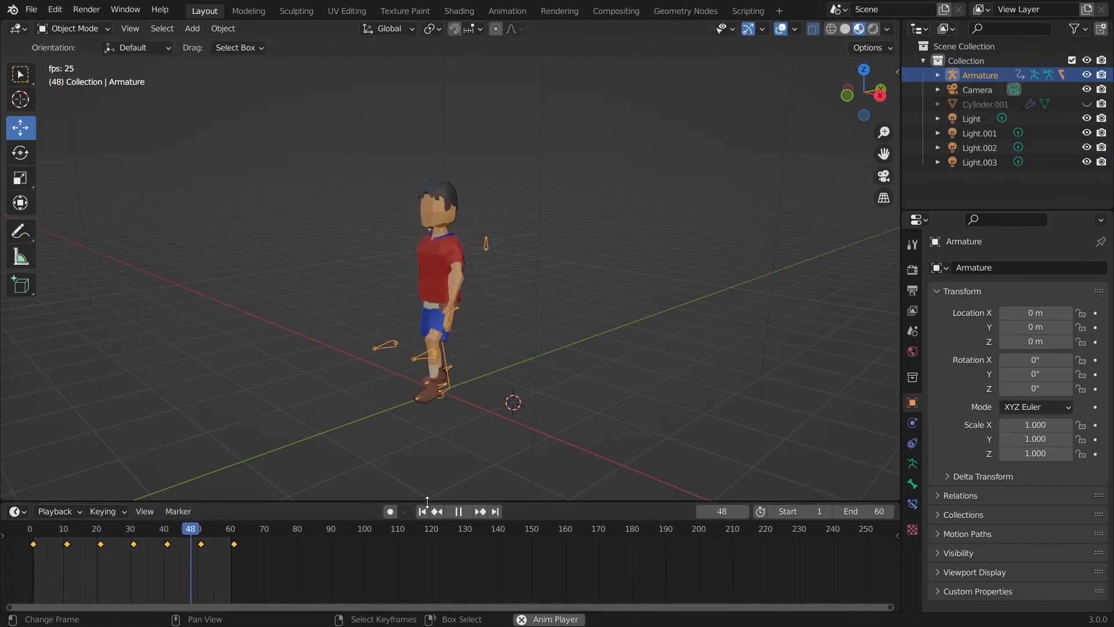
pyautogui.moveTo(419, 405); pyautogui.dragTo(545, 412, button='middle')
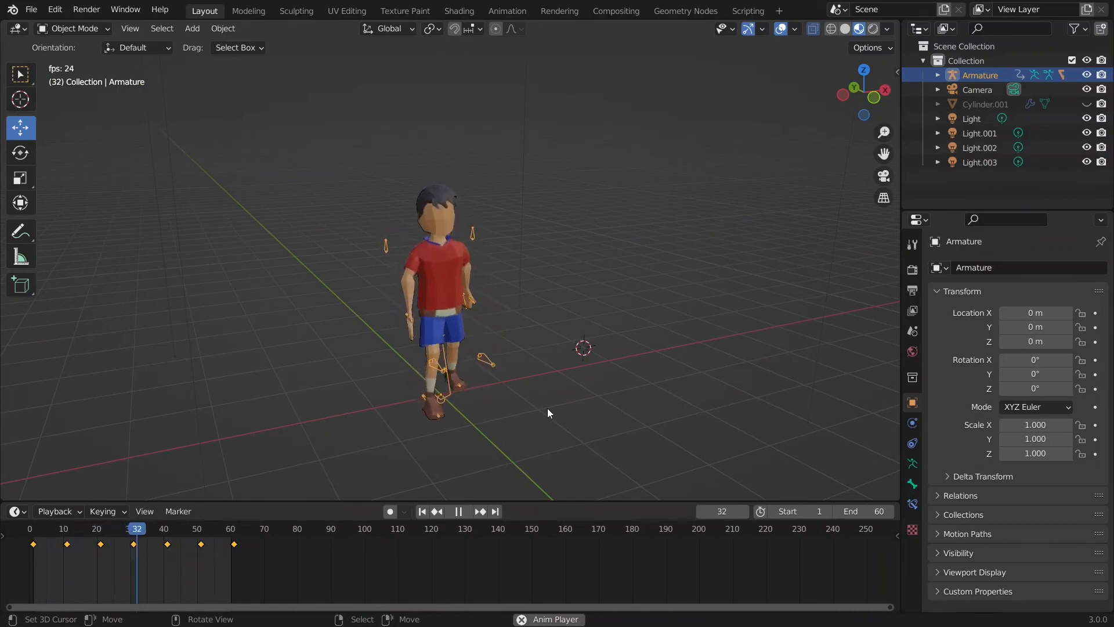
pyautogui.moveTo(618, 380); pyautogui.dragTo(519, 368, button='middle')
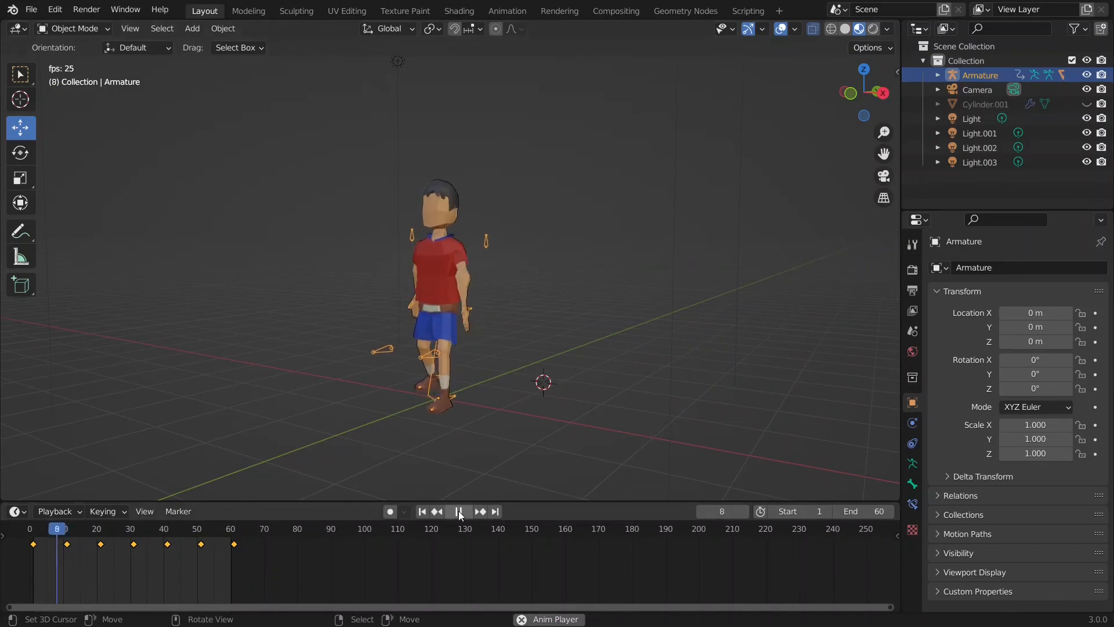
pyautogui.press('space')
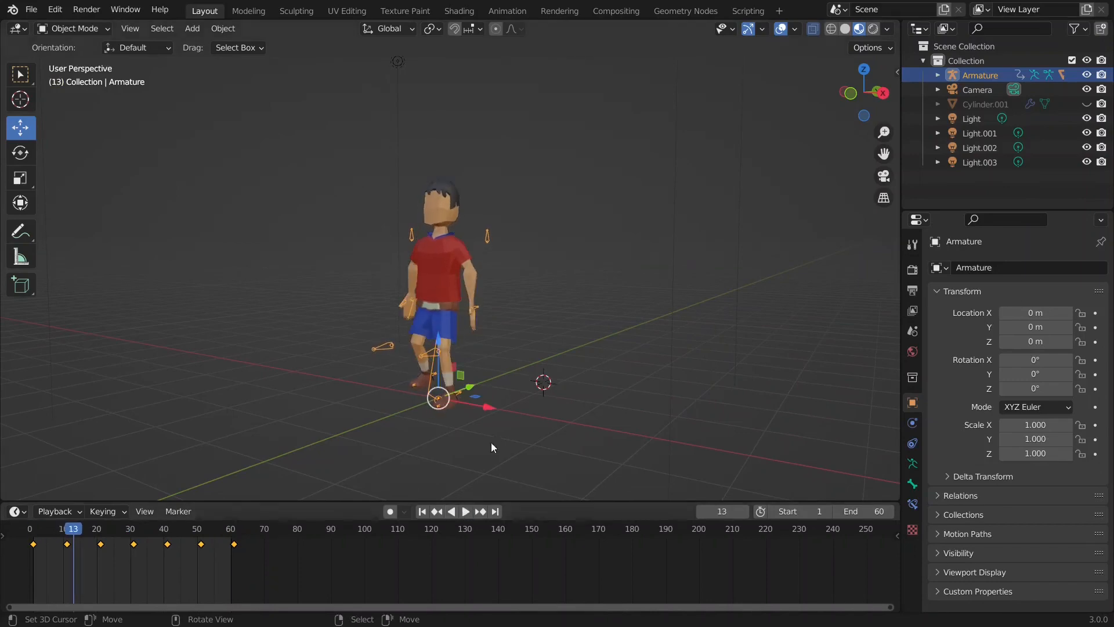
# Return to the Animation workspace and save the file.
pyautogui.click(506, 11)
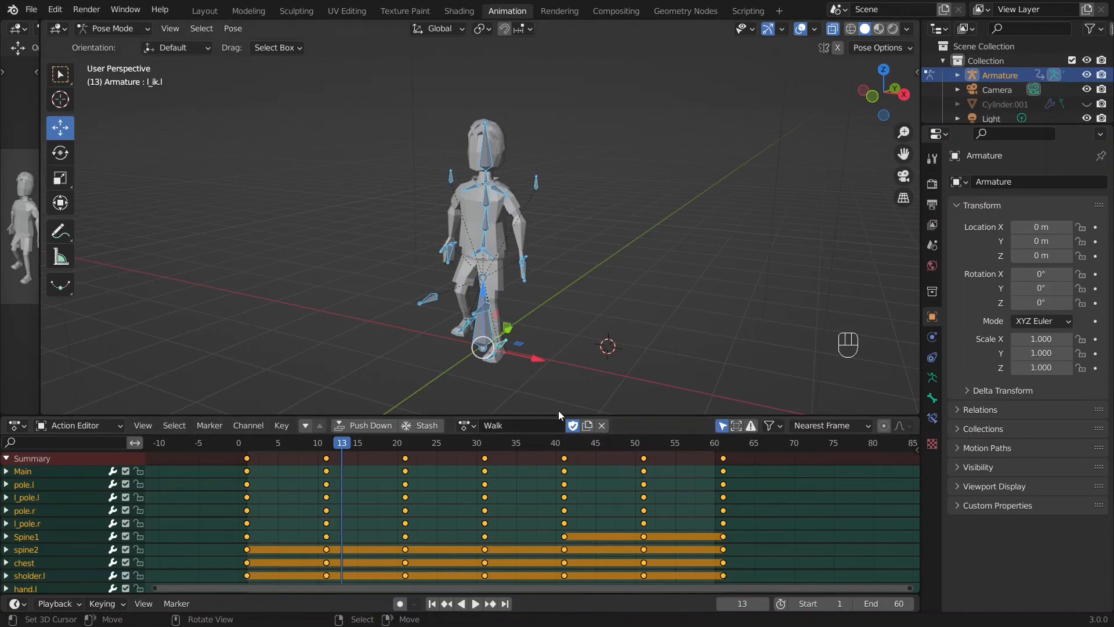
pyautogui.click(31, 10)
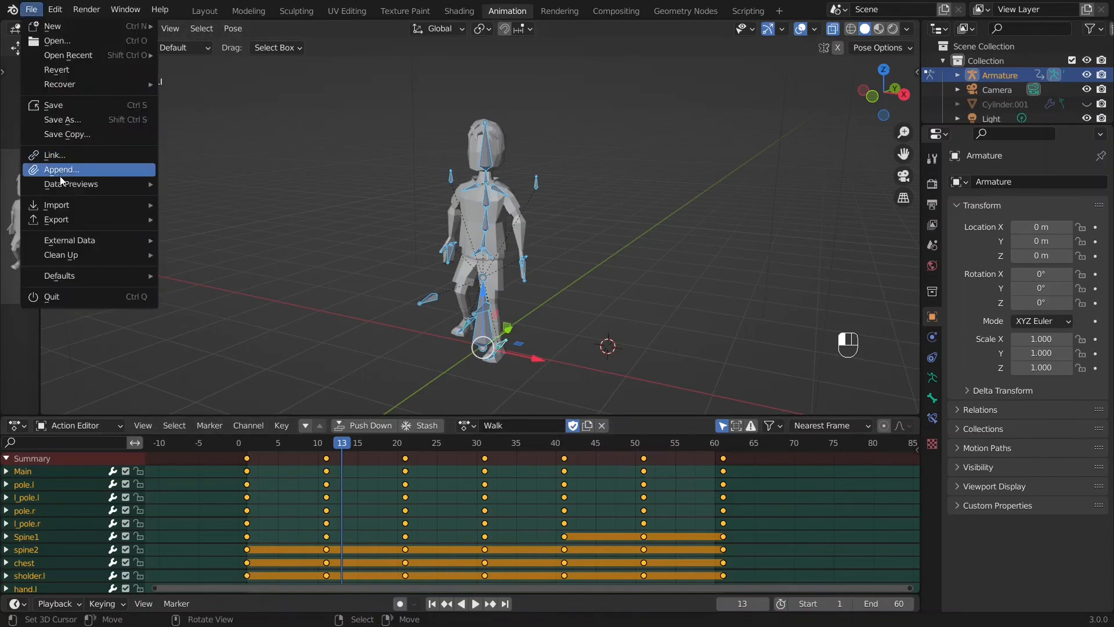
pyautogui.click(66, 105)
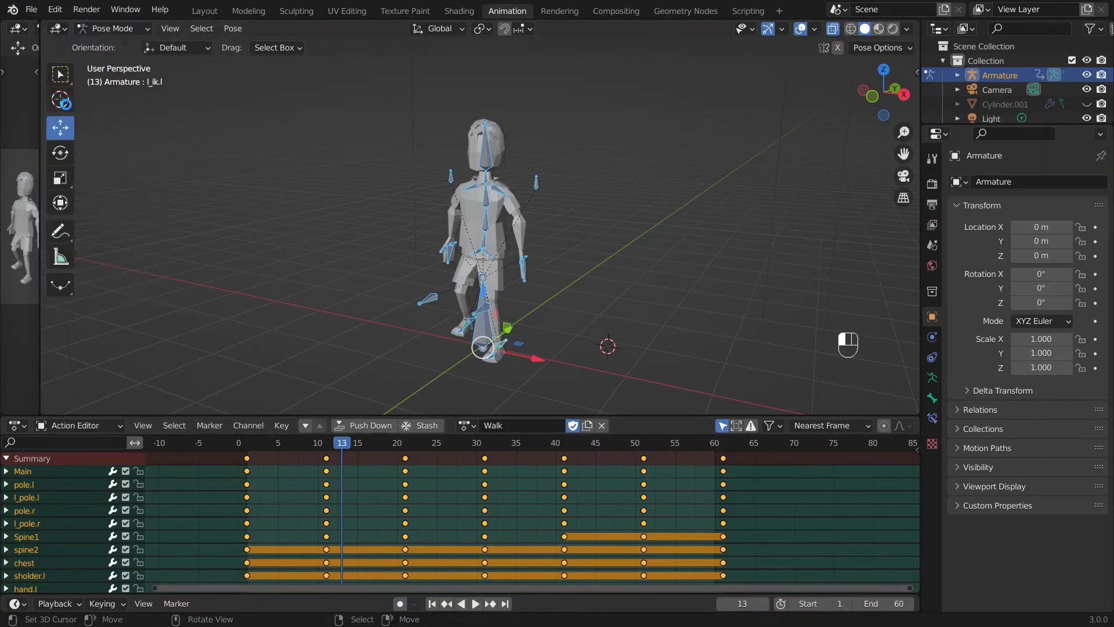
# Load the Idel action on the armature and play it back for review.
pyautogui.click(468, 430)
pyautogui.click(481, 449)
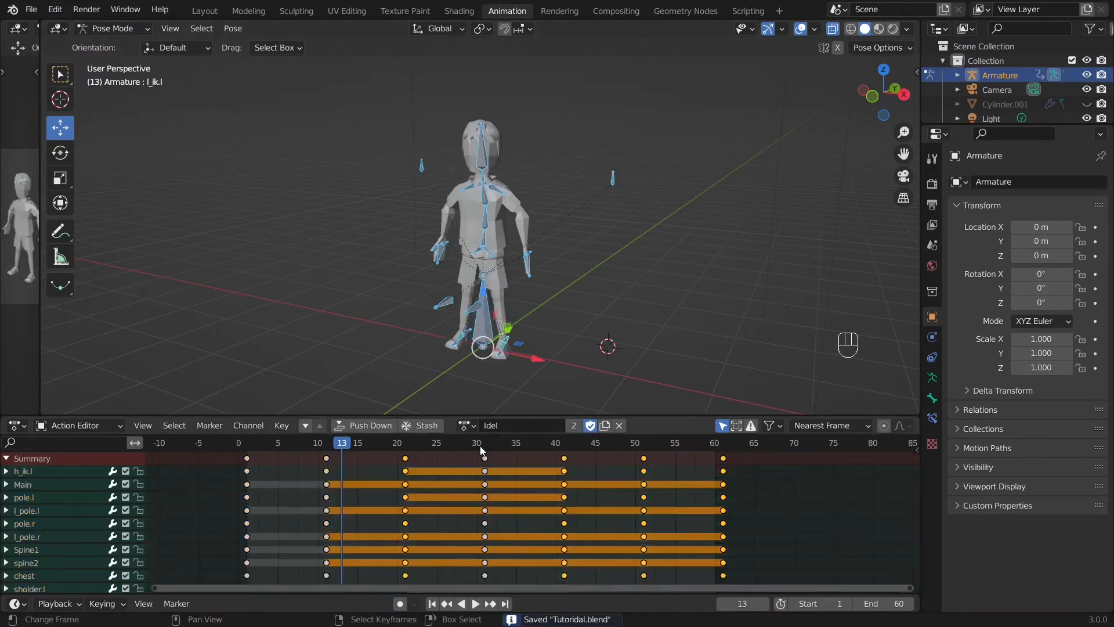
pyautogui.click(474, 603)
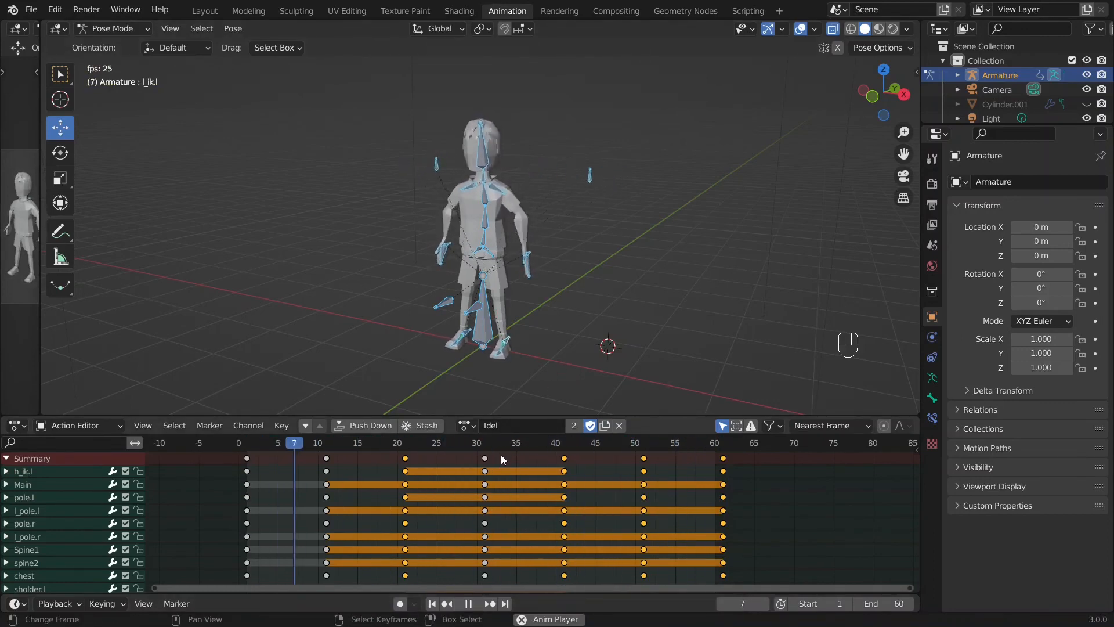
pyautogui.moveTo(482, 322)
pyautogui.mouseDown(button='middle')
pyautogui.moveTo(556, 304)
pyautogui.moveTo(500, 324)
pyautogui.mouseUp(button='middle')
pyautogui.click(471, 603)
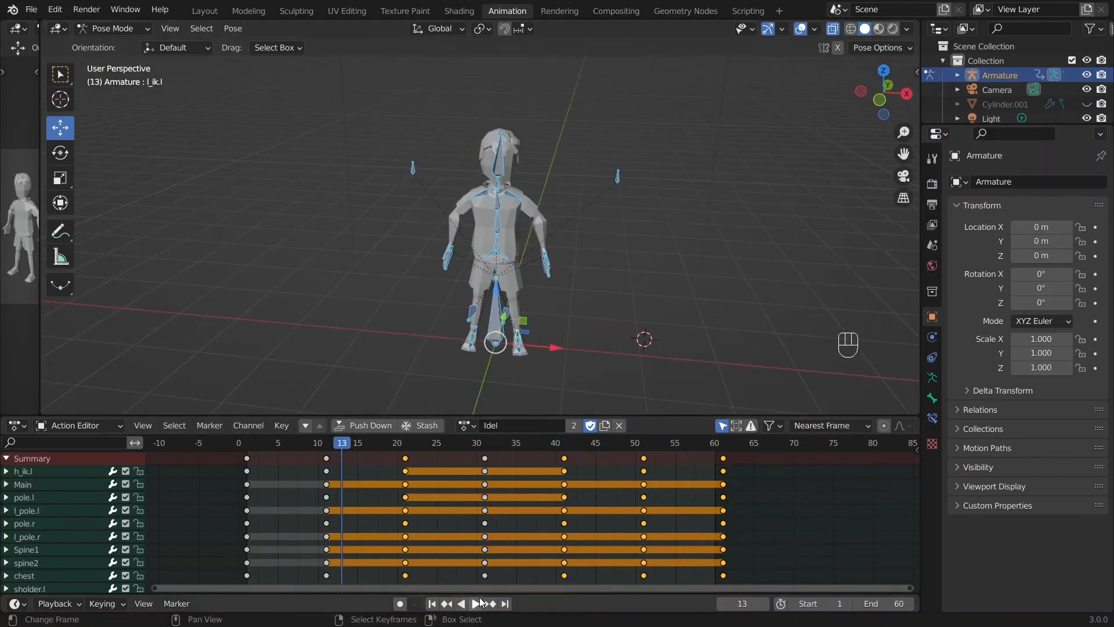
# Load the Walk action on the armature again and play it back from front and side angles.
pyautogui.click(467, 425)
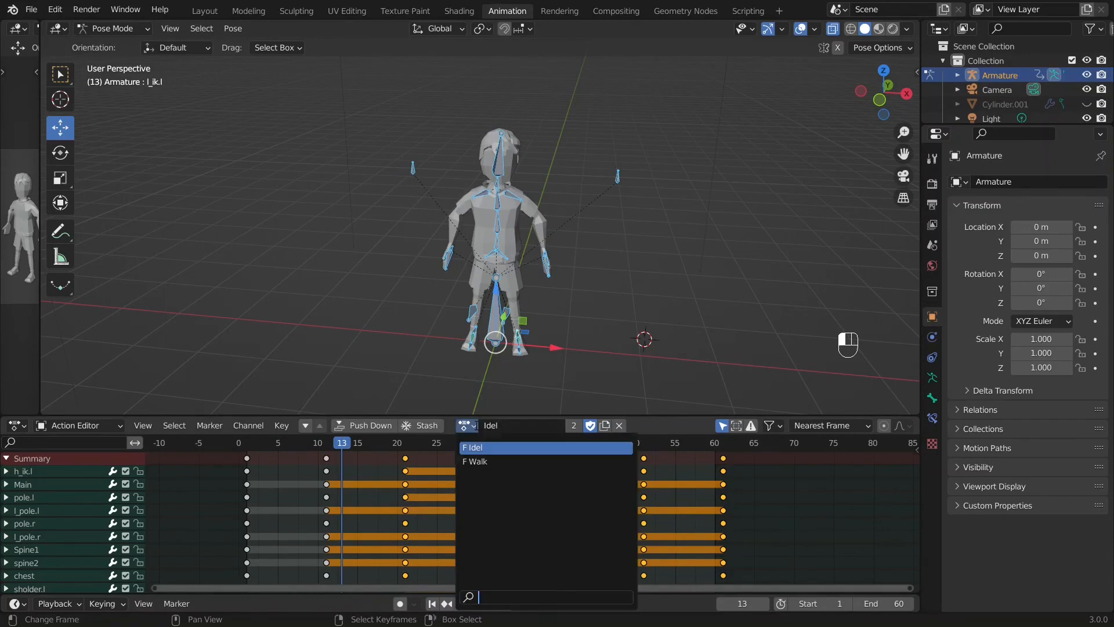
pyautogui.click(493, 462)
pyautogui.click(469, 603)
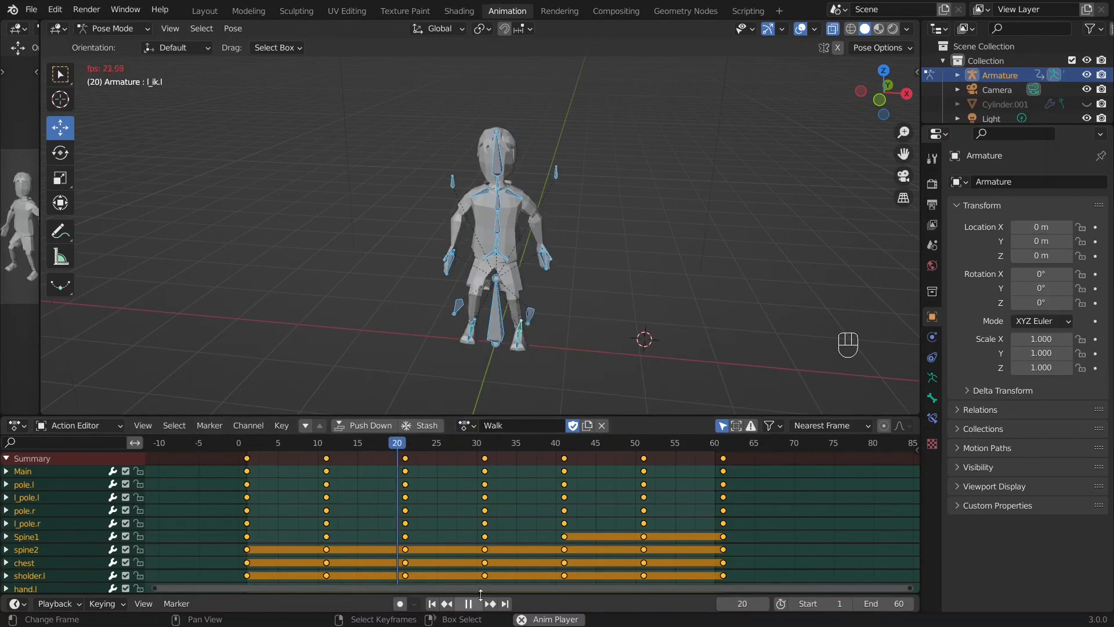
pyautogui.moveTo(583, 317); pyautogui.dragTo(666, 323, button='middle')
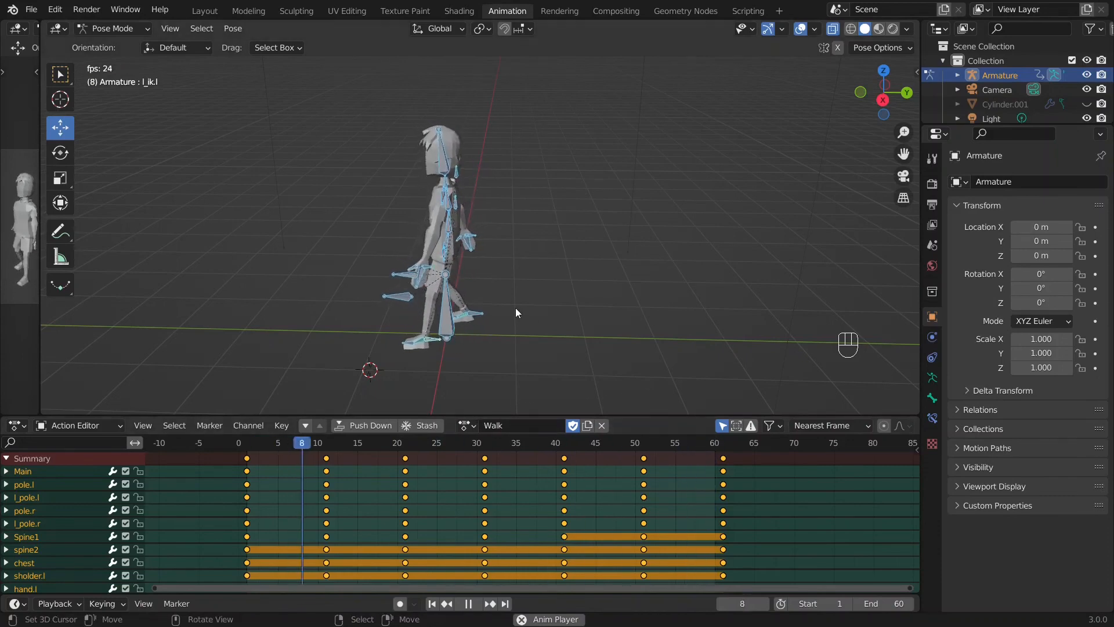
pyautogui.moveTo(435, 272); pyautogui.dragTo(718, 266, button='middle')
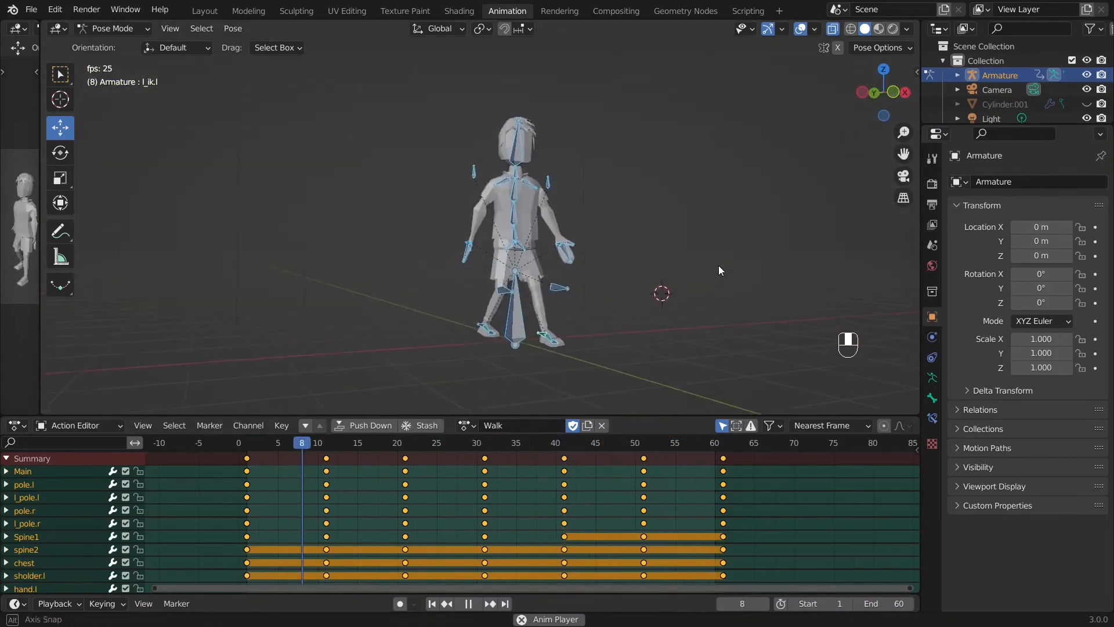
pyautogui.click(475, 604)
pyautogui.moveTo(674, 353); pyautogui.dragTo(700, 254, button='middle')
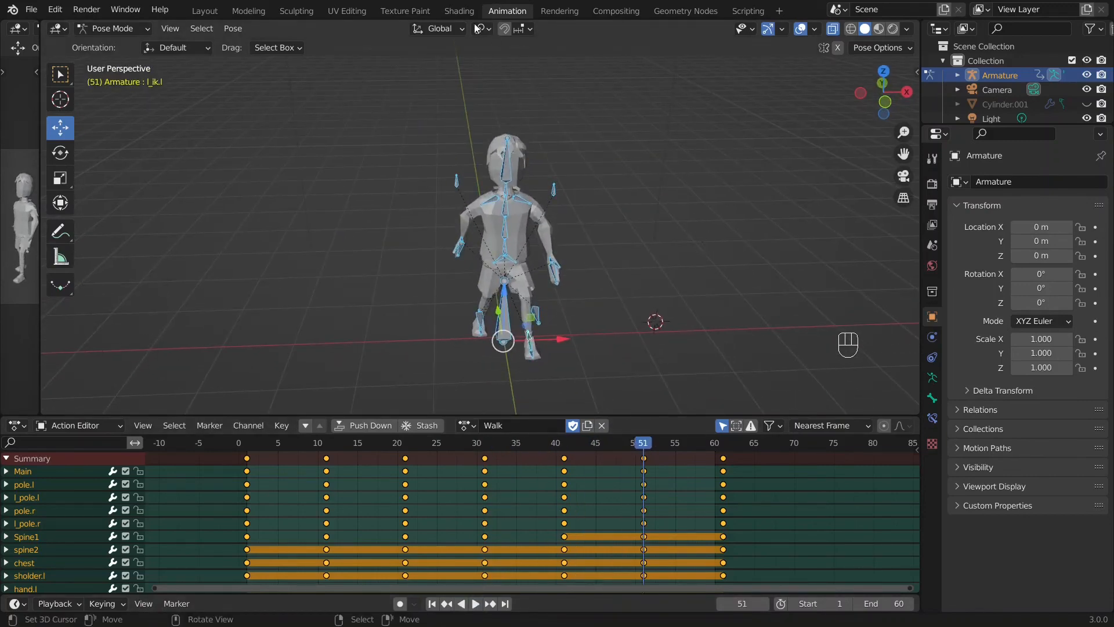
# View the character's frame 51 walk pose with materials in the Shading workspace.
pyautogui.click(460, 11)
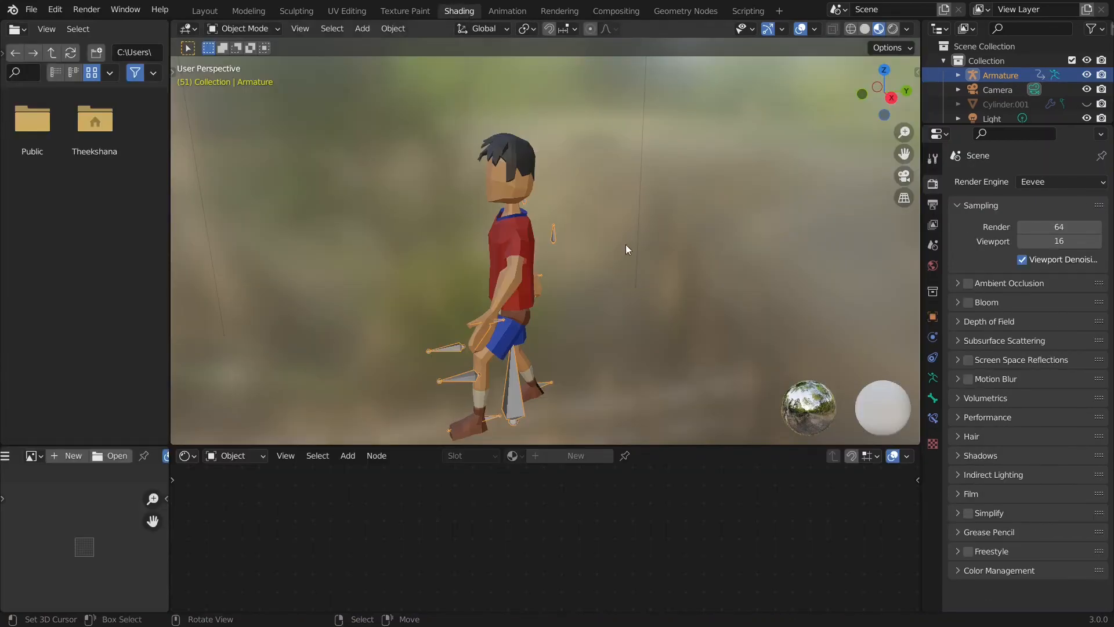
pyautogui.moveTo(626, 245)
pyautogui.mouseDown(button='middle')
pyautogui.moveTo(826, 235)
pyautogui.moveTo(249, 241)
pyautogui.moveTo(862, 245)
pyautogui.moveTo(454, 235)
pyautogui.moveTo(446, 183)
pyautogui.moveTo(513, 161)
pyautogui.moveTo(666, 237)
pyautogui.moveTo(851, 243)
pyautogui.moveTo(709, 242)
pyautogui.mouseUp(button='middle')
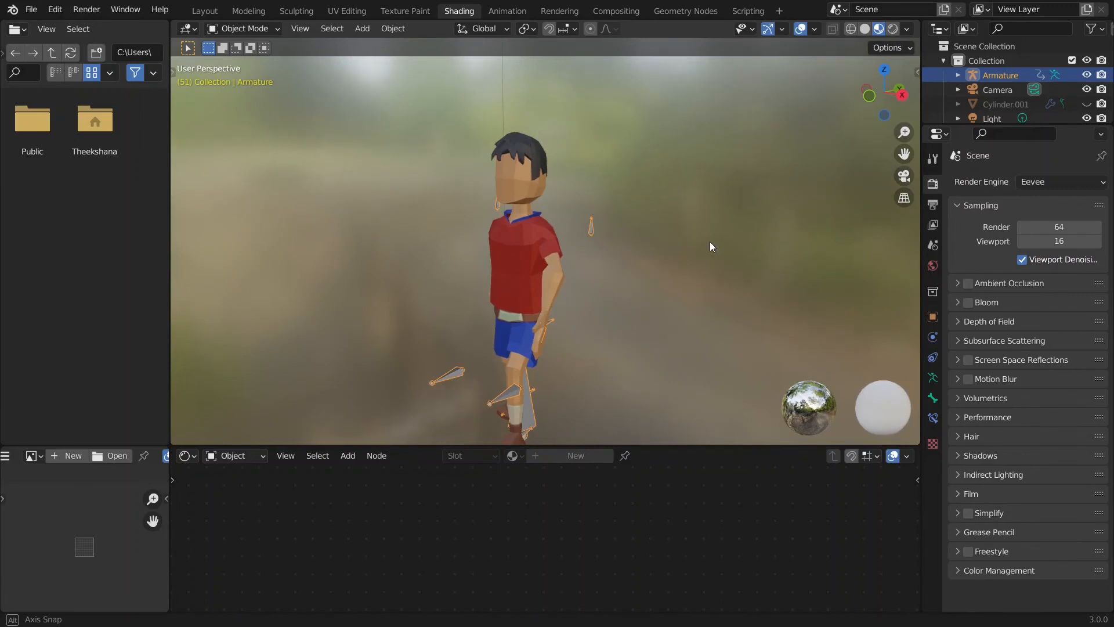